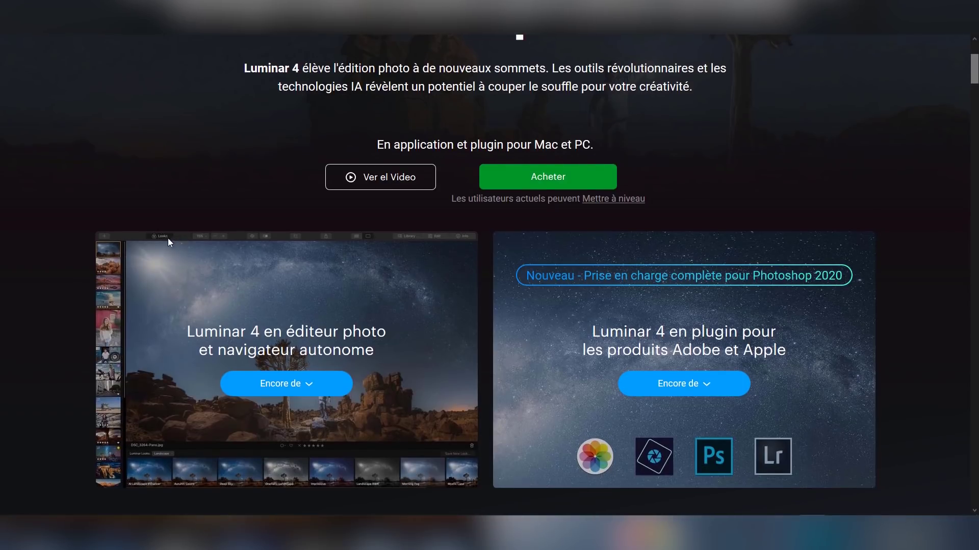
- Read through the Luminar 4 product page, examining the press reviews and the sky replacement, portrait enhancement and sun rays features
scroll(57, 246, "down", 3)
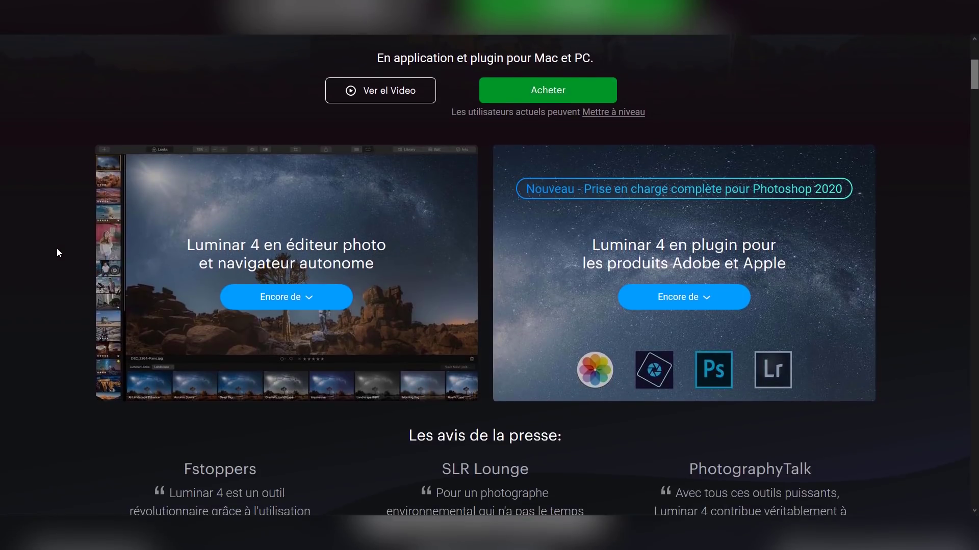
scroll(56, 247, "down", 6)
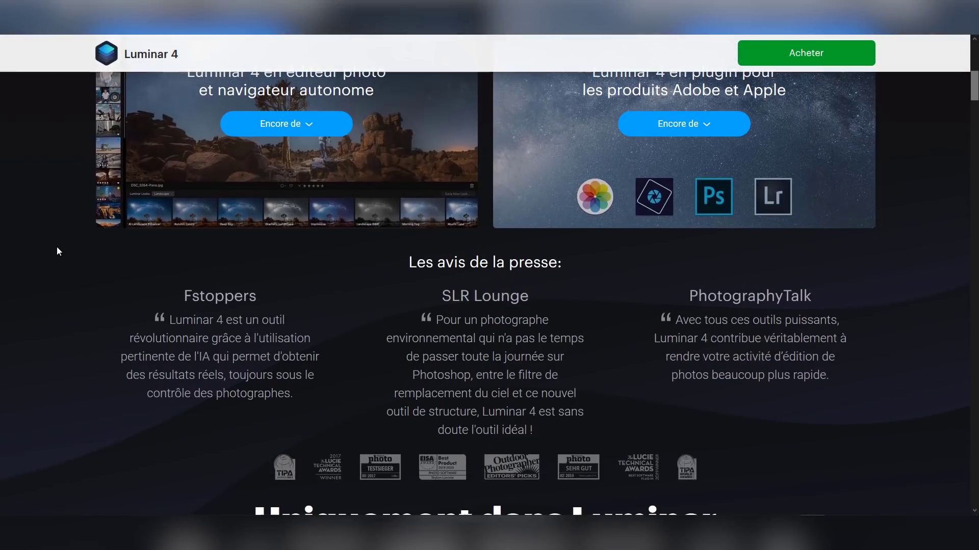
scroll(54, 245, "down", 4)
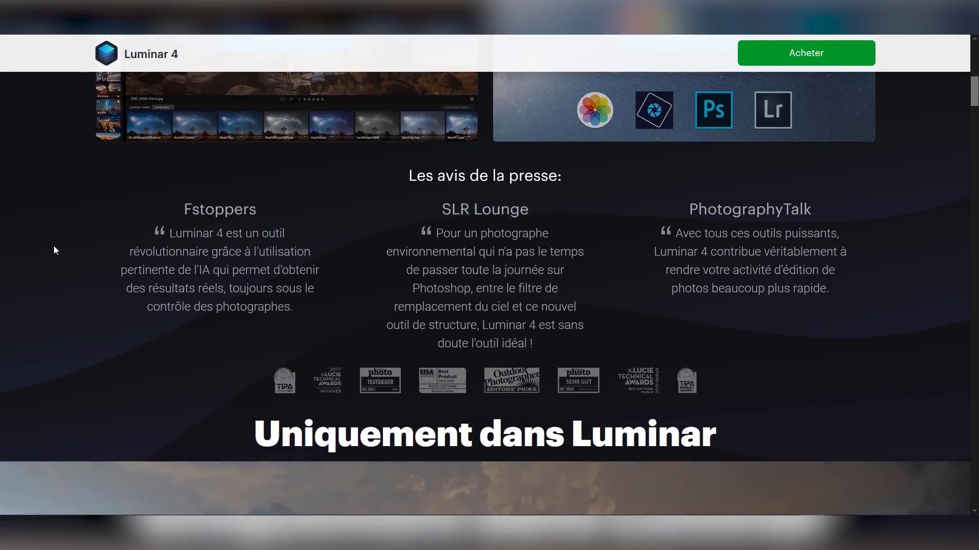
scroll(54, 245, "down", 4)
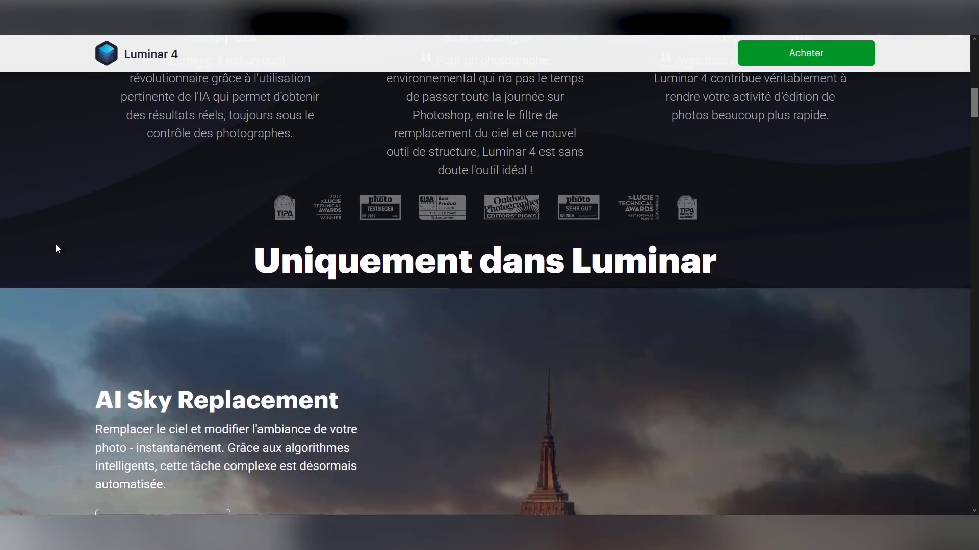
scroll(56, 246, "down", 6)
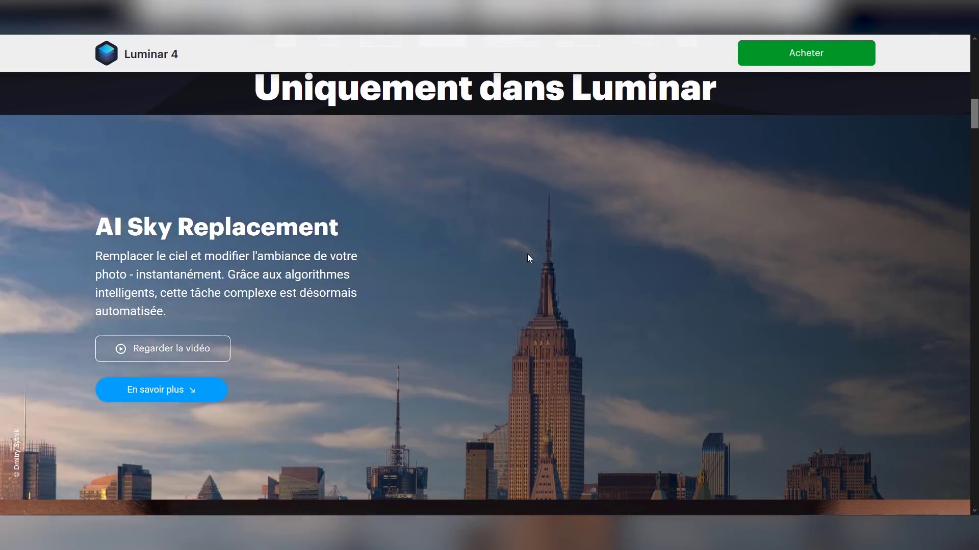
scroll(527, 255, "down", 3)
scroll(527, 254, "down", 5)
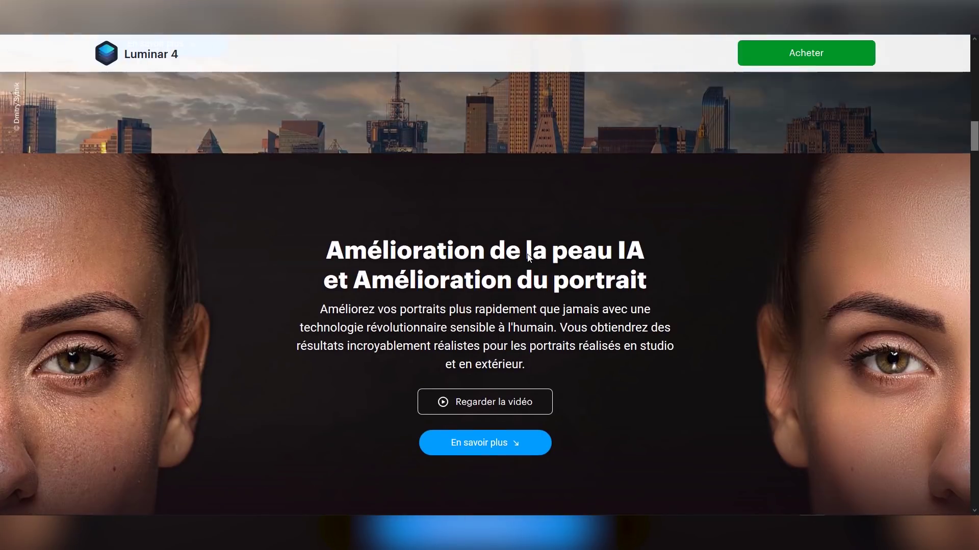
scroll(528, 255, "down", 1)
scroll(527, 256, "down", 1)
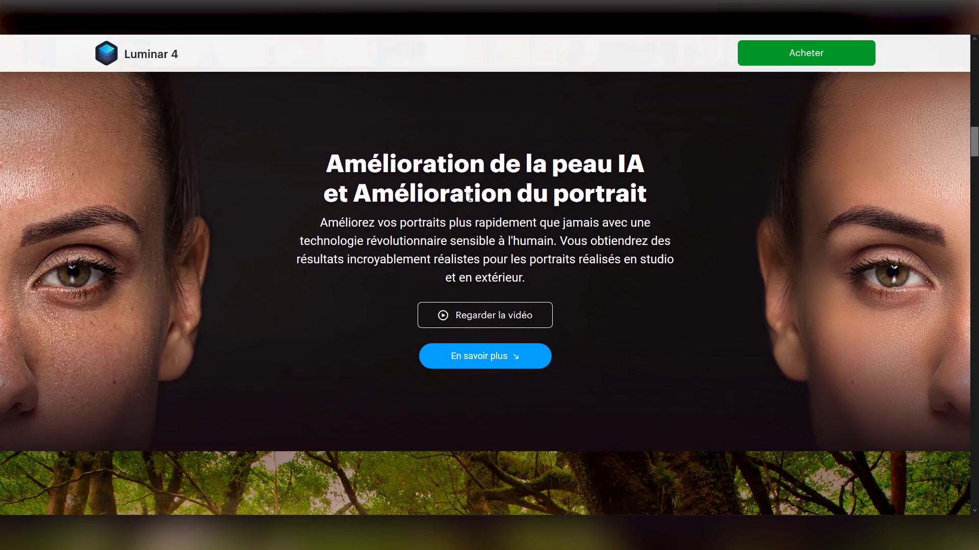
scroll(245, 293, "down", 3)
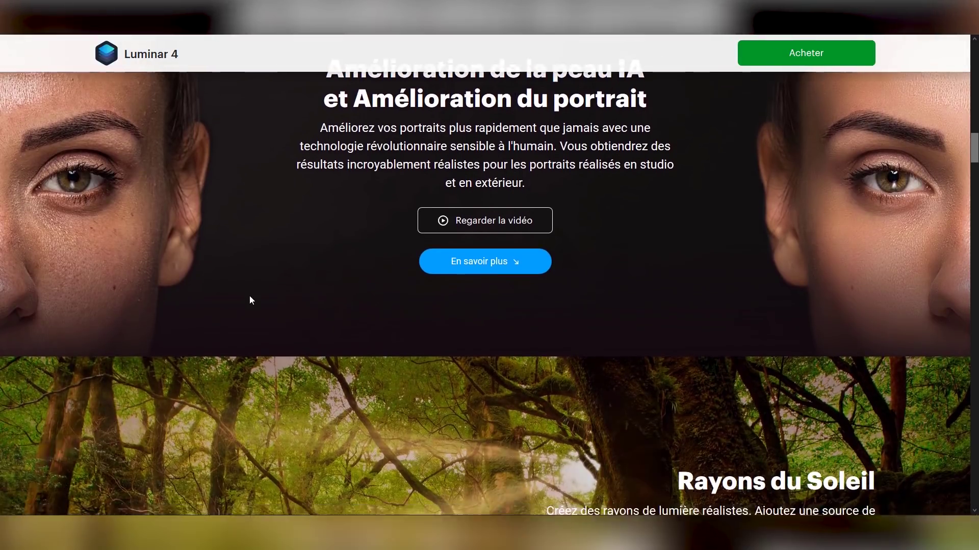
scroll(285, 292, "down", 3)
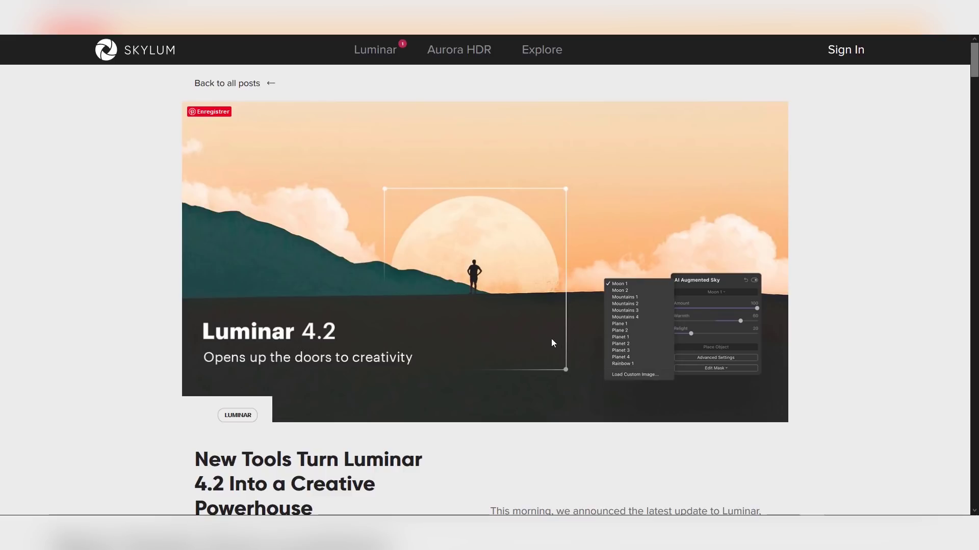
- Read the Luminar 4.2 announcement, examining the before/after examples for AI Augmented Sky, Face Features Detection Network and Shine Removal Technology
scroll(397, 338, "down", 15)
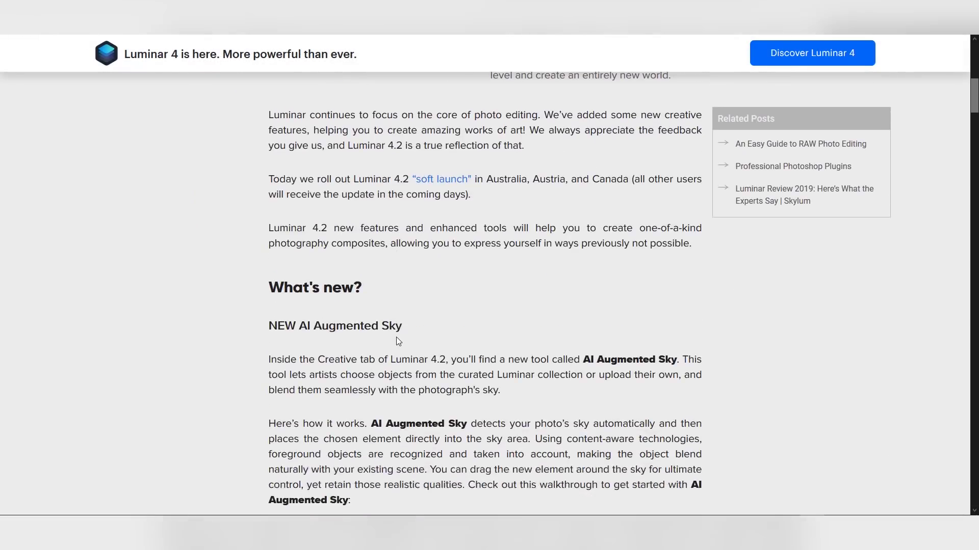
scroll(398, 337, "down", 4)
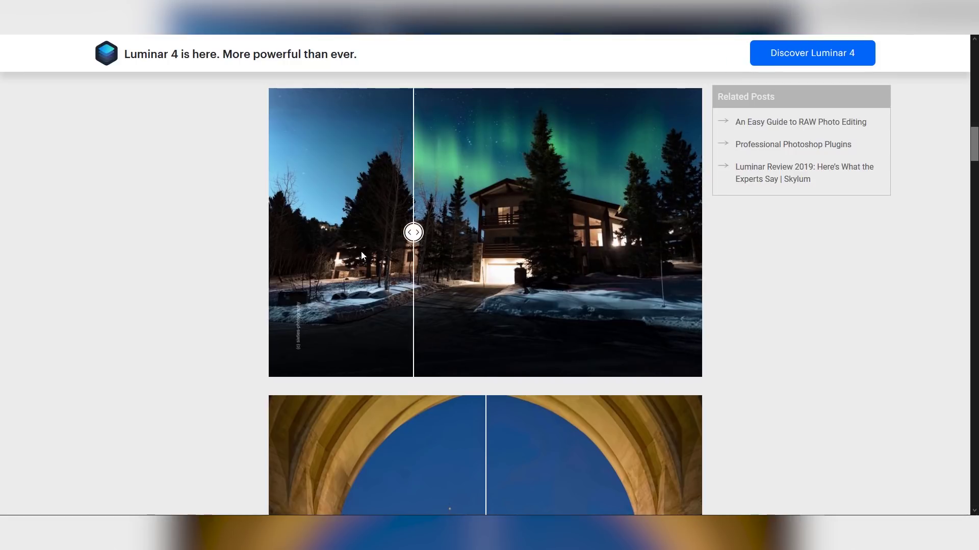
scroll(750, 260, "down", 9)
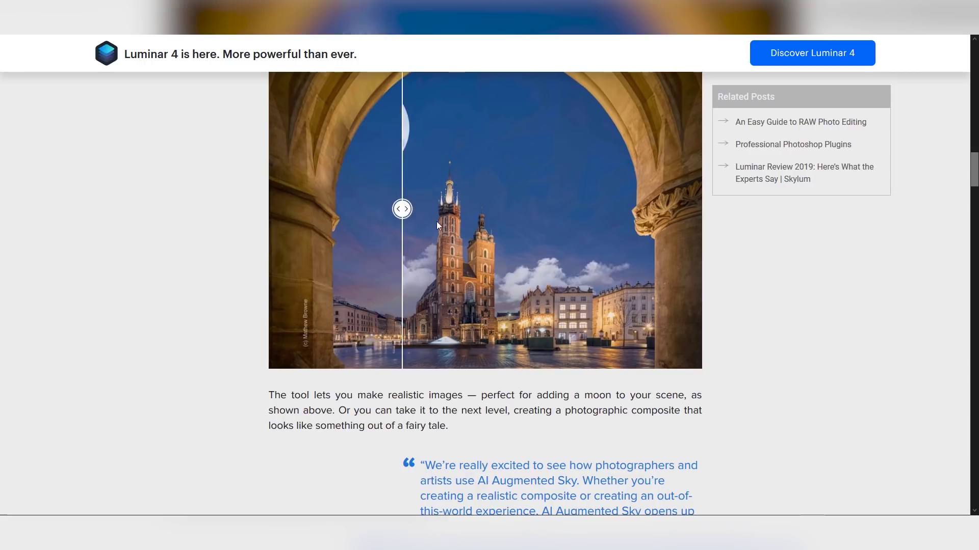
scroll(701, 227, "up", 2)
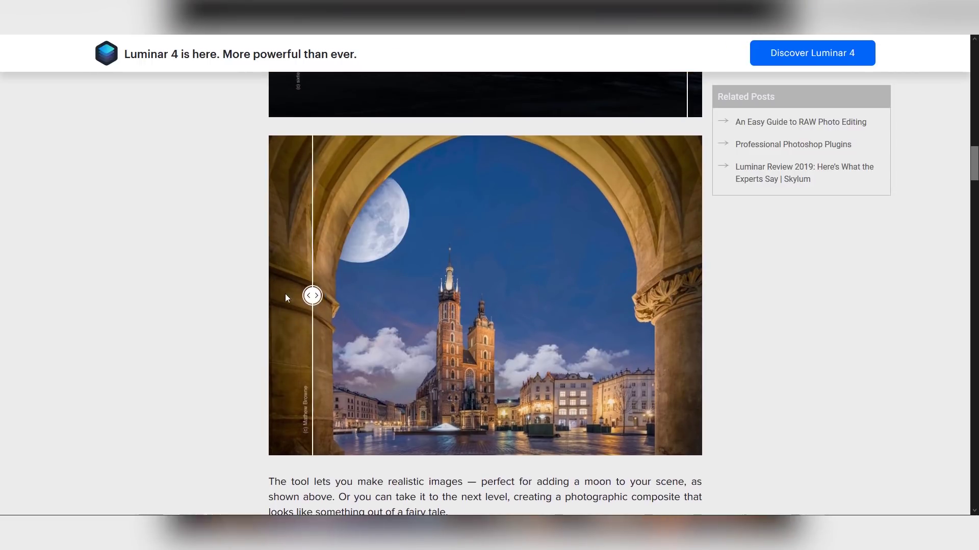
scroll(697, 277, "down", 7)
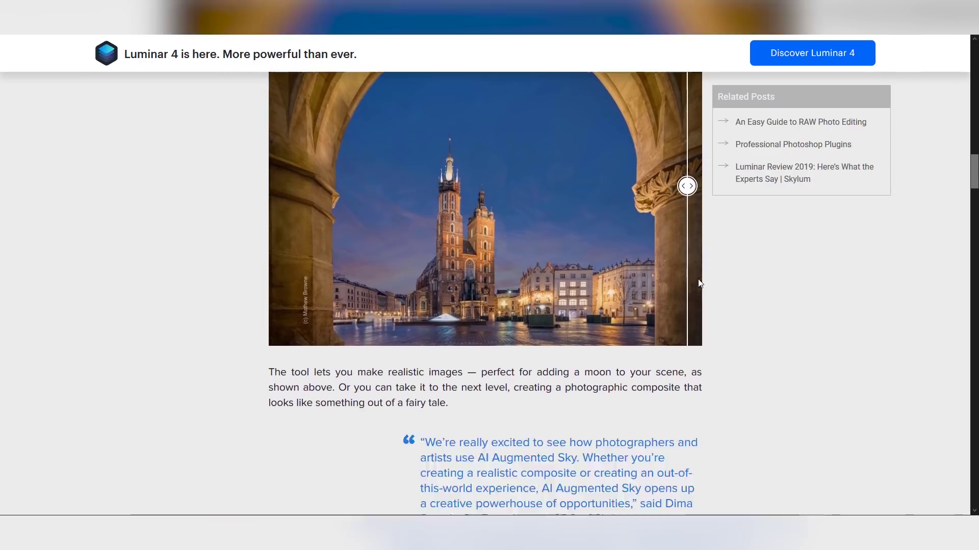
scroll(683, 281, "down", 13)
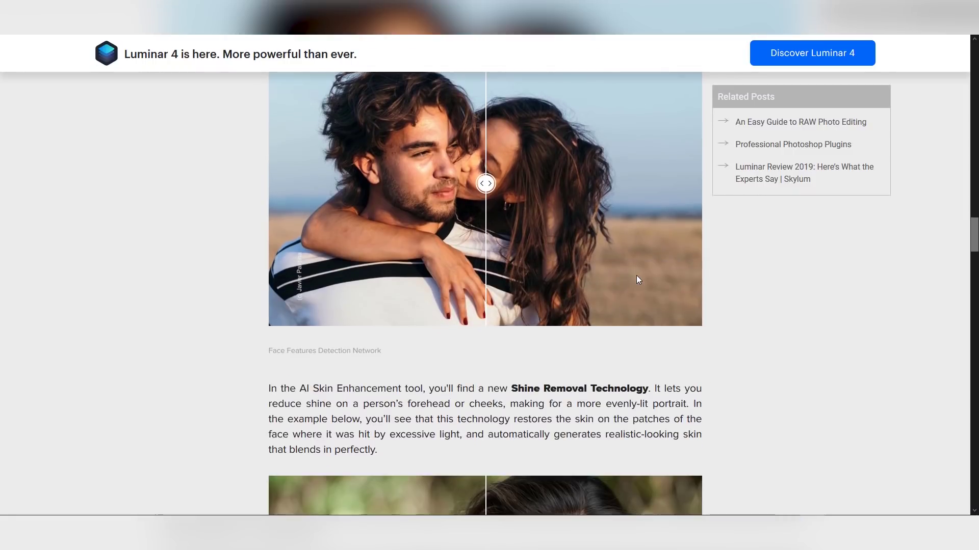
scroll(510, 283, "up", 2)
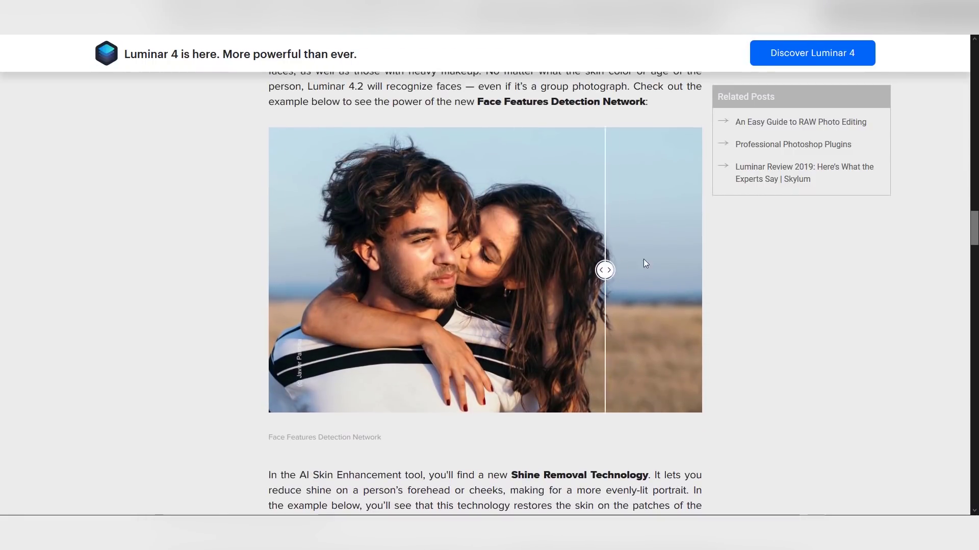
scroll(268, 259, "down", 8)
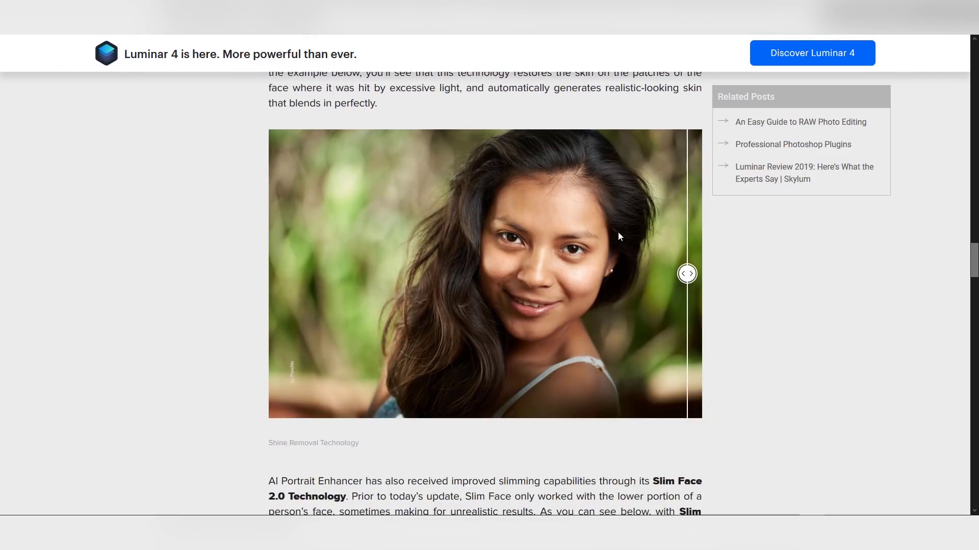
scroll(286, 243, "down", 7)
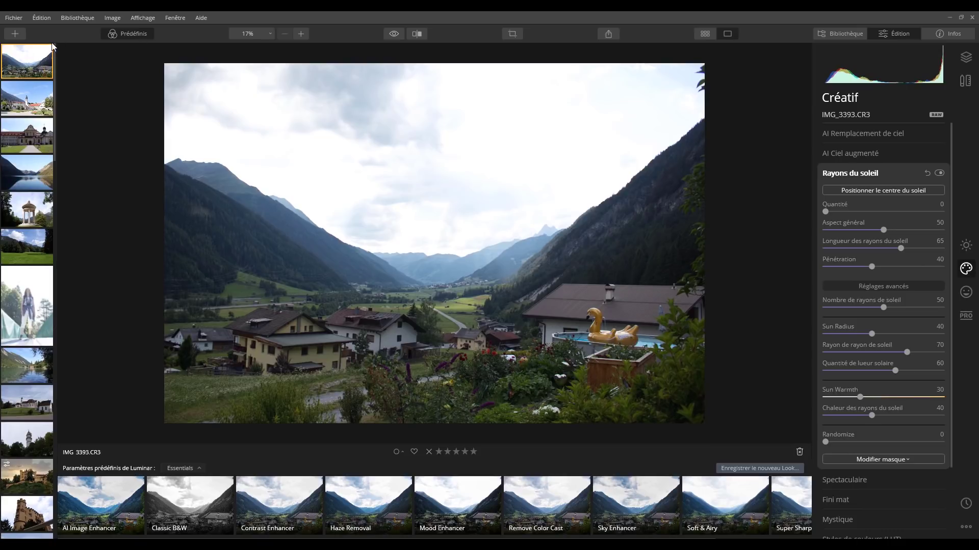
left_click(22, 34)
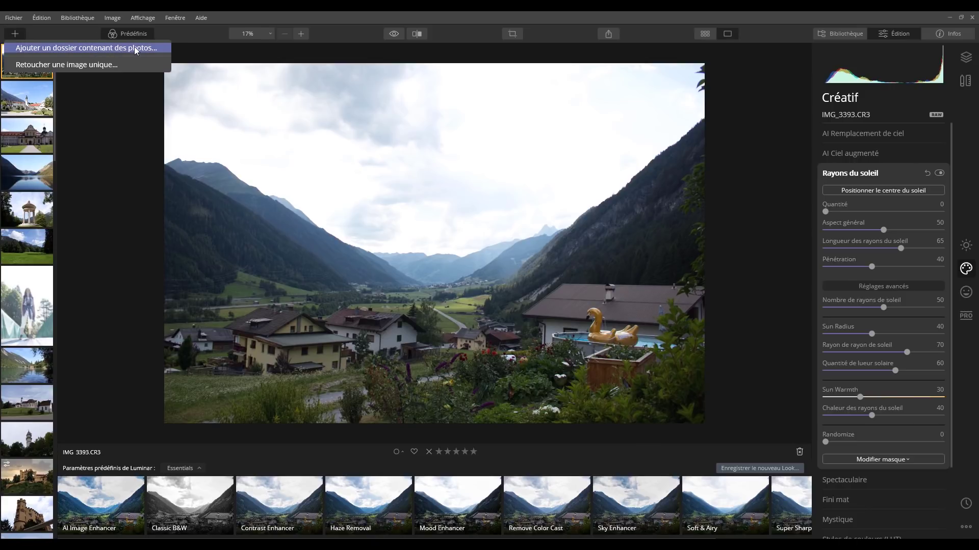
left_click(99, 66)
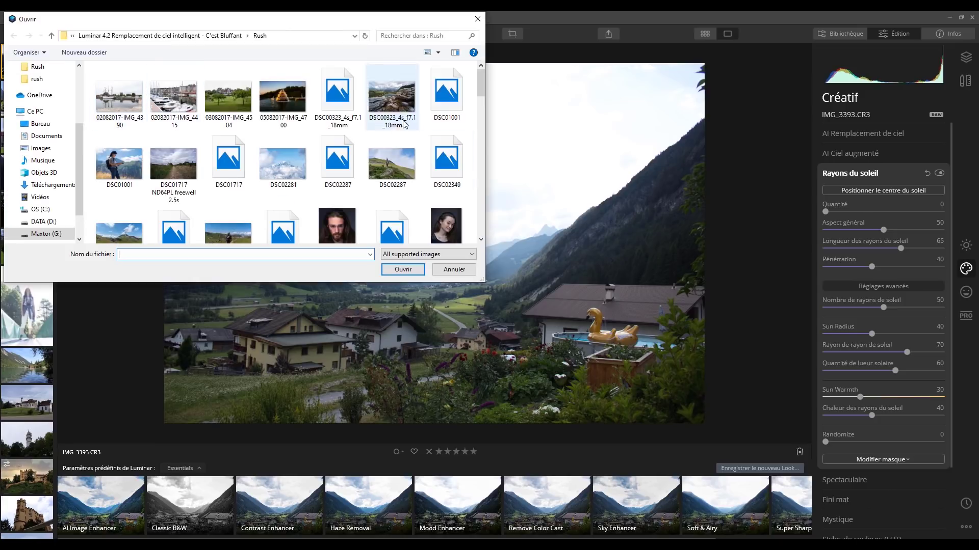
left_click(454, 270)
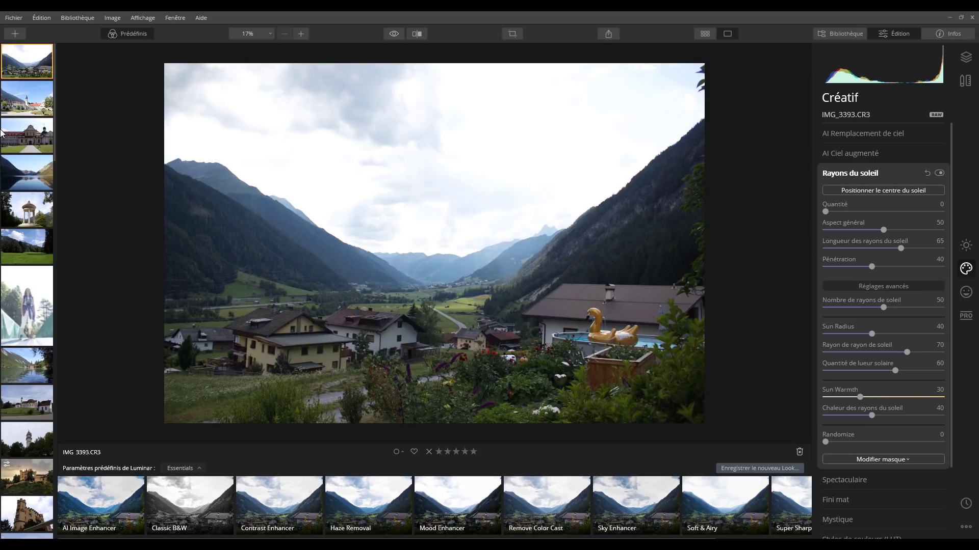
scroll(17, 145, "down", 5)
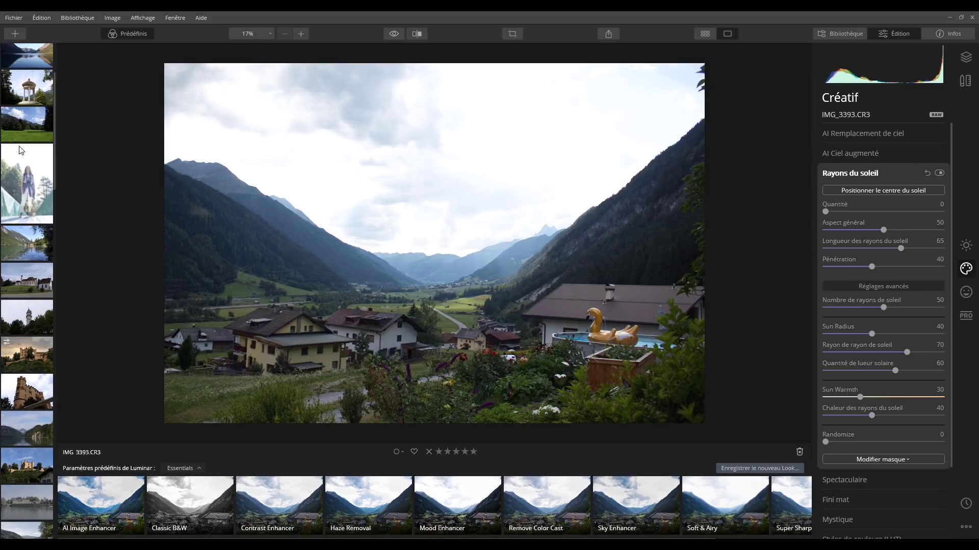
scroll(22, 150, "up", 5)
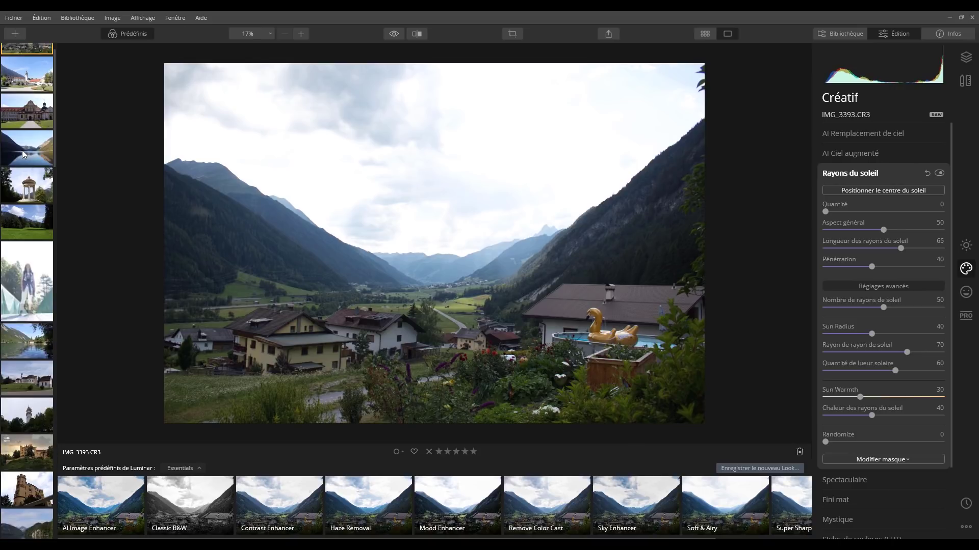
left_click(23, 86)
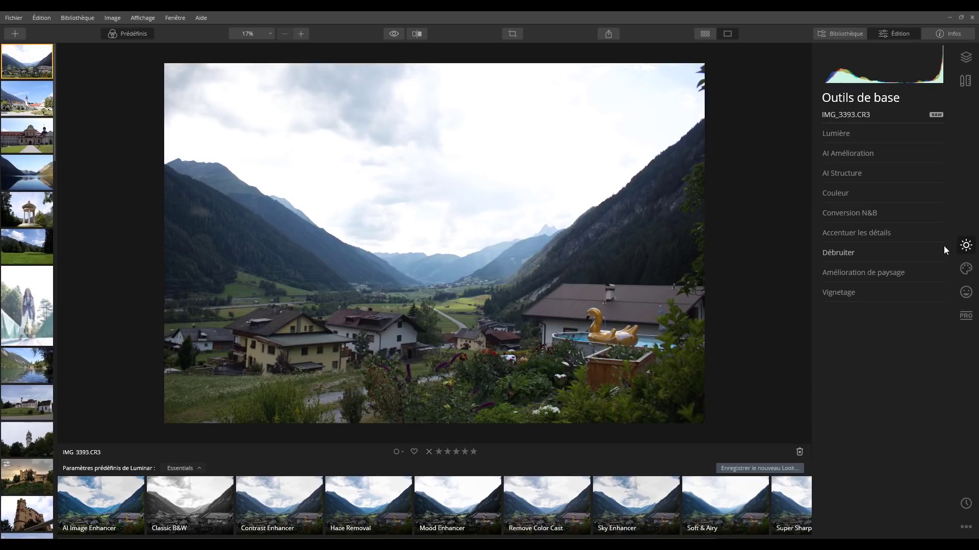
- Examine the controls of the Lumière tool, including its advanced settings, and those of the AI Amélioration tool
left_click(841, 132)
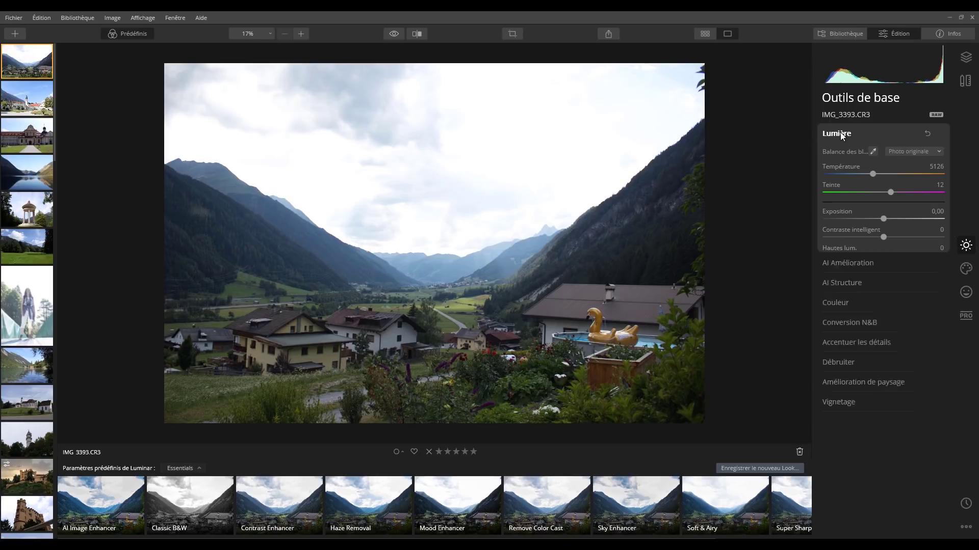
left_click(872, 295)
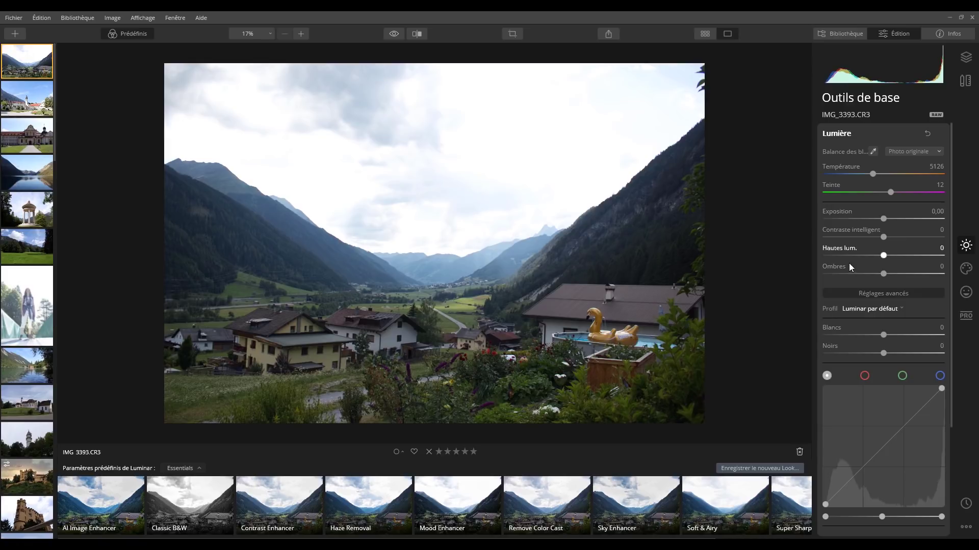
left_click(871, 296)
left_click(834, 129)
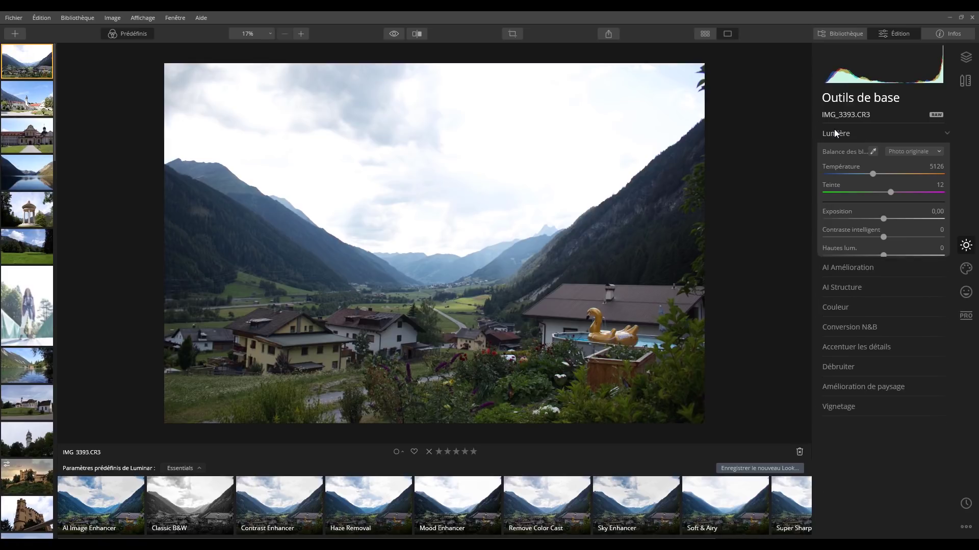
left_click(845, 151)
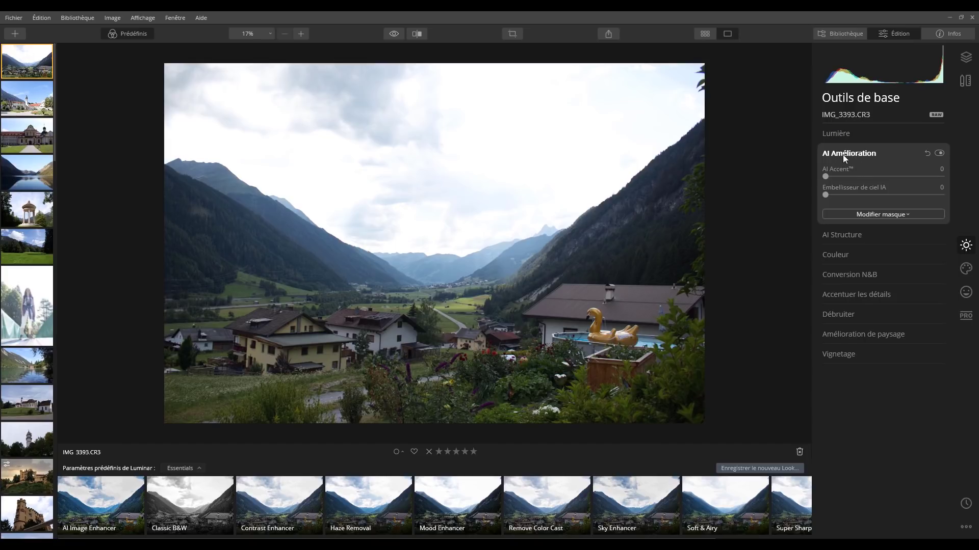
left_click(864, 154)
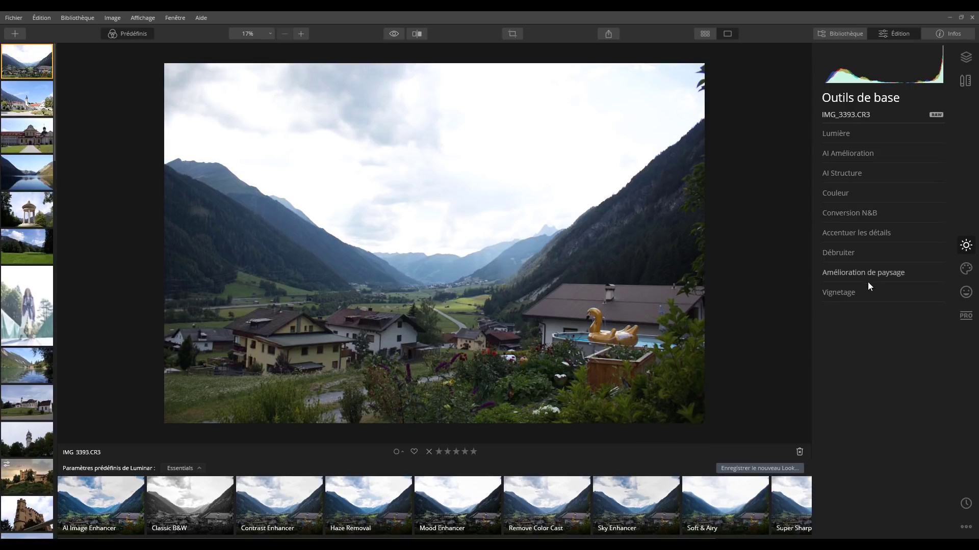
- Replace the valley photo's sky with Blue Sky 1 using the creative tool AI Remplacement de ciel
left_click(967, 271)
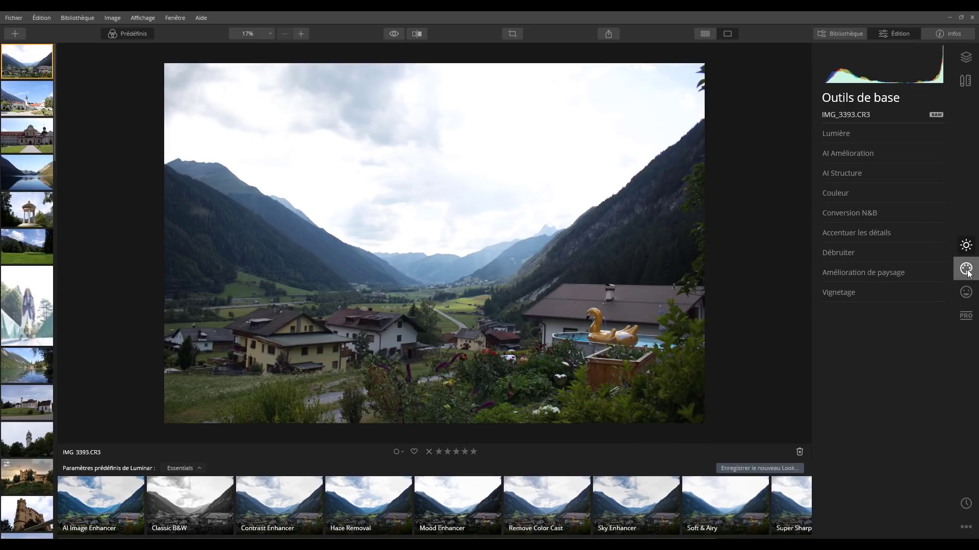
left_click(872, 135)
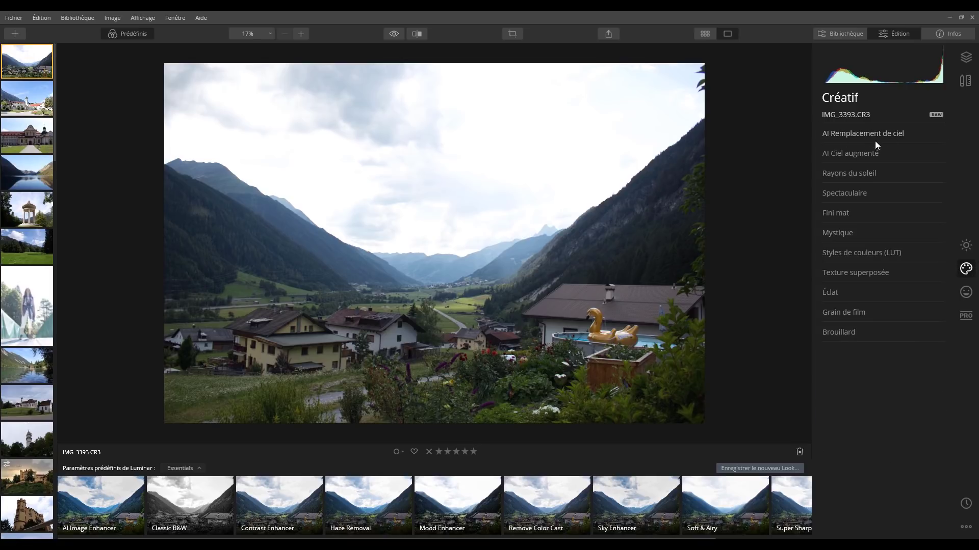
left_click(869, 136)
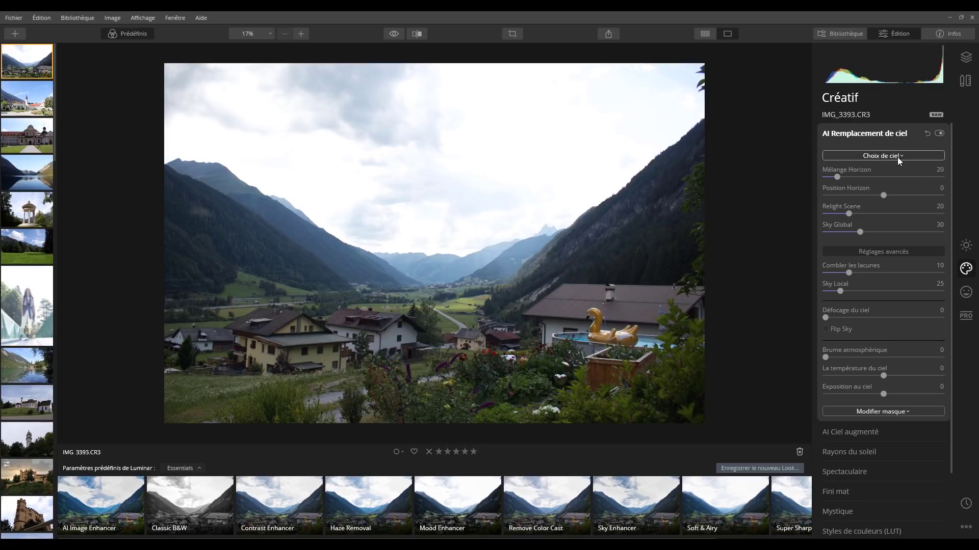
left_click(898, 157)
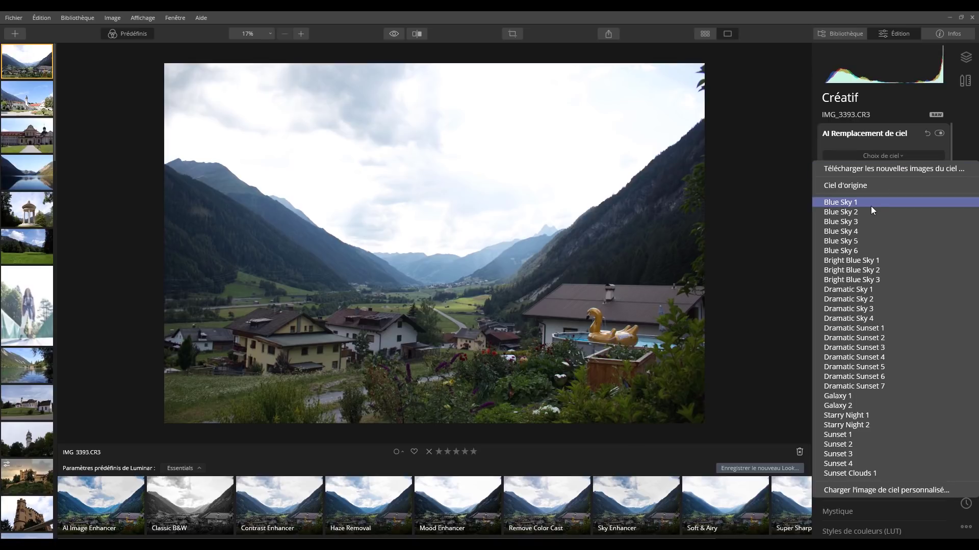
left_click(861, 203)
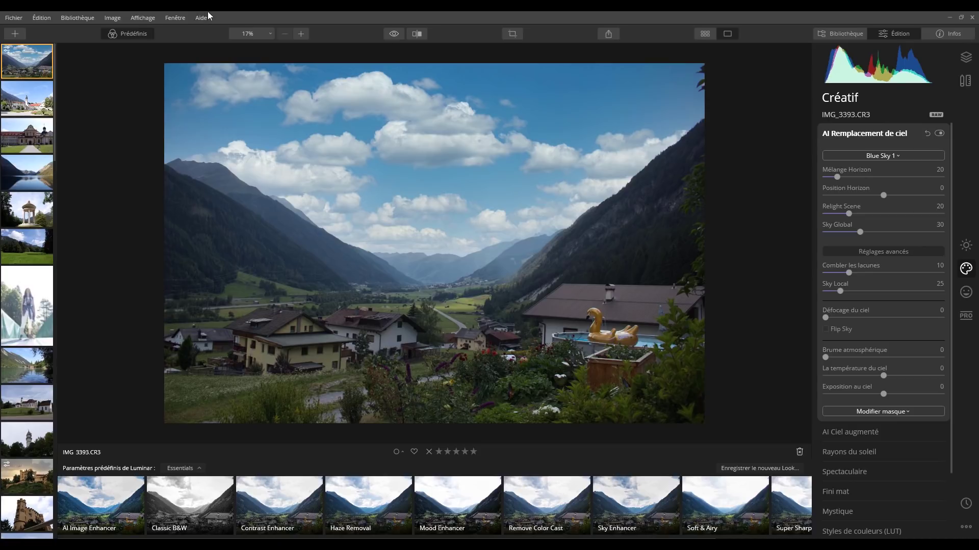
- Compare the original valley photo with the sky-replaced version using the before/after preview
left_click(388, 33)
left_click(388, 34)
left_click(388, 33)
left_click(388, 34)
left_click(385, 31)
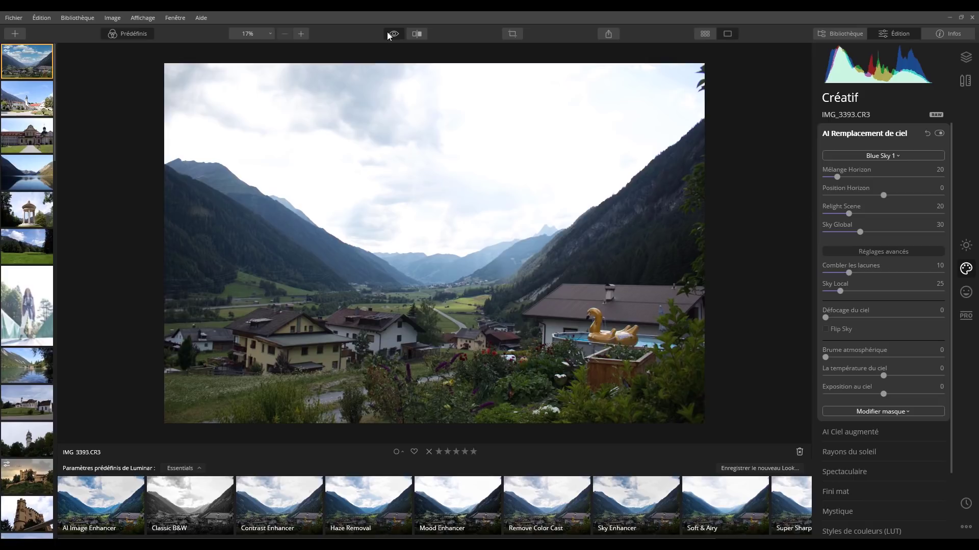
- Try Bright Blue Sky 1, Bright Blue Sky 2, Dramatic Sky 1 and Dramatic Sky 3 as replacement skies on the valley photo
left_click(387, 34)
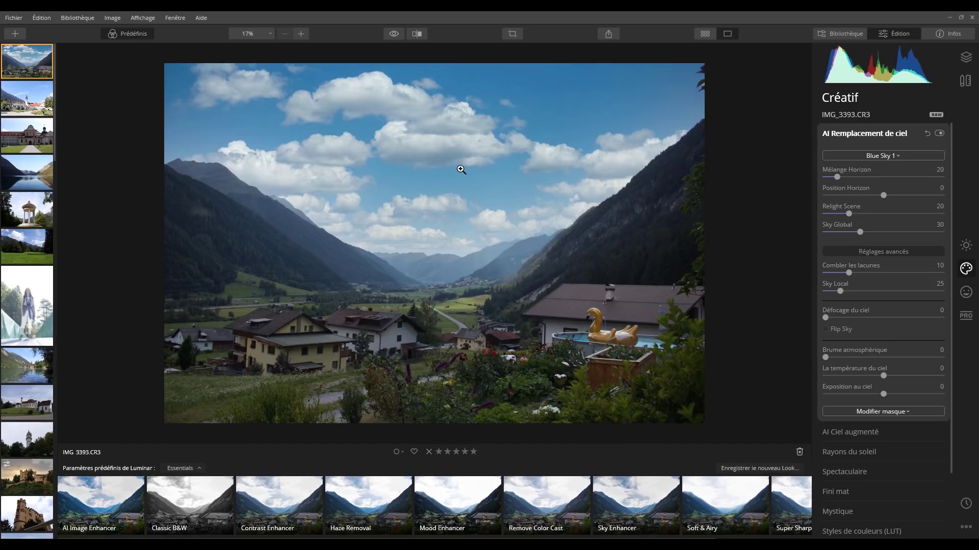
left_click(902, 155)
left_click(859, 251)
left_click(852, 261)
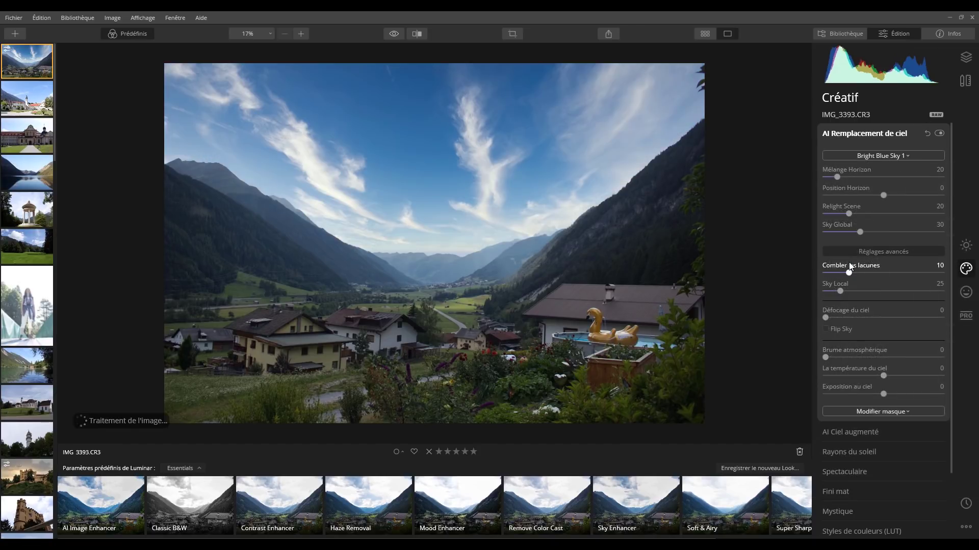
left_click(891, 155)
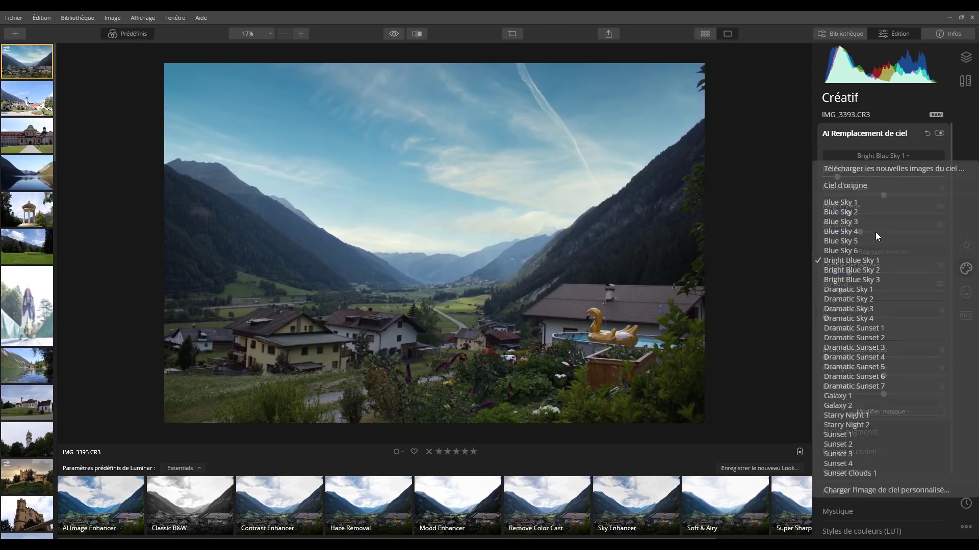
left_click(847, 272)
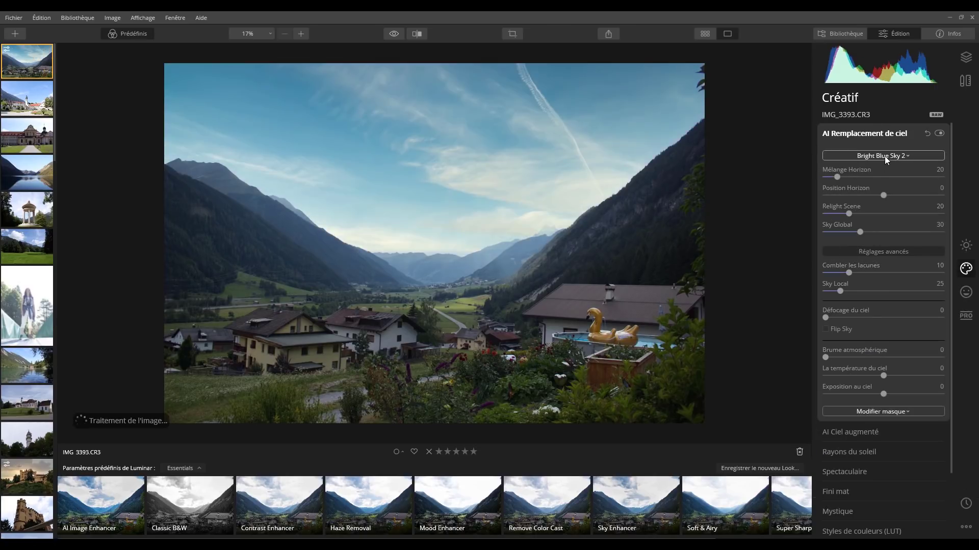
left_click(885, 156)
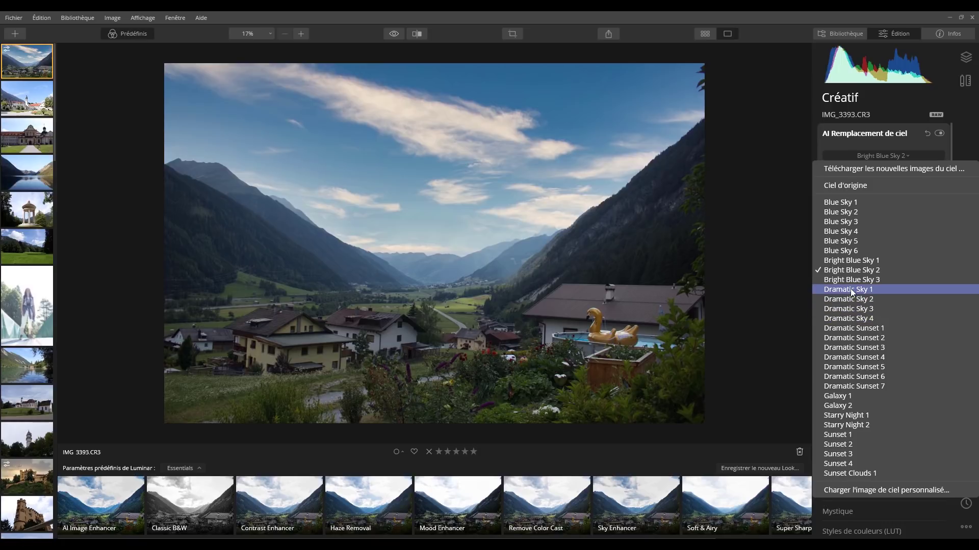
left_click(842, 290)
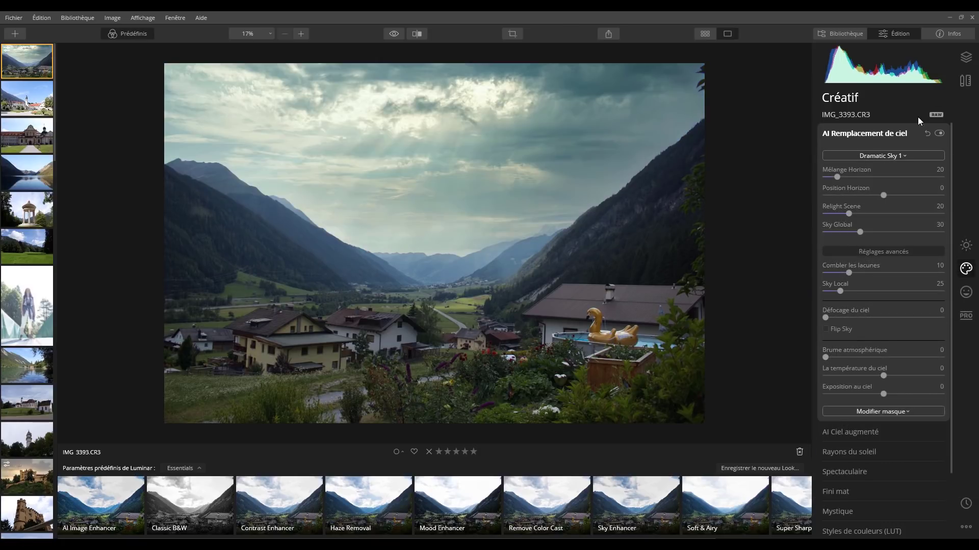
left_click(900, 157)
left_click(848, 309)
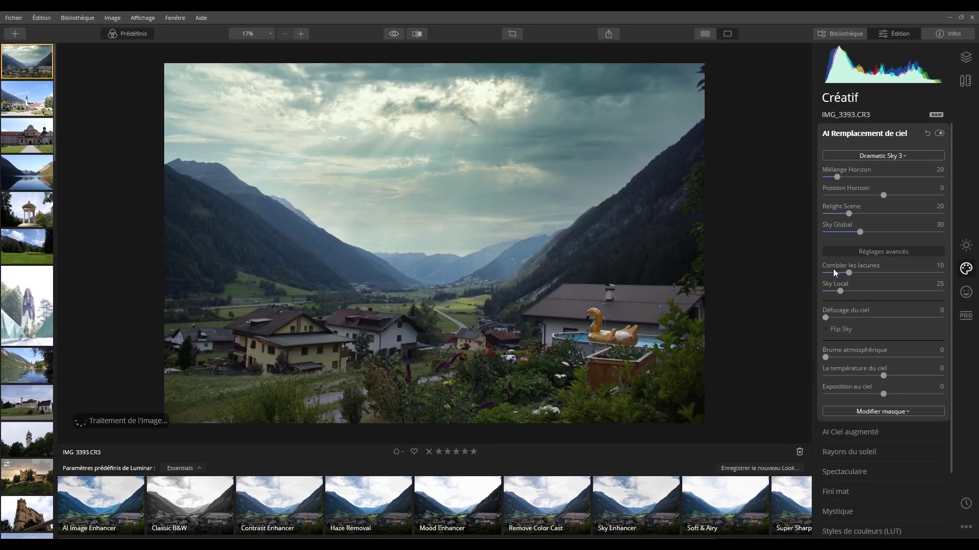
- Replace the valley photo's sky with Dramatic Sky 4
left_click(886, 157)
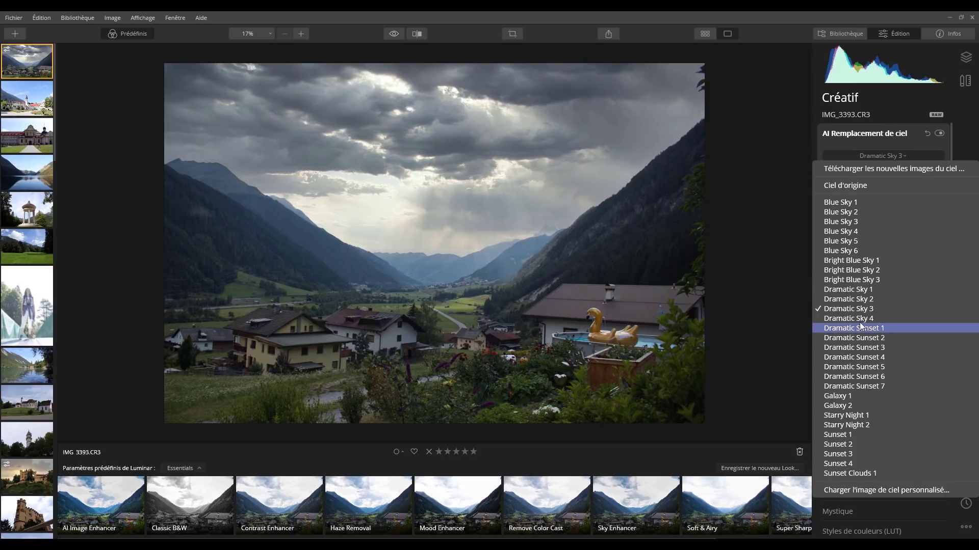
left_click(861, 318)
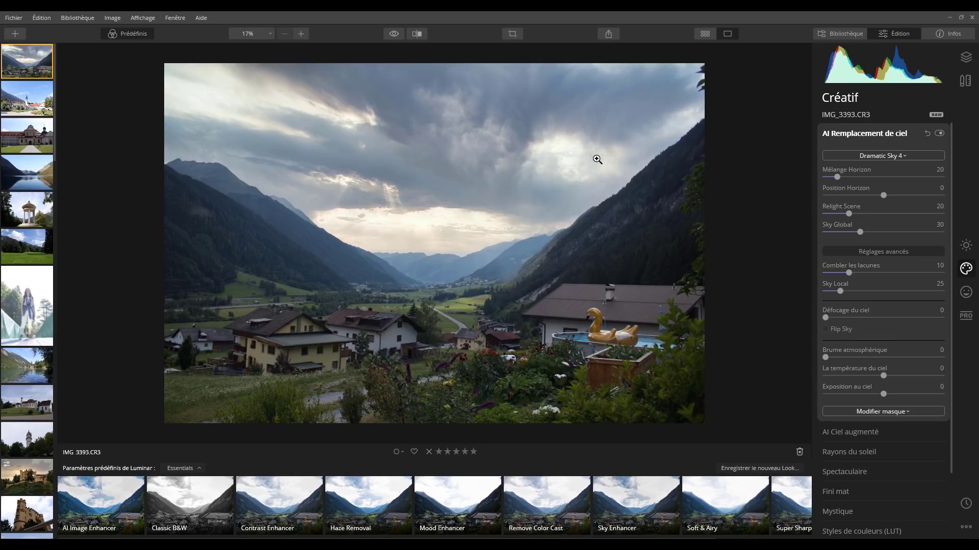
- Compare the original valley photo with the Dramatic Sky 4 version using the before/after preview
left_click(397, 38)
left_click(397, 38)
left_click(394, 34)
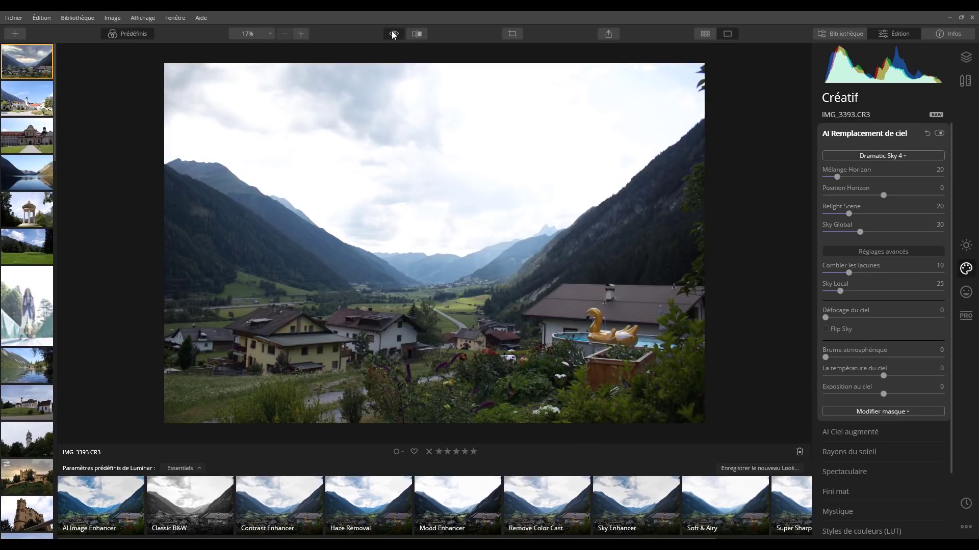
left_click(394, 34)
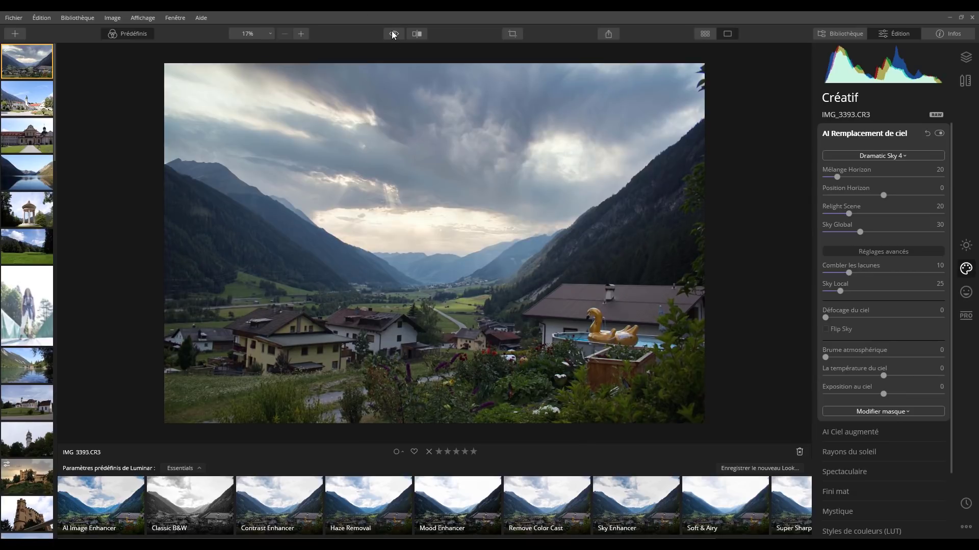
left_click(394, 34)
left_click(393, 34)
- Try the Aurora 1, Balloon 1, Birds 1 and Birds 2 objects in the sky with the AI Ciel augmenté tool
left_click(876, 133)
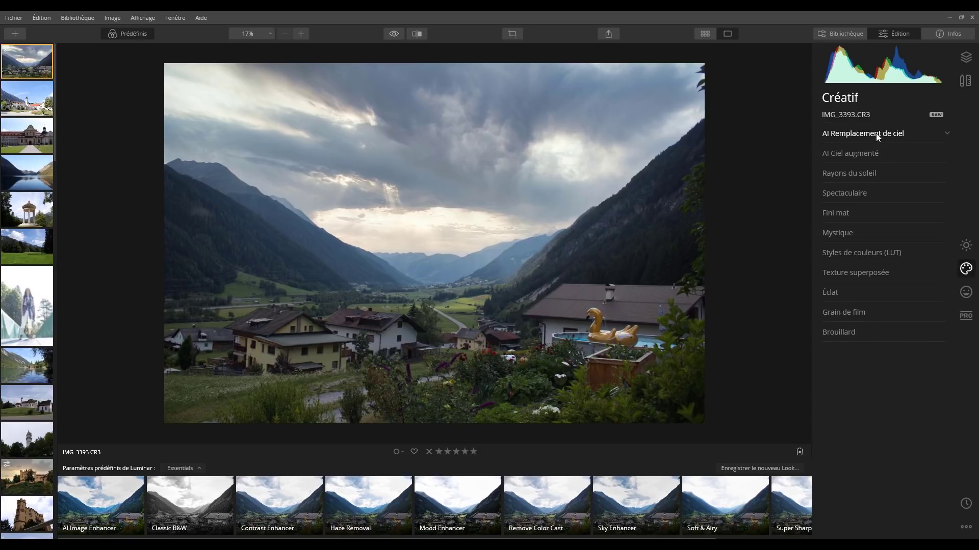
left_click(865, 152)
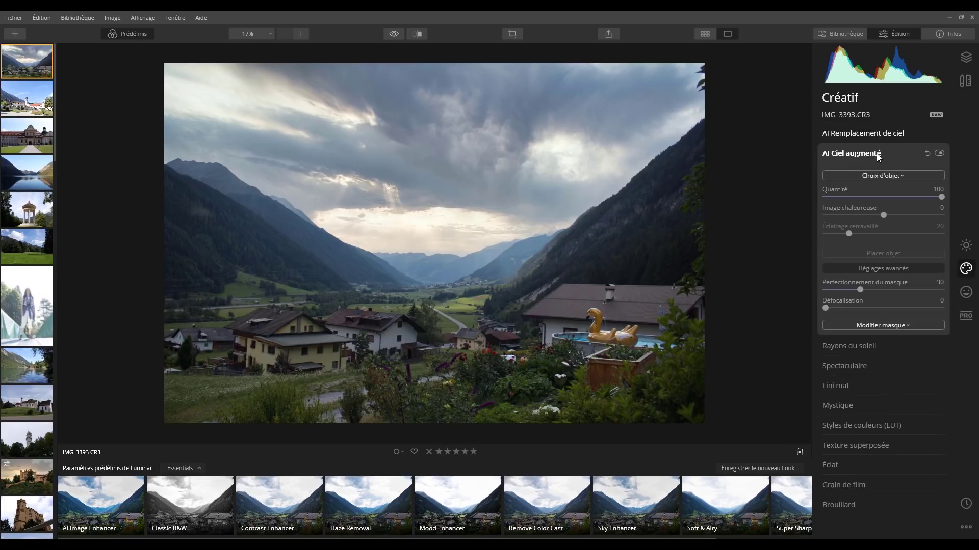
left_click(900, 175)
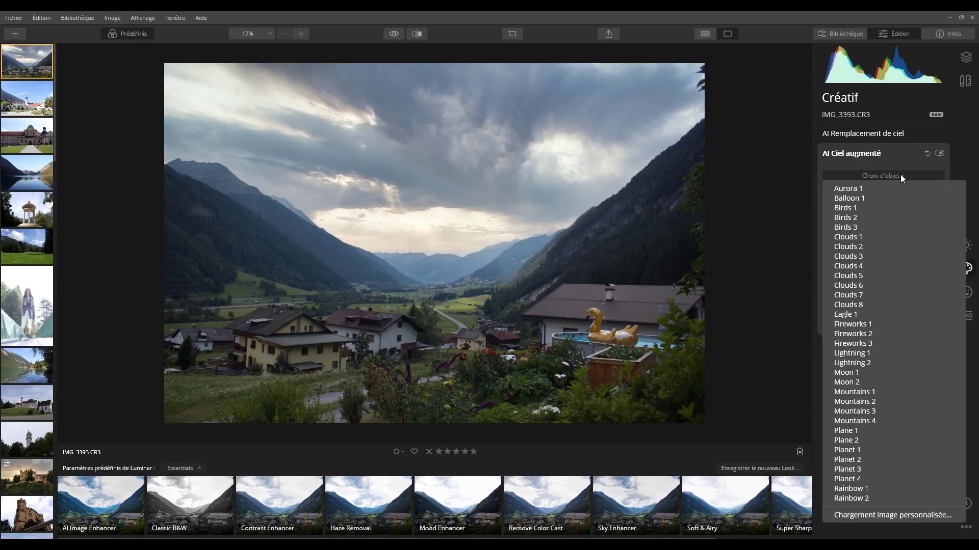
left_click(869, 189)
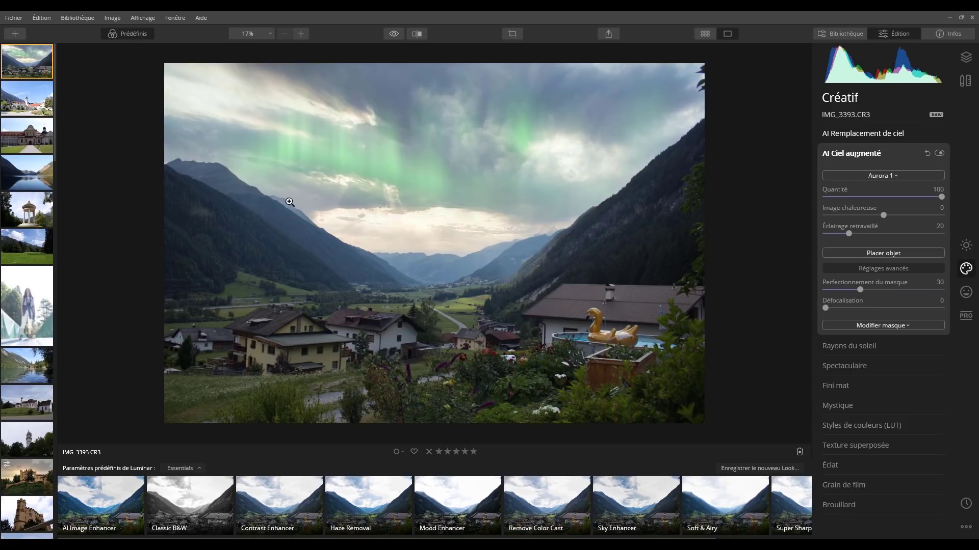
left_click(903, 178)
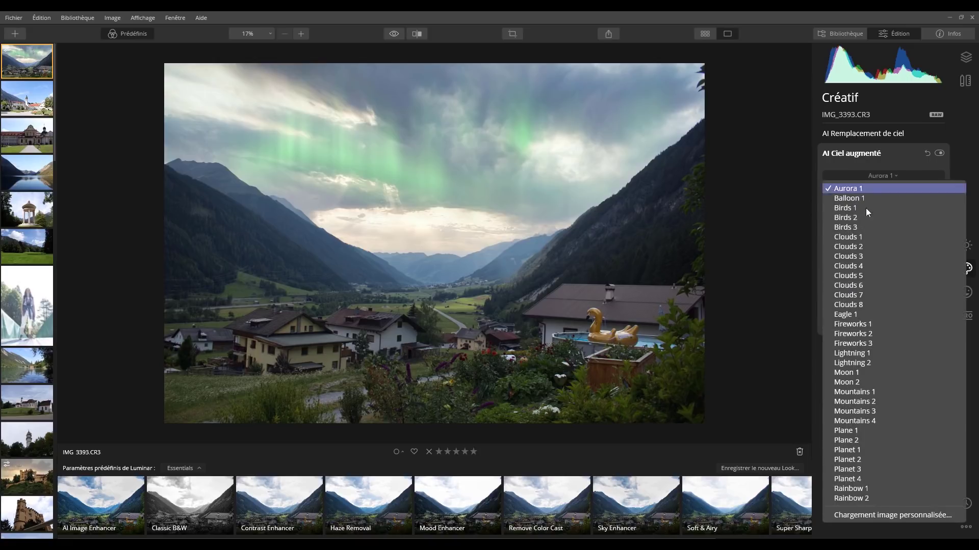
left_click(865, 204)
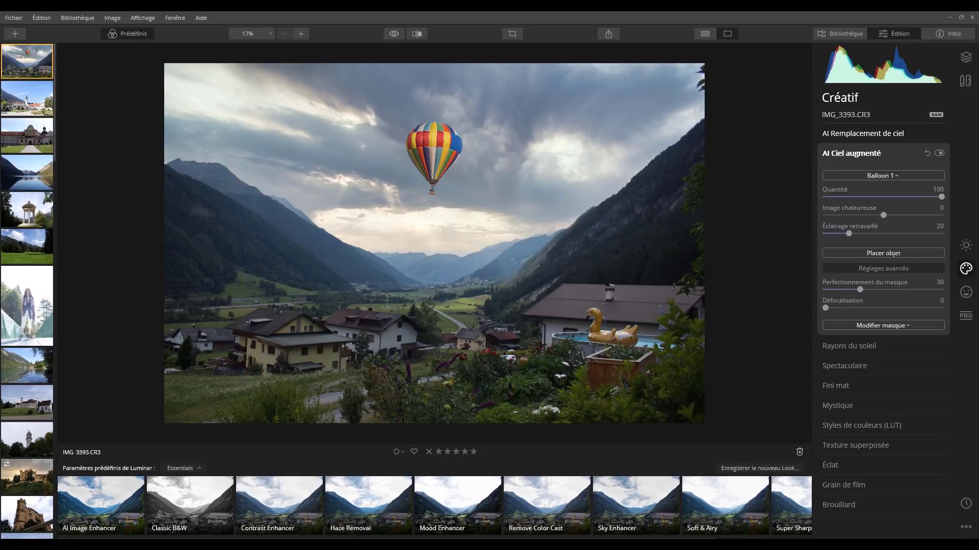
left_click(900, 176)
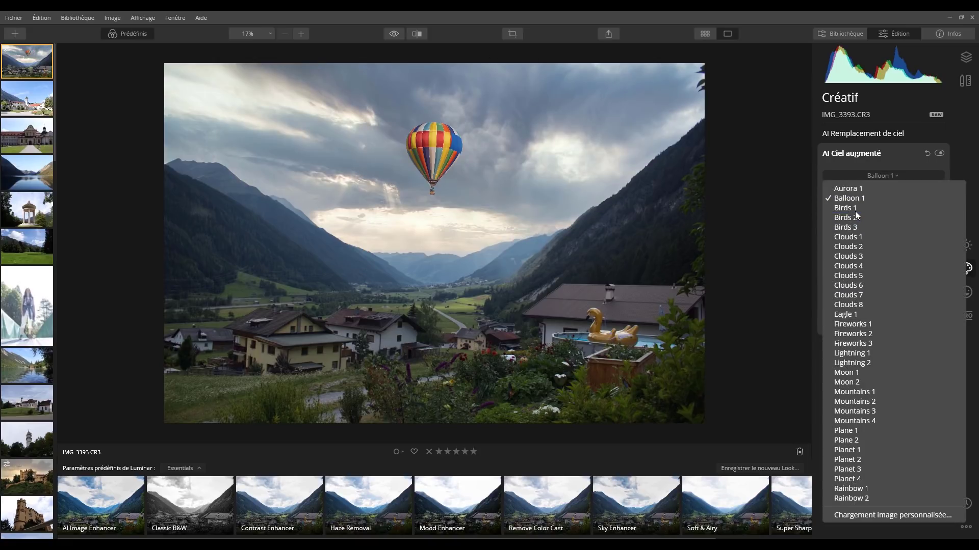
left_click(855, 211)
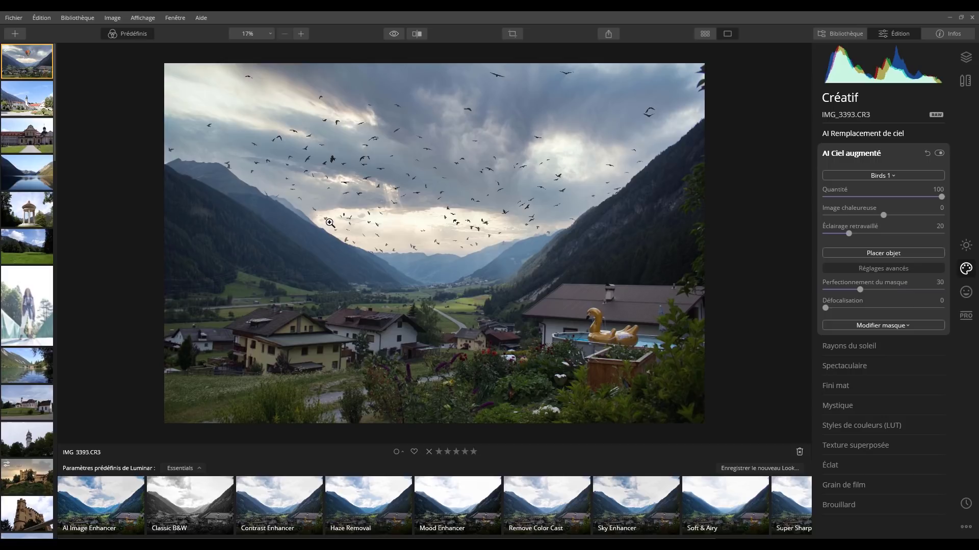
left_click(898, 178)
left_click(856, 233)
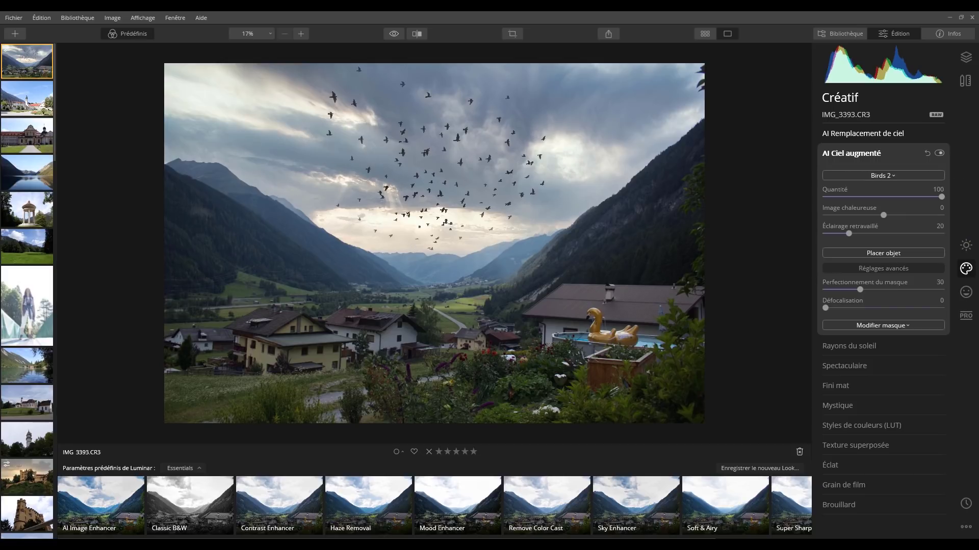
- Add the Birds 3 object and place it, smaller and slightly rotated, in the bright part of the sky just above the valley's horizon
left_click(893, 176)
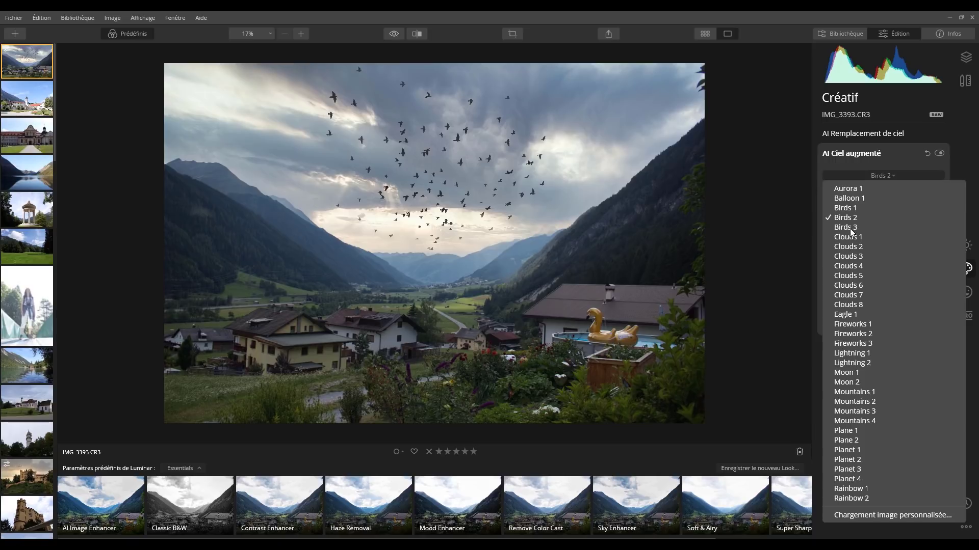
left_click(850, 229)
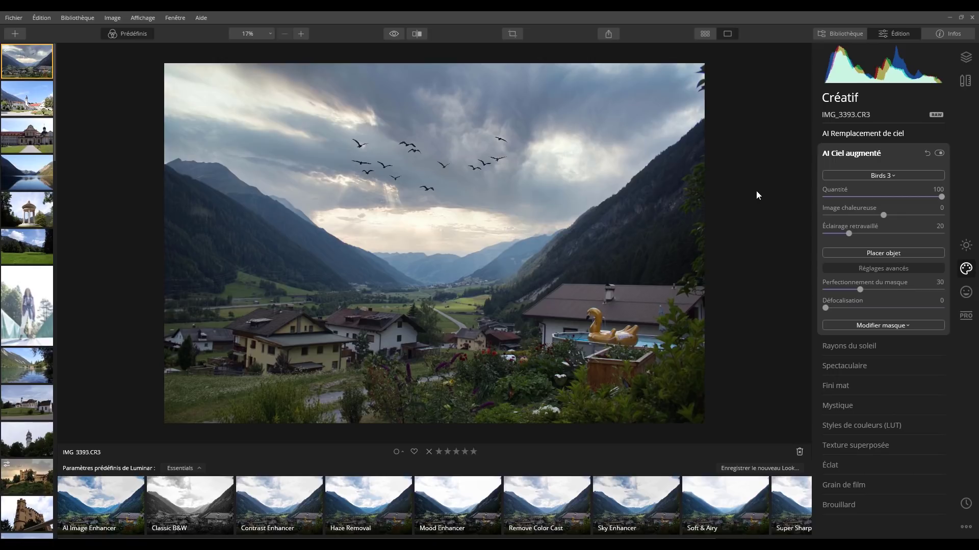
left_click(891, 255)
left_click_drag(432, 158, 436, 228)
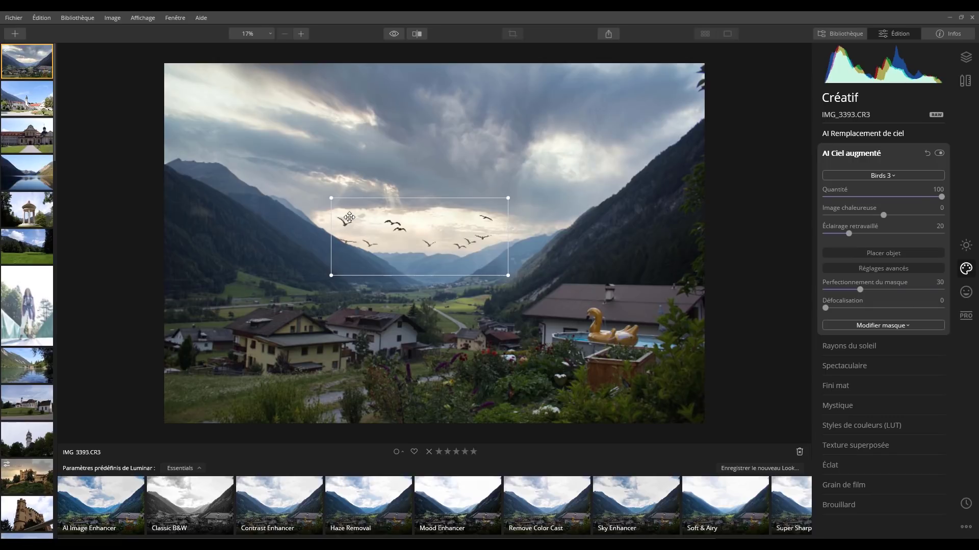
left_click_drag(417, 232, 420, 225)
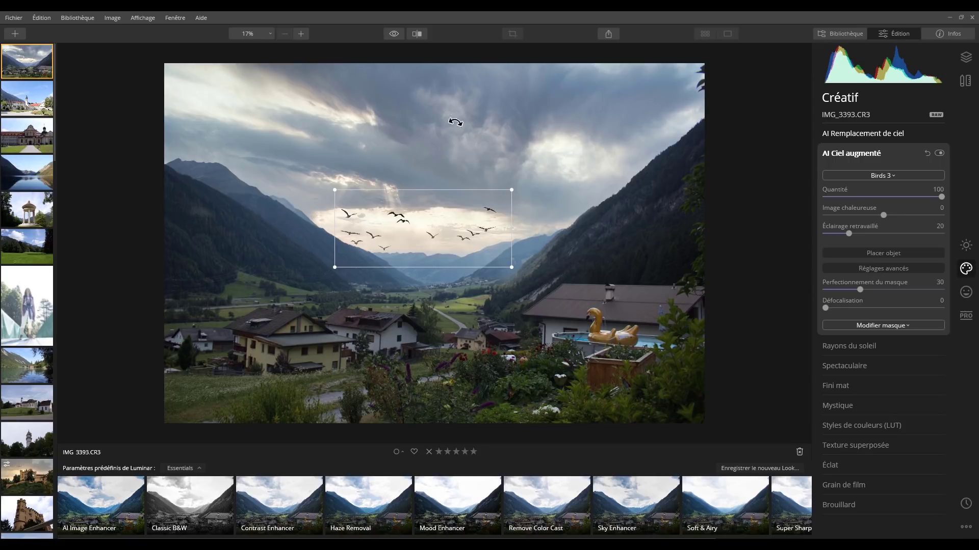
left_click_drag(405, 249, 494, 195)
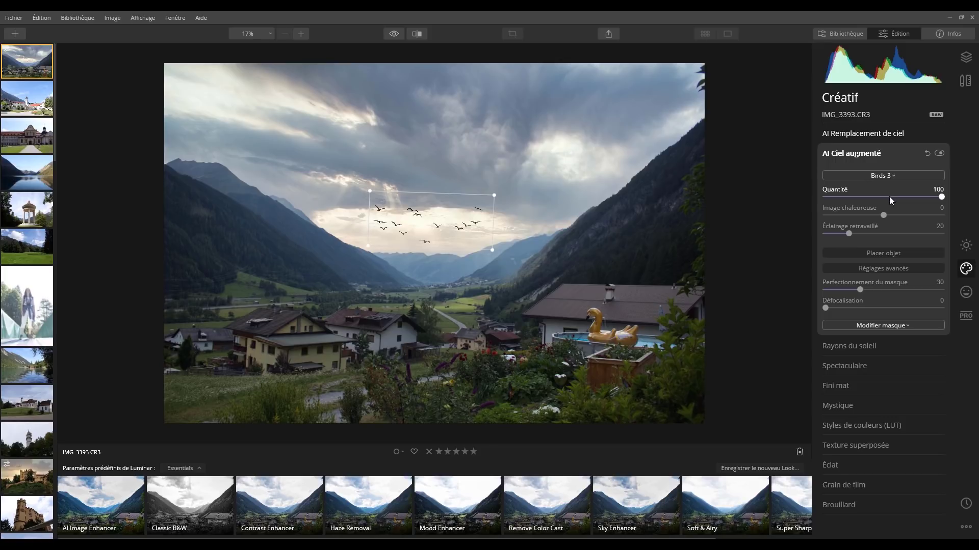
- Set the birds' Quantité to 94 and Image chaleureuse to 28, and finish placing the object
left_click(882, 198)
left_click_drag(882, 197, 959, 197)
left_click(935, 197)
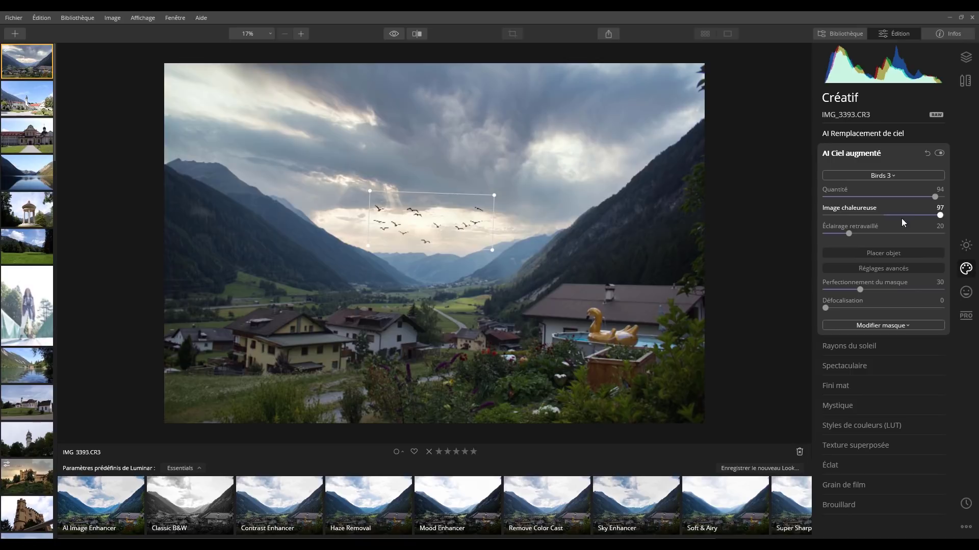
left_click(841, 217)
left_click(900, 214)
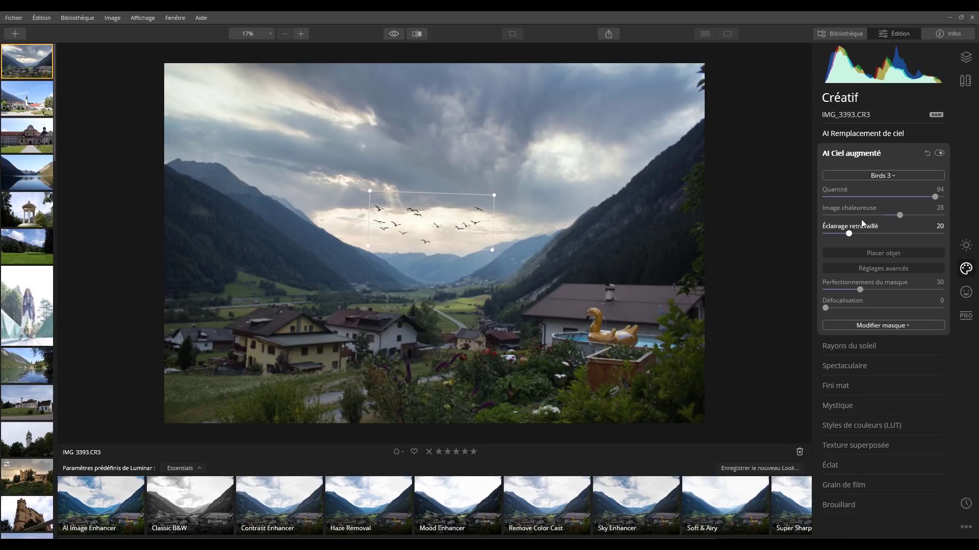
left_click(900, 255)
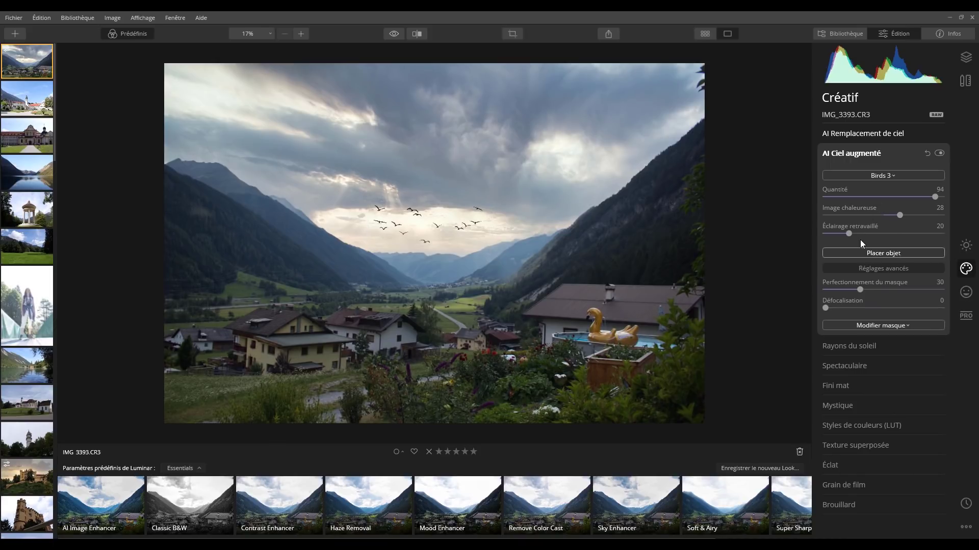
- Adjust Éclairage retravaillé and Défocalisation for the birds and collapse the AI Ciel augmenté settings
left_click_drag(852, 235, 901, 232)
left_click_drag(863, 234, 922, 229)
left_click_drag(903, 237, 879, 237)
left_click_drag(830, 311, 820, 312)
left_click(869, 156)
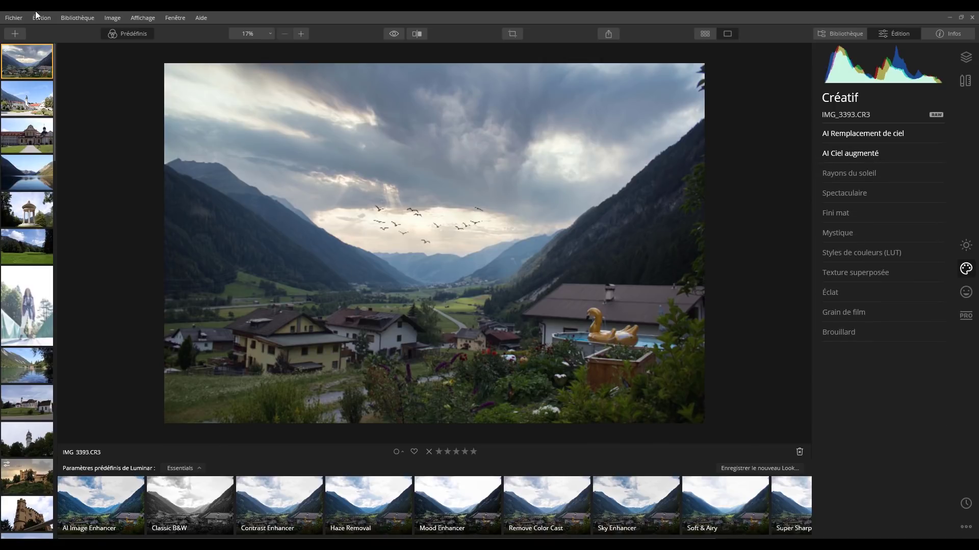
- Compare the original valley photo with the version containing the dramatic sky and birds using the before/after preview
left_click(398, 32)
left_click(398, 32)
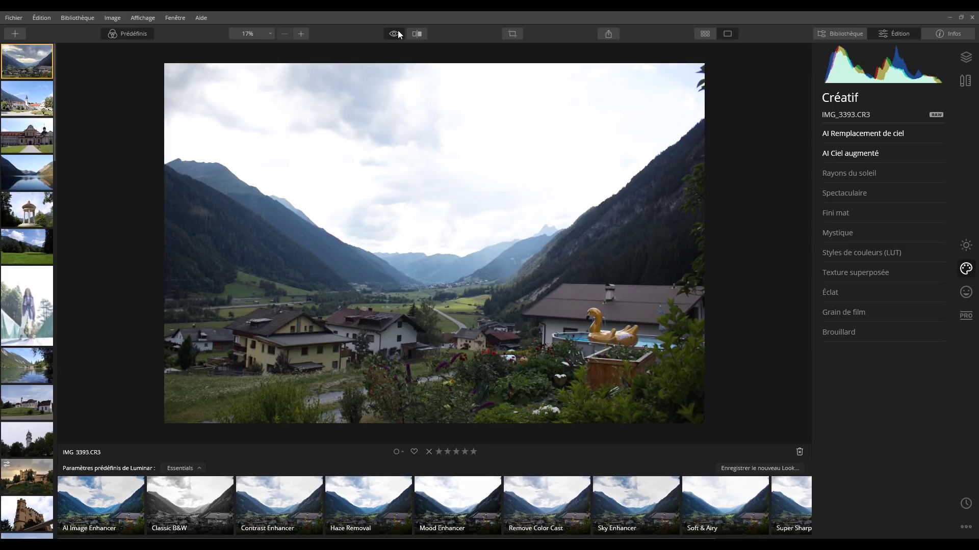
left_click(398, 32)
left_click(398, 32)
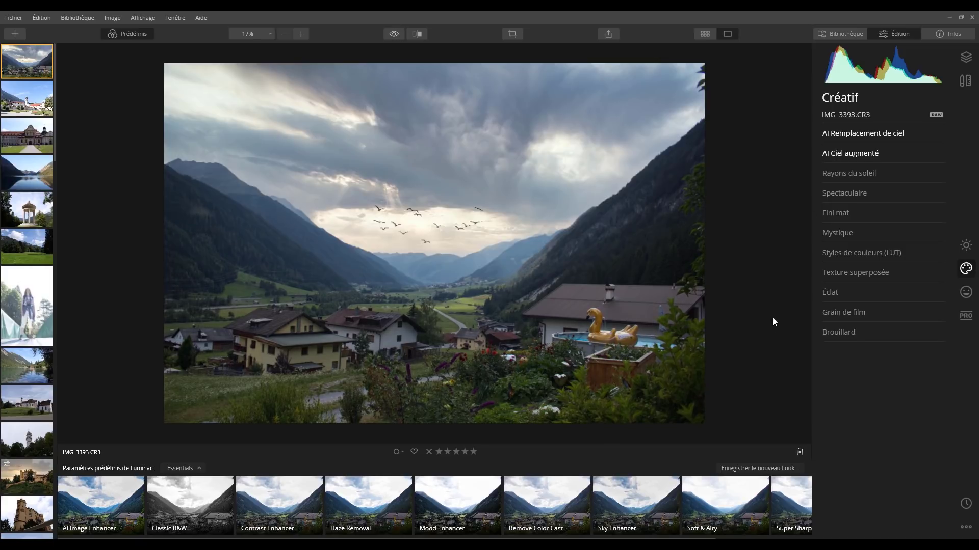
- Position the sun centre for the Rayons du soleil tool at the cloud opening just above the birds
left_click(873, 172)
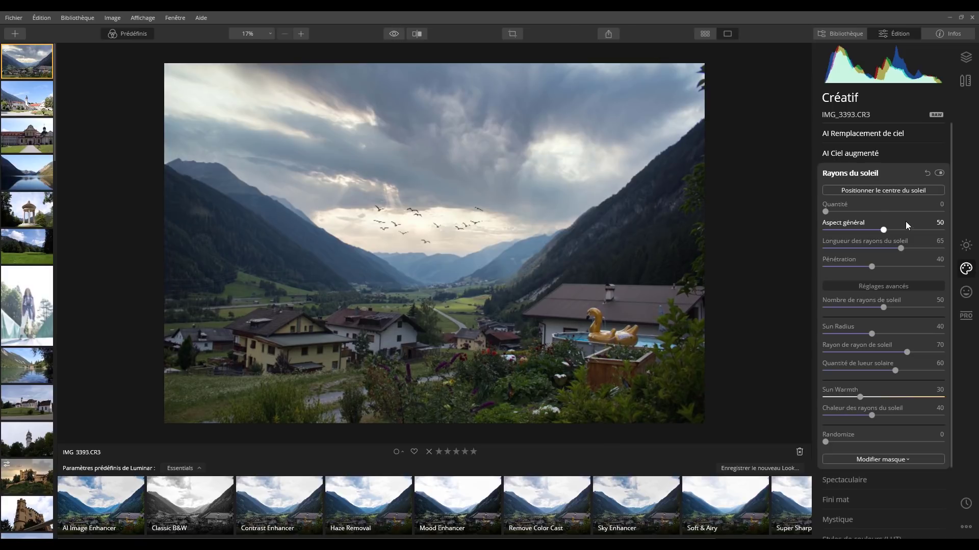
left_click(892, 193)
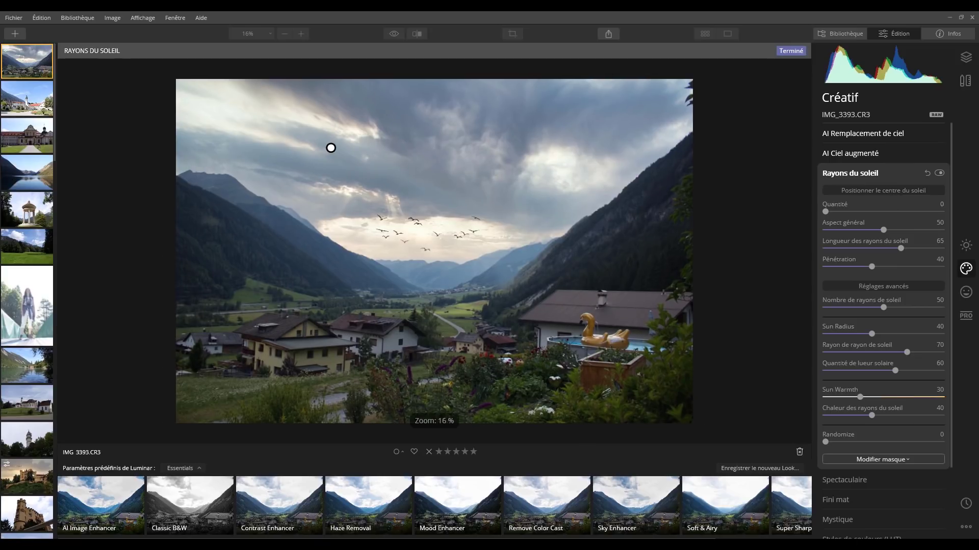
mouse_move(330, 148)
left_mouse_down()
mouse_move(400, 220)
mouse_move(376, 195)
left_mouse_up()
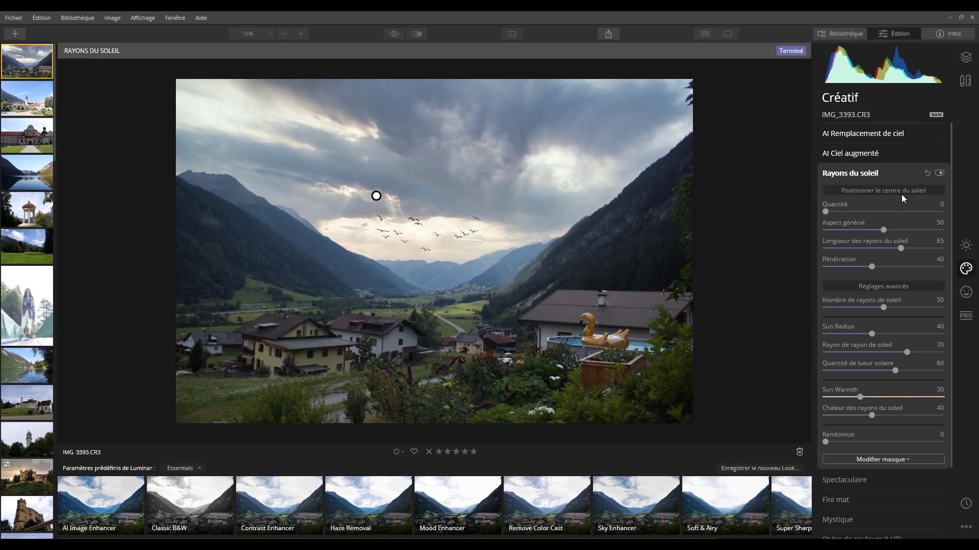
left_click(901, 194)
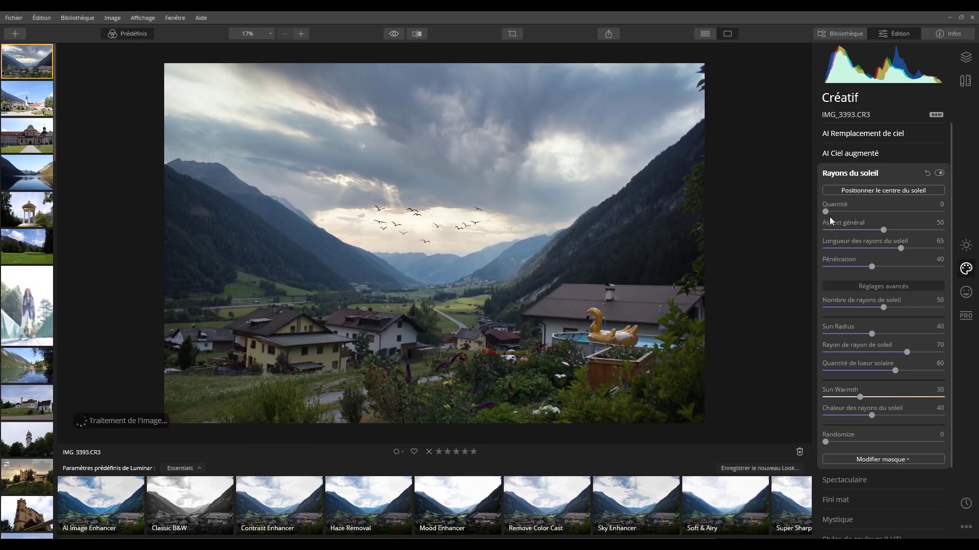
- Set the sun rays' Quantité to 11, Aspect général to 29, Longueur to 54, Pénétration to 17 and Nombre de rayons de soleil to 0
left_click_drag(838, 210, 843, 270)
mouse_move(831, 314)
left_mouse_down()
mouse_move(888, 310)
mouse_move(825, 308)
left_mouse_up()
- Set Sun Radius to 44, Rayon de rayon to 52, lueur solaire to 47, Sun Warmth to 57 and Chaleur to 64, and compare the effect
left_click_drag(872, 334, 885, 352)
left_click_drag(895, 371, 900, 415)
left_click(943, 176)
left_click(943, 176)
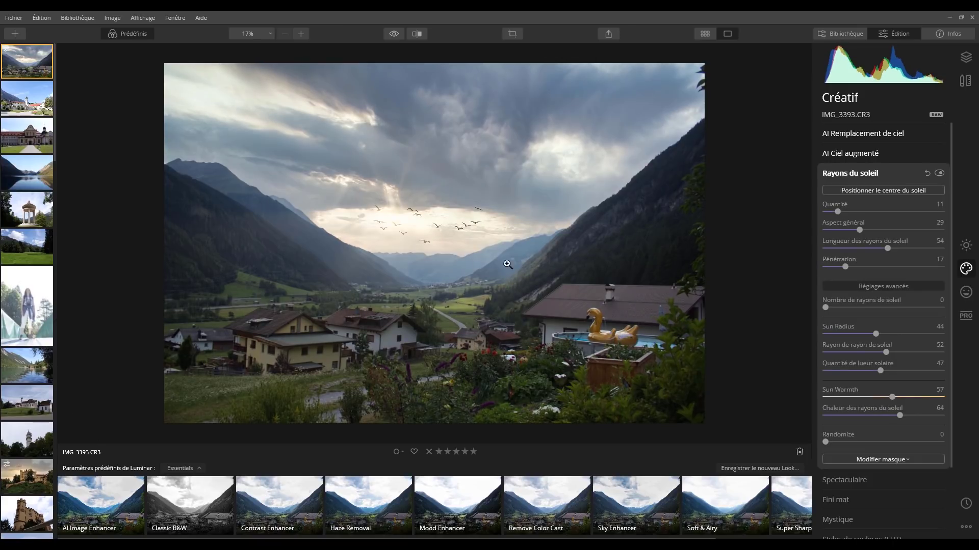
left_click(853, 170)
- Apply the Spectaculaire effect to the valley photo with a Quantité of 5 and collapse its settings
left_click(849, 193)
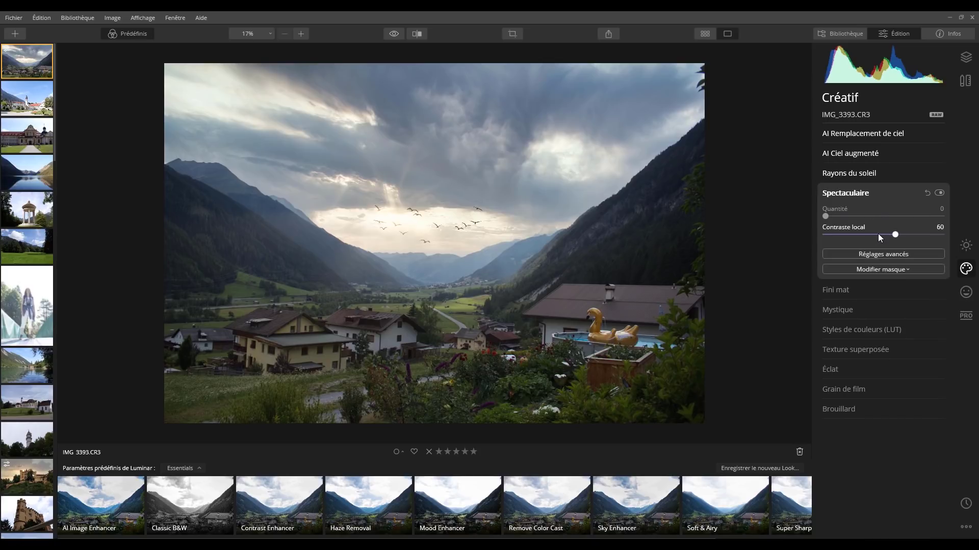
left_click(830, 216)
left_click(833, 219)
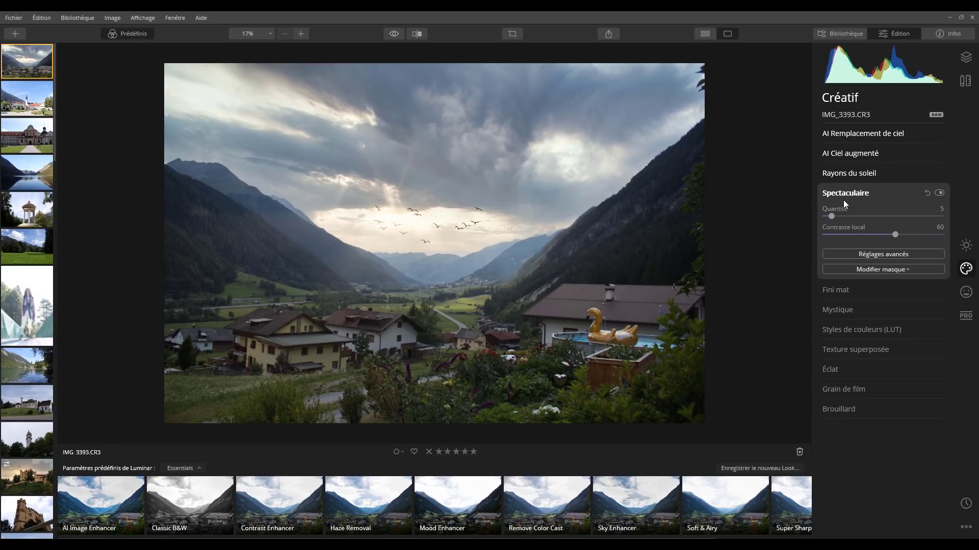
left_click(845, 192)
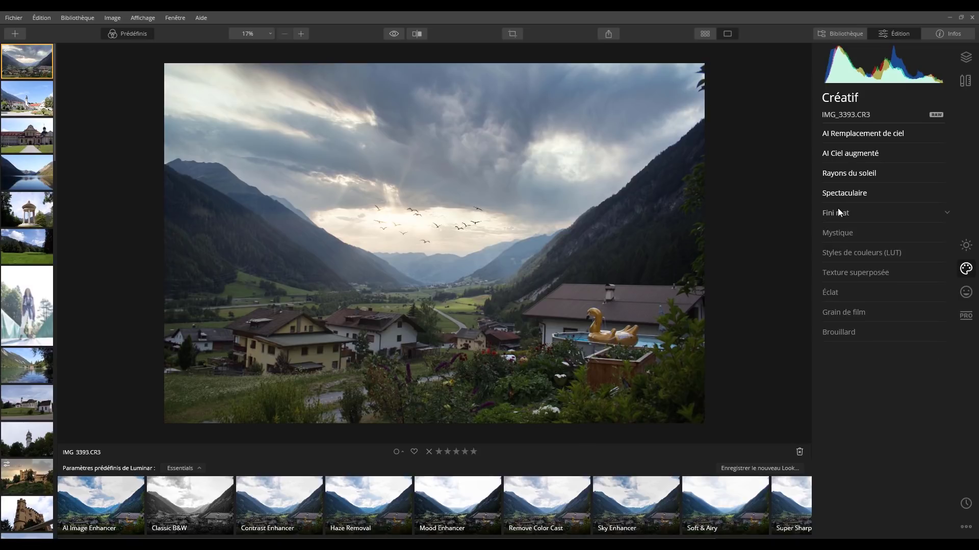
- Apply Fini mat with a Quantité of 4 and add a slight amount of the Mystique effect
left_click(840, 214)
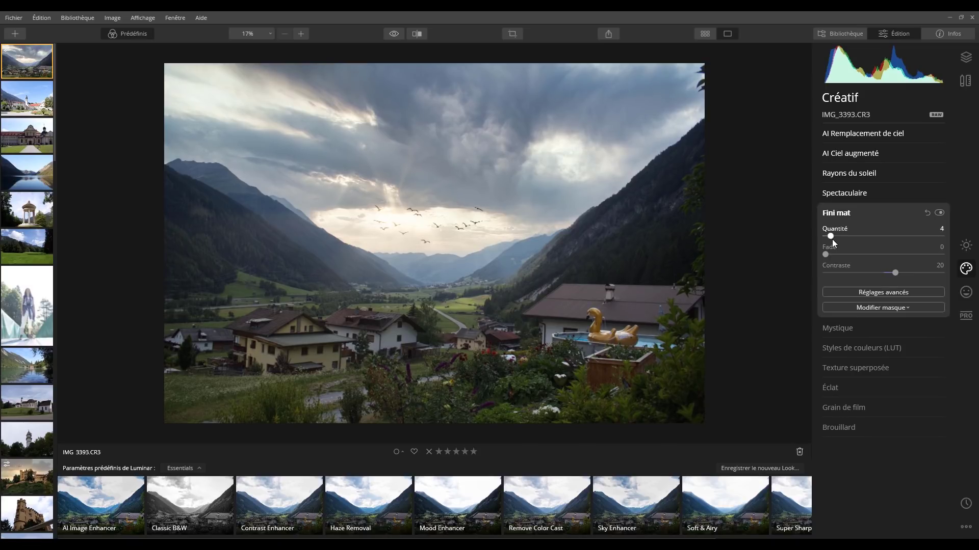
left_click(836, 213)
left_click(842, 235)
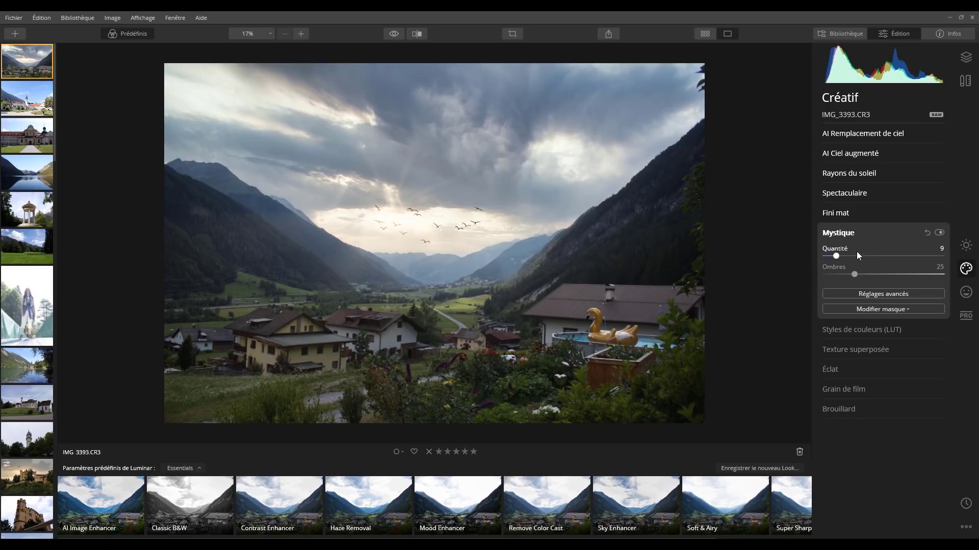
left_click_drag(882, 254, 847, 258)
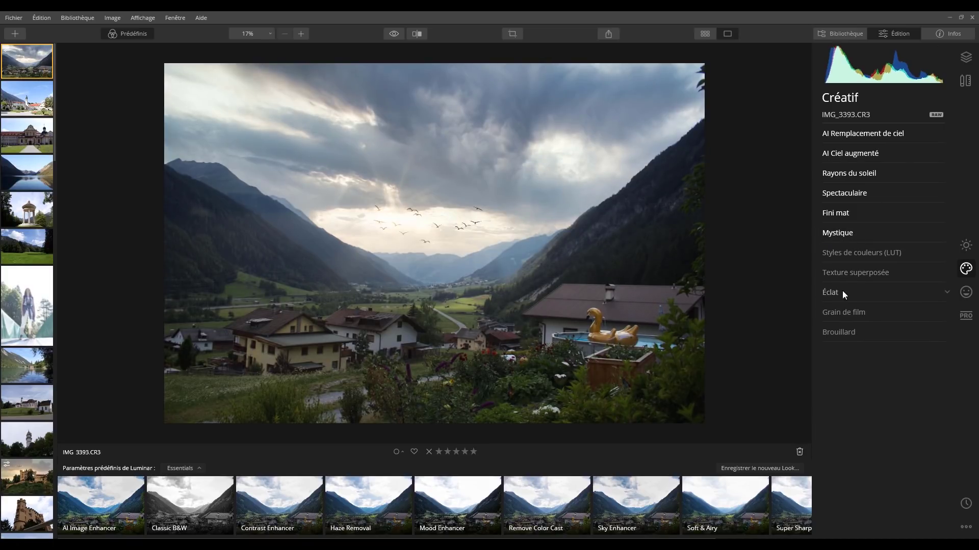
- Apply the Éclat effect of type Flou artistique with a Quantité of 9
left_click(842, 294)
mouse_move(830, 329)
left_mouse_down()
mouse_move(844, 325)
mouse_move(836, 329)
left_mouse_up()
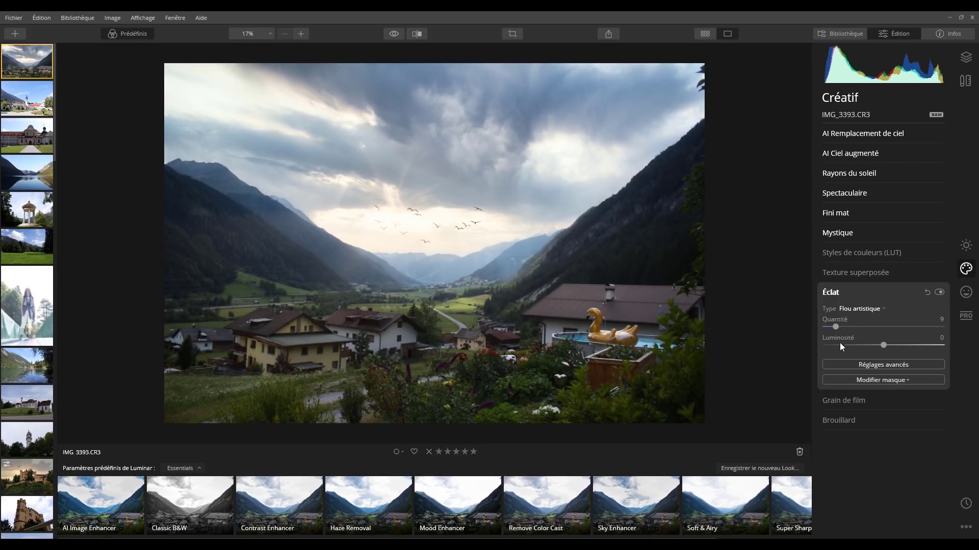
left_click(848, 292)
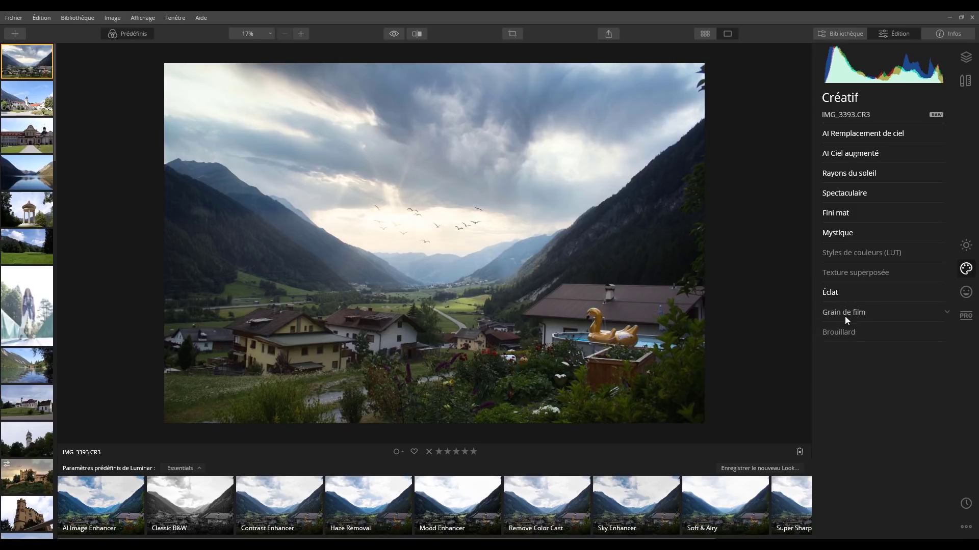
- In Amélioration des couleurs, set Éclat to 10, Image chaleureuse to 25, and the colour contrast's Quantité to 10 and Tonalité to 55
left_click(966, 315)
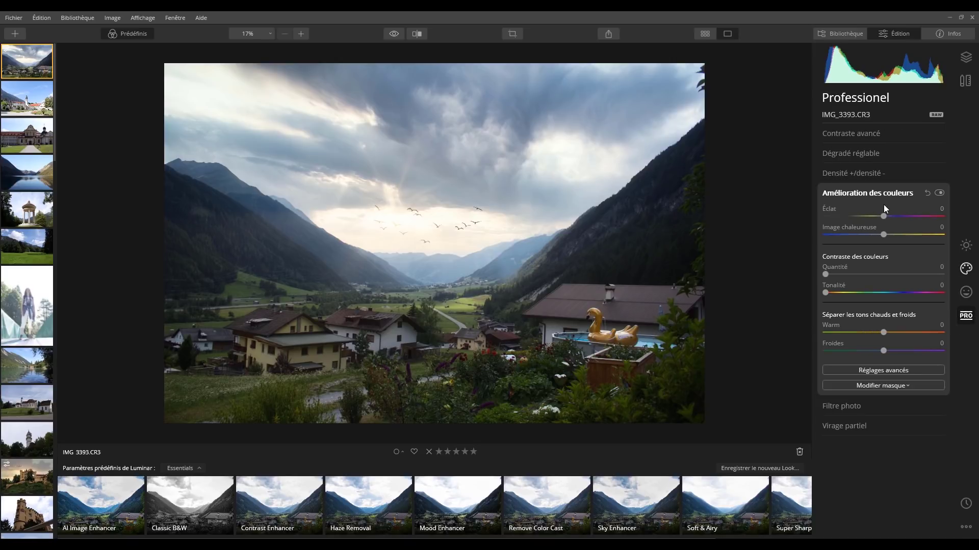
left_click_drag(891, 217, 901, 235)
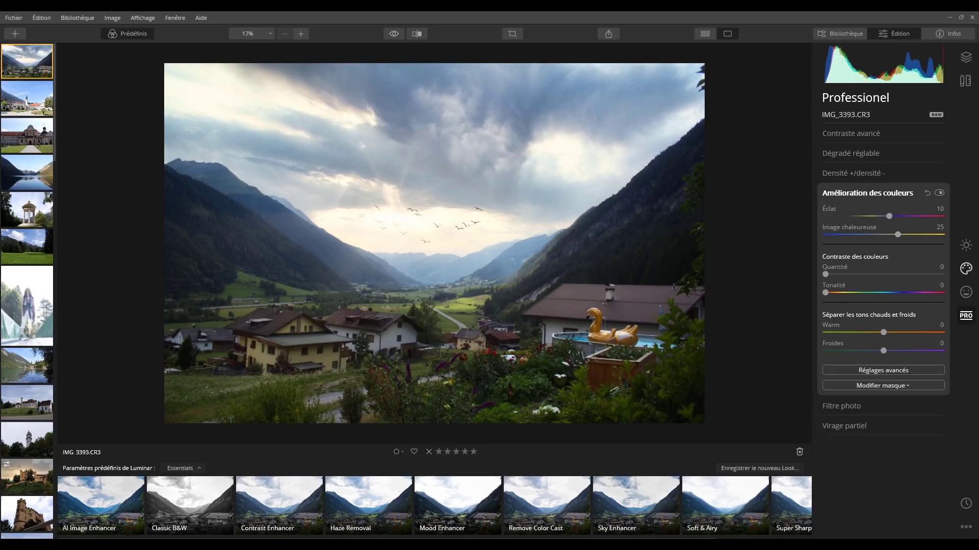
left_click(940, 193)
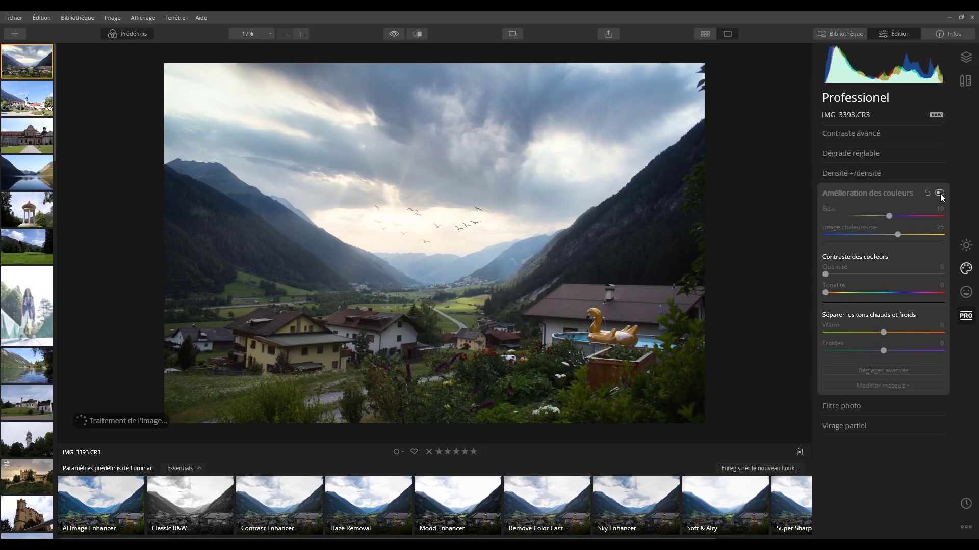
left_click(940, 194)
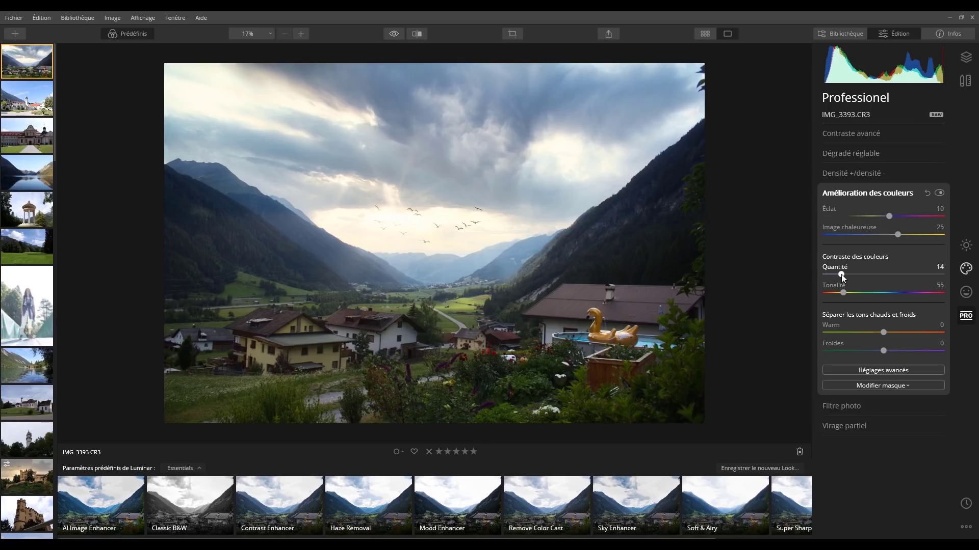
mouse_move(841, 274)
left_mouse_down()
mouse_move(850, 274)
mouse_move(840, 279)
left_mouse_up()
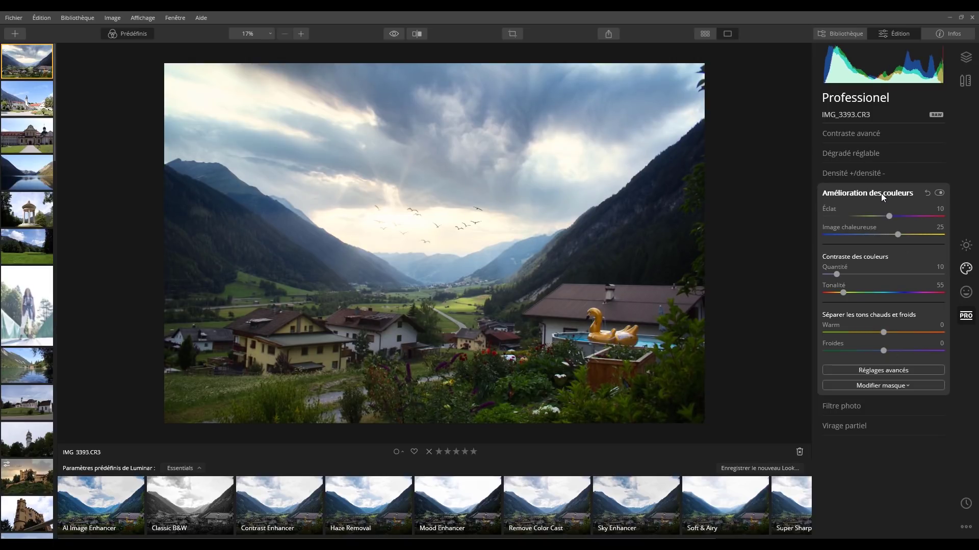
- In the advanced colour balance, set the highlights' Jaune-Bleu to -5 and Magenta-Vert to 15, and collapse Amélioration des couleurs
left_click(883, 371)
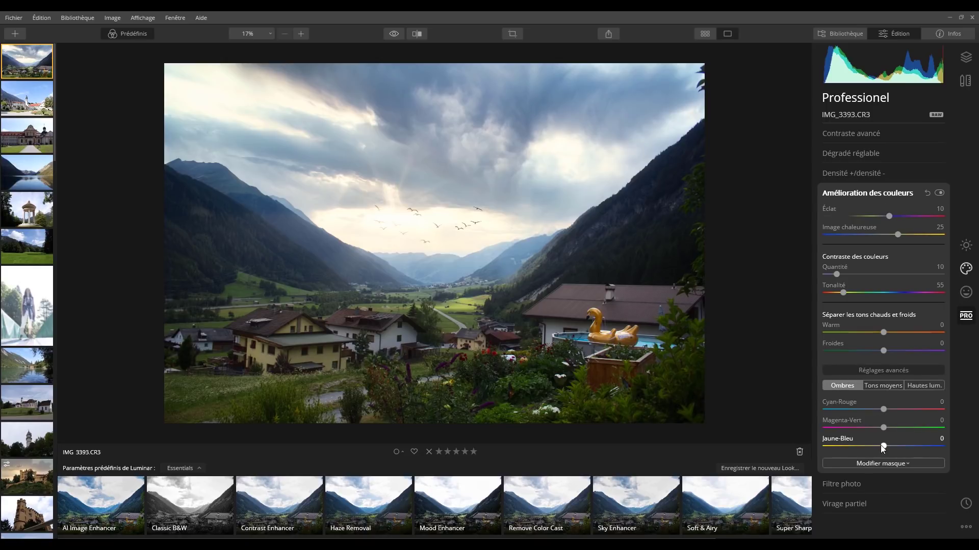
left_click(915, 384)
mouse_move(883, 446)
left_mouse_down()
mouse_move(872, 445)
mouse_move(879, 449)
left_mouse_up()
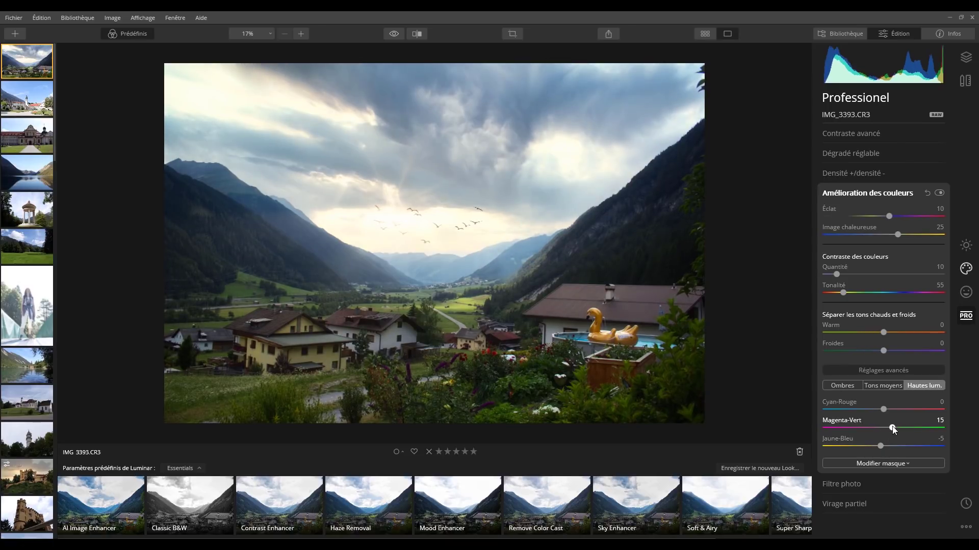
left_click(842, 385)
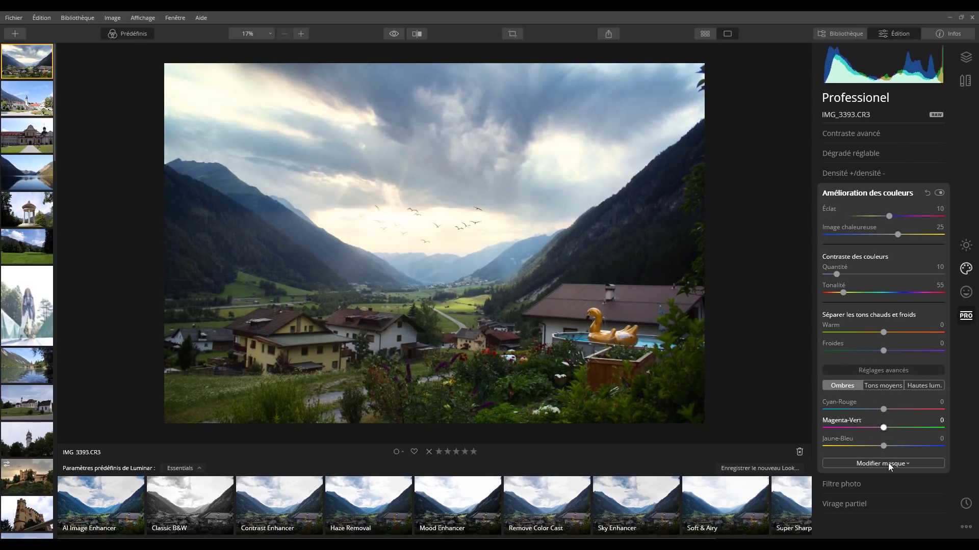
left_click(861, 193)
- In the basic tools' AI Amélioration, set AI Accent to 11 and Embellisseur de ciel IA to 10
left_click(966, 245)
left_click(857, 152)
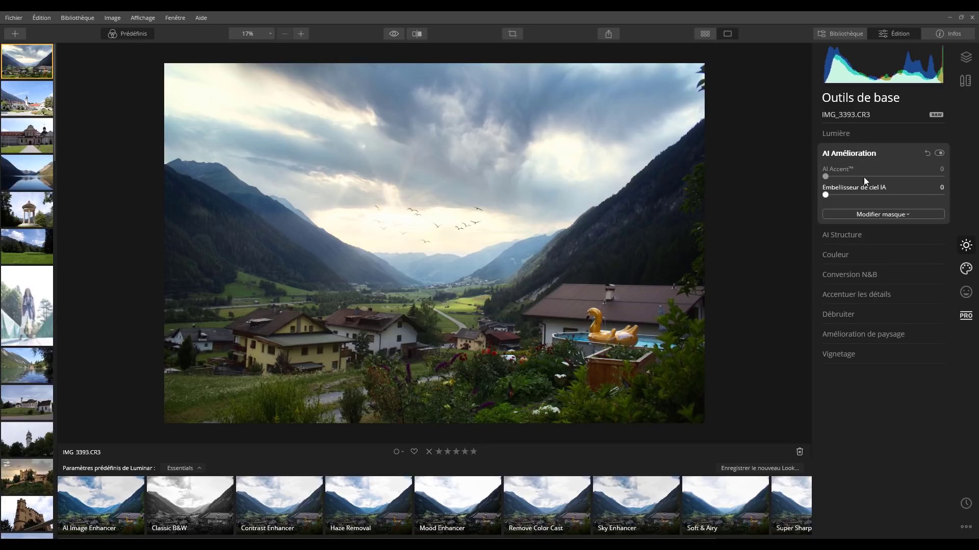
left_click_drag(831, 176, 845, 176)
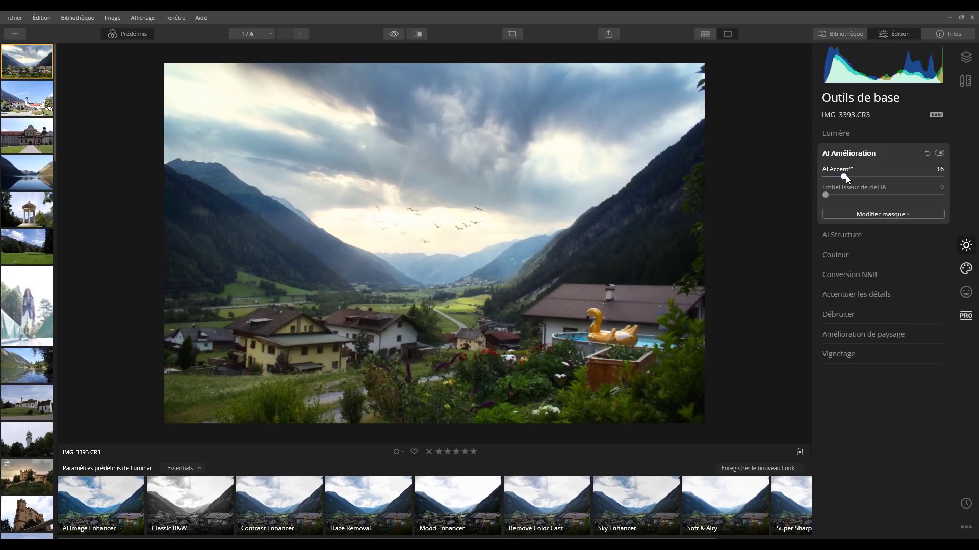
left_click(837, 185)
left_click_drag(850, 193, 833, 196)
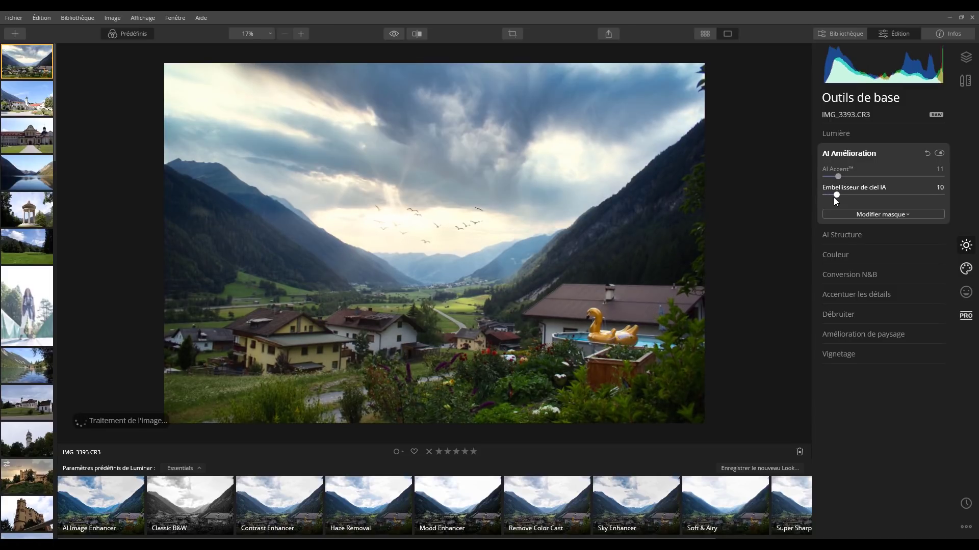
- In the advanced Couleur settings, lower the saturation of the blues and slightly raise the saturation of the yellows
left_click(841, 133)
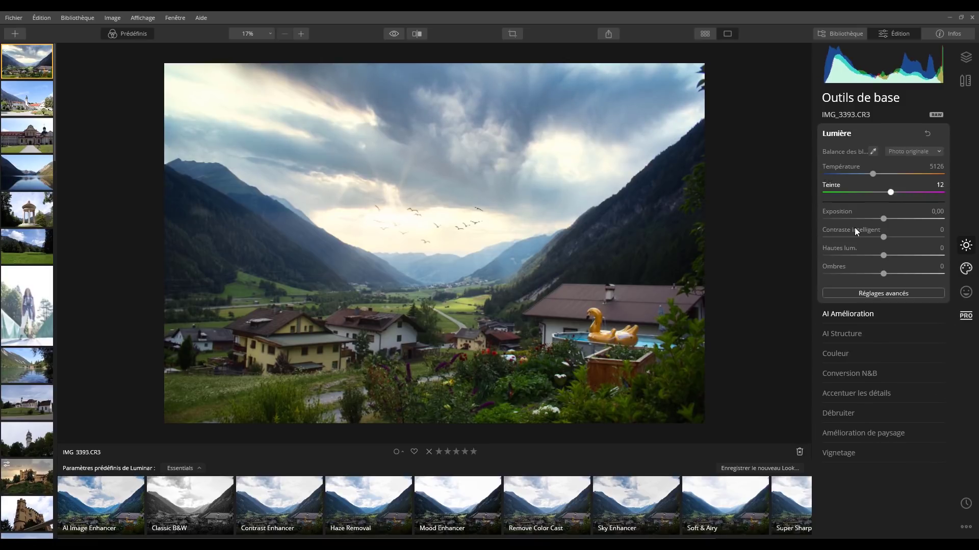
left_click(838, 365)
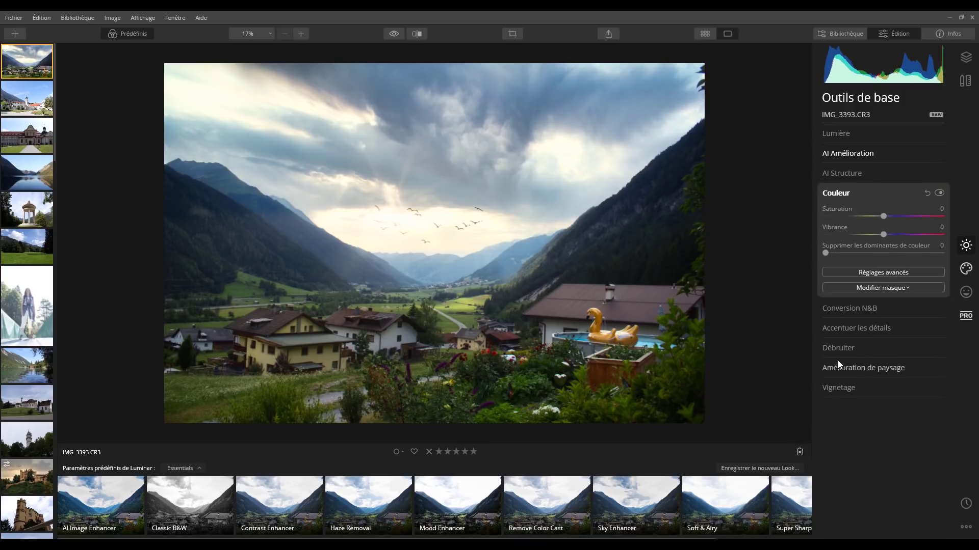
left_click(870, 272)
left_click(906, 307)
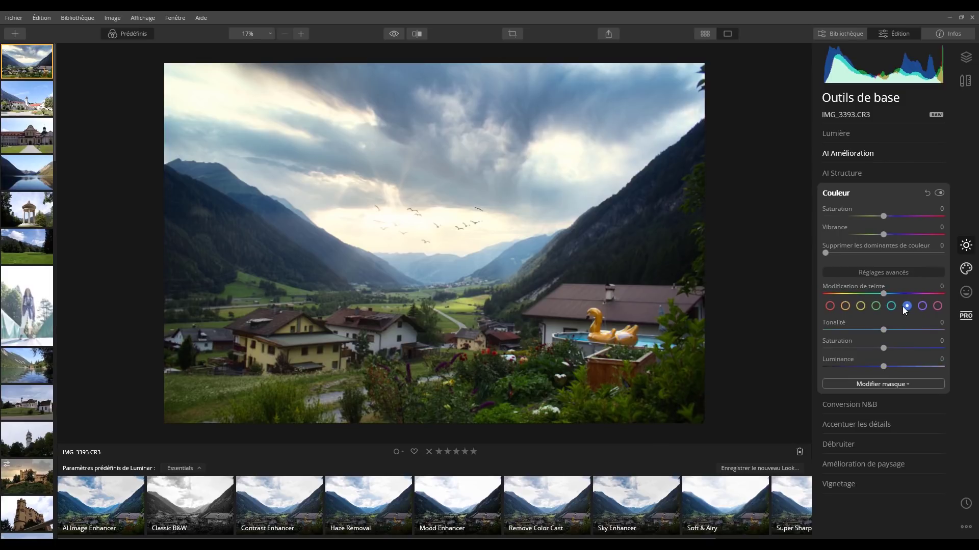
left_click_drag(859, 354, 865, 354)
left_click(859, 306)
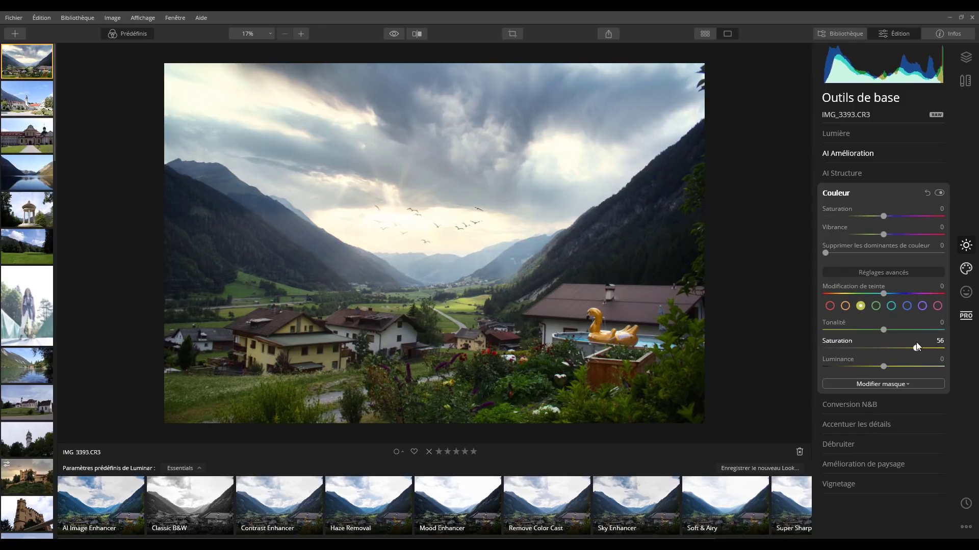
left_click_drag(916, 343, 886, 348)
- In the Lumière settings, set Contraste intelligent to 13 and Ombres to -2
left_click(847, 132)
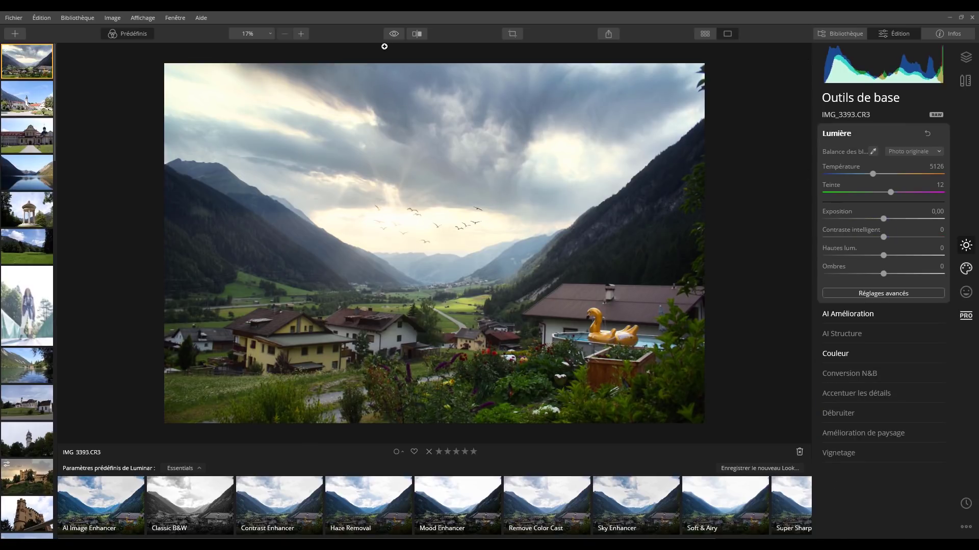
left_click_drag(890, 238, 891, 237)
left_click_drag(884, 274, 882, 273)
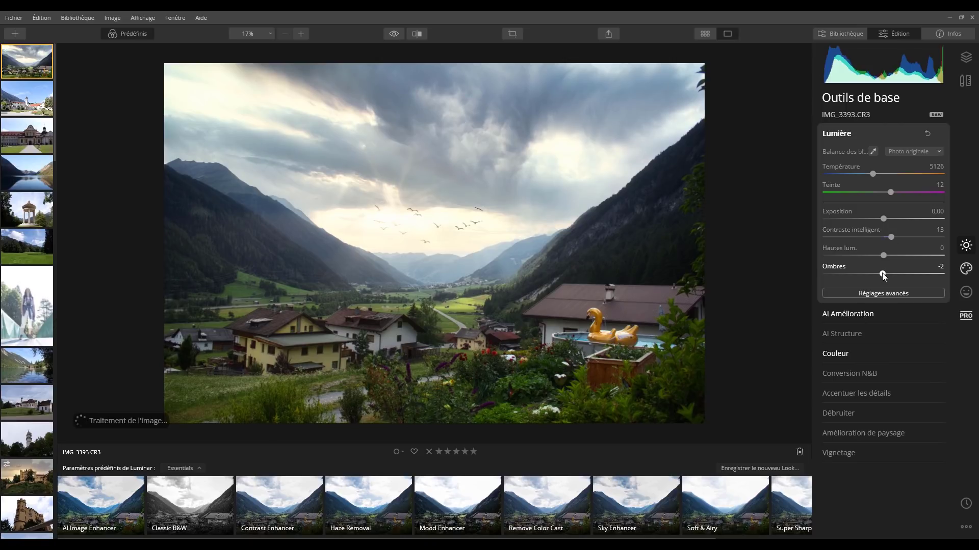
- In Amélioration de paysage, set Heure dorée to 6, Accentuer le feuillage to 3 and Teinte feuillage to -31
left_click(866, 433)
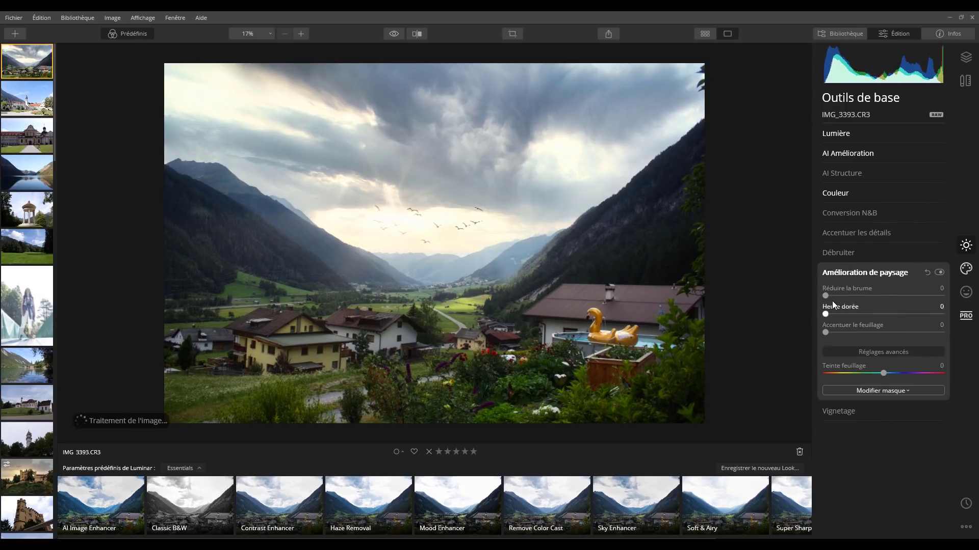
left_click(831, 314)
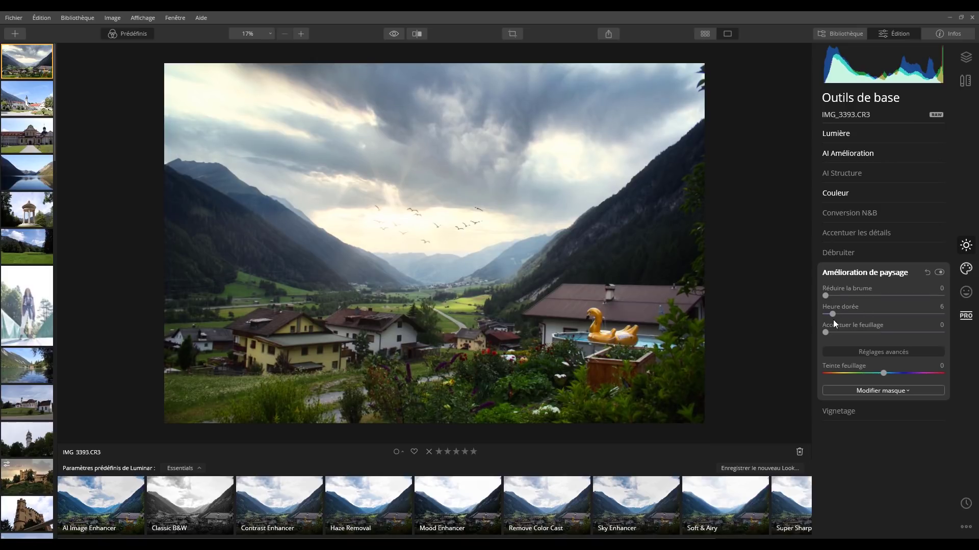
mouse_move(820, 330)
left_mouse_down()
mouse_move(918, 325)
mouse_move(824, 335)
left_mouse_up()
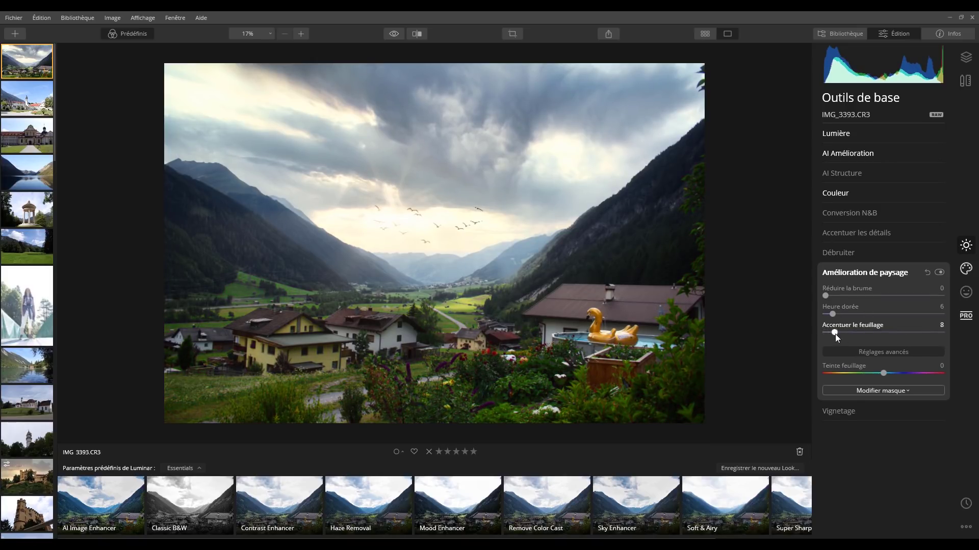
mouse_move(883, 373)
left_mouse_down()
mouse_move(851, 377)
mouse_move(865, 377)
left_mouse_up()
- Compare the edited valley photo with the original using the quick preview and the Avant/Après divider swept across the image
left_click(395, 38)
left_click(395, 38)
left_click(417, 33)
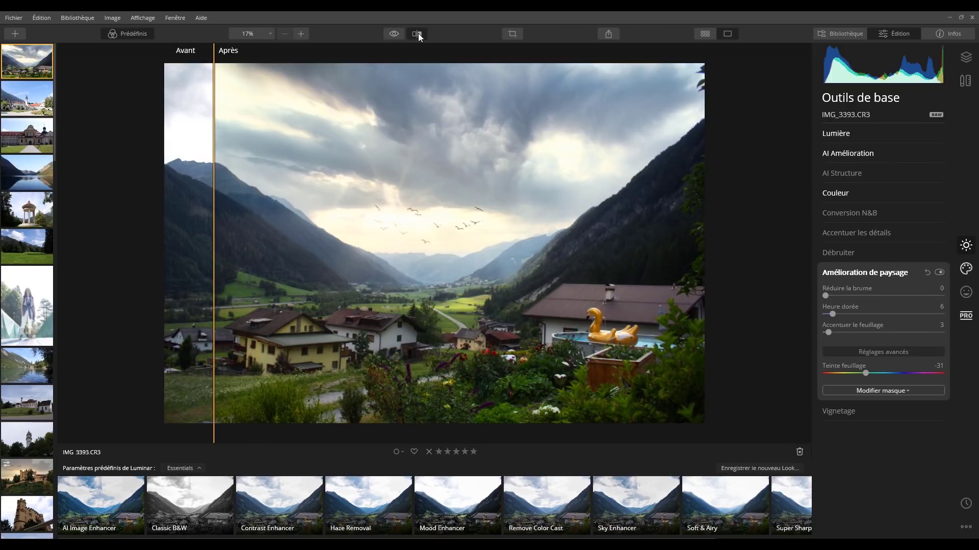
left_click_drag(212, 244, 652, 224)
left_click_drag(508, 221, 213, 204)
left_click(416, 33)
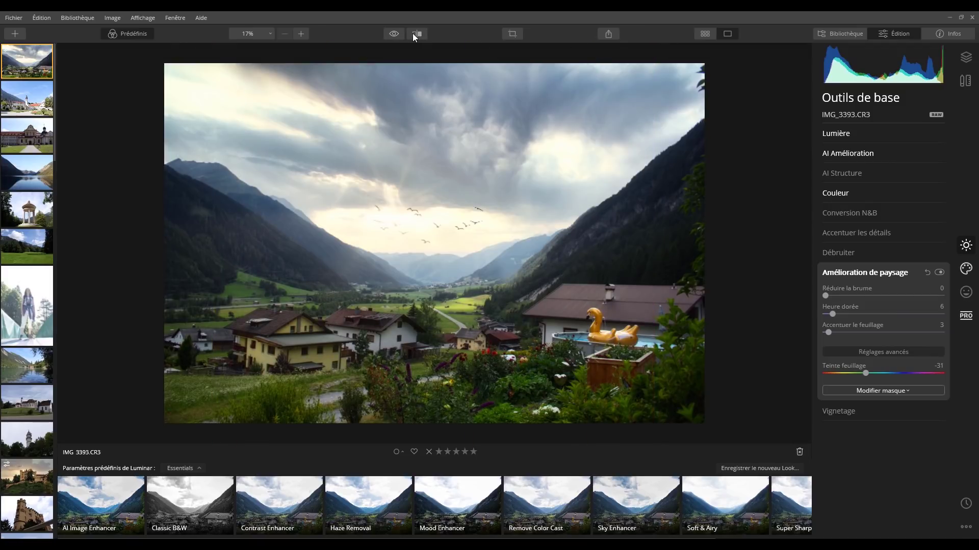
- Open the mountain lake photo IMG_3207.CR3 for editing and collapse its open tool settings
left_click(26, 101)
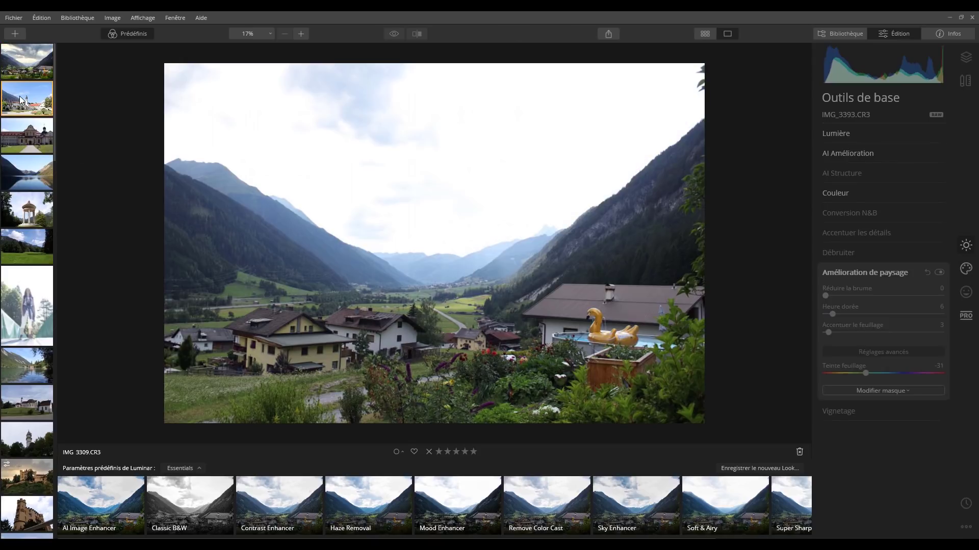
left_click(33, 170)
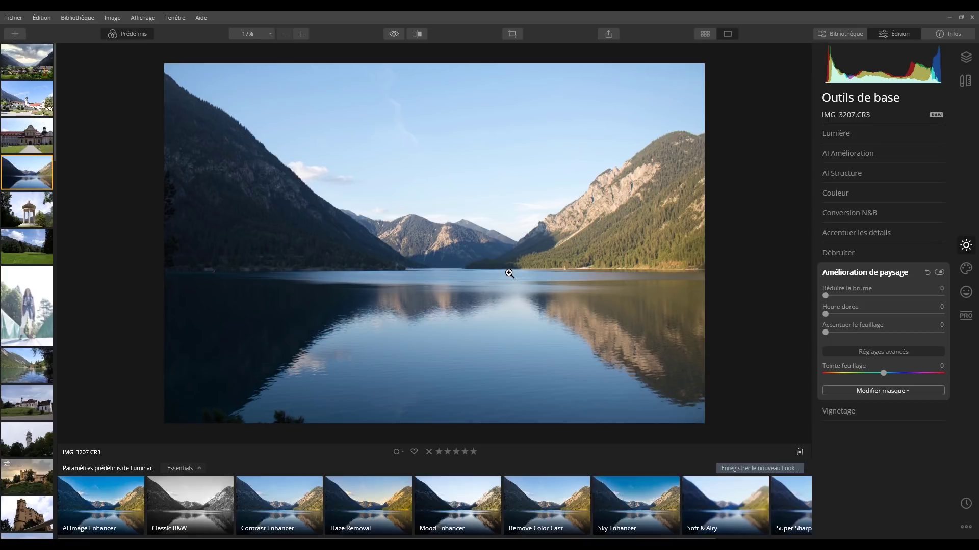
left_click(844, 132)
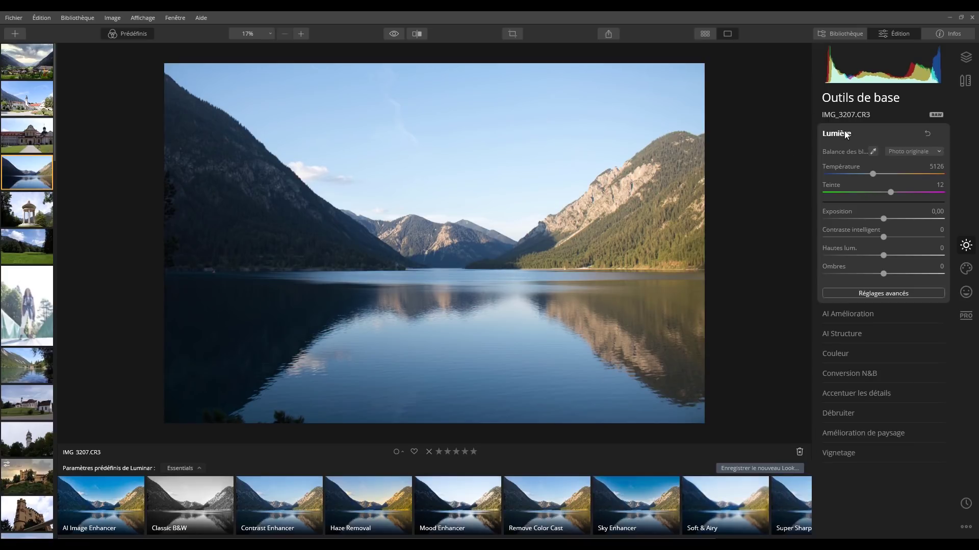
left_click(845, 134)
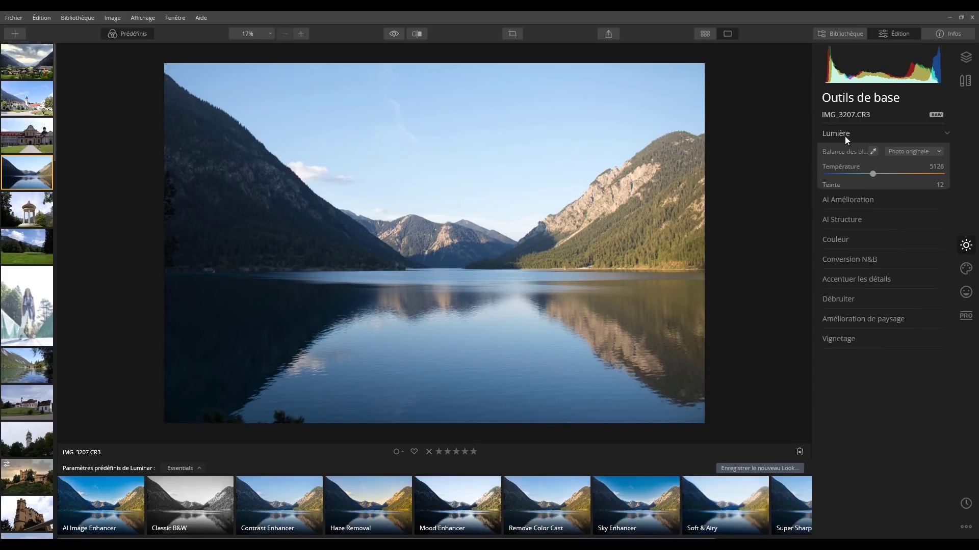
- Apply a slight AI Accent boost in AI Amélioration and collapse the tool
left_click(851, 154)
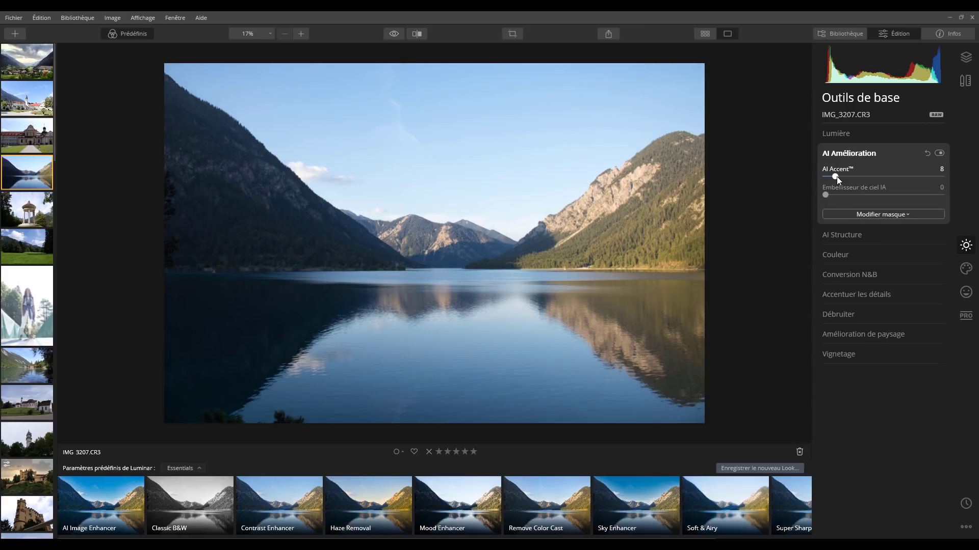
mouse_move(842, 175)
left_mouse_down()
mouse_move(856, 172)
mouse_move(842, 176)
left_mouse_up()
left_click(849, 153)
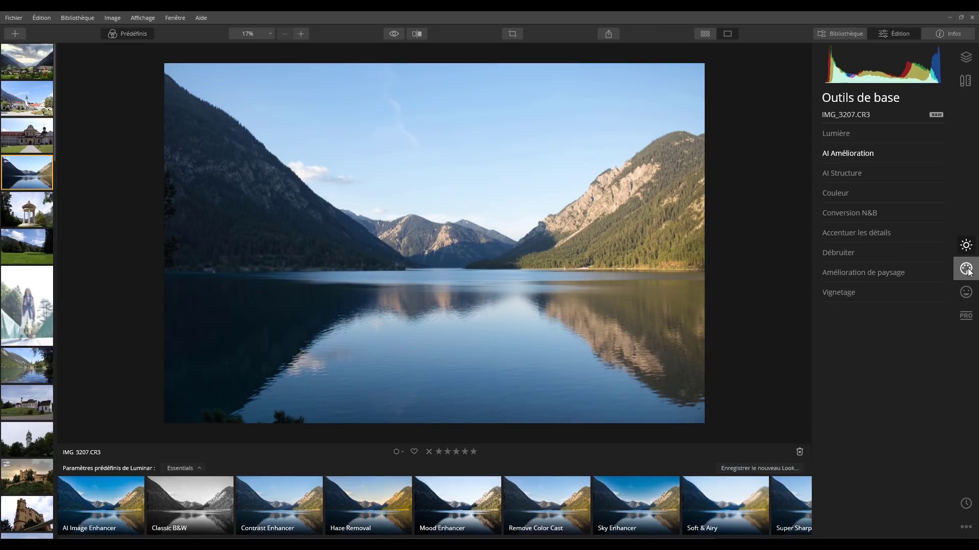
- Replace the sky with AI Remplacement de ciel, trying Blue Sky 4 and Dramatic Sunset 2 before choosing Dramatic Sunset 1
left_click(966, 269)
left_click(864, 133)
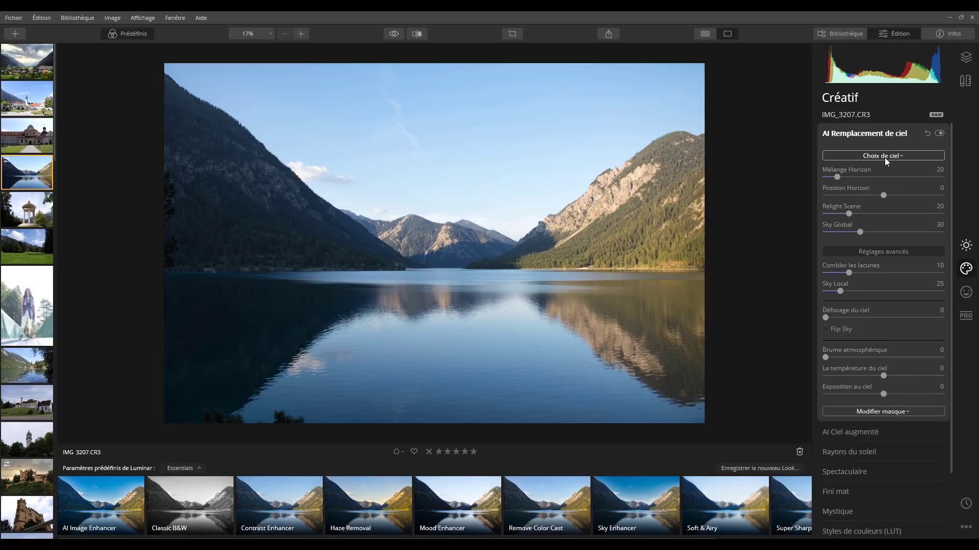
left_click(884, 157)
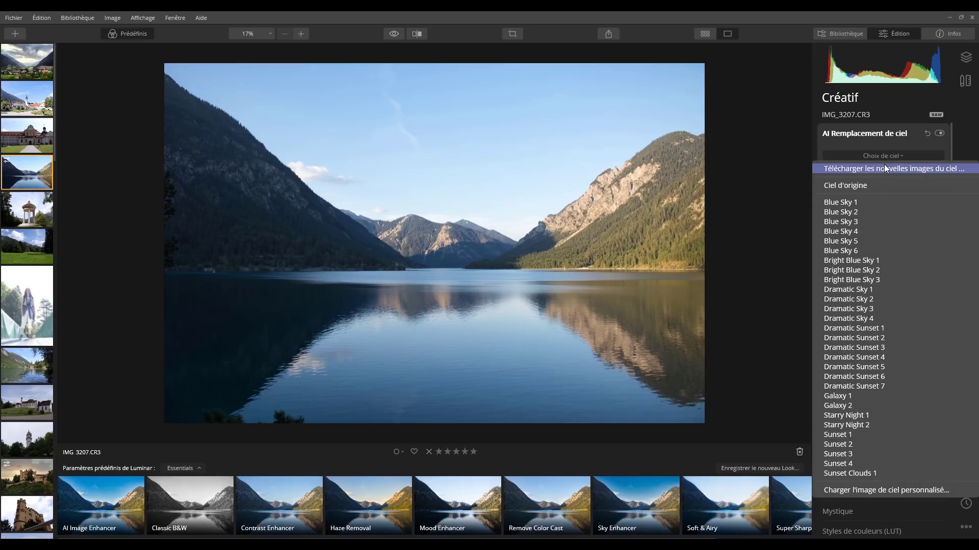
left_click(864, 232)
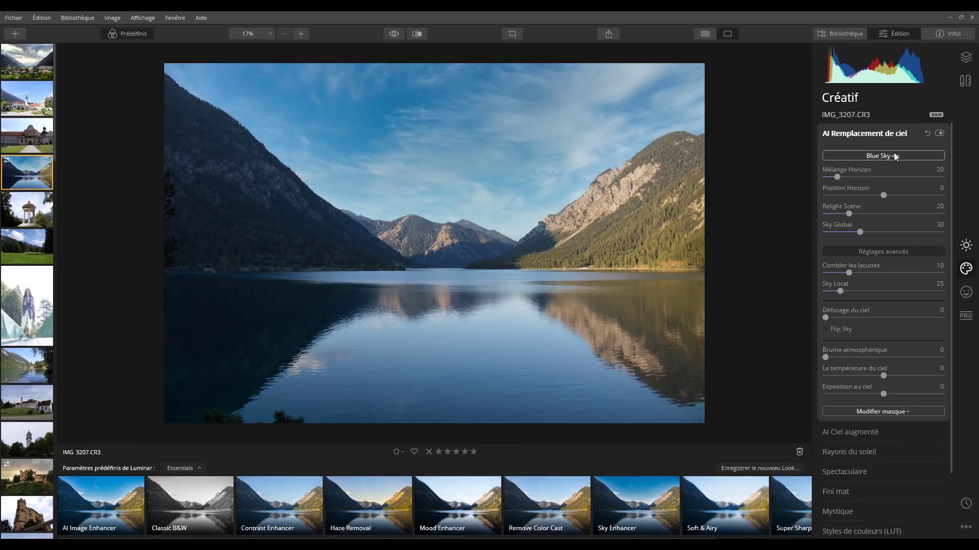
left_click(887, 156)
left_click(836, 332)
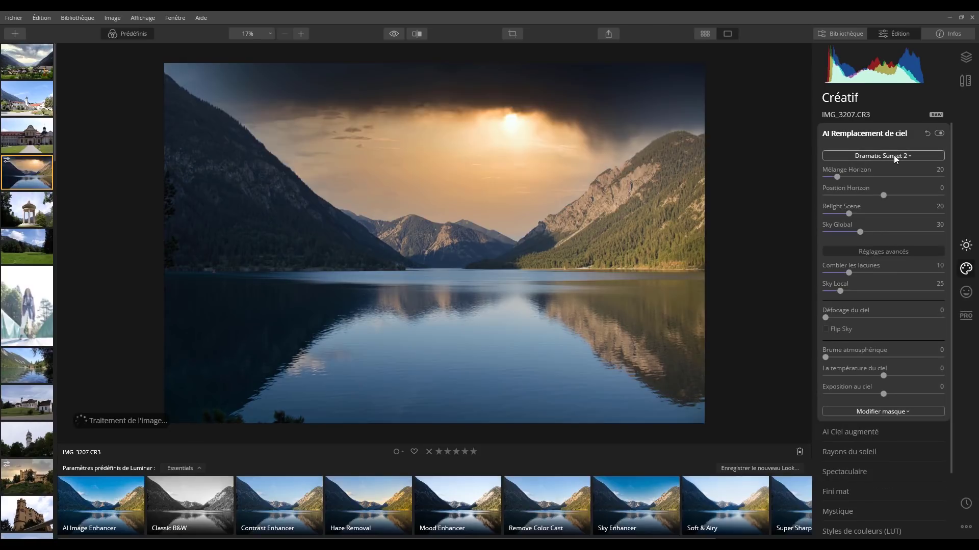
left_click(895, 155)
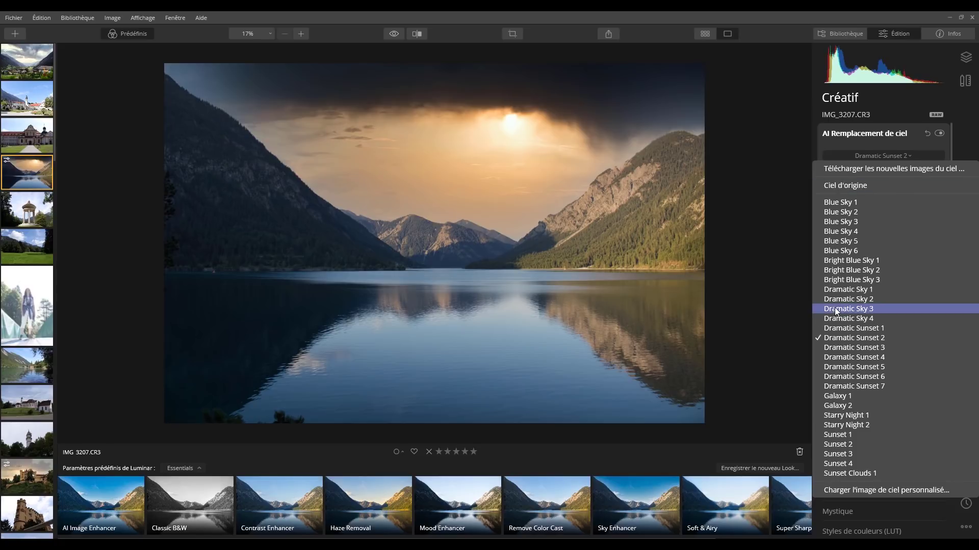
left_click(850, 329)
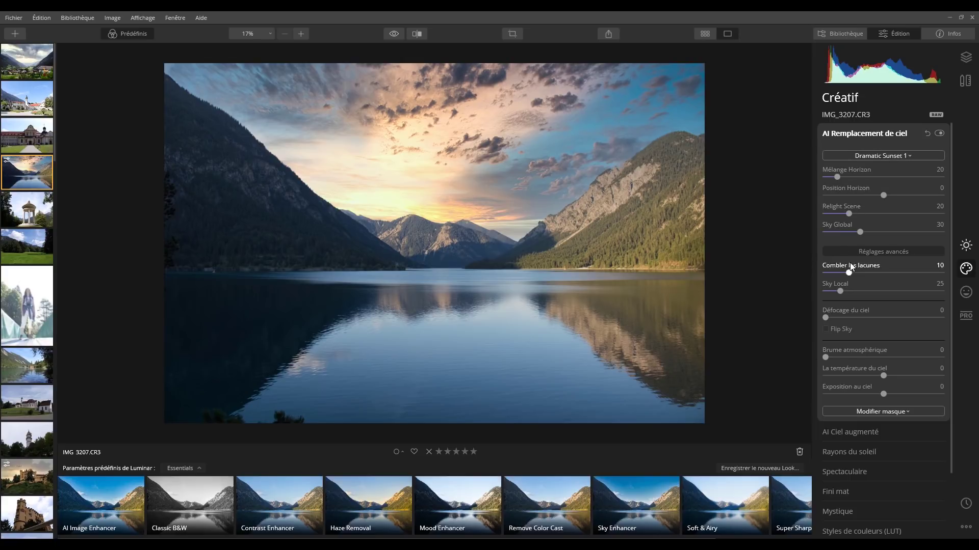
- Set the replacement sky's Position Horizon to -8, raise La température du ciel slightly, and collapse AI Remplacement de ciel
mouse_move(881, 195)
left_mouse_down()
mouse_move(867, 196)
mouse_move(898, 195)
mouse_move(879, 206)
left_mouse_up()
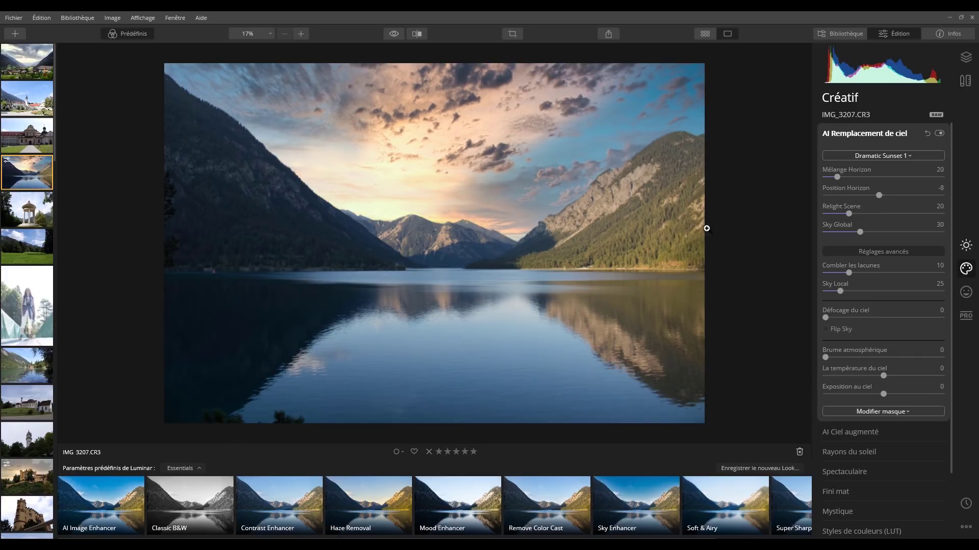
left_click(873, 132)
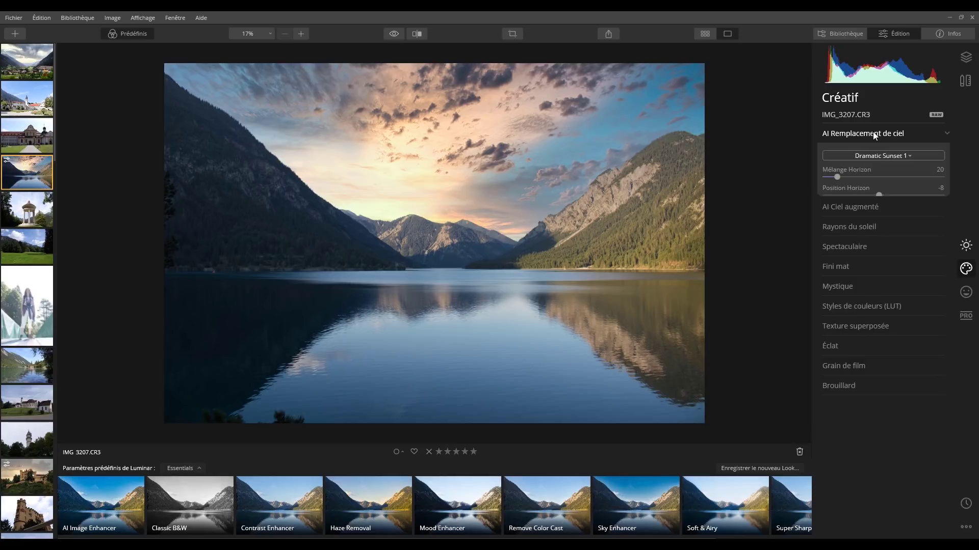
left_click(871, 133)
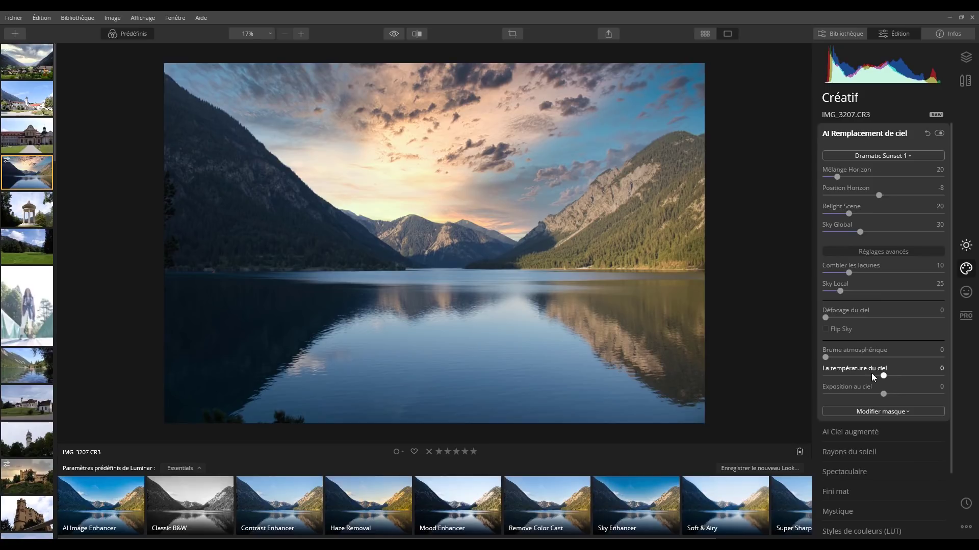
mouse_move(883, 376)
left_mouse_down()
mouse_move(901, 376)
mouse_move(889, 376)
left_mouse_up()
left_click(878, 134)
- In AI Ciel augmenté, try the Clouds 1 object in the sky, followed by Eagle 1
left_click(858, 157)
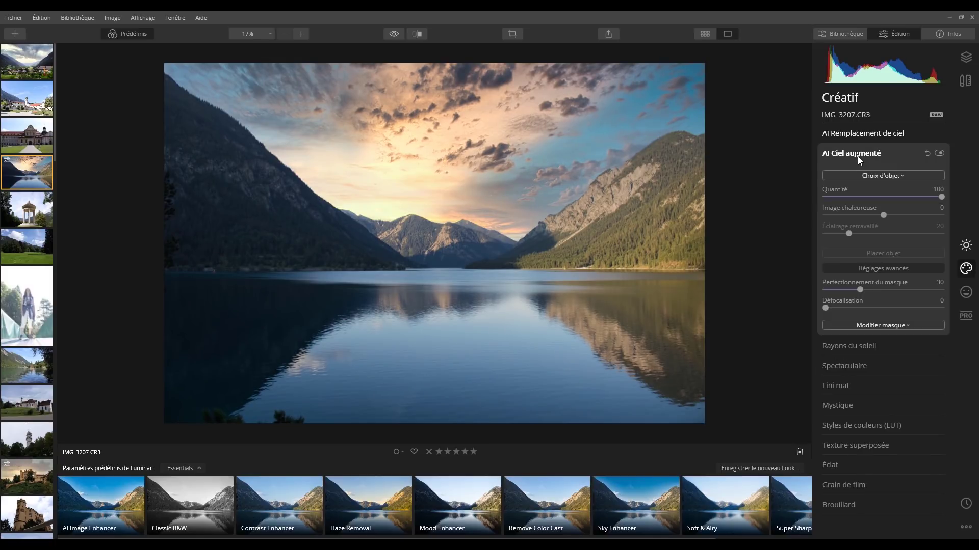
left_click(900, 175)
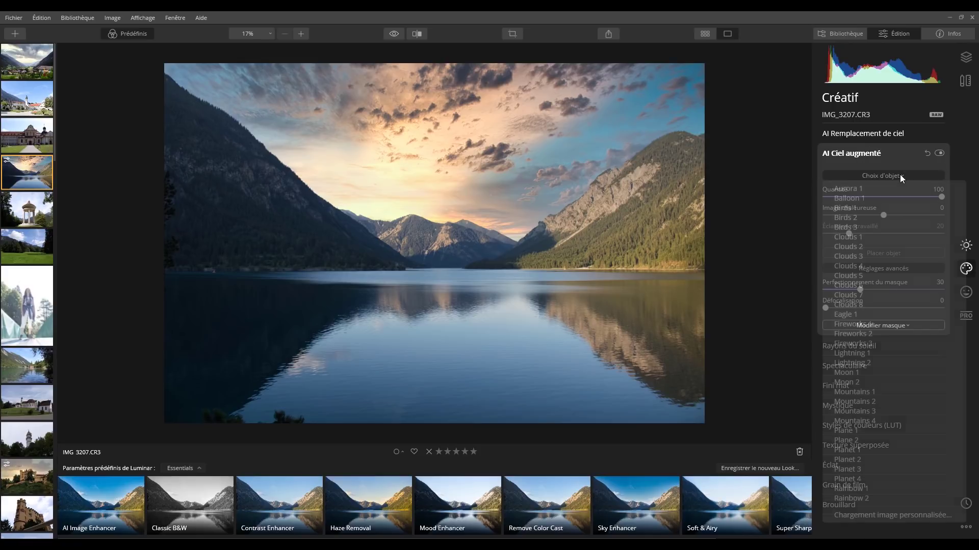
left_click(866, 236)
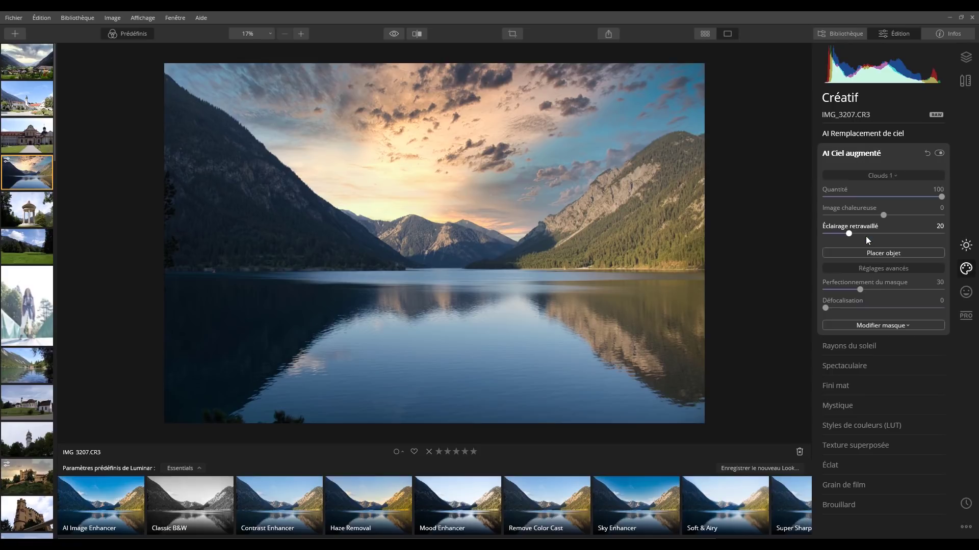
left_click(900, 177)
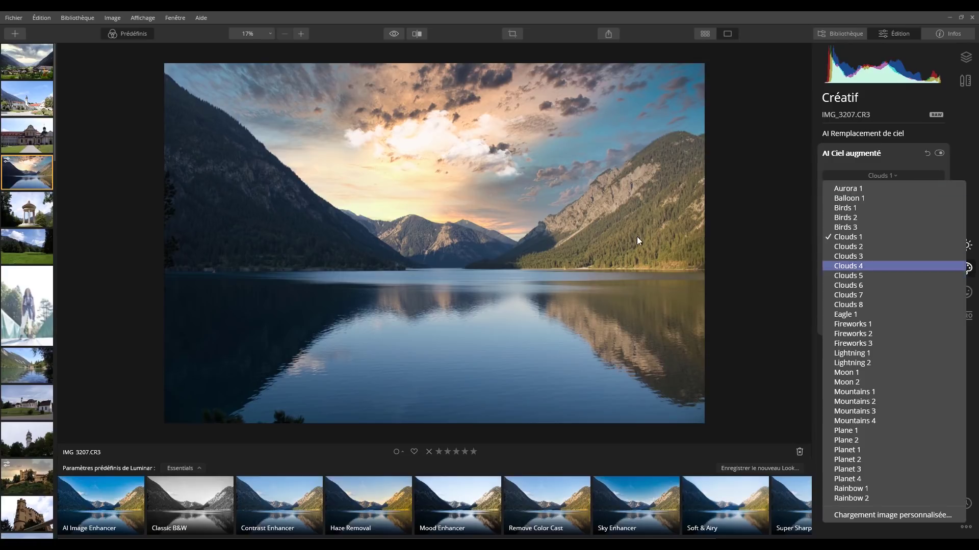
left_click(867, 316)
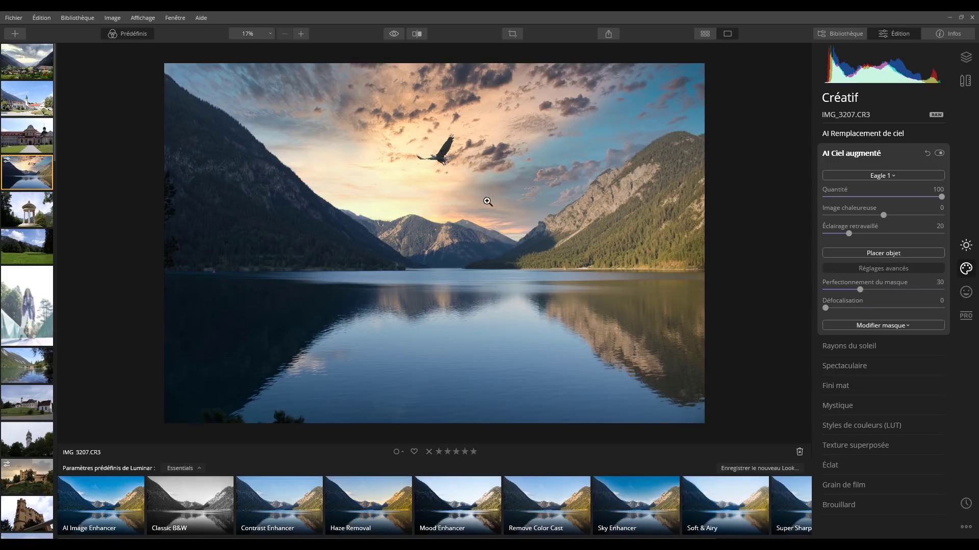
- Try the Fireworks 1 sky object and place it over the top of the sunlit mountain slope
left_click(897, 175)
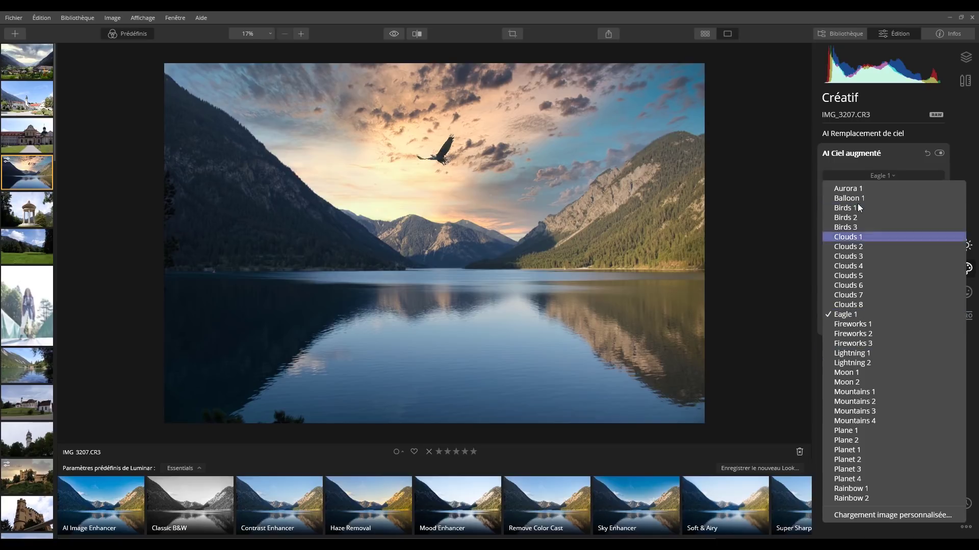
left_click(859, 325)
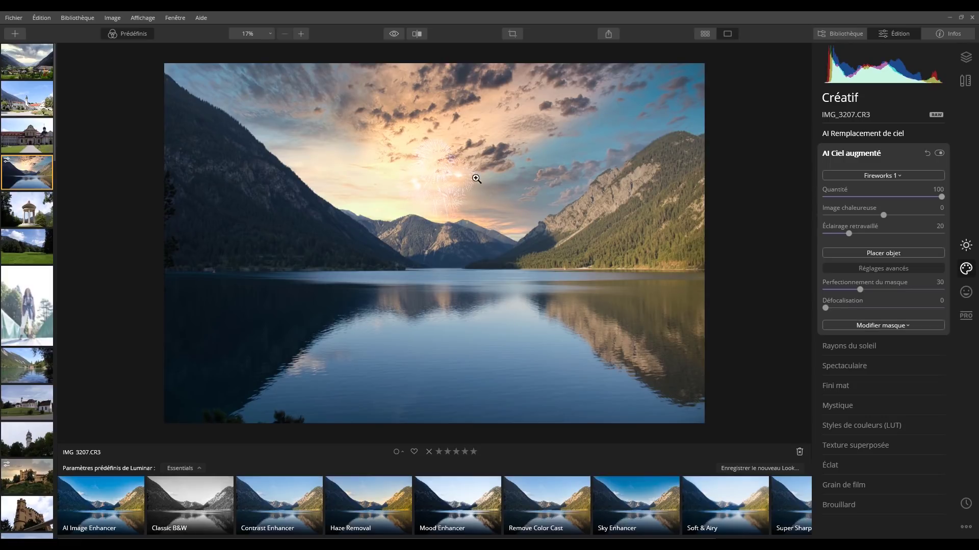
left_click(883, 253)
left_click_drag(448, 187, 619, 153)
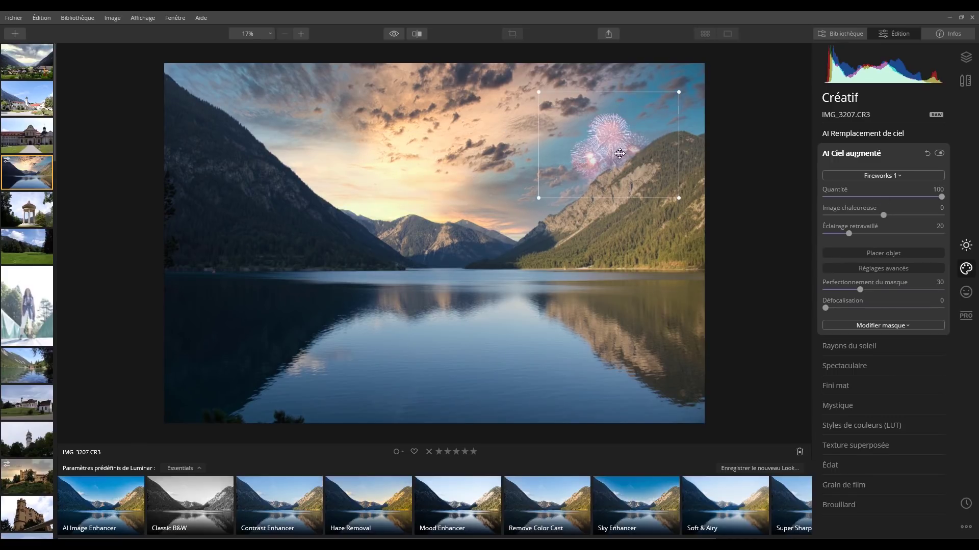
- Try the Lightning 1, Moon 1 and Mountains 1 sky objects one after another
left_click(909, 176)
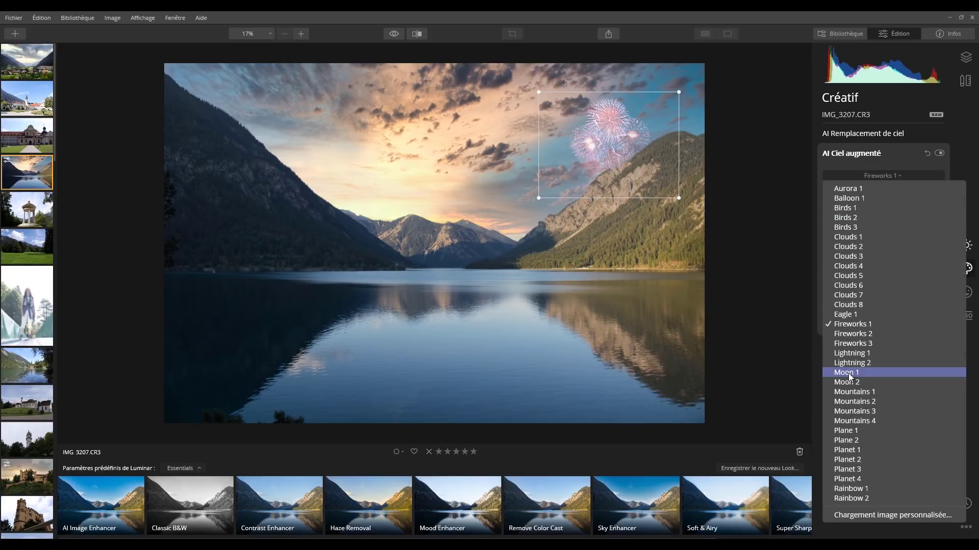
left_click(856, 354)
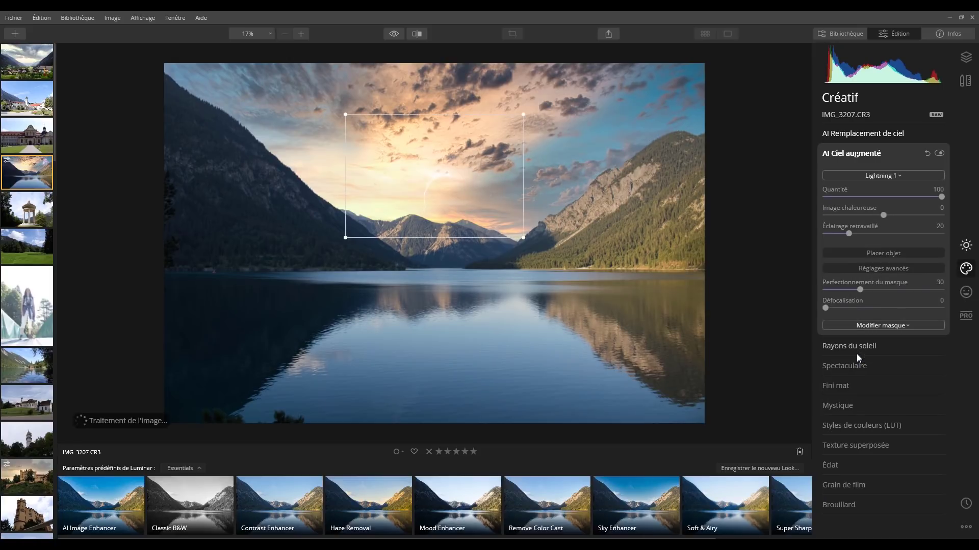
left_click(906, 176)
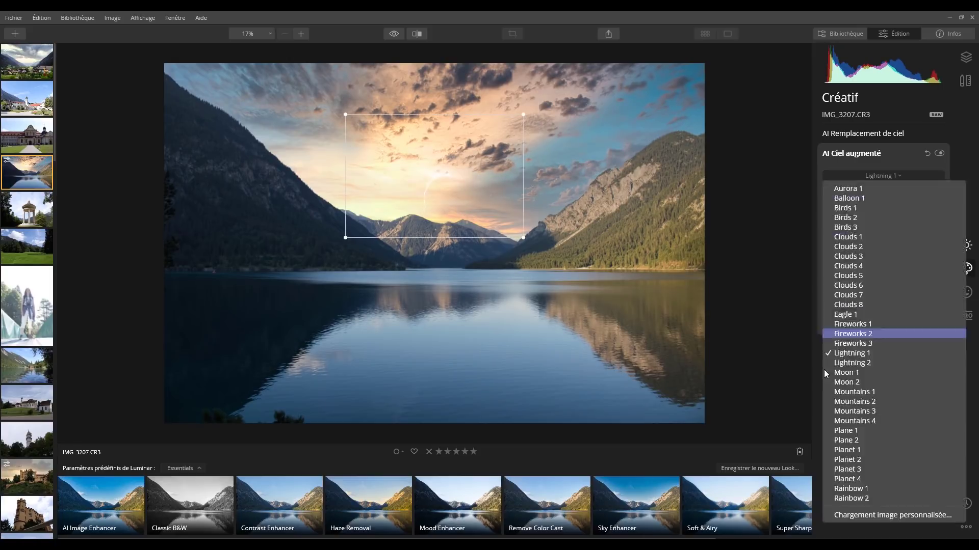
left_click(843, 374)
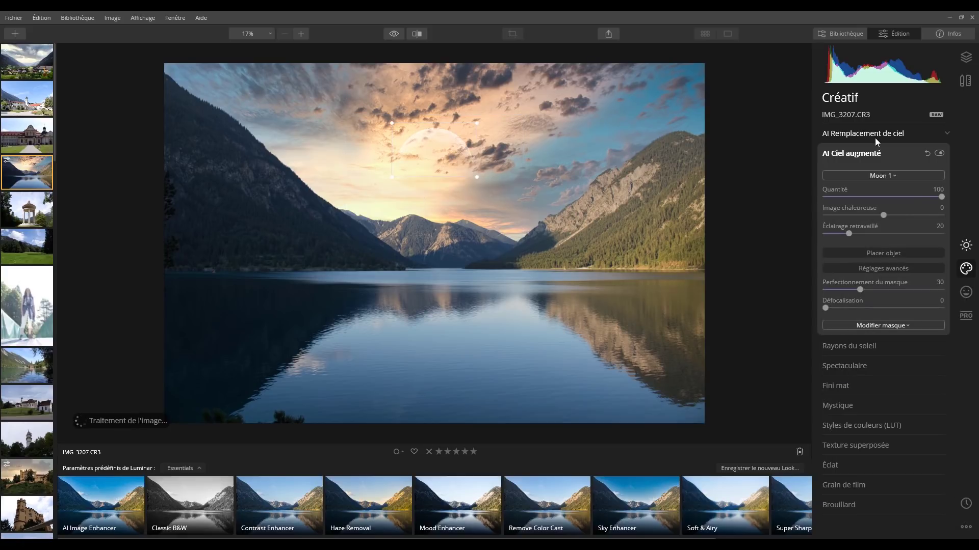
left_click(892, 176)
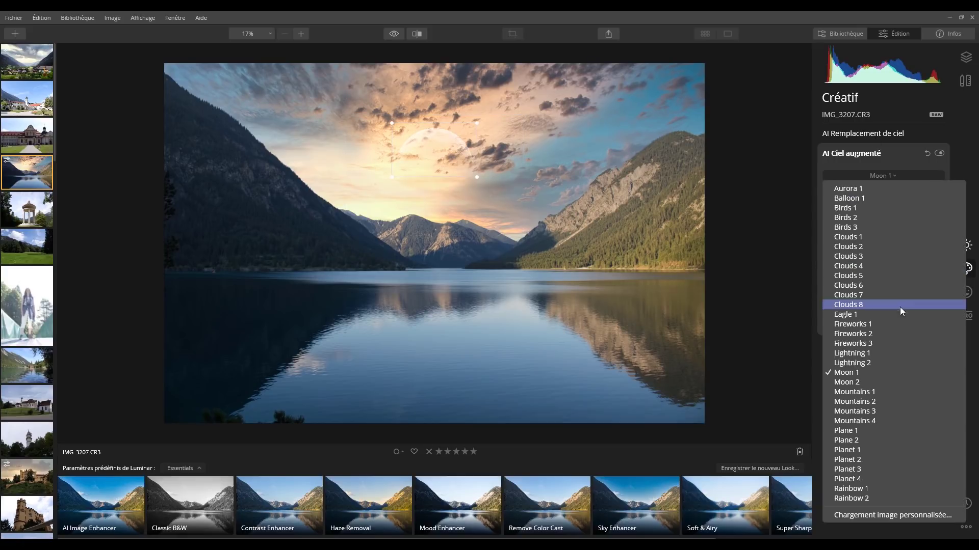
left_click(869, 393)
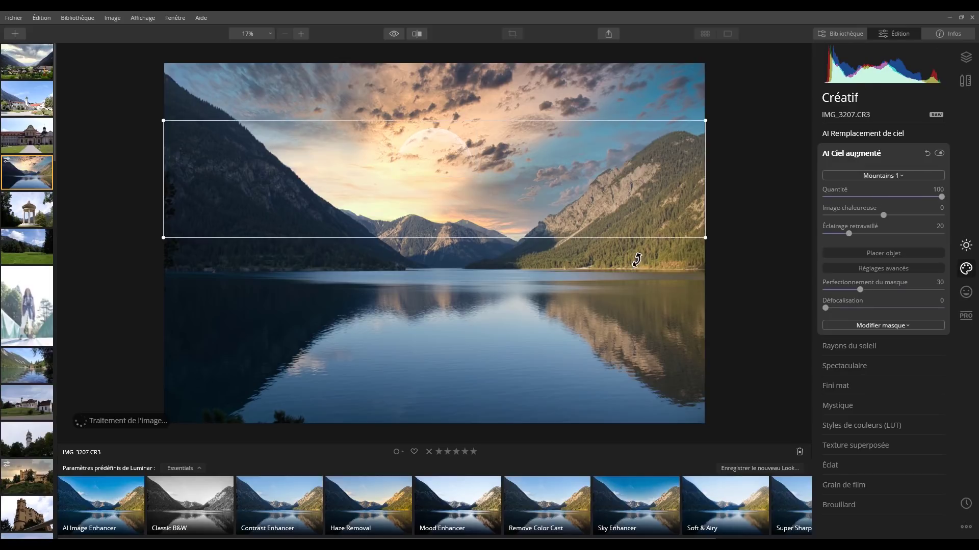
- Choose Plane 1 as the AI Ciel augmenté object and leave object placement mode
left_click(888, 176)
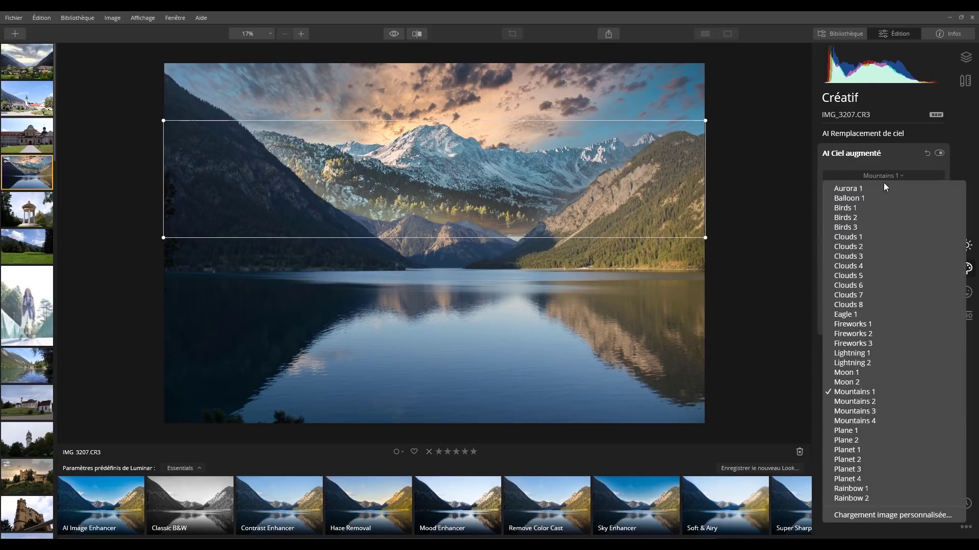
left_click(851, 430)
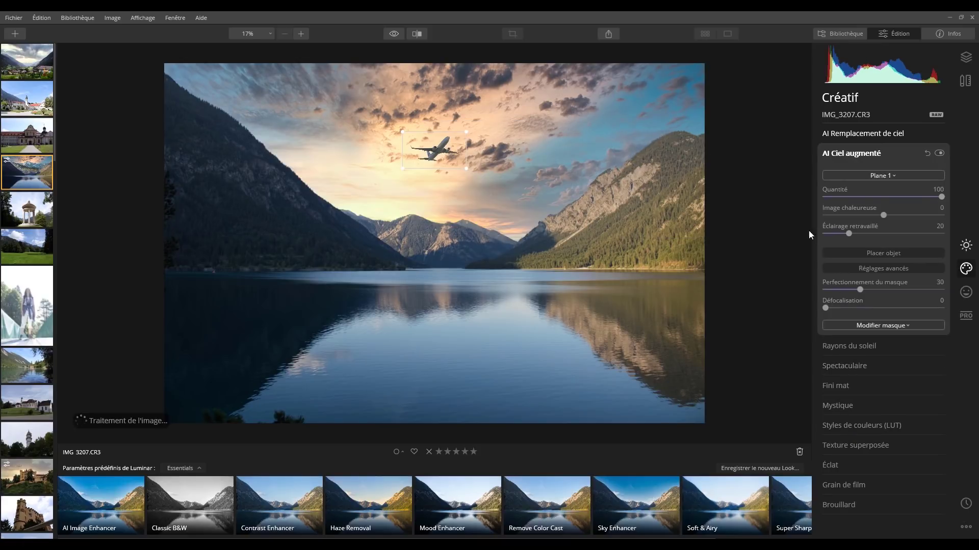
left_click(901, 177)
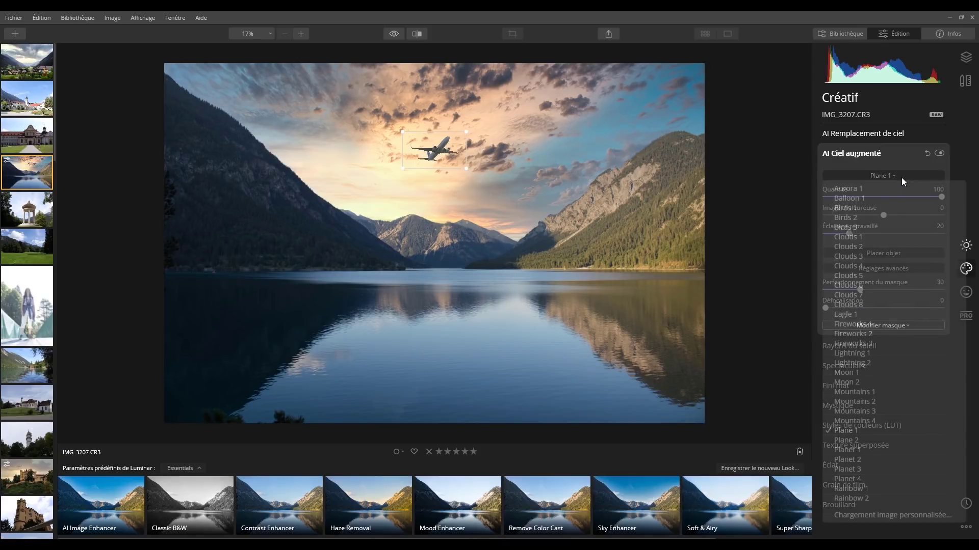
left_click(793, 231)
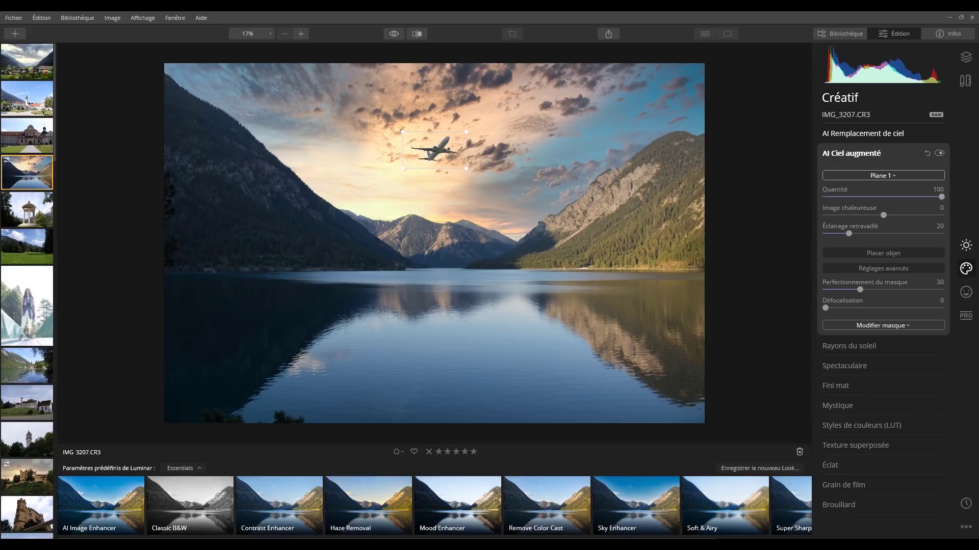
left_click(877, 250)
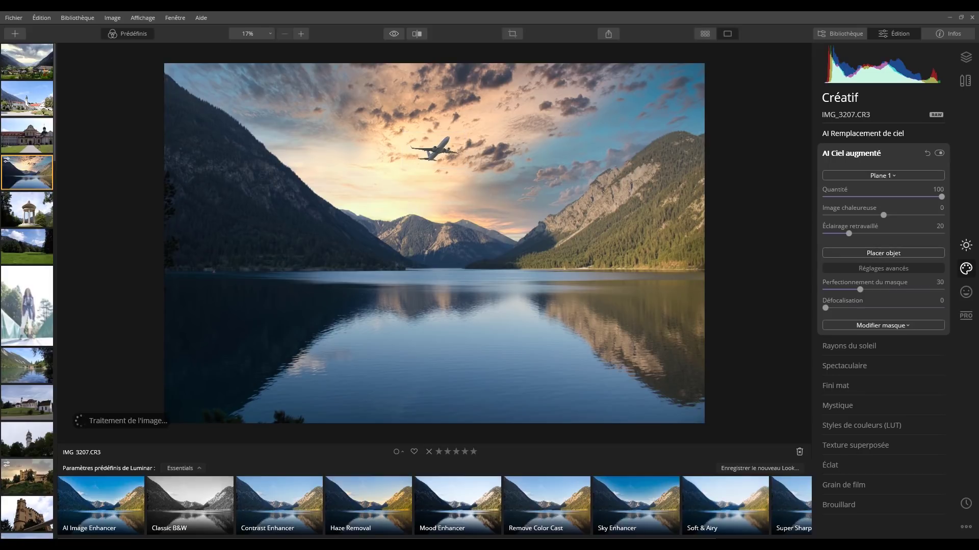
- Rotate the plane slightly clockwise, move it a little lower in the sky, and finish placing it
left_click(892, 257)
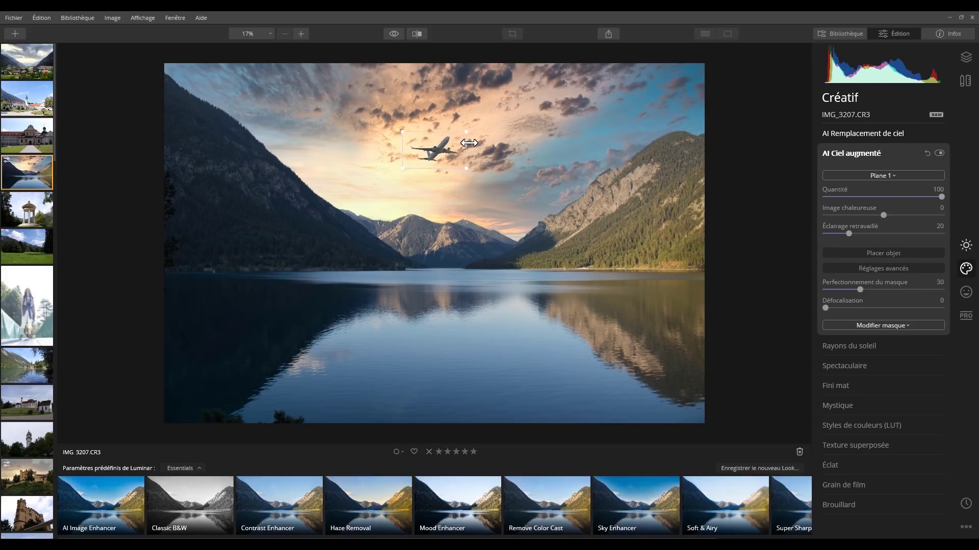
left_click_drag(465, 143, 465, 157)
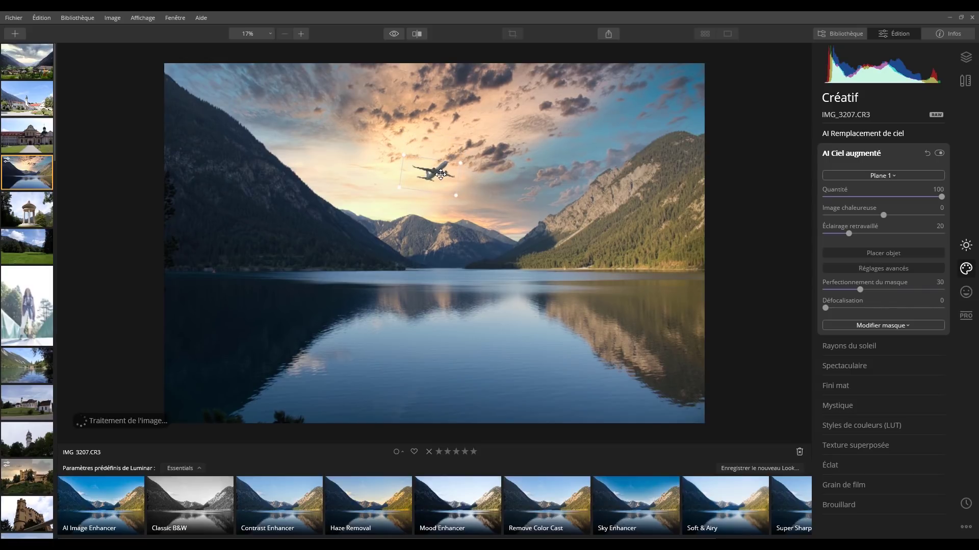
left_click(941, 253)
- Set the plane's Quantité to 90 and Éclairage retravaillé to 32
left_click(930, 194)
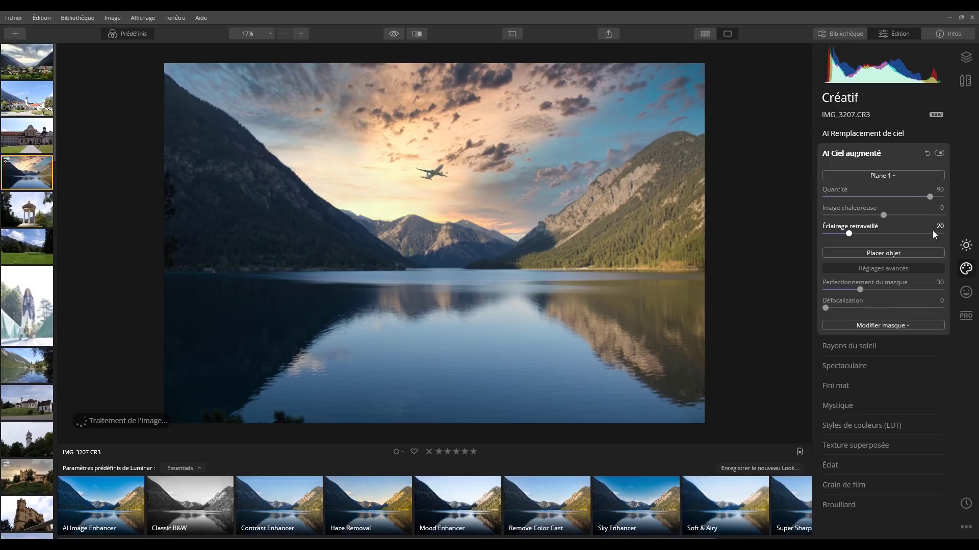
mouse_move(855, 236)
left_mouse_down()
mouse_move(899, 226)
mouse_move(873, 234)
left_mouse_up()
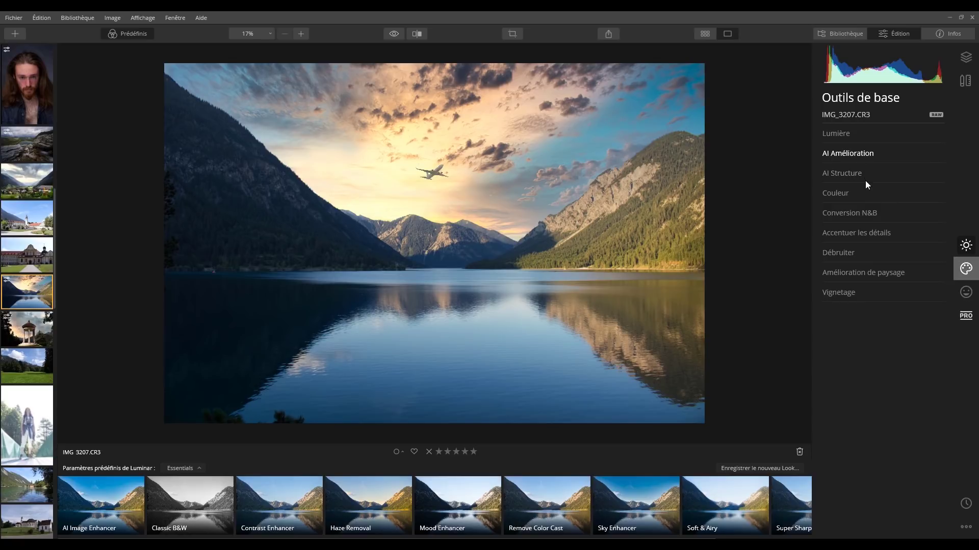
- Add an analogous layer (Calque analogue) above the IMG_3207.CR3 base layer
left_click(965, 268)
left_click(854, 154)
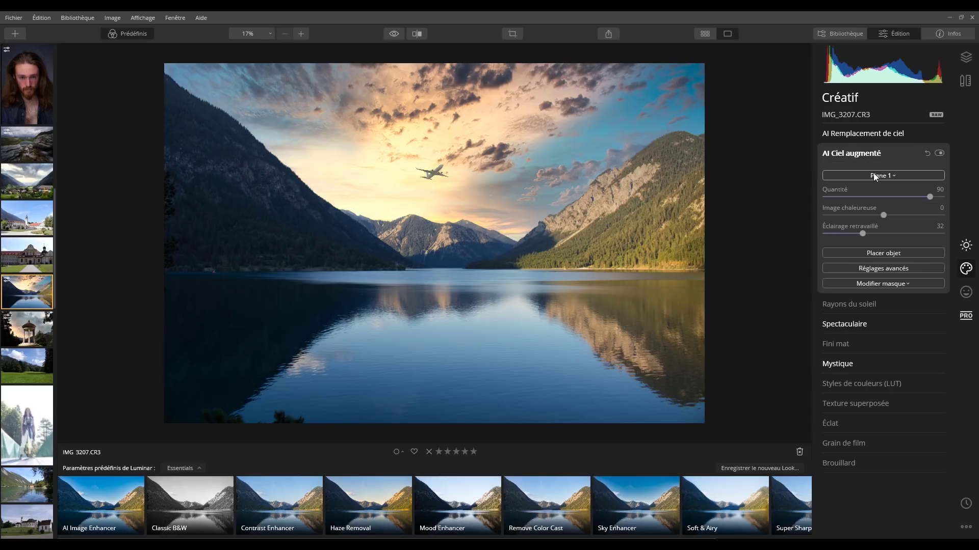
left_click(959, 60)
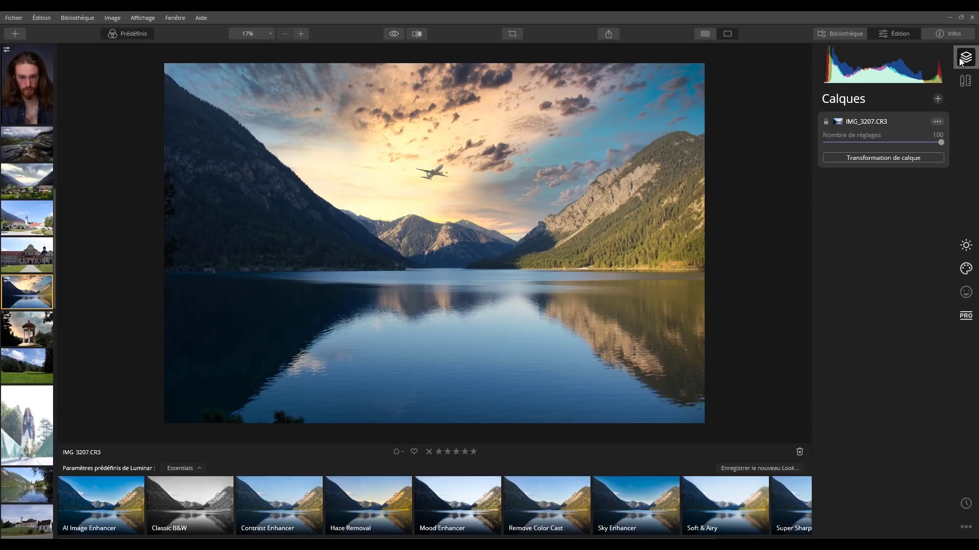
left_click(937, 99)
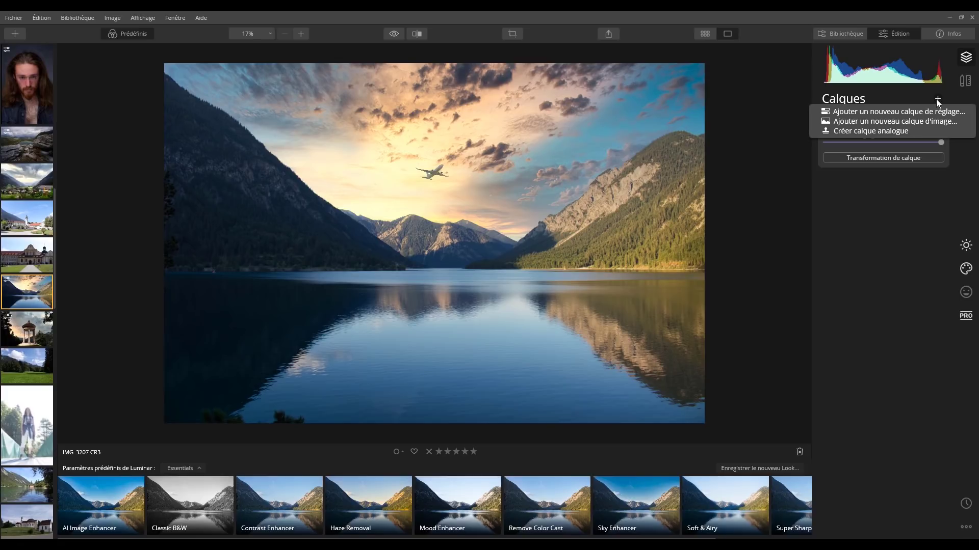
left_click(870, 131)
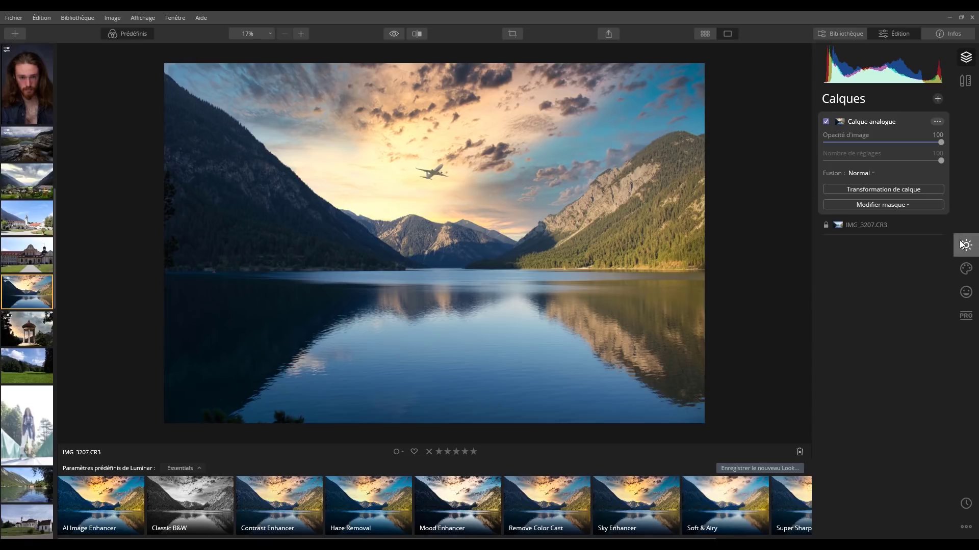
- Add the Birds 3 object with AI Ciel augmenté on the analogous layer
left_click(963, 271)
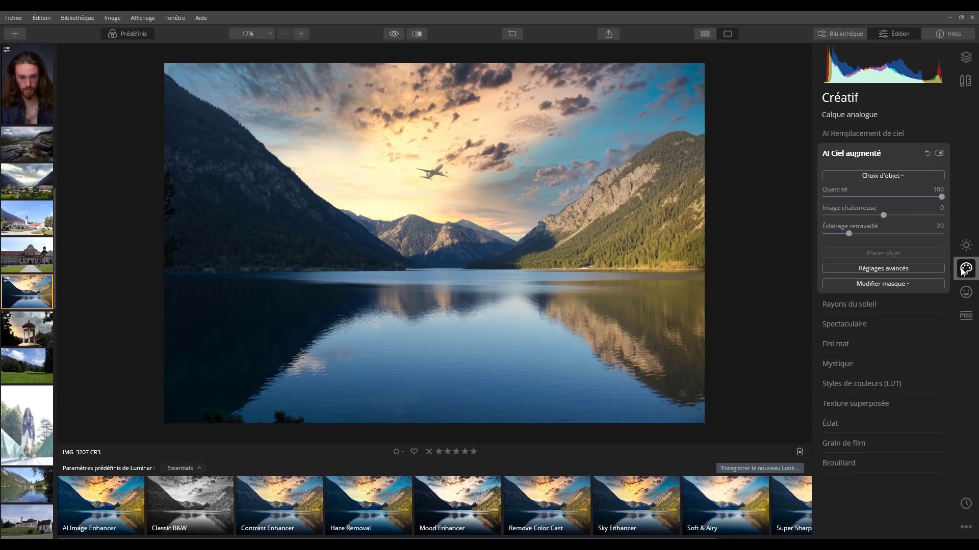
left_click(894, 175)
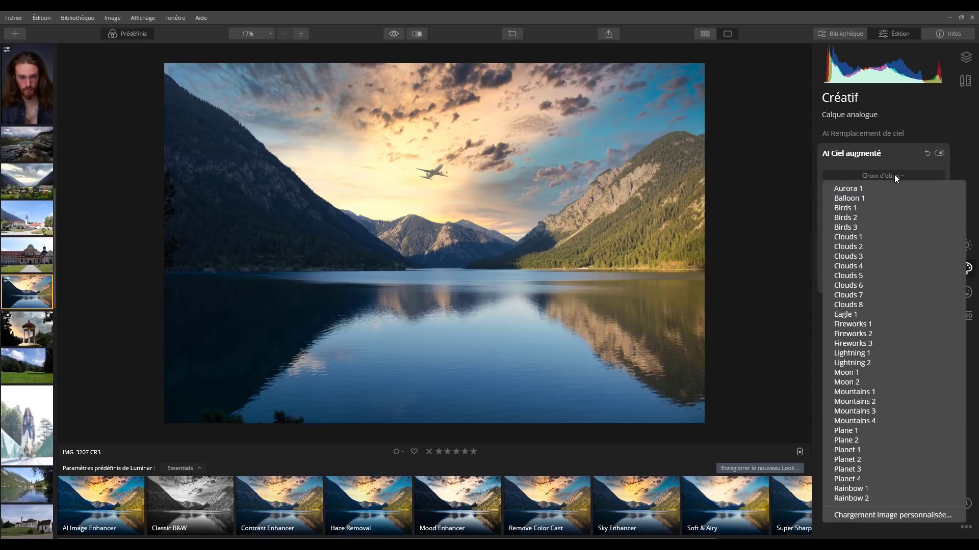
left_click(850, 201)
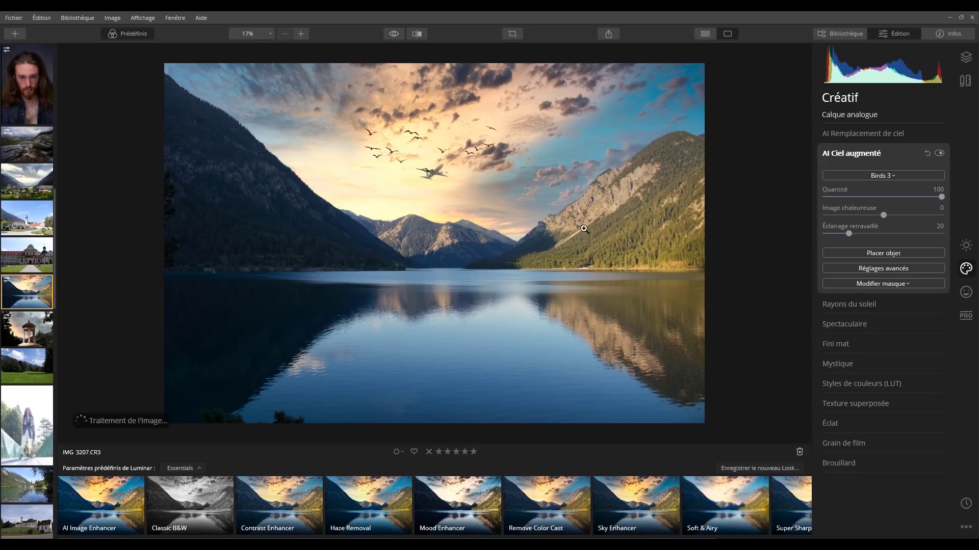
- Try resizing and repositioning the bird flock in the sky around the plane
left_click(889, 252)
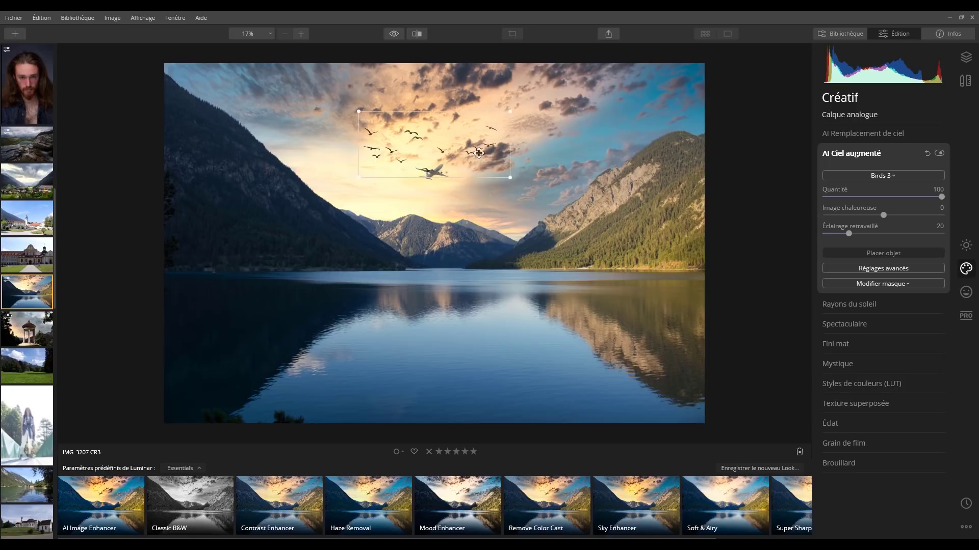
left_click_drag(514, 119, 402, 191)
left_click_drag(447, 162, 553, 306)
left_click_drag(492, 213, 511, 151)
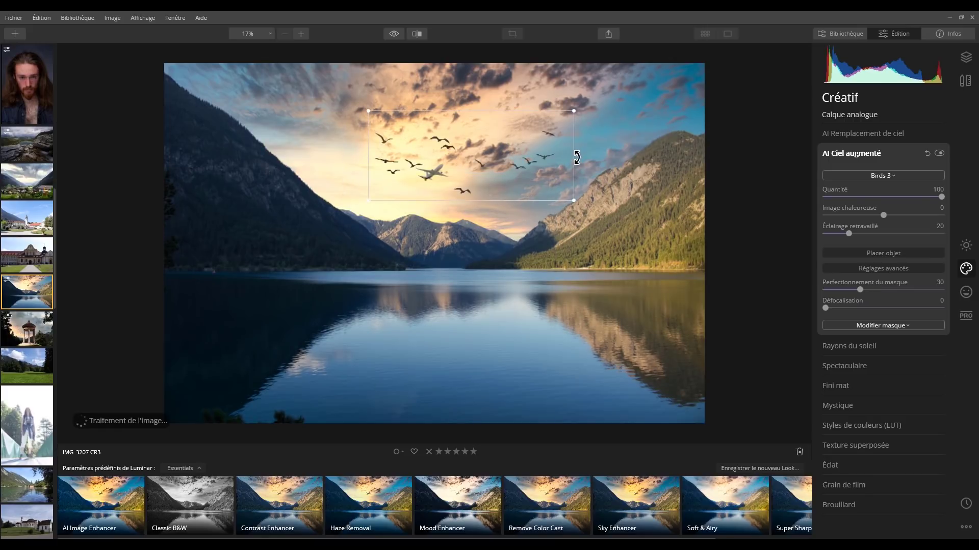
left_click_drag(575, 152, 225, 158)
left_click_drag(338, 154, 438, 153)
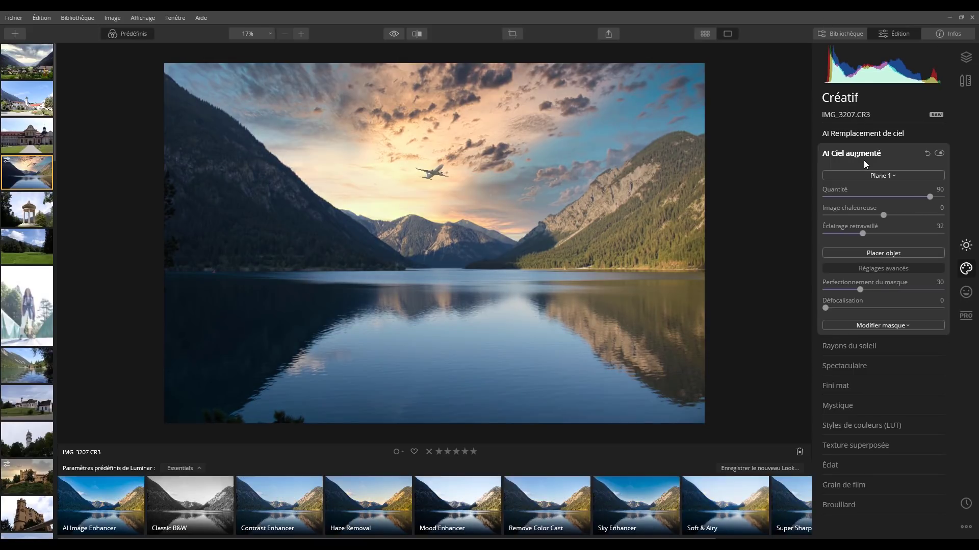
- Set the Spectaculaire Quantité to 5 and slightly adjust the Mystique Quantité on the lake photo
left_click(863, 160)
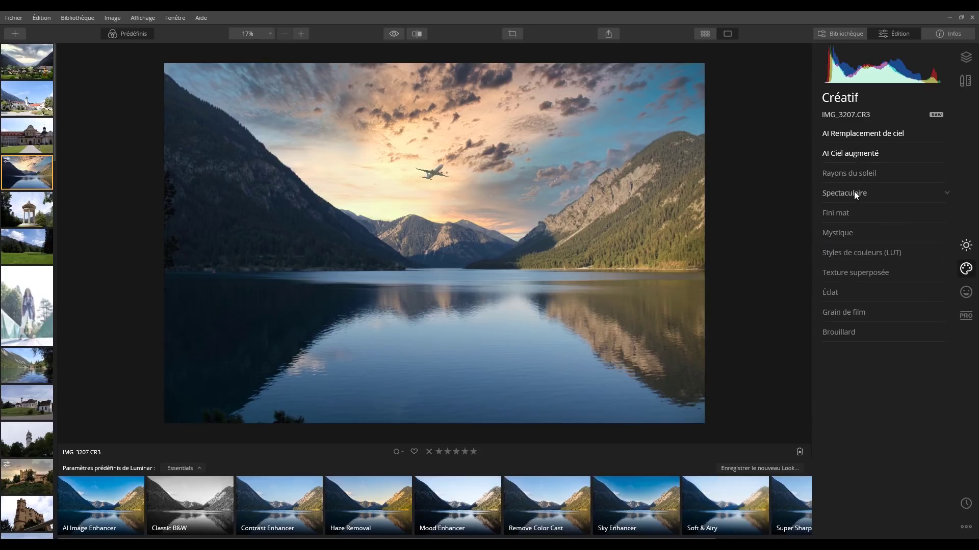
left_click(854, 194)
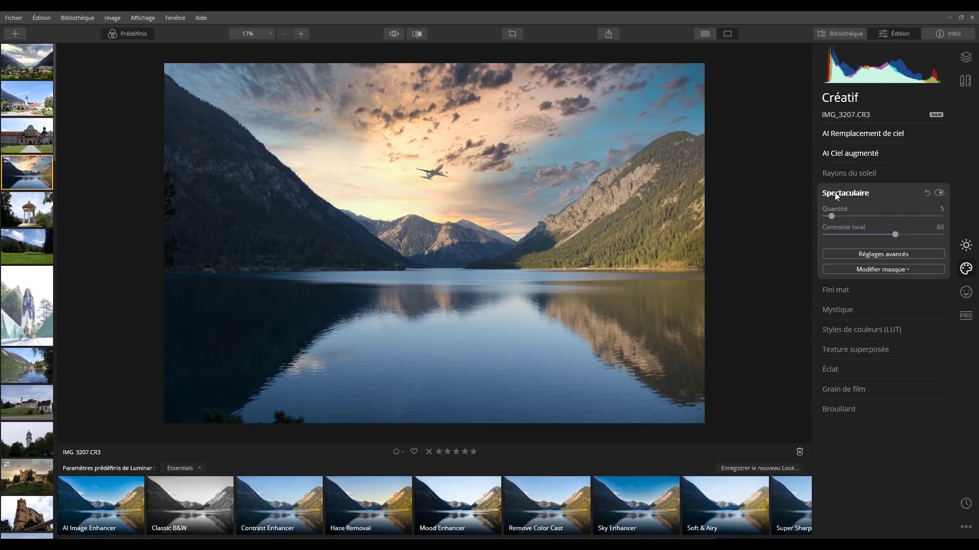
left_click(834, 192)
left_click(838, 233)
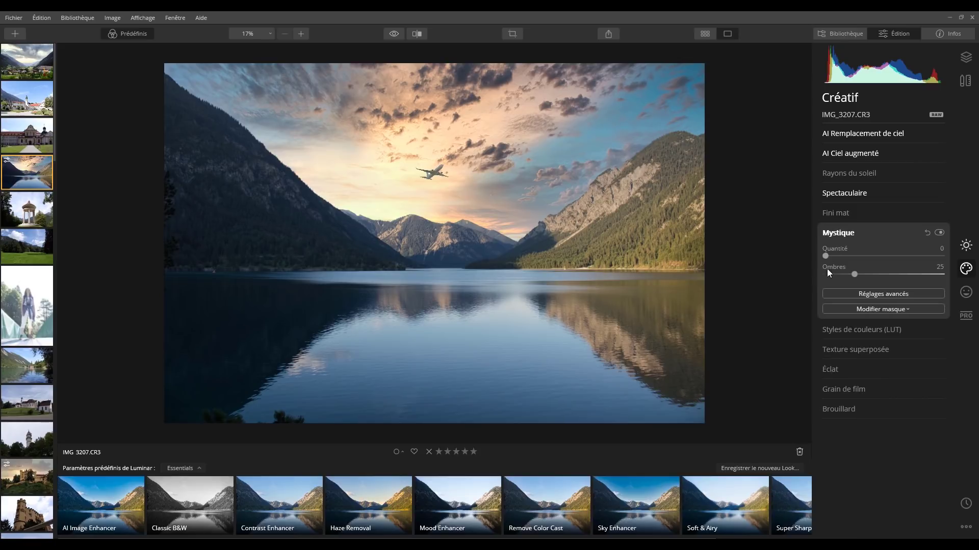
left_click_drag(855, 253, 838, 258)
left_click(833, 238)
- In Amélioration des couleurs, set Éclat 10, Image chaleureuse 6, color contrast Quantité 9 and Tonalité 43, and compare with the original photo
left_click(966, 315)
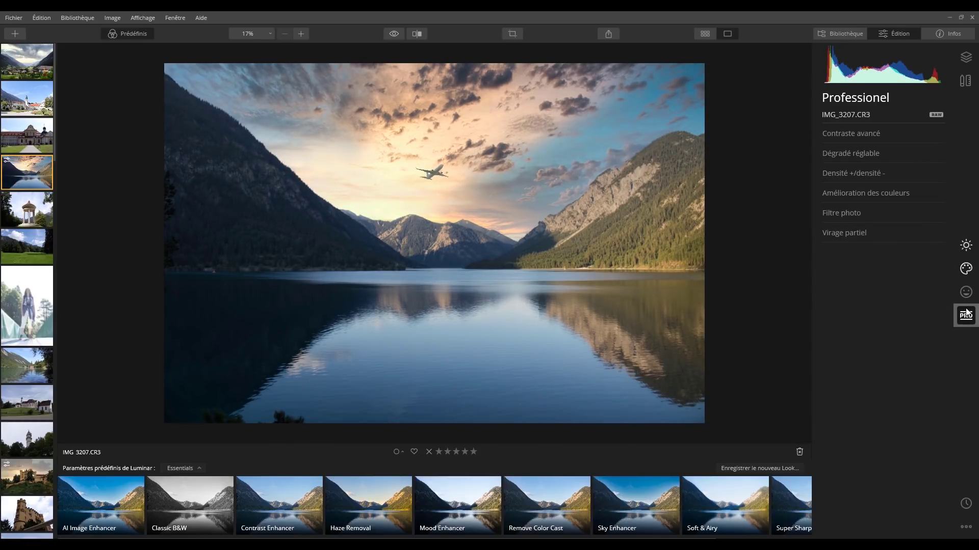
left_click(850, 193)
left_click_drag(890, 219, 894, 217)
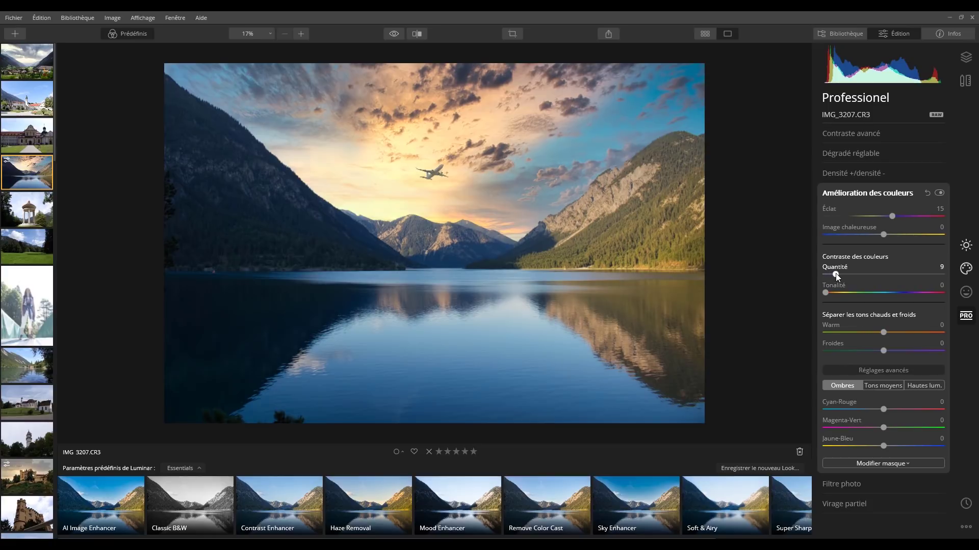
left_click_drag(837, 293, 839, 293)
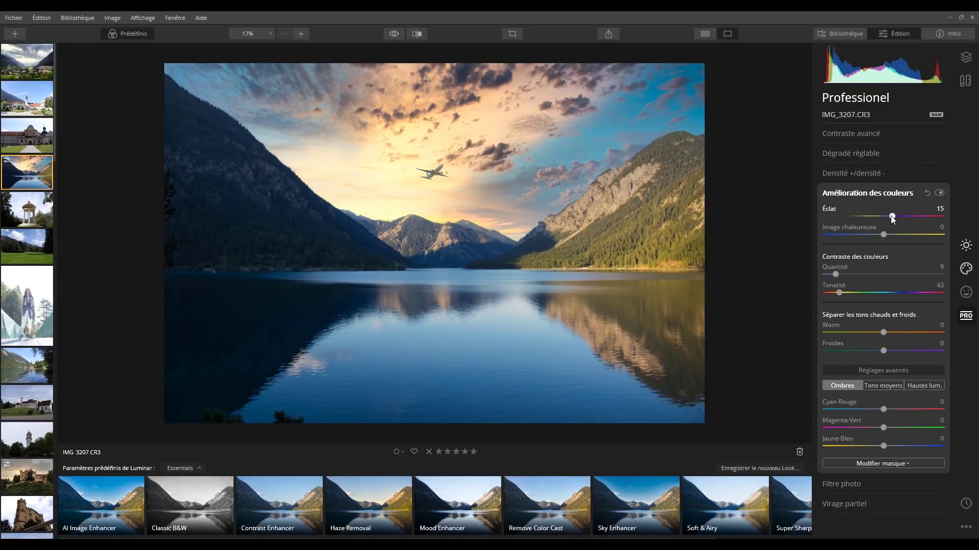
left_click_drag(884, 234, 888, 235)
left_click(393, 36)
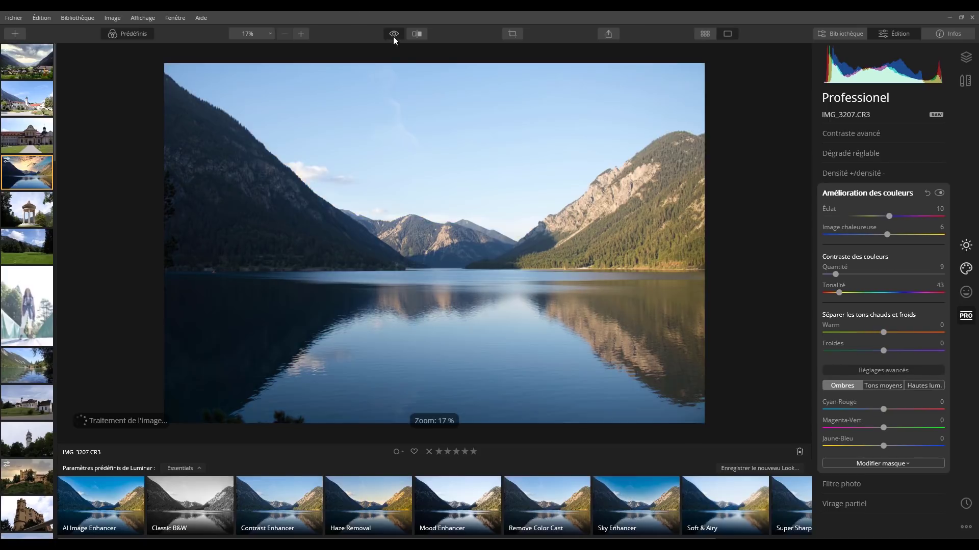
left_click(393, 35)
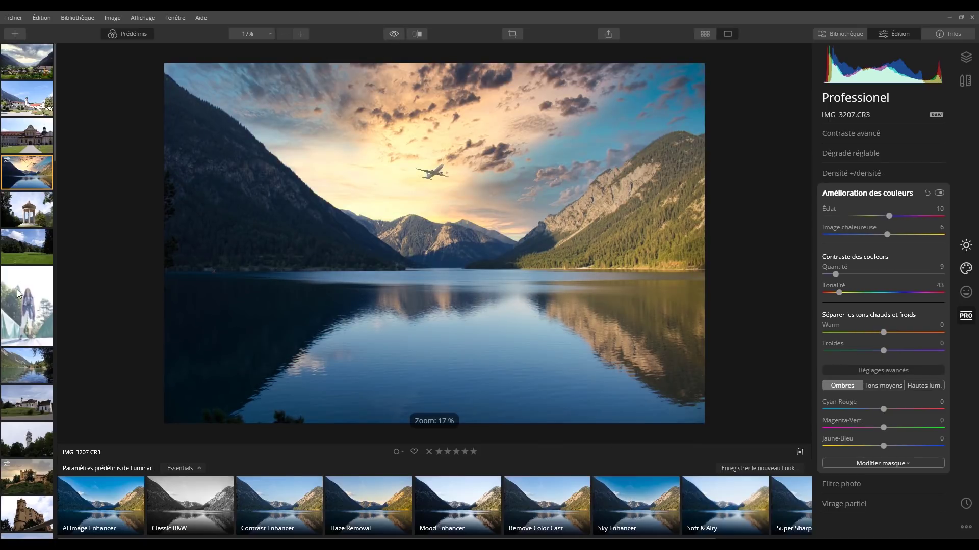
- Open the temple photo IMG_3069.CR3 and look over its AI Remplacement de ciel settings
left_click(36, 215)
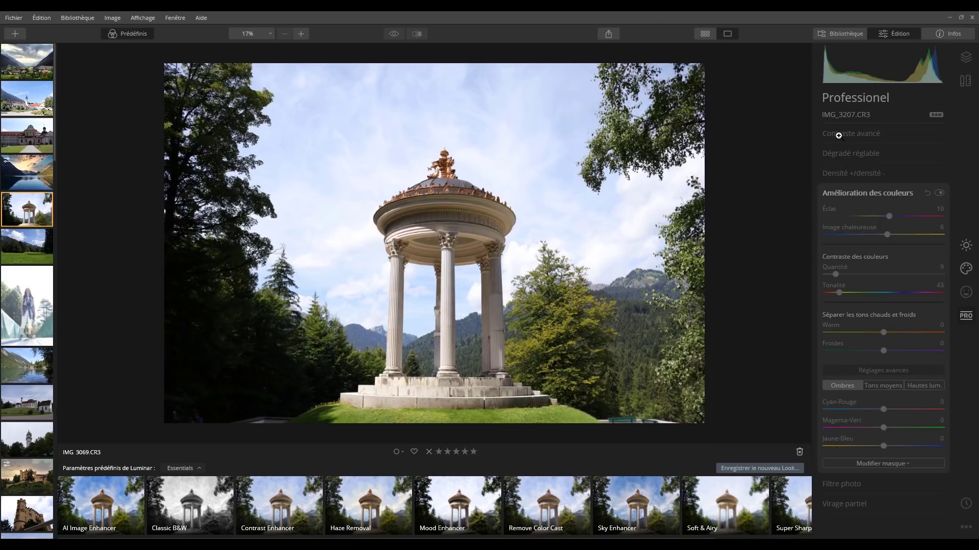
left_click(856, 192)
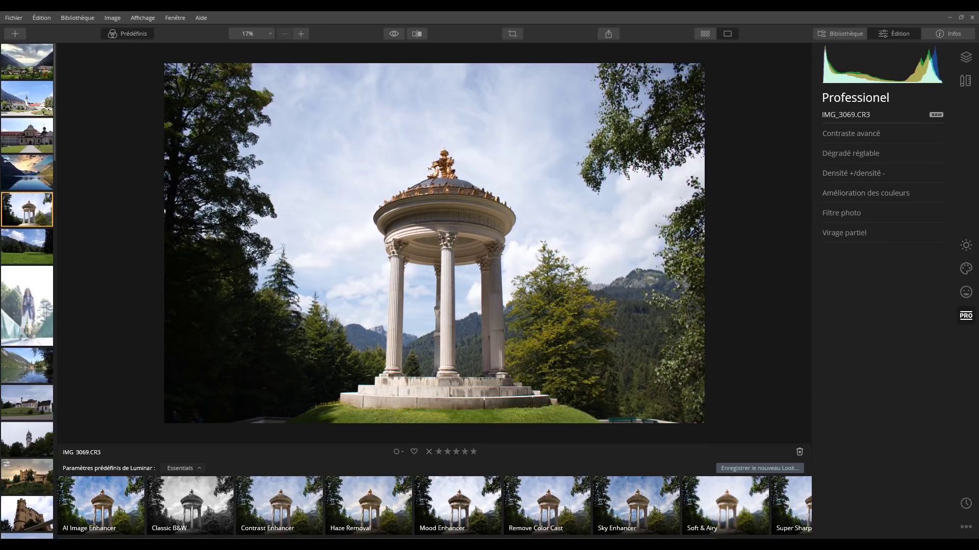
left_click(966, 270)
left_click(849, 135)
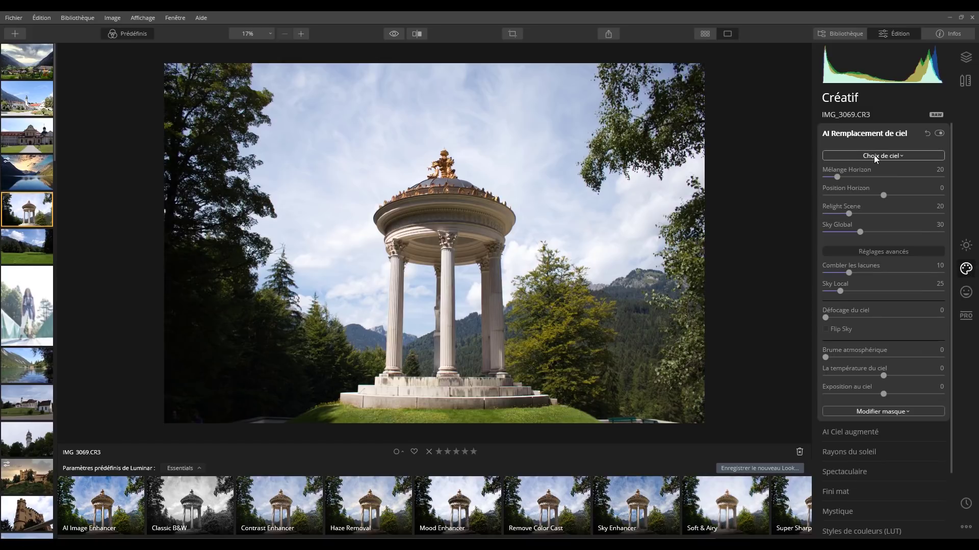
left_click(874, 155)
left_click(867, 157)
left_click(855, 130)
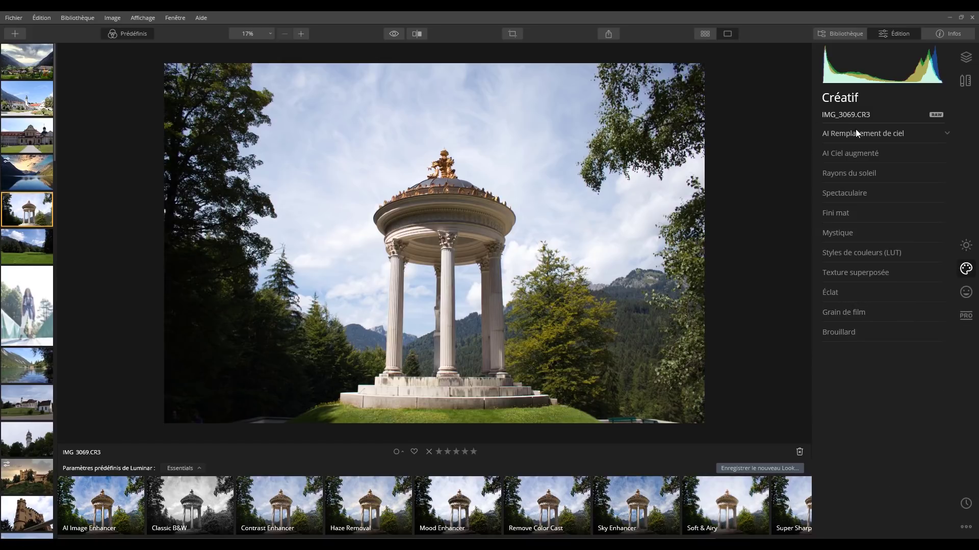
- Try the Clouds 4 object in AI Ciel augmenté on the temple photo
left_click(855, 154)
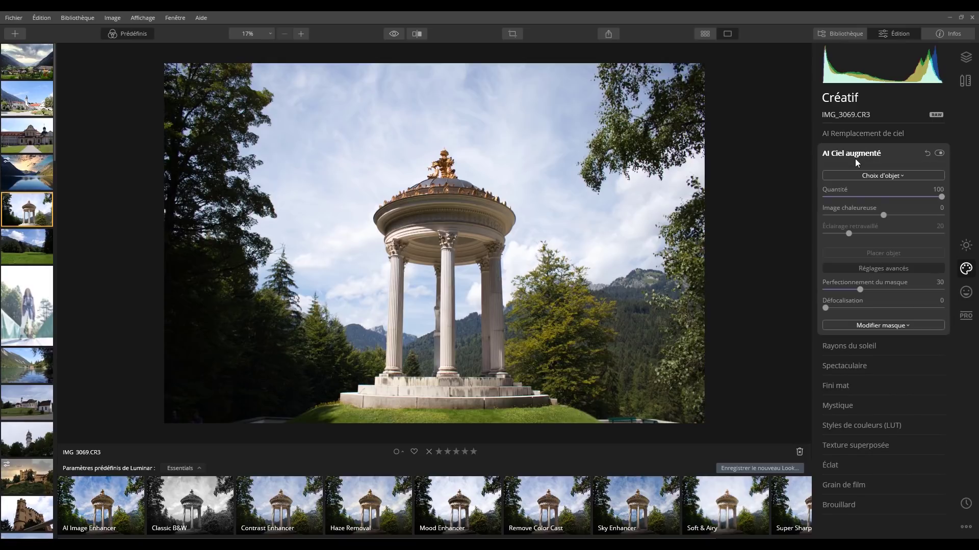
left_click(882, 176)
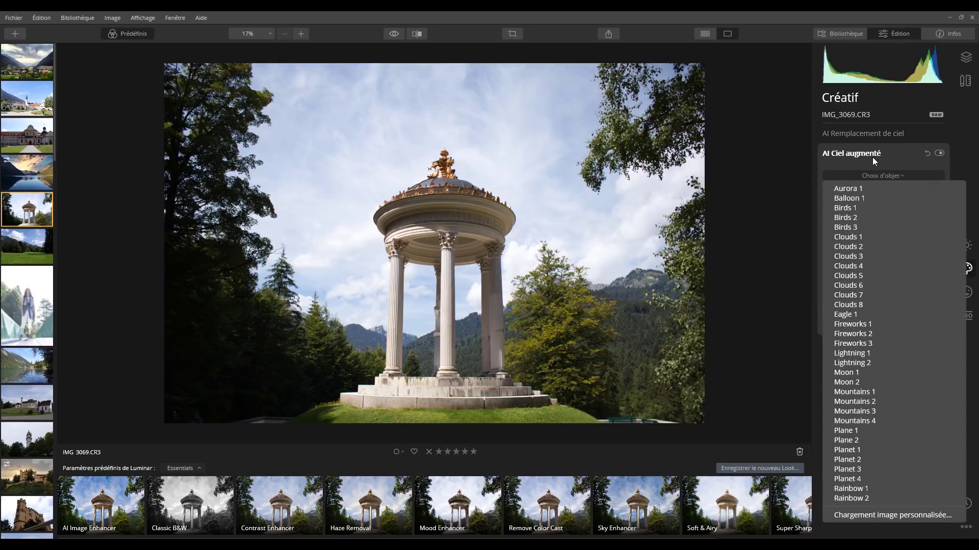
left_click(860, 266)
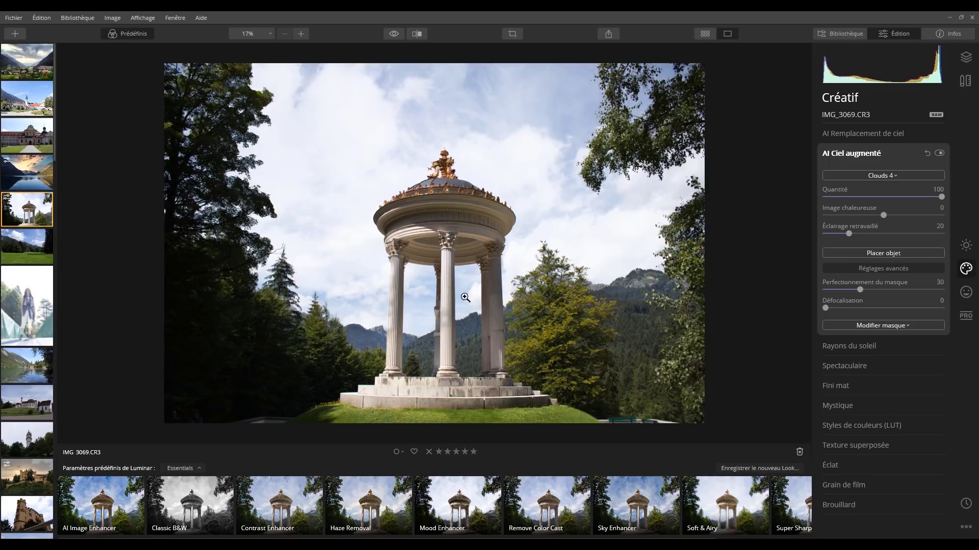
- Try the Balloon 1 object, moving it up and left beside the temple dome, and remove it from the sky
left_click(901, 178)
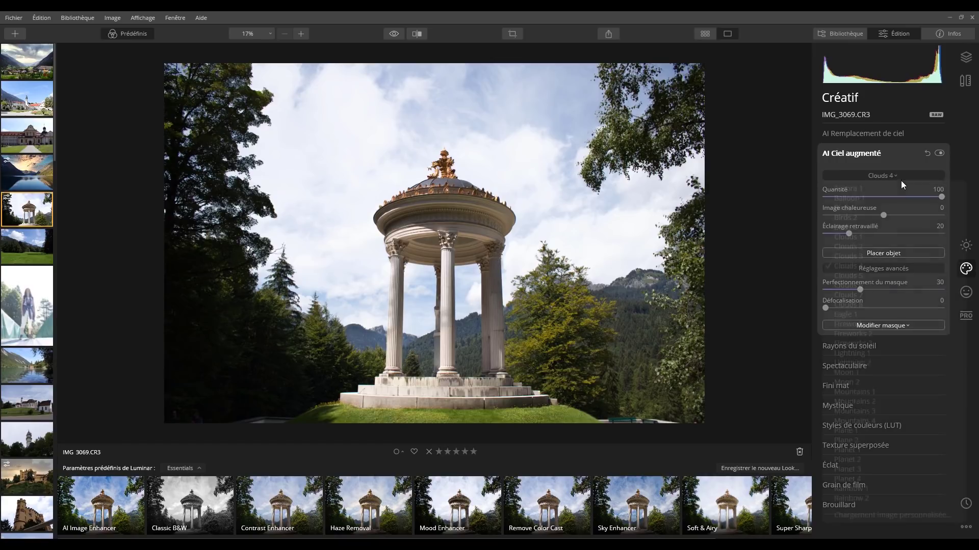
left_click(861, 198)
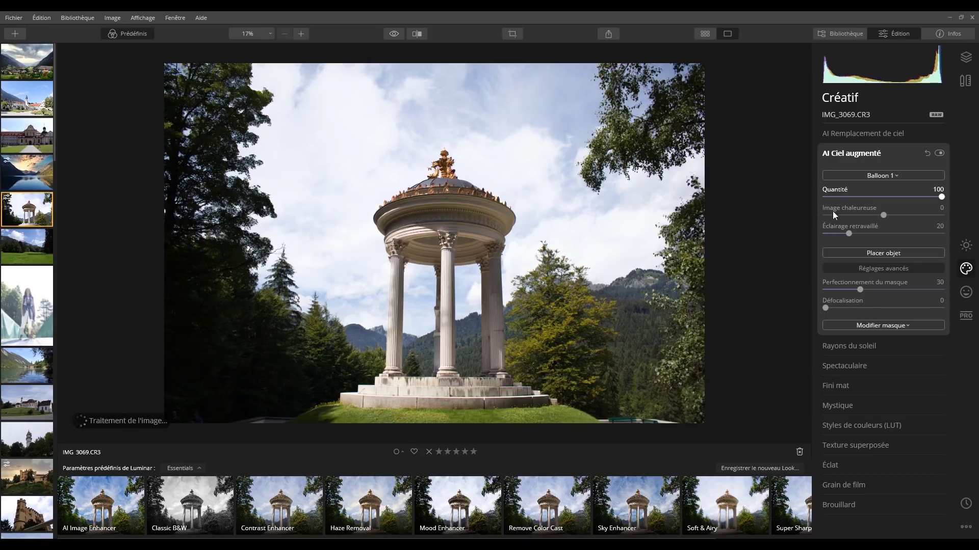
left_click(883, 253)
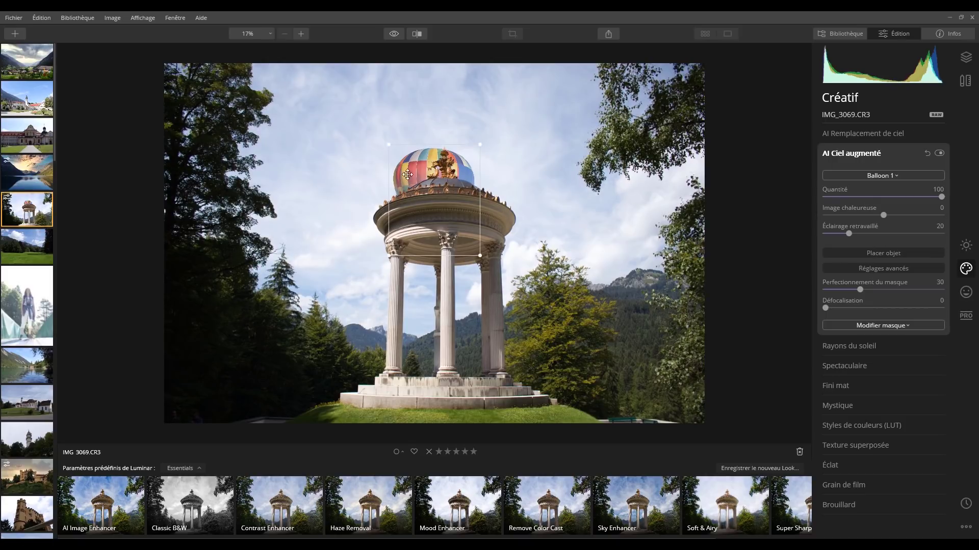
left_click_drag(407, 174, 354, 155)
left_click(884, 175)
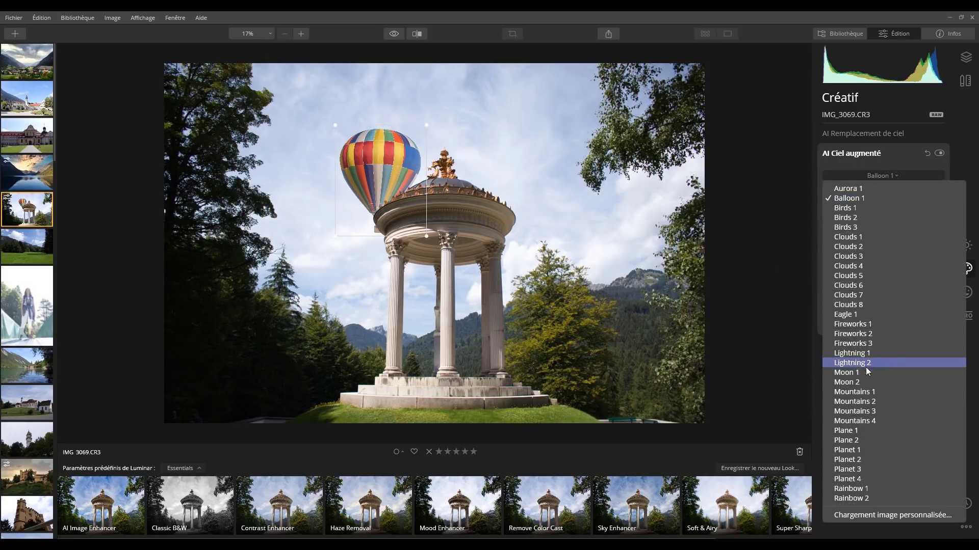
left_click(853, 183)
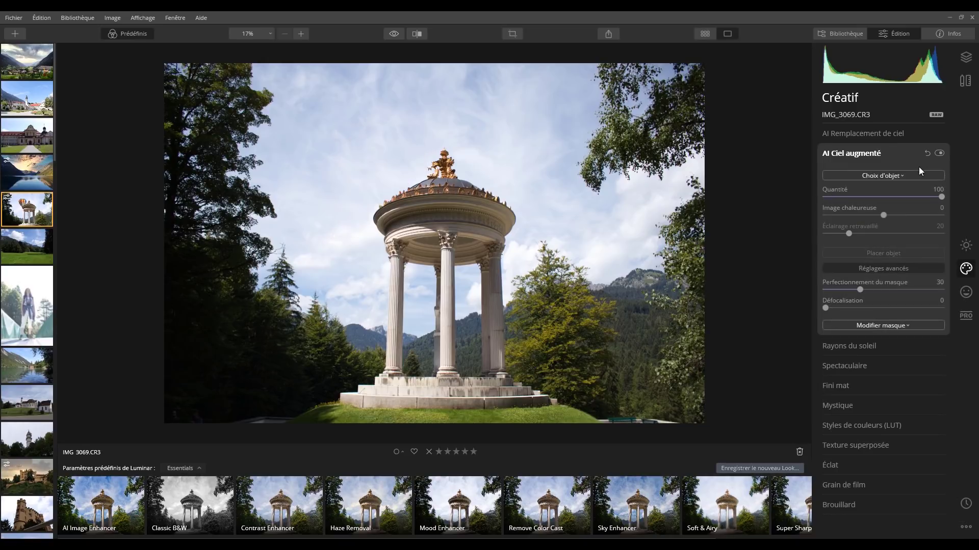
- Try the Galaxy 1, Galaxy 2 and Starry Night 1 skies in AI Remplacement de ciel on the temple photo
left_click(863, 133)
left_click(881, 155)
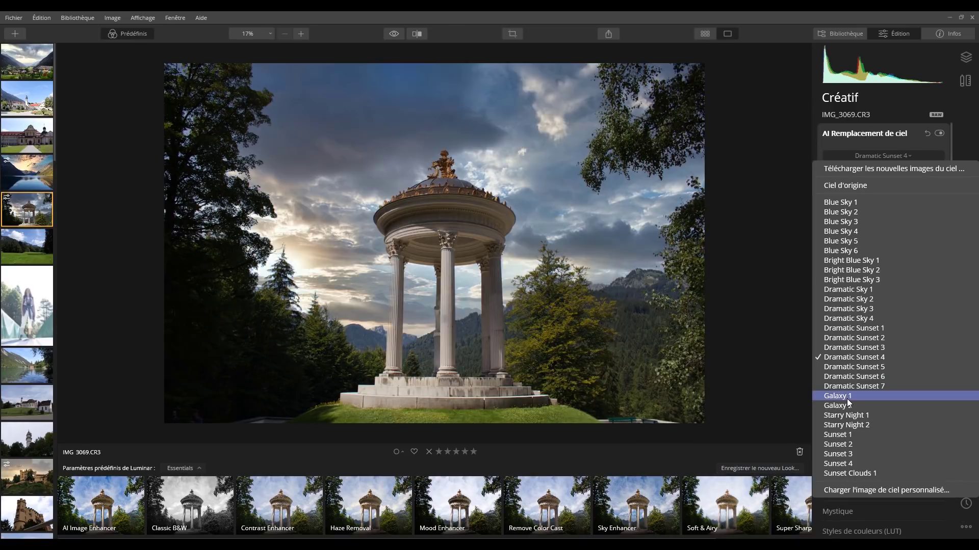
left_click(846, 396)
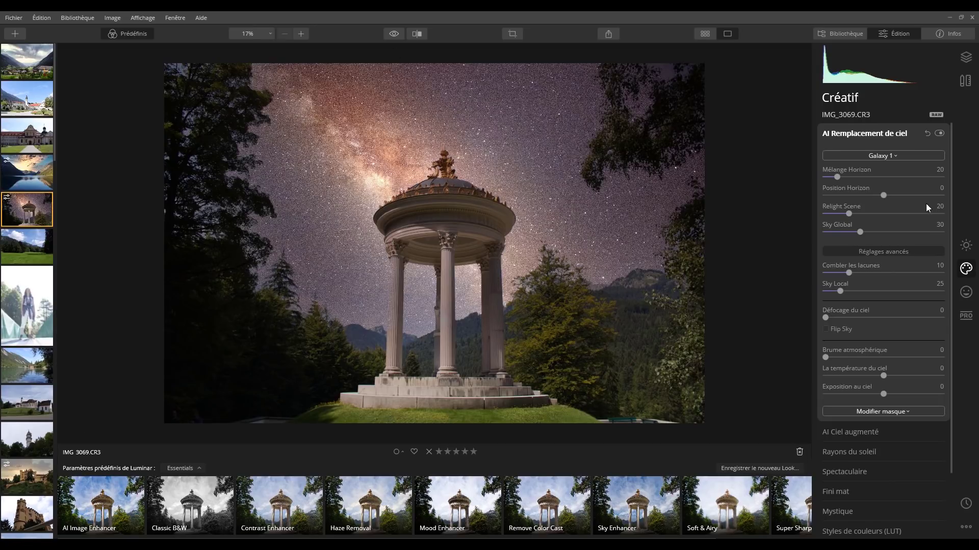
left_click(892, 158)
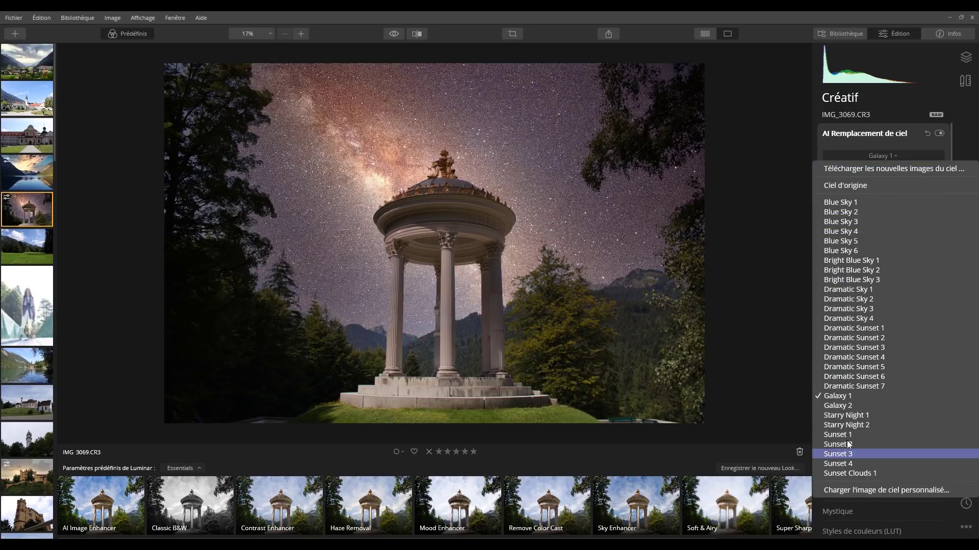
left_click(848, 409)
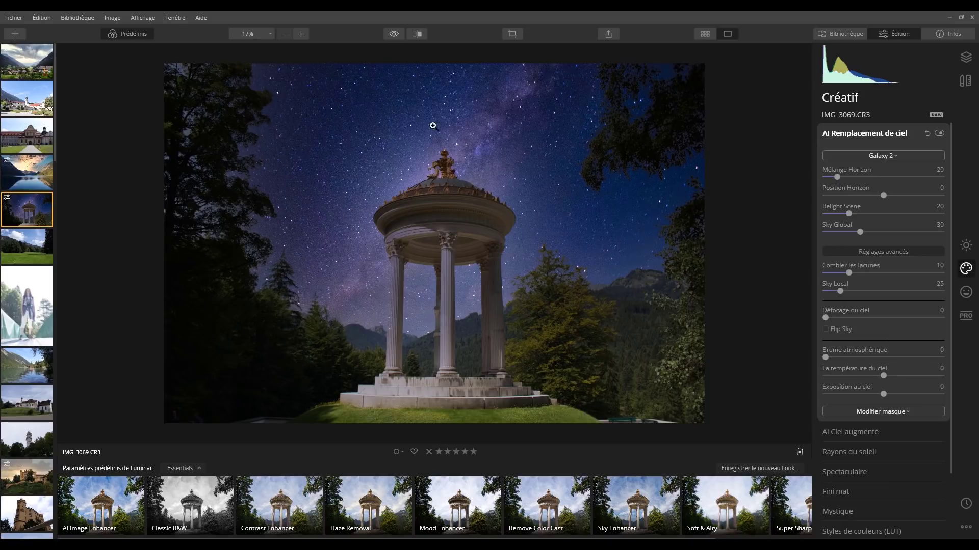
left_click(882, 155)
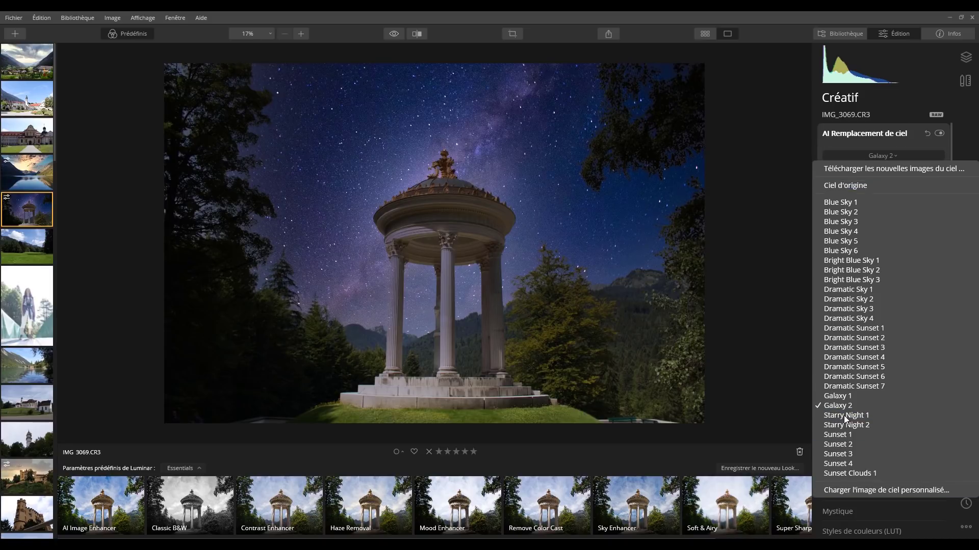
left_click(843, 415)
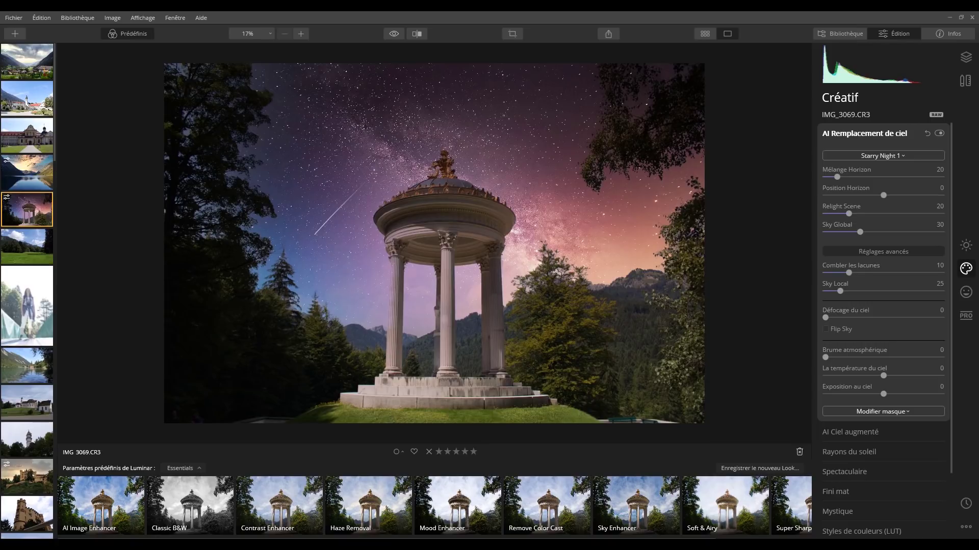
- Replace the temple photo's sky with Starry Night 2
left_click(882, 155)
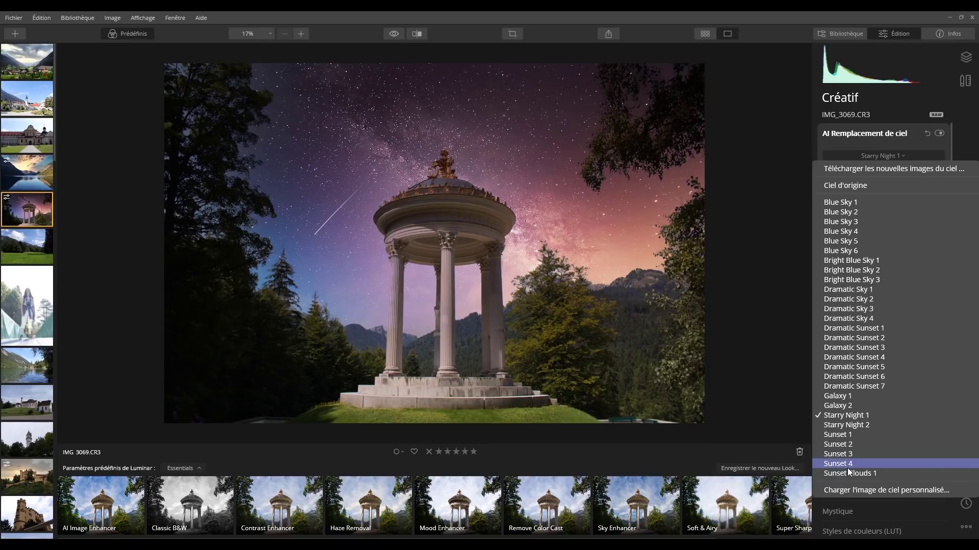
left_click(846, 435)
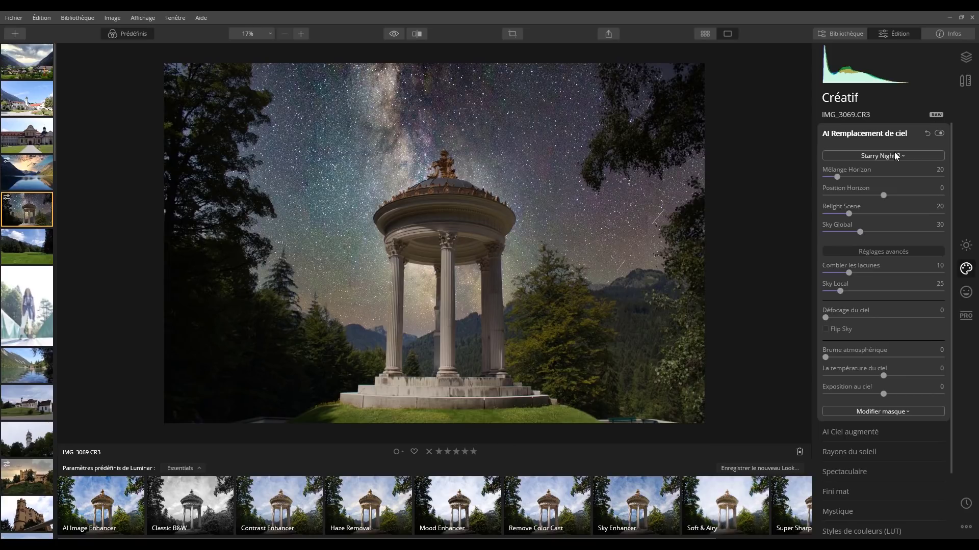
left_click(858, 135)
- Try the Moon 2 object in AI Ciel augmenté, placing it behind the columns and in the sky left of the dome
left_click(864, 152)
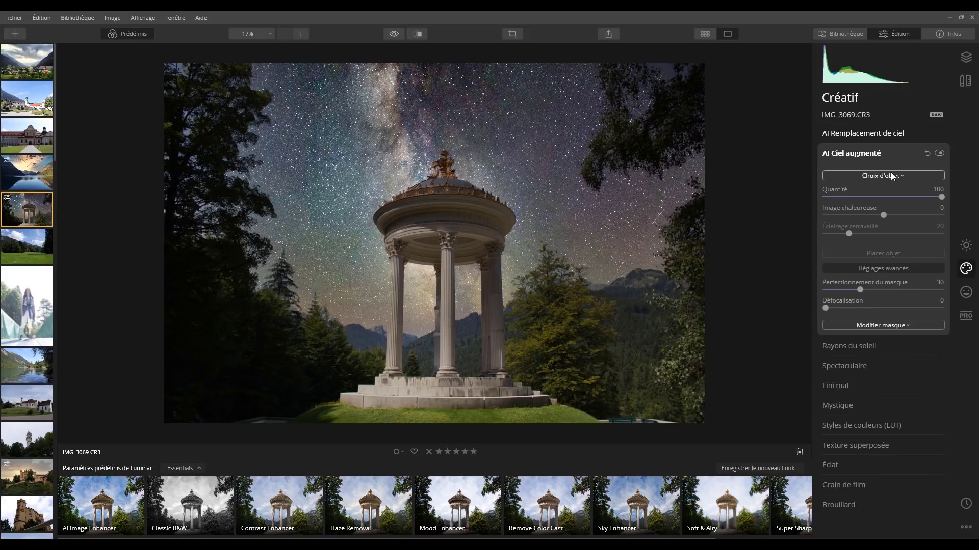
left_click(892, 176)
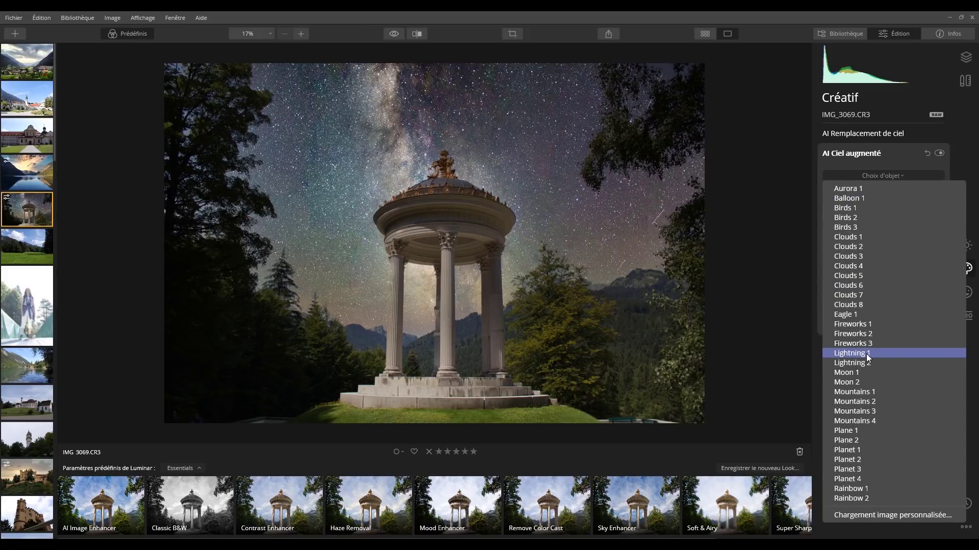
left_click(857, 383)
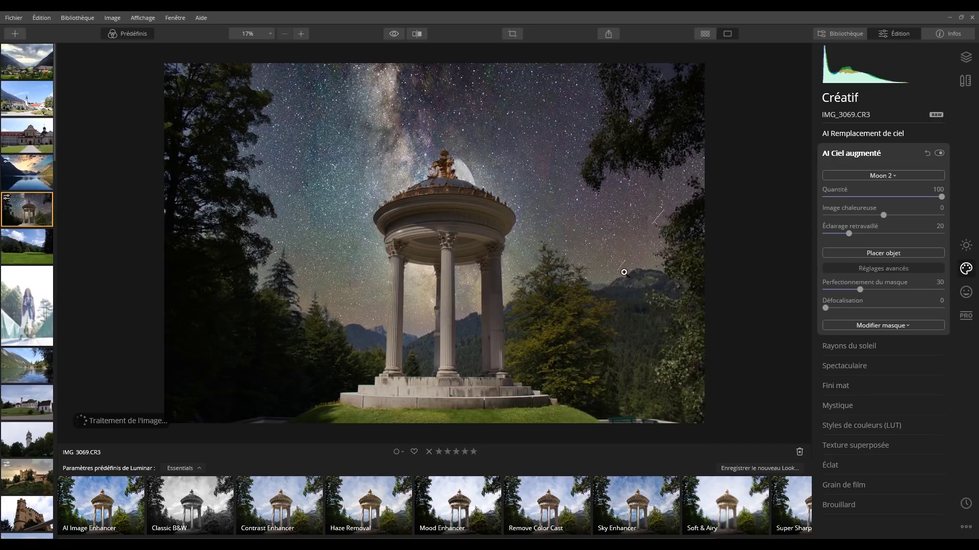
left_click(891, 258)
left_click_drag(421, 183, 489, 281)
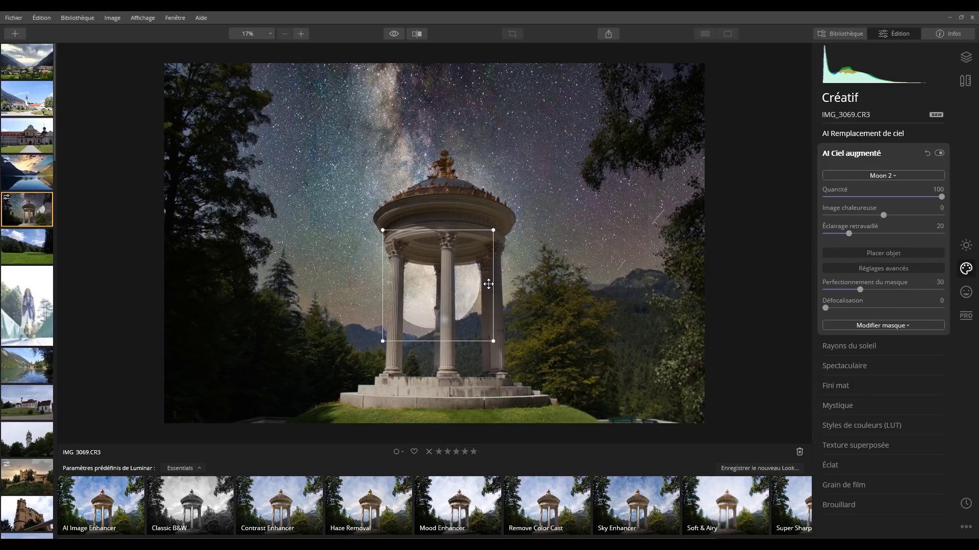
left_click_drag(472, 323, 355, 193)
- Try the Fireworks 2 object, moving it low in the sky beside the temple's left columns
left_click(883, 175)
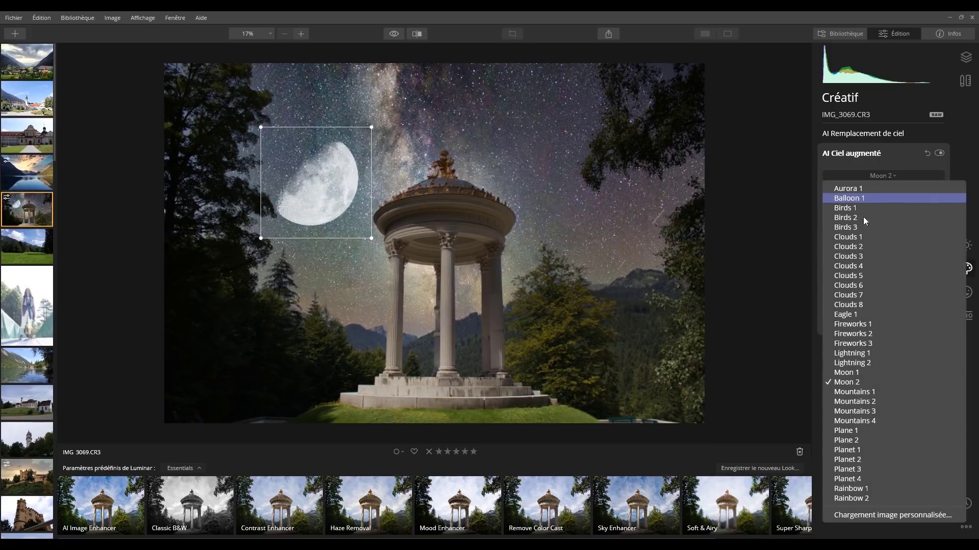
left_click(857, 336)
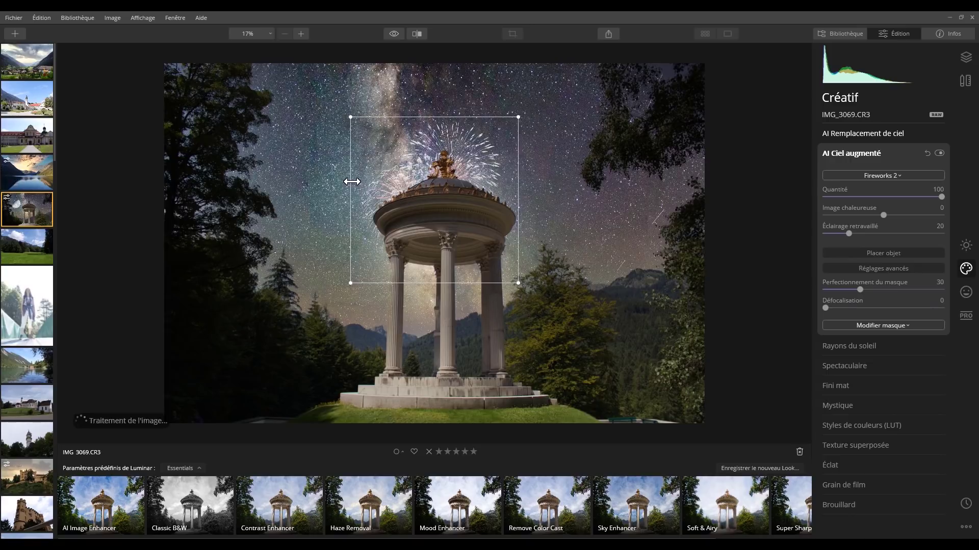
left_click_drag(452, 220, 370, 323)
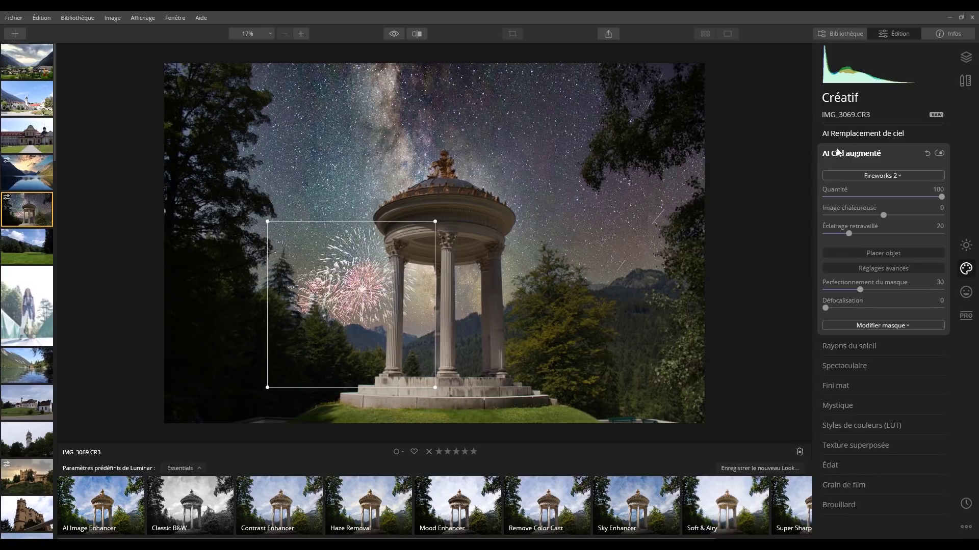
- Try the Birds 3 object, shrinking the flock and placing it low in the sky beside the left columns
left_click(885, 176)
left_click(863, 227)
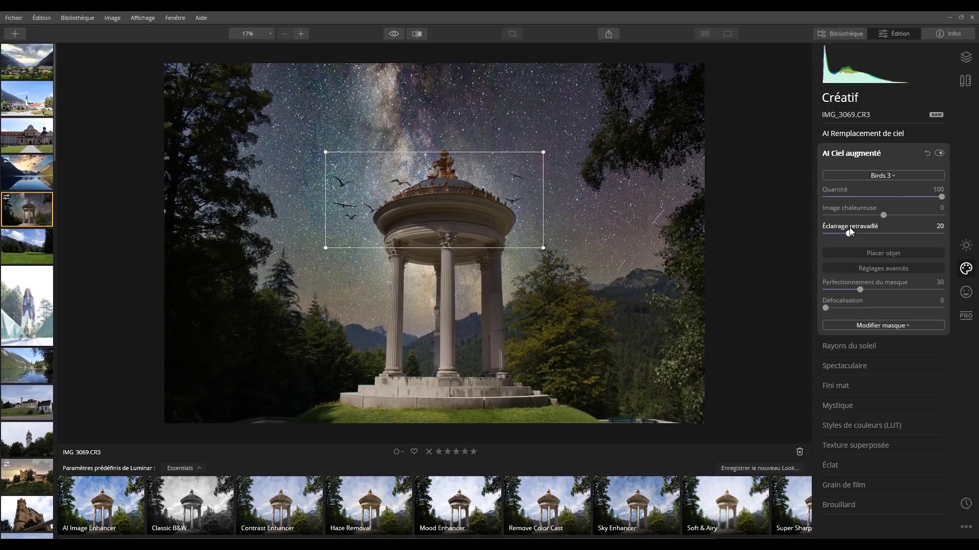
left_click_drag(418, 198, 395, 278)
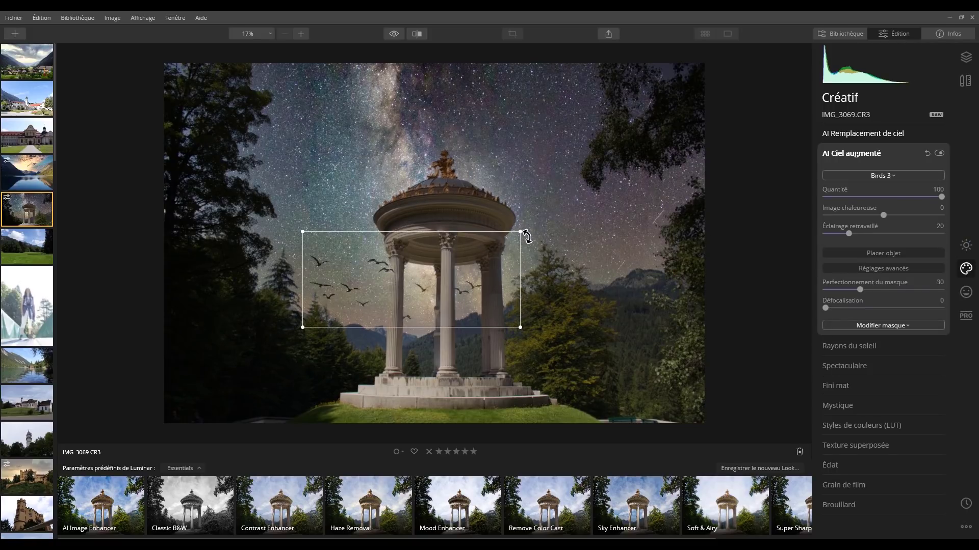
left_click_drag(521, 233, 438, 268)
left_click_drag(412, 318, 399, 281)
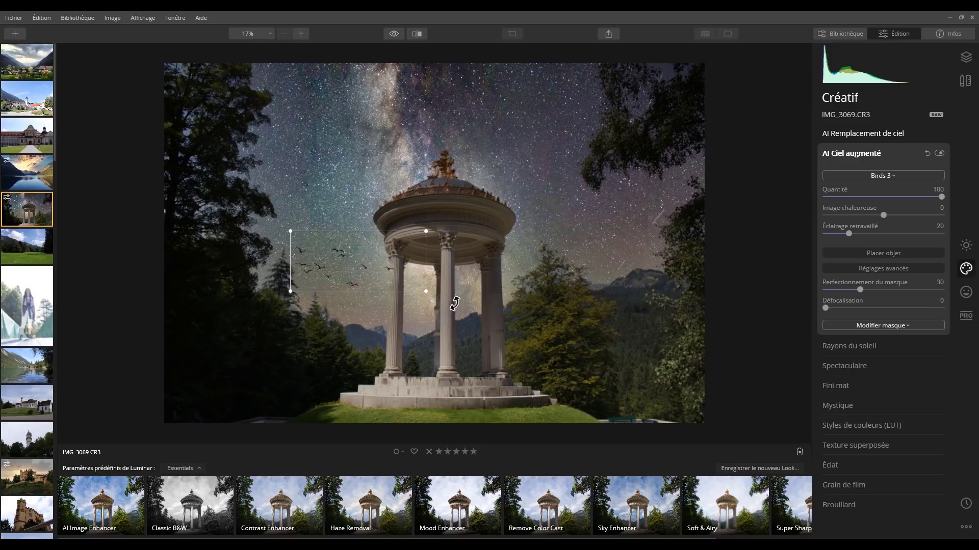
- Add the Birds 1 object to the sky, scale the flock down and place it lower around the temple
left_click(894, 179)
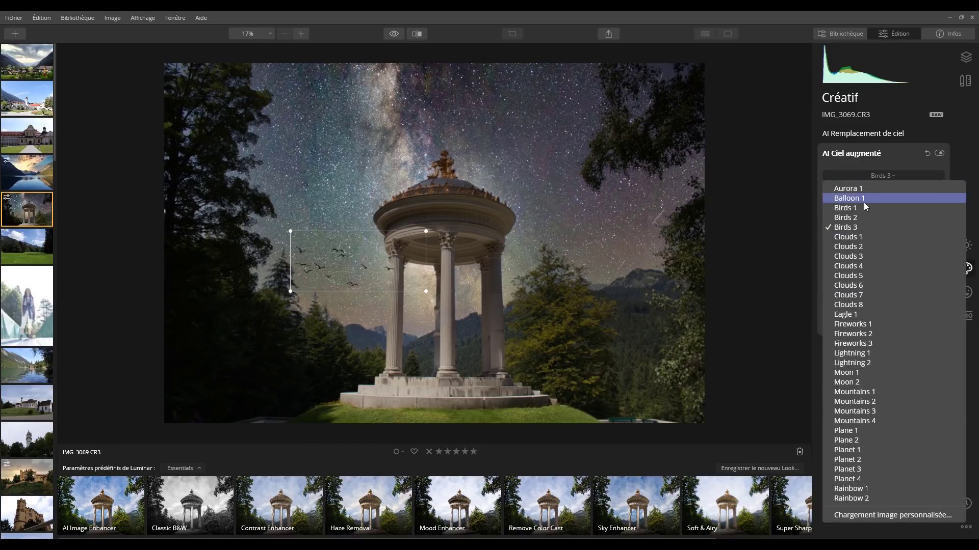
left_click(847, 208)
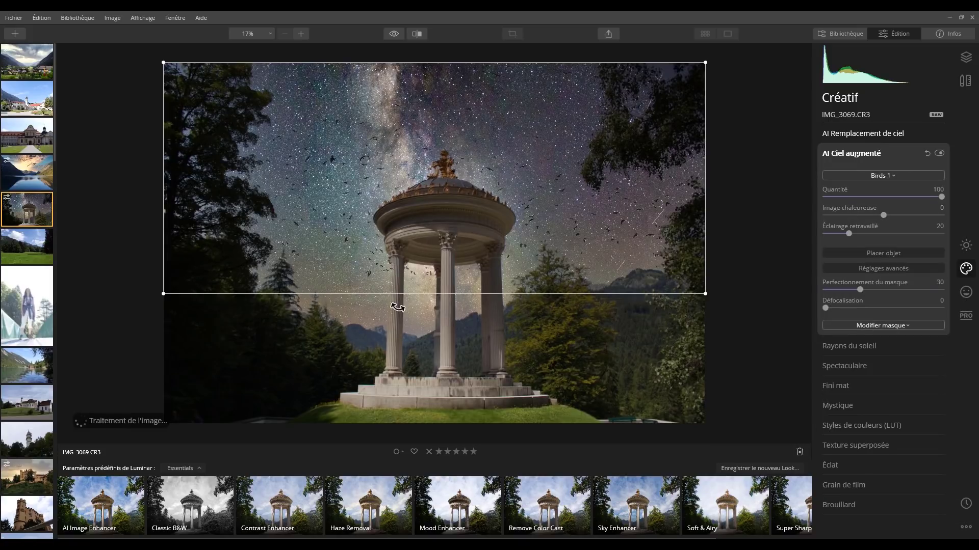
left_click_drag(709, 61, 553, 181)
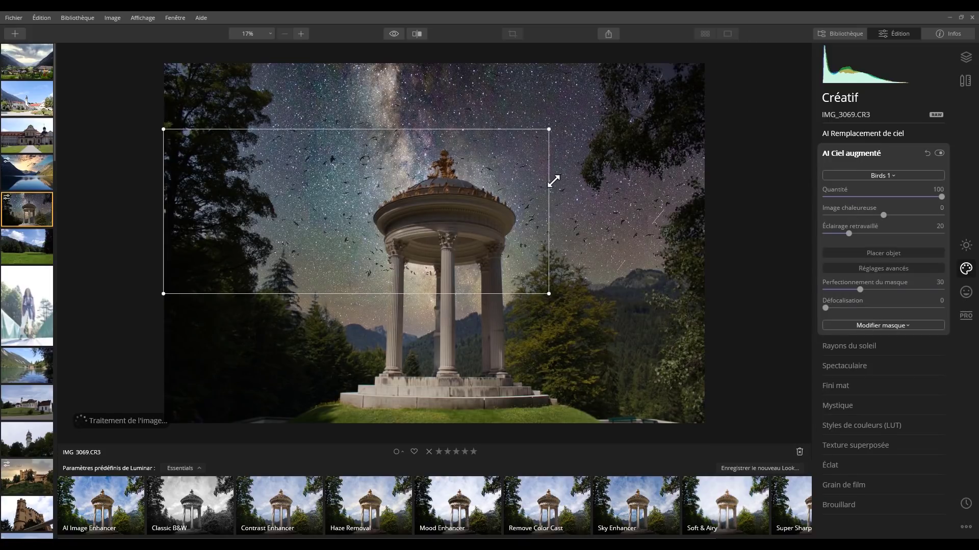
left_click_drag(489, 190, 547, 229)
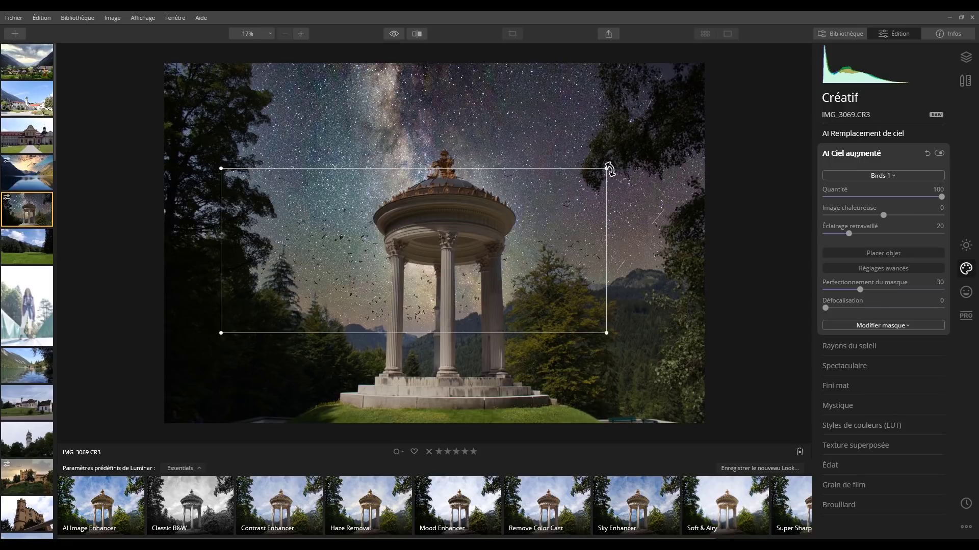
left_click_drag(607, 166, 625, 160)
left_click_drag(587, 187, 584, 196)
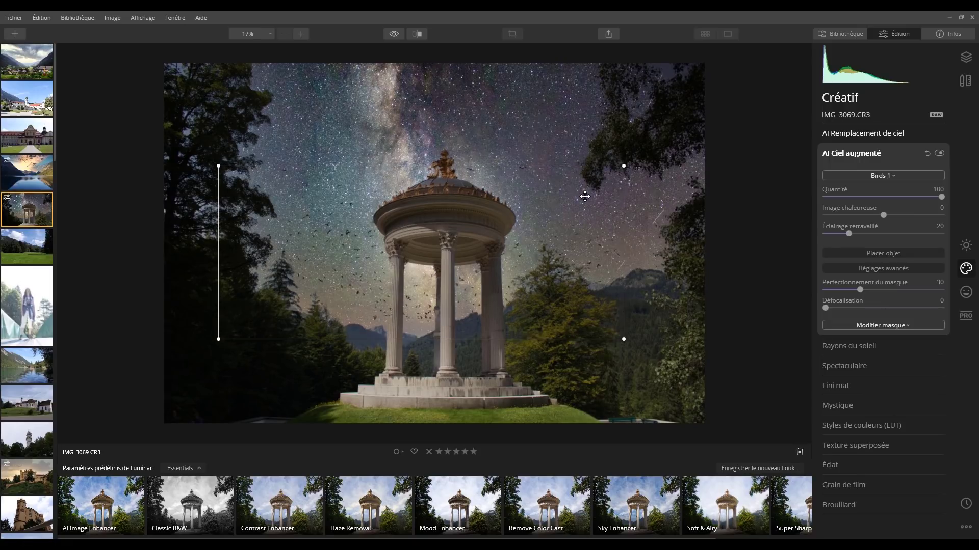
left_click(873, 156)
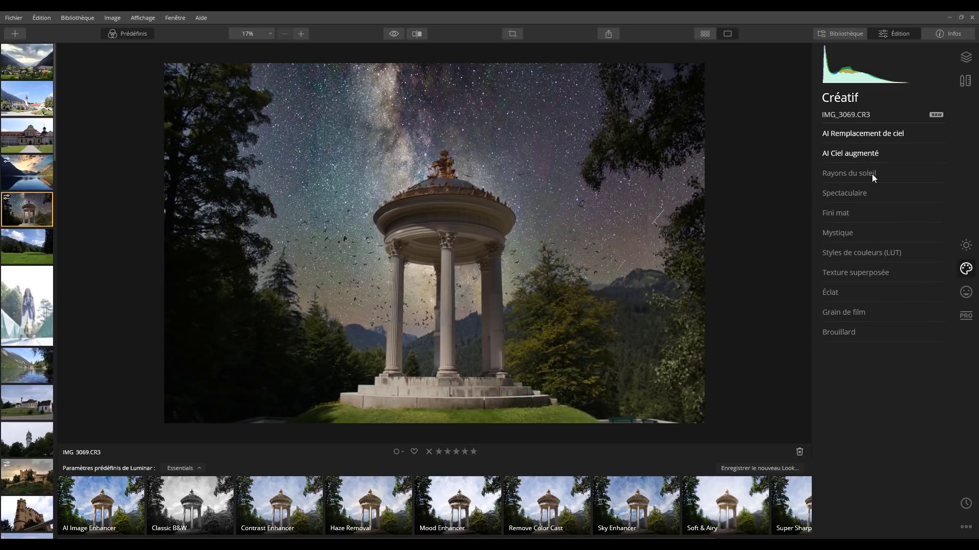
- Set the Spectaculaire Quantité to 8
left_click(849, 173)
left_click(857, 173)
left_click(858, 197)
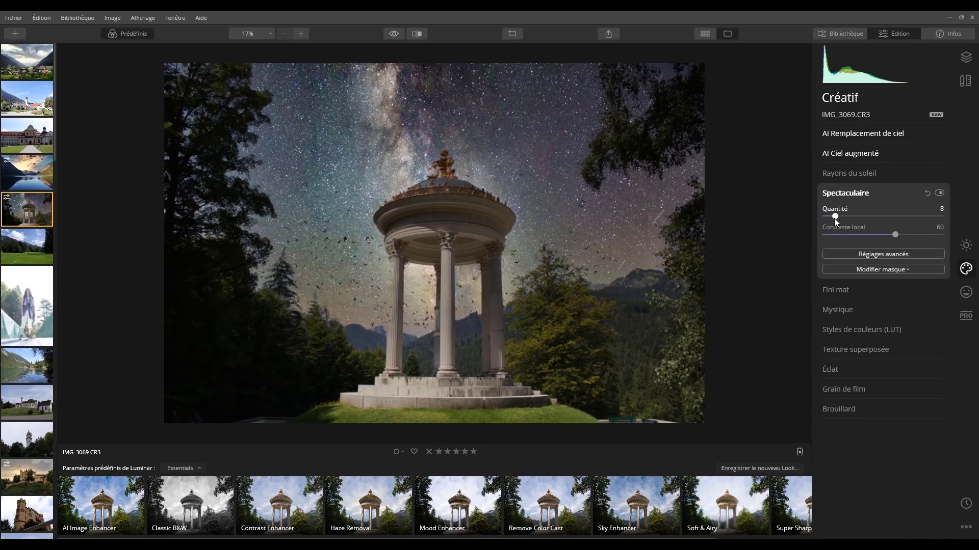
left_click(837, 195)
- Apply some Fini mat and set the Mystique Quantité to 41
left_click(836, 213)
left_click(837, 214)
left_click(838, 232)
left_click_drag(839, 255, 889, 251)
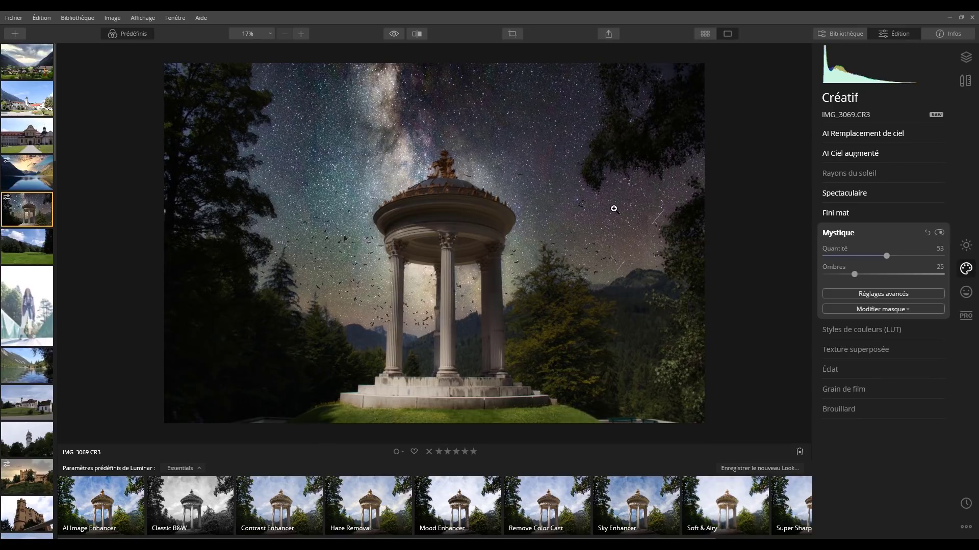
left_click(843, 235)
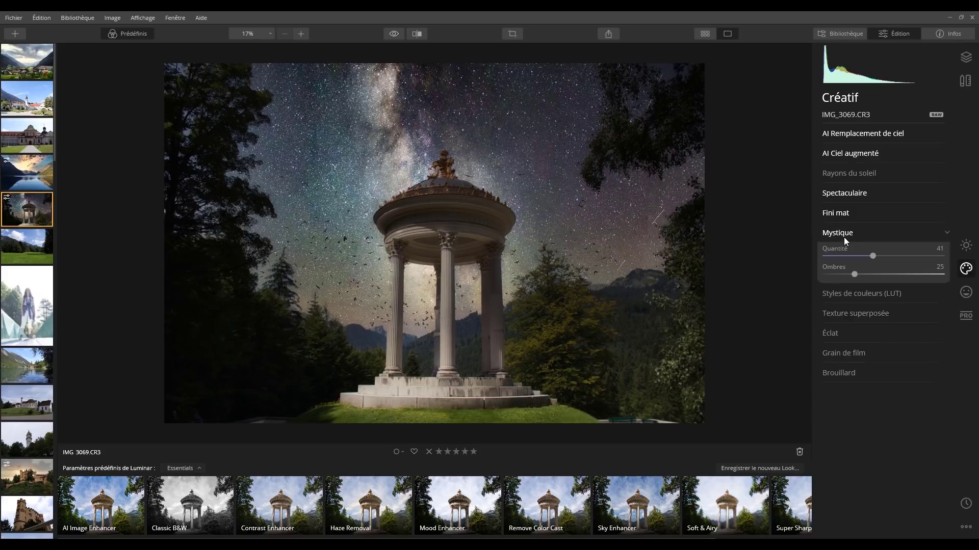
- Add a slight Flou artistique glow with the Éclat Quantité
left_click(855, 290)
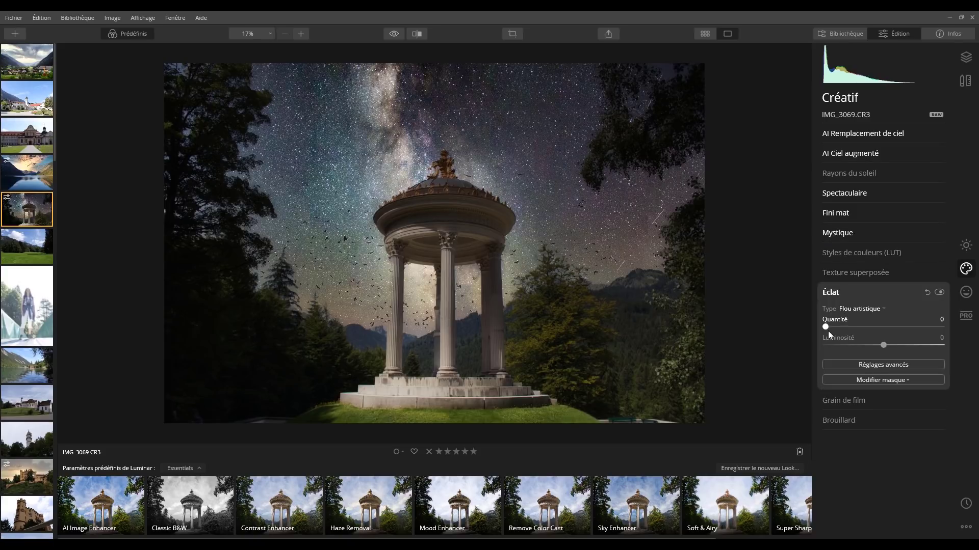
left_click(855, 326)
mouse_move(855, 327)
left_mouse_down()
mouse_move(818, 332)
mouse_move(850, 327)
mouse_move(836, 328)
left_mouse_up()
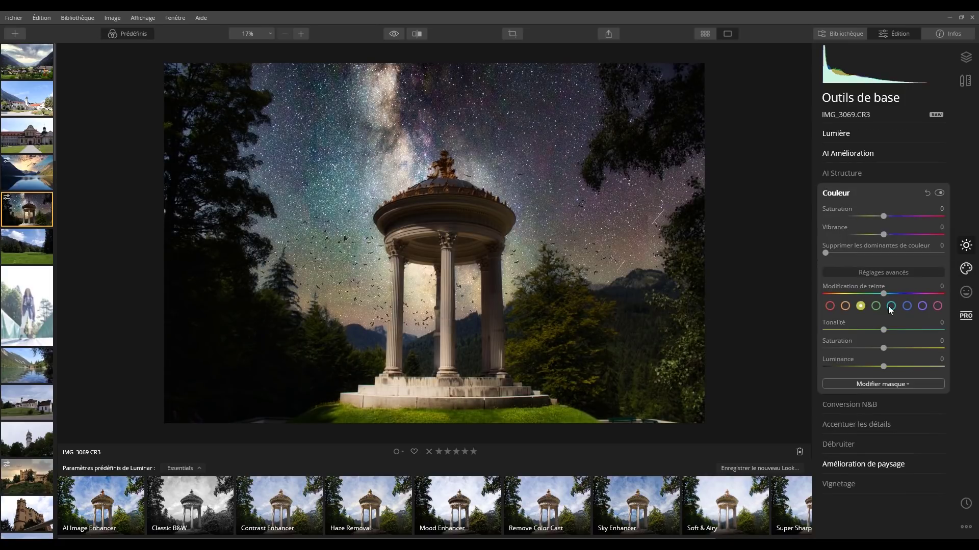
- In the advanced Couleur settings, set purple Saturation to -82, magenta Saturation to -76 and magenta Tonalité to 13
left_click(922, 304)
left_click_drag(884, 348, 834, 357)
left_click_drag(883, 330, 815, 342)
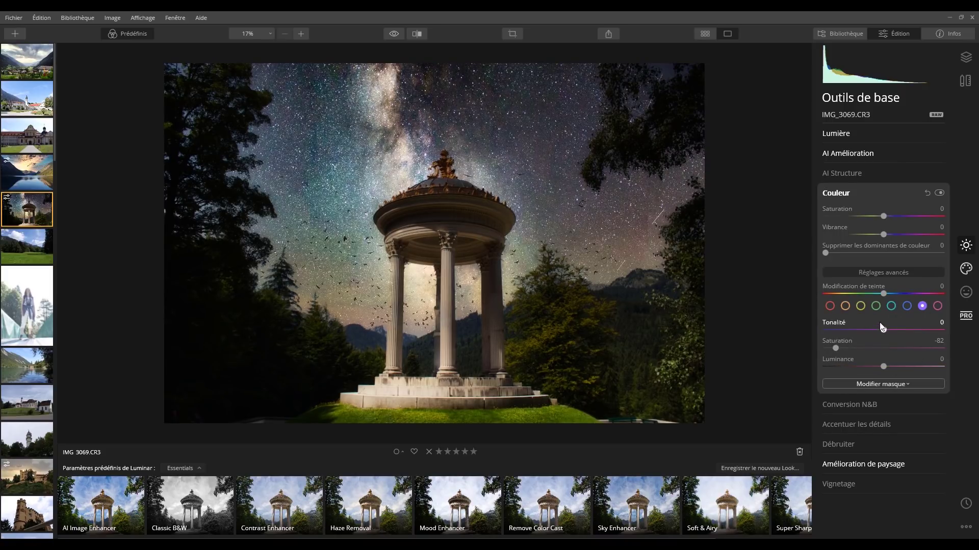
left_click(938, 306)
left_click_drag(883, 348, 839, 366)
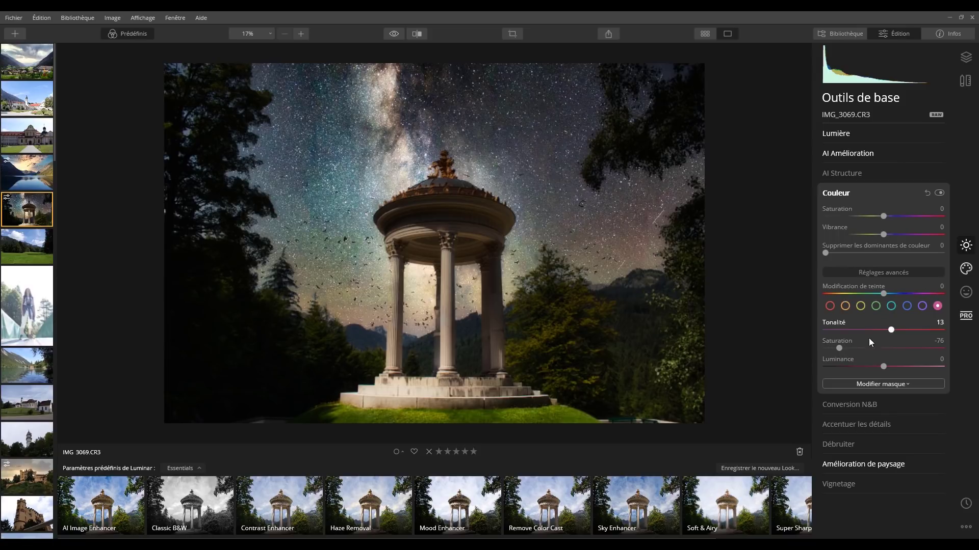
- Check the blue range in Couleur and set the cyan Saturation to -32
left_click(910, 308)
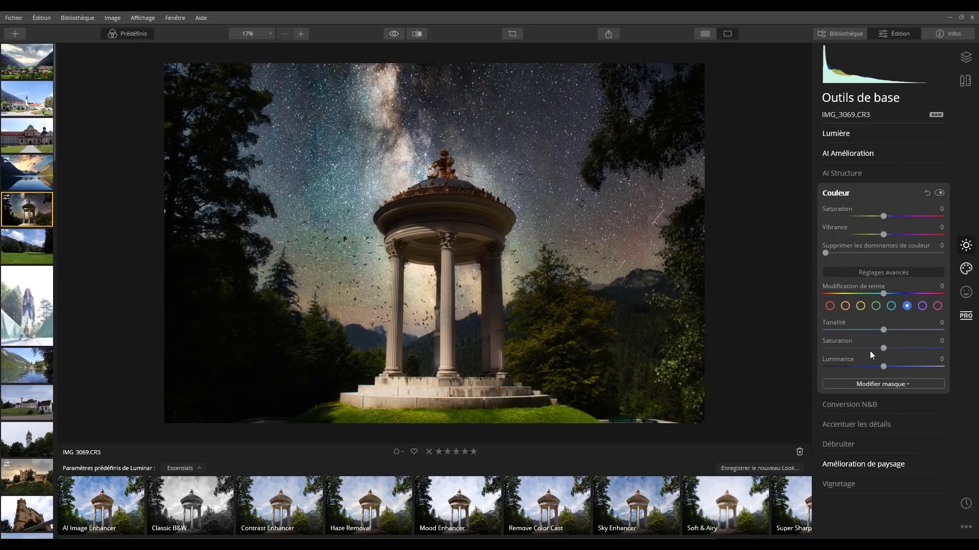
left_click(895, 305)
left_click(865, 348)
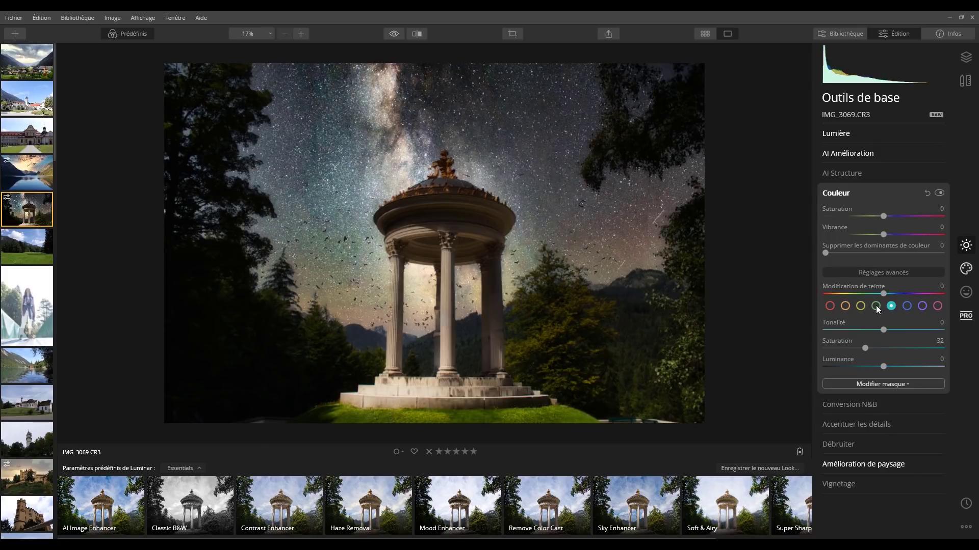
- Adjust the green Saturation and set the yellow Saturation to -67
left_click(876, 306)
left_click_drag(870, 349, 941, 349)
left_click(861, 306)
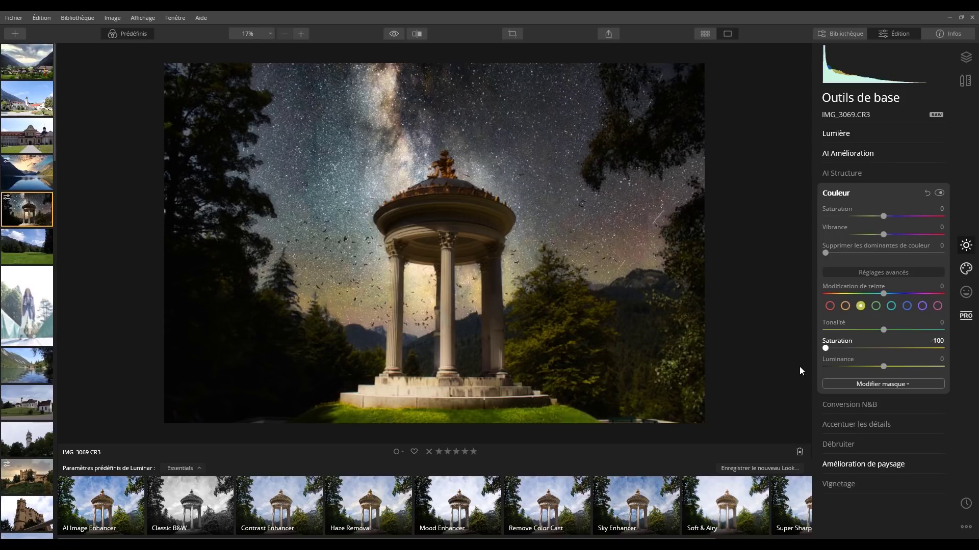
left_click_drag(819, 364, 845, 359)
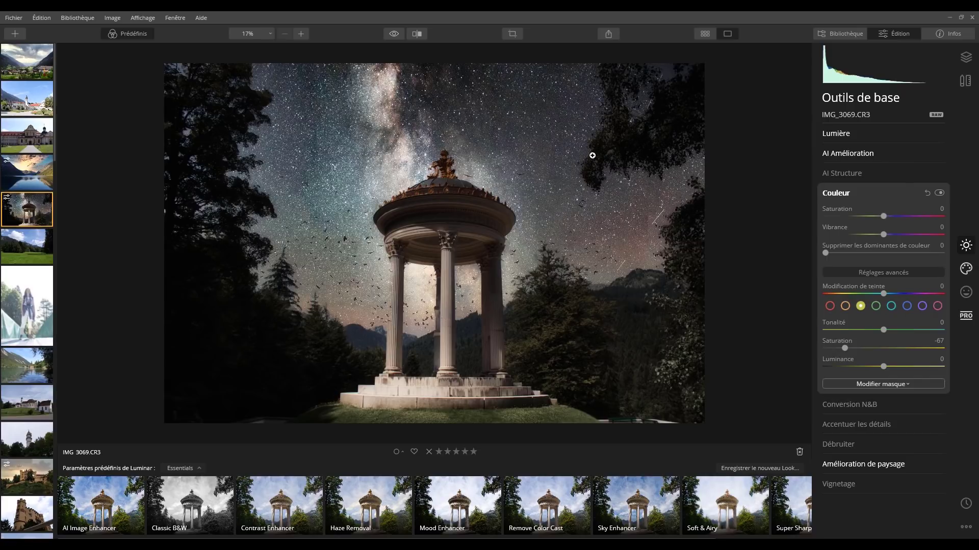
- Lower the AI Accent in AI Amélioration and set the Contraste intelligent in Lumière to 25
left_click(841, 142)
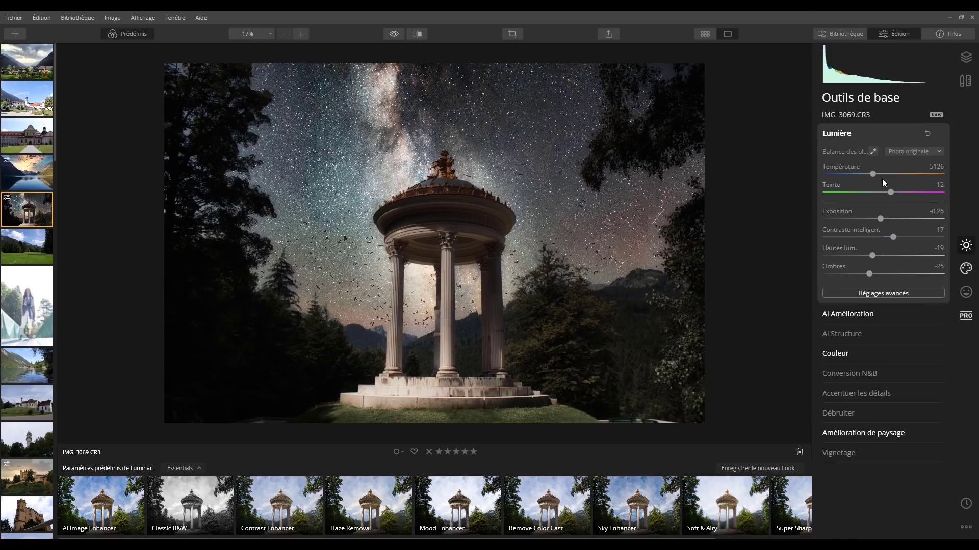
left_click(836, 135)
left_click(842, 153)
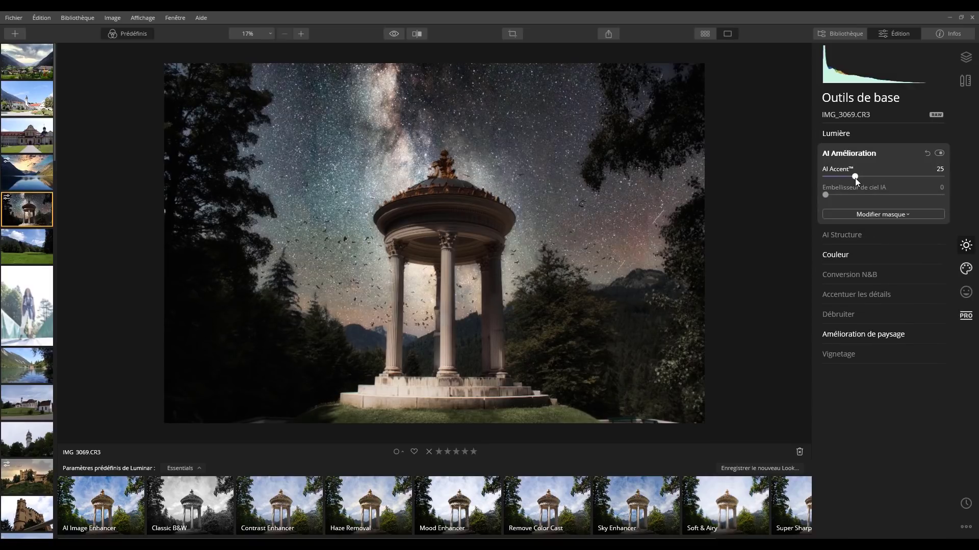
left_click_drag(855, 179, 837, 177)
left_click(844, 142)
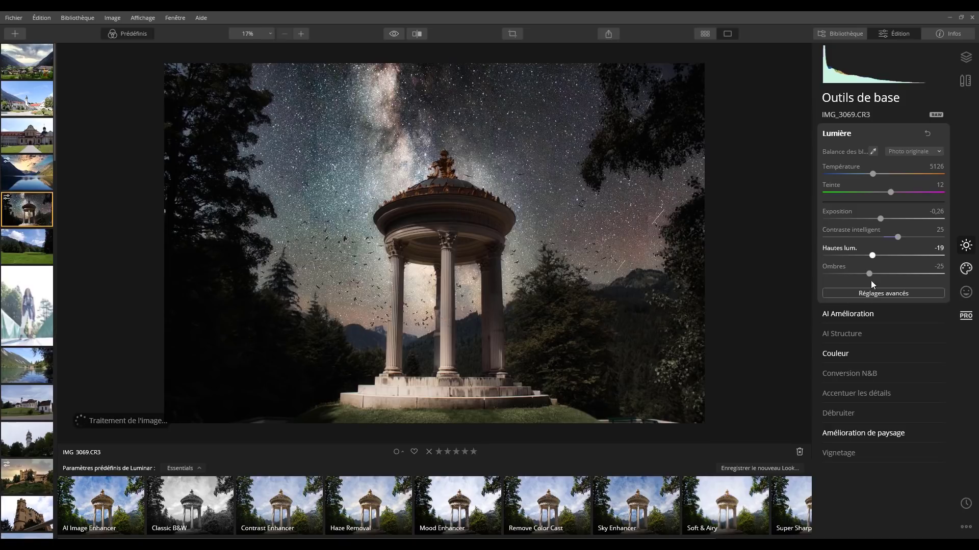
left_click(836, 133)
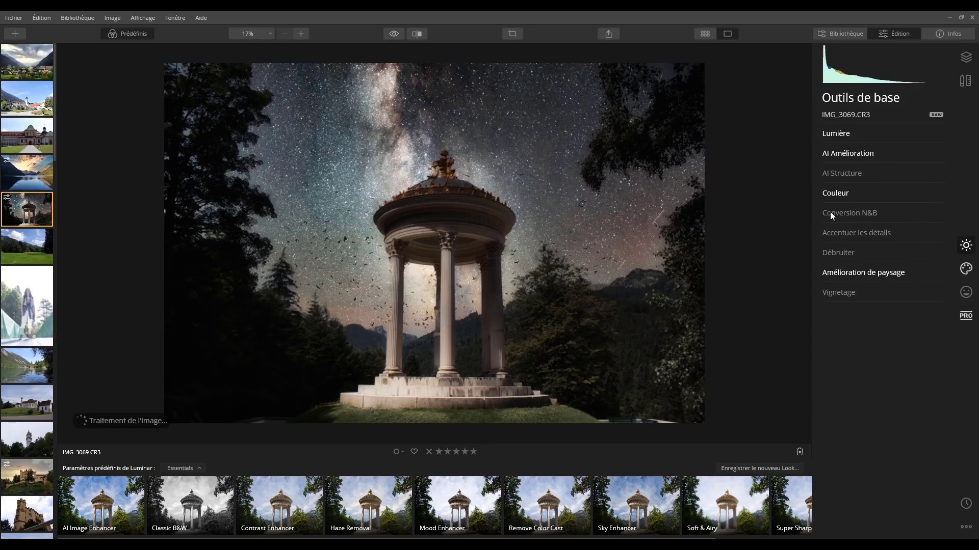
- Try a Défocage du ciel of 4 in the creative AI Remplacement de ciel settings and return it to 0
left_click(976, 277)
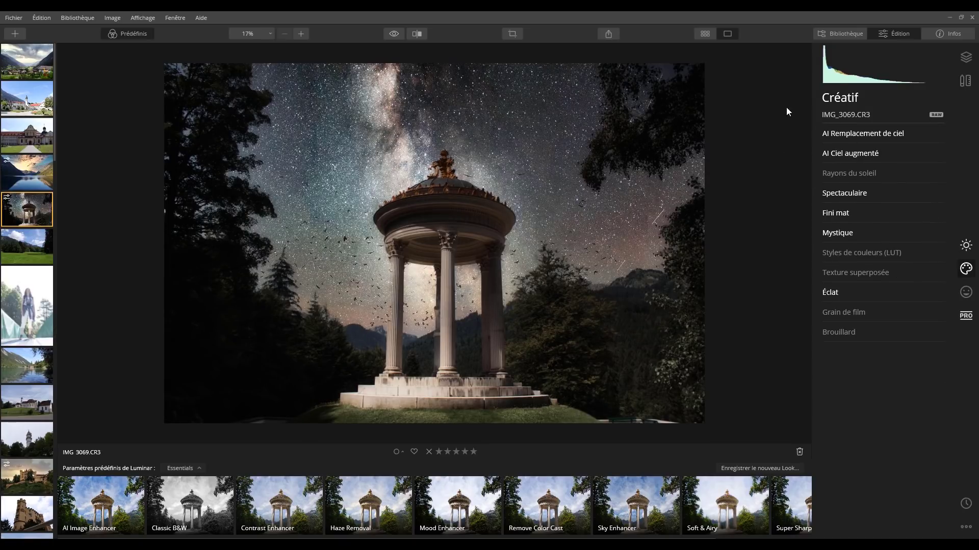
left_click(842, 151)
left_click(856, 136)
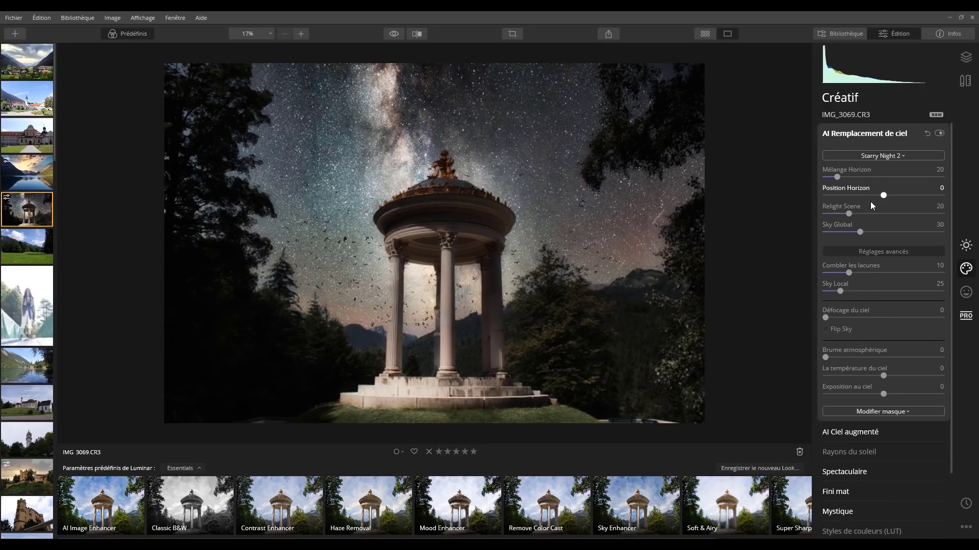
left_click_drag(830, 319, 830, 319)
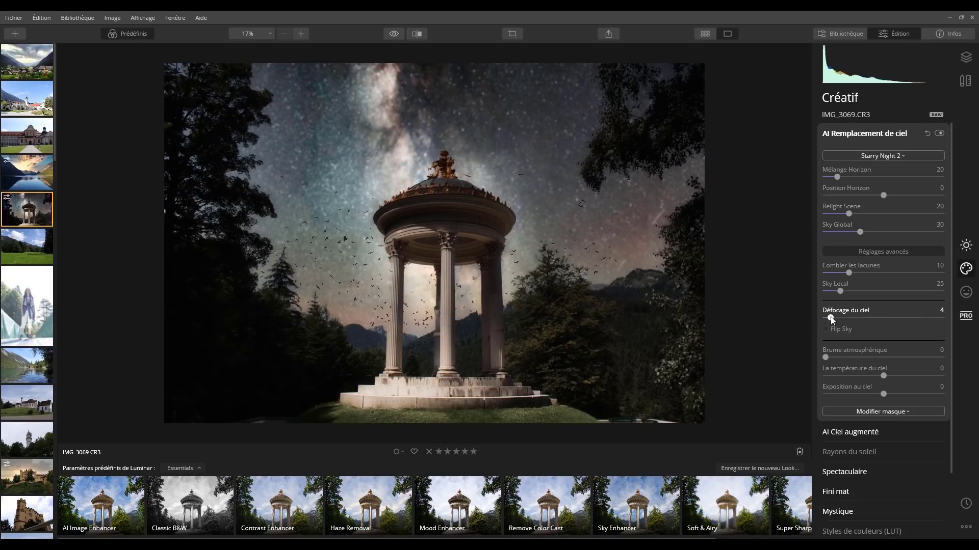
left_click_drag(830, 317, 829, 317)
left_click_drag(830, 318, 800, 320)
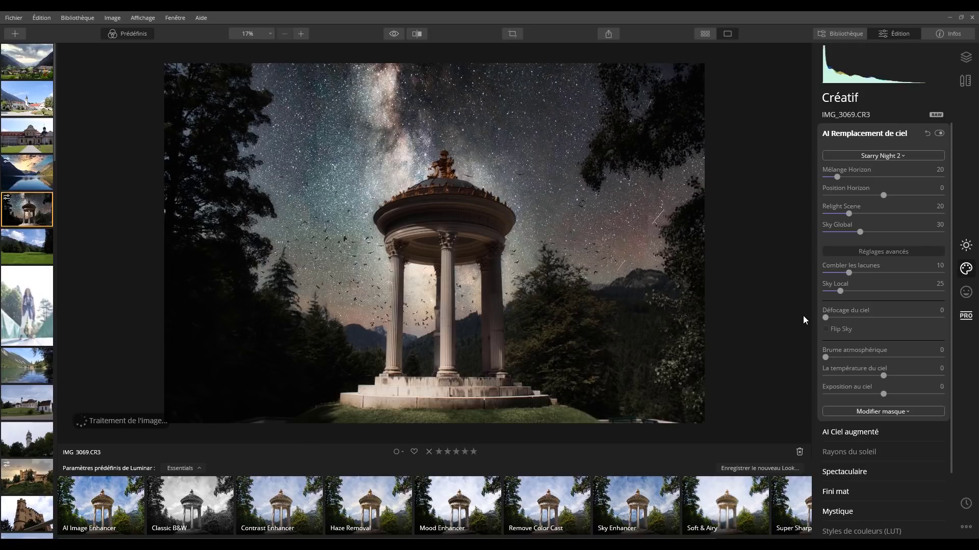
- Try the replacement skies Starry Night 1, Galaxy 2 and Galaxy 1 on the temple photo
left_click(881, 156)
left_click(852, 415)
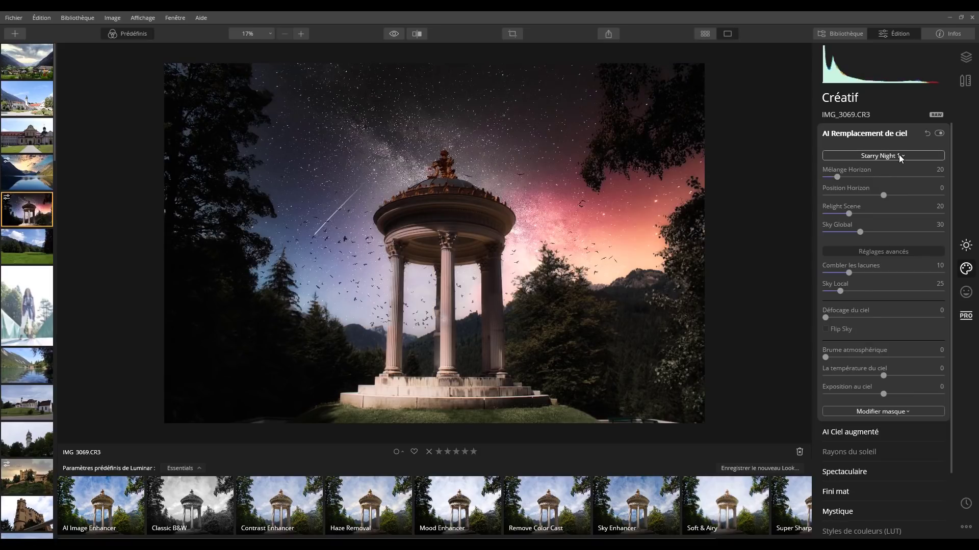
left_click(900, 158)
left_click(862, 395)
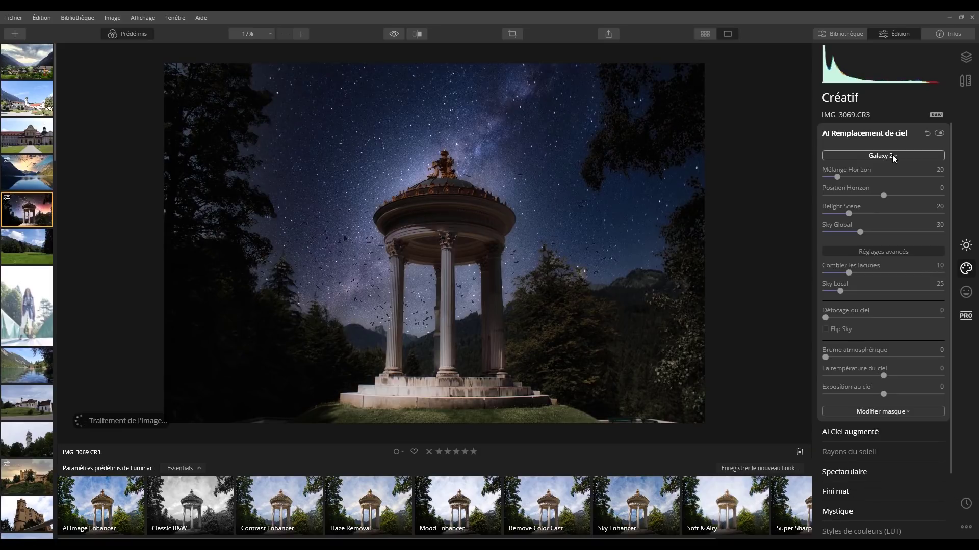
left_click(892, 156)
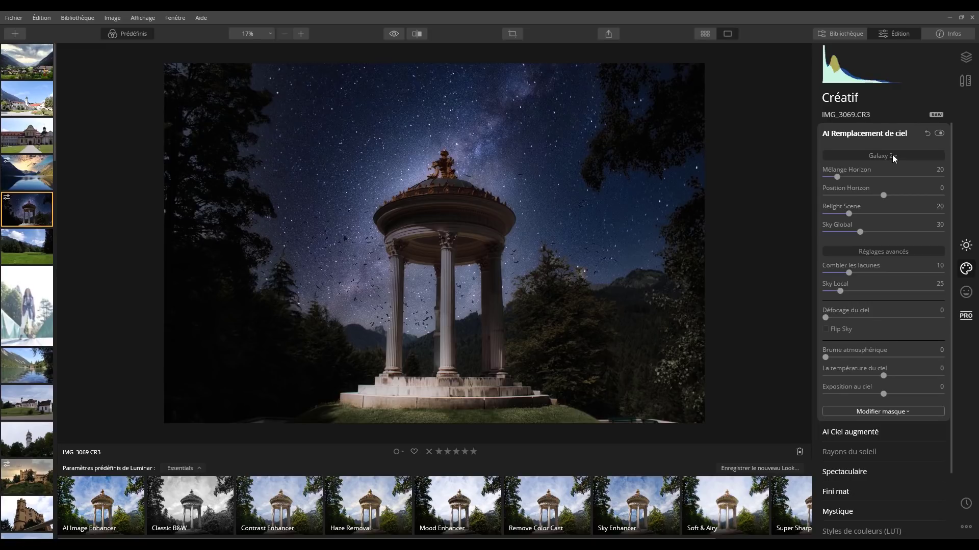
left_click(839, 396)
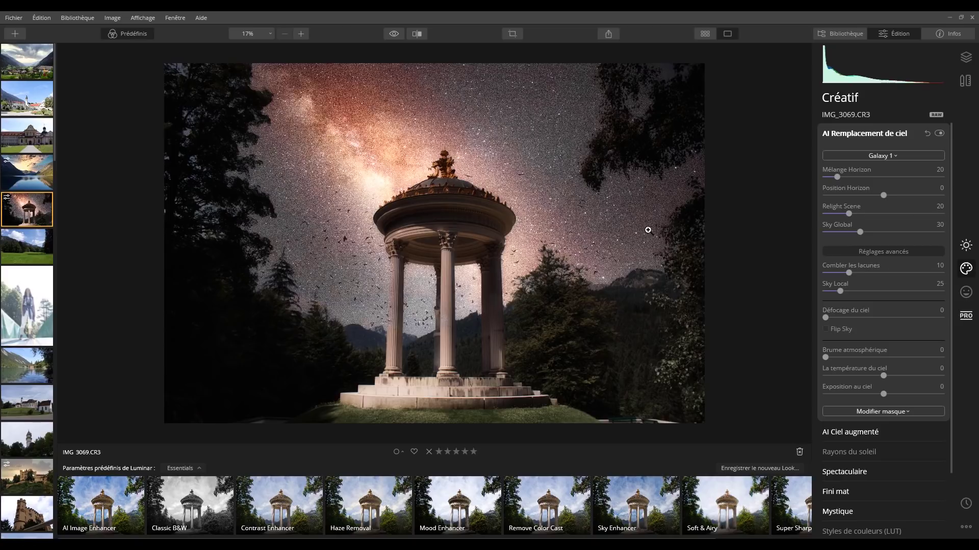
- Replace the sky with Dramatic Sunset 7 and reopen the list of replacement skies
left_click(901, 156)
left_click(834, 387)
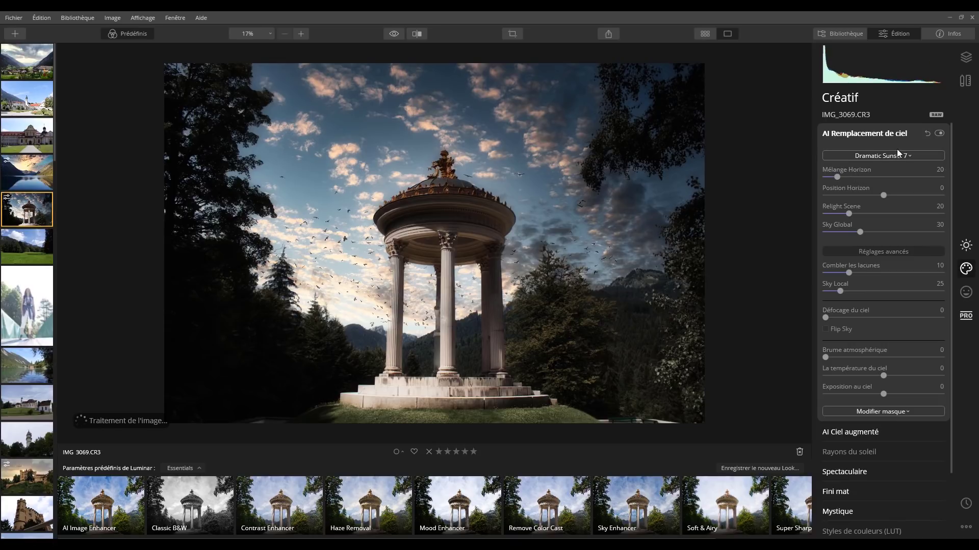
left_click(899, 156)
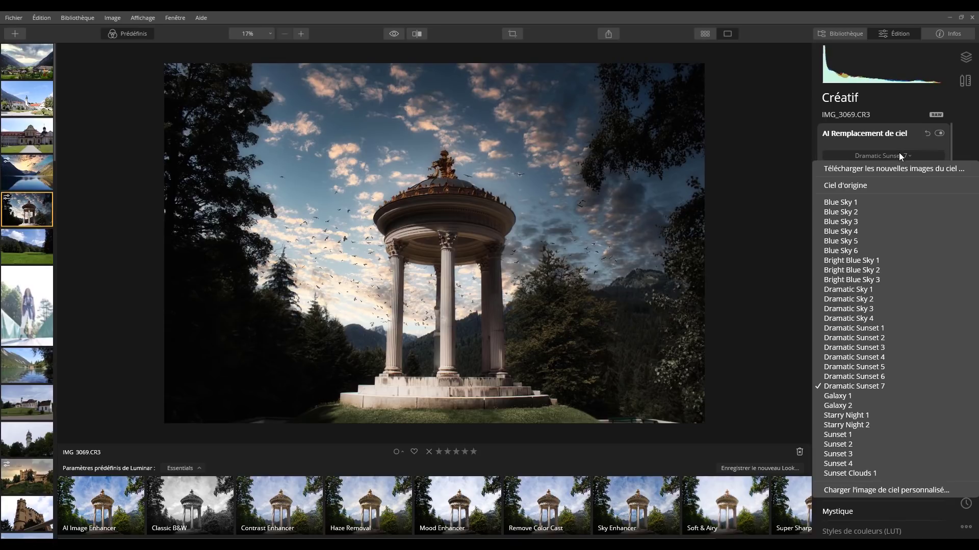
- Replace the temple photo's sky with Dramatic Sunset 5
left_click(858, 378)
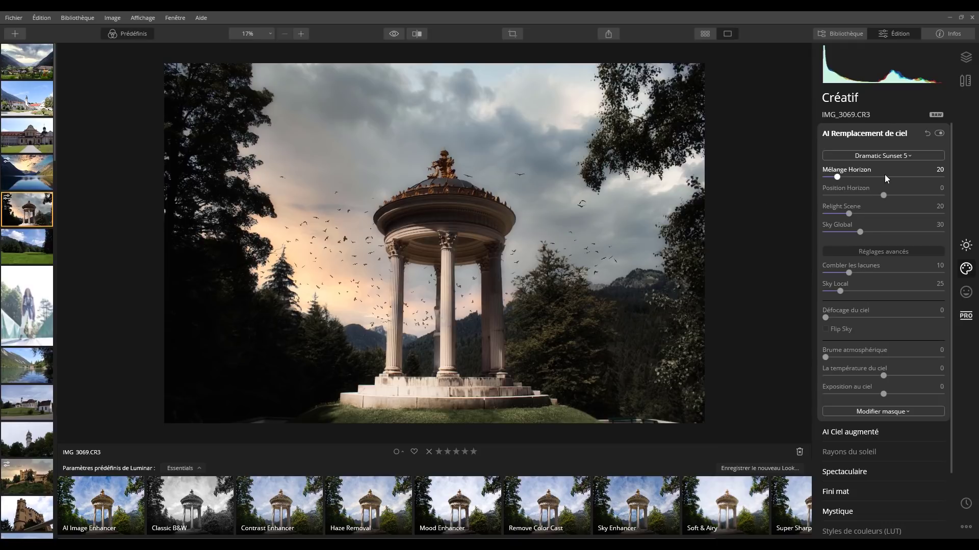
left_click(873, 138)
left_click(873, 154)
- In Amélioration des couleurs, set the temple photo's Éclat to 18 and the colour contrast Quantité to 9
left_click(853, 152)
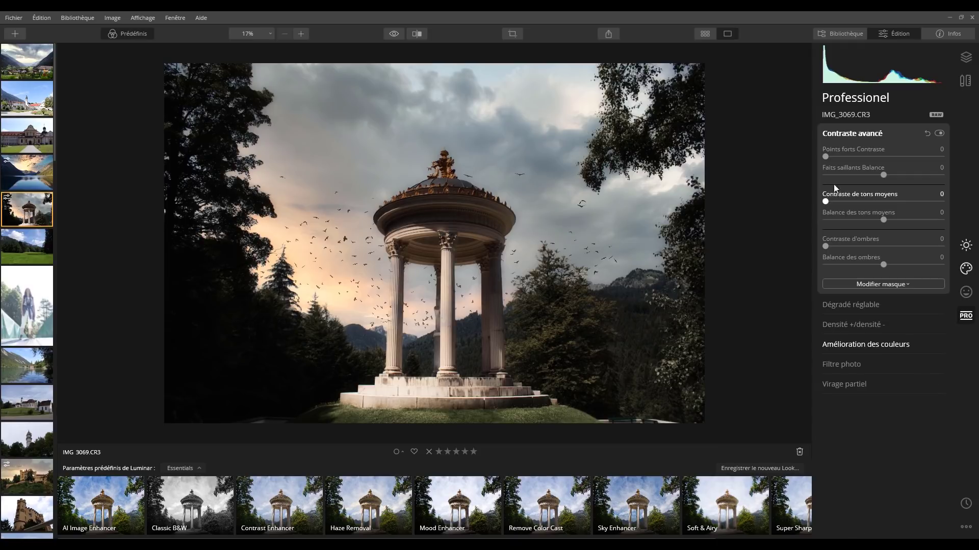
left_click(855, 345)
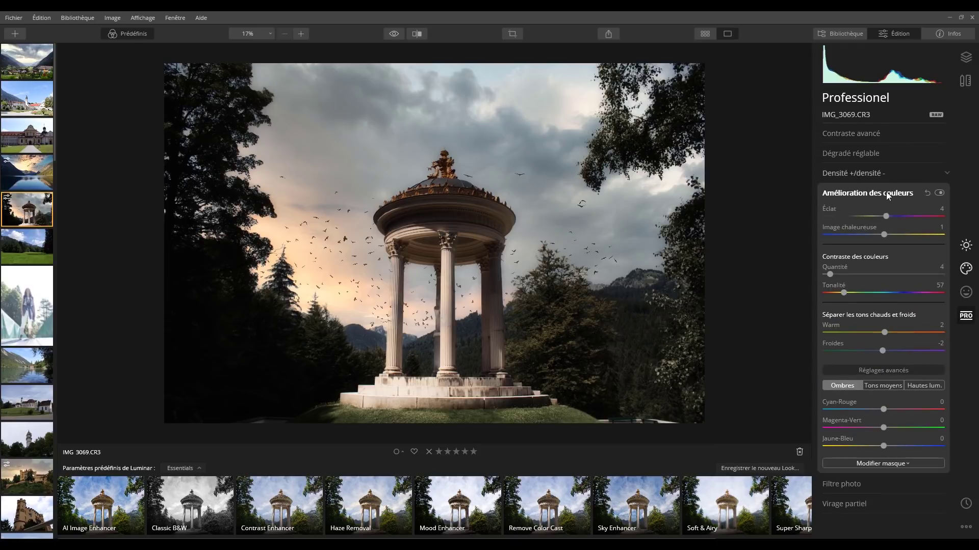
left_click_drag(886, 217, 894, 217)
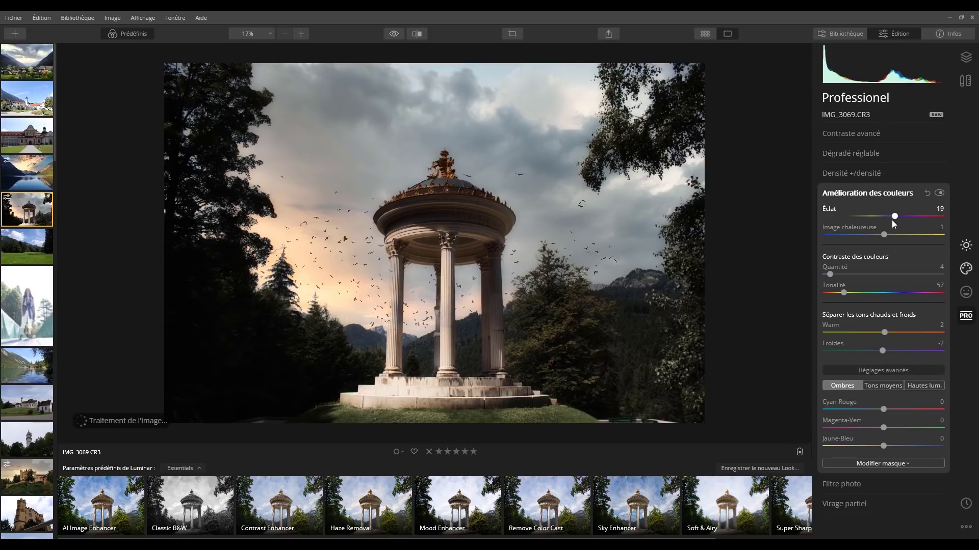
mouse_move(829, 274)
left_mouse_down()
mouse_move(912, 273)
mouse_move(826, 274)
mouse_move(835, 274)
left_mouse_up()
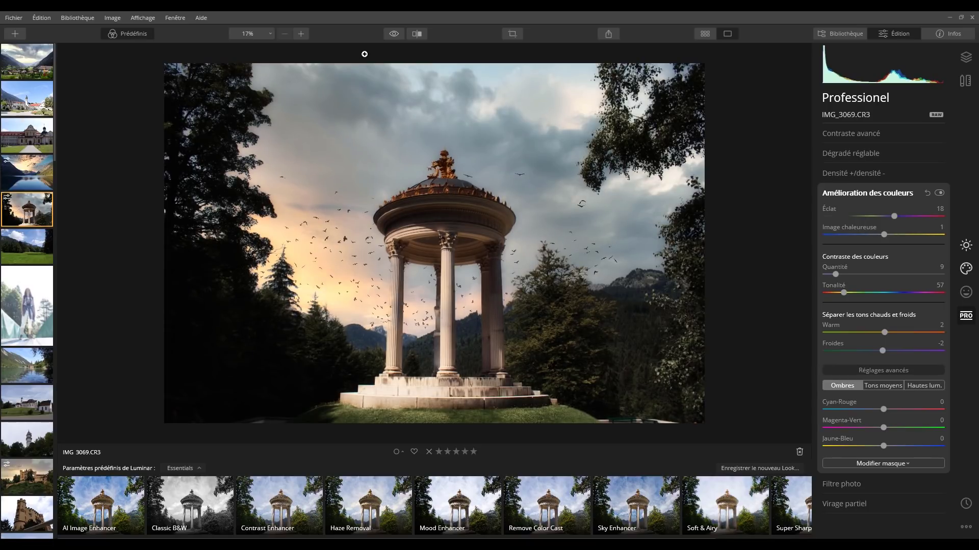
- Compare the edited temple photo with its unedited original
left_click(393, 34)
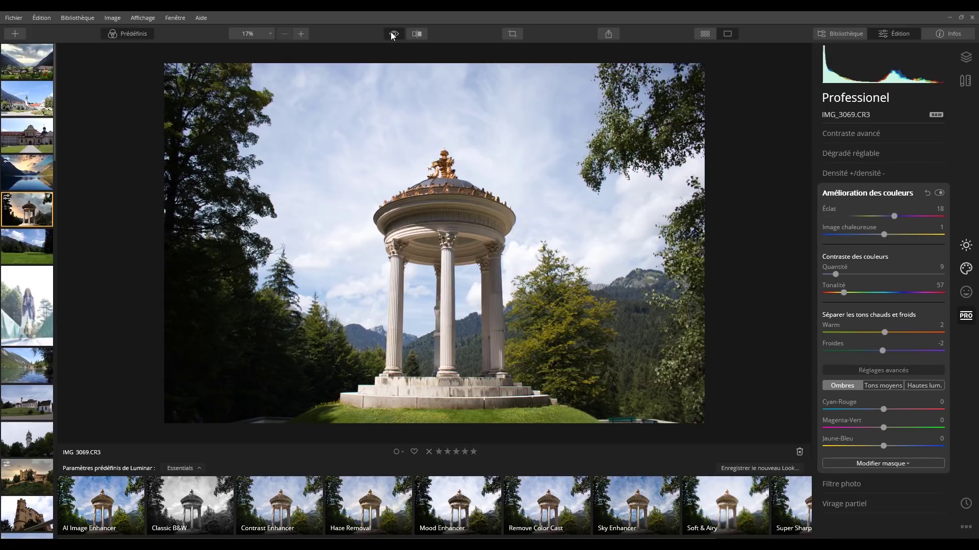
left_click(394, 34)
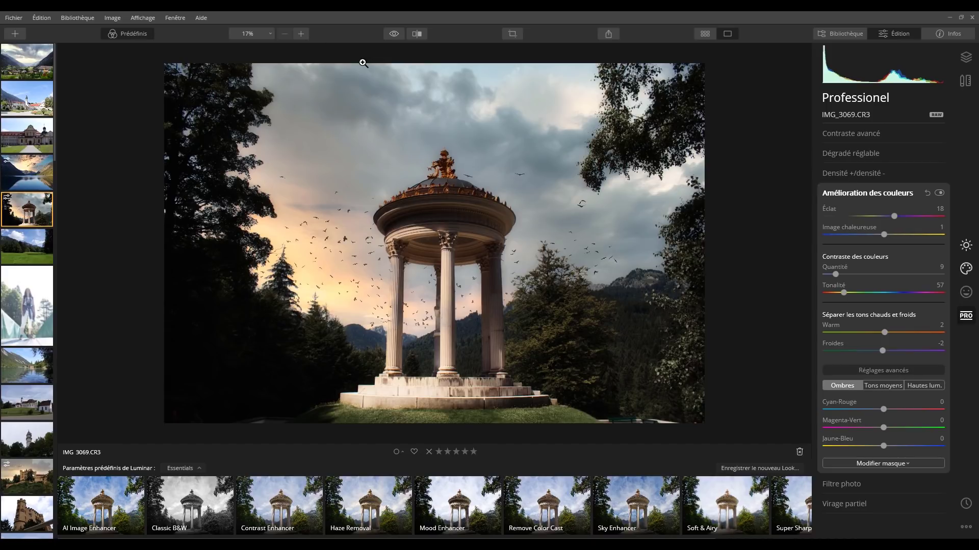
left_click(396, 32)
left_click(396, 33)
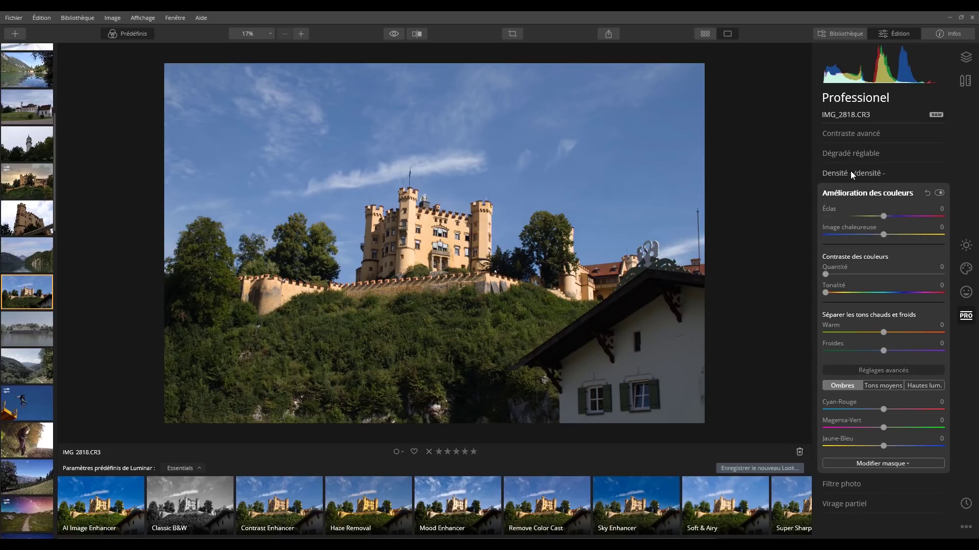
- Replace the sky of the castle photo IMG_2818.CR3 with Blue Sky 5 and compare it with the original
left_click(858, 193)
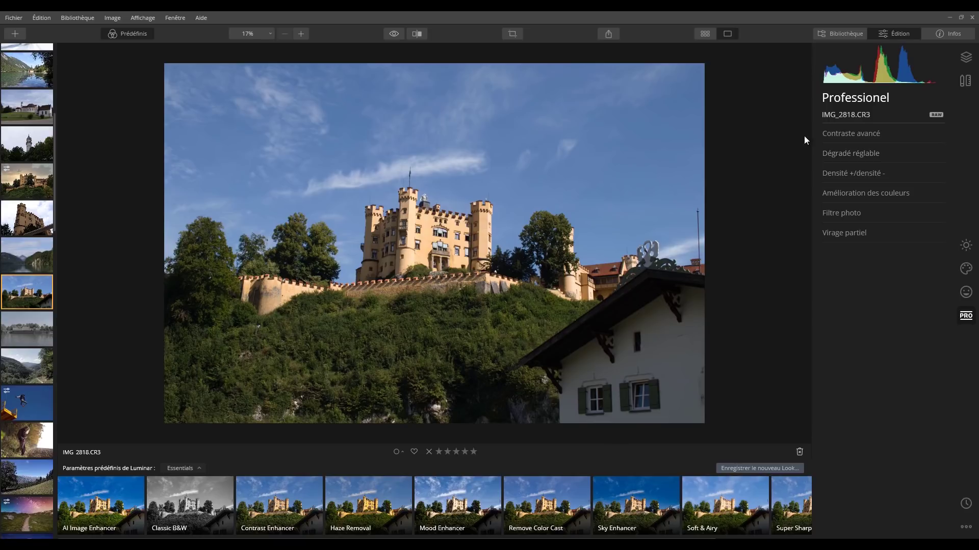
left_click(965, 268)
left_click(850, 132)
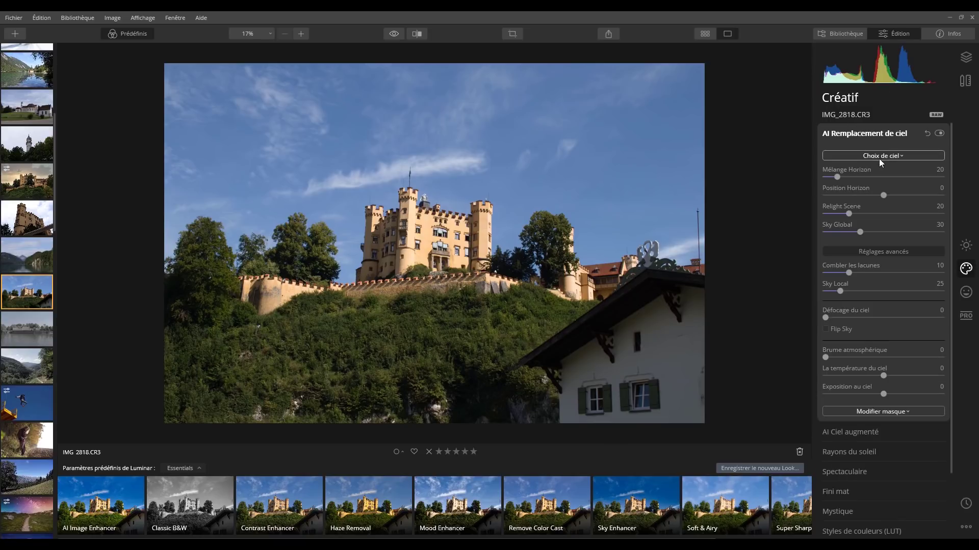
left_click(879, 157)
left_click(879, 238)
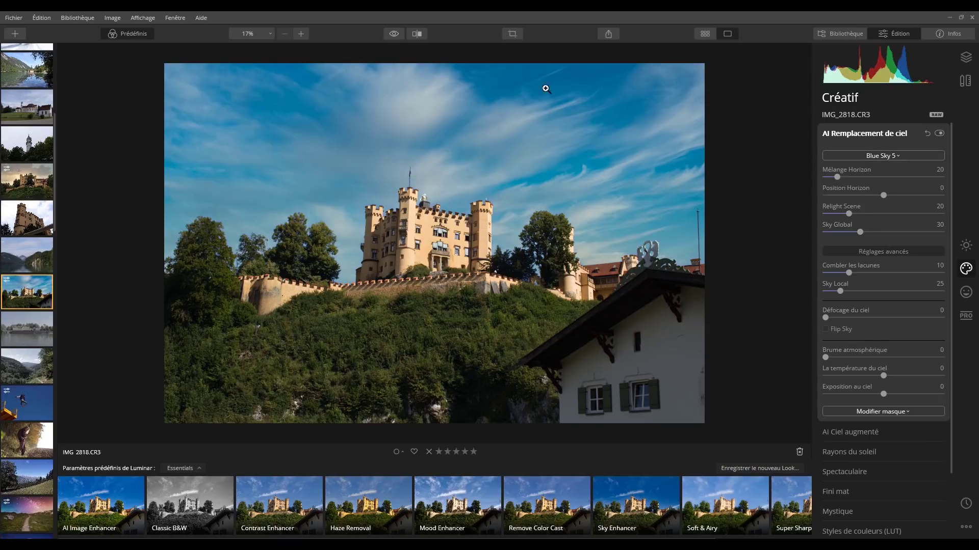
left_click_drag(395, 37, 395, 36)
- In AI Ciel augmenté, try Aurora 1 and settle on the Balloon 1 object for the castle sky, with Quantité 100
left_click(876, 136)
left_click(854, 152)
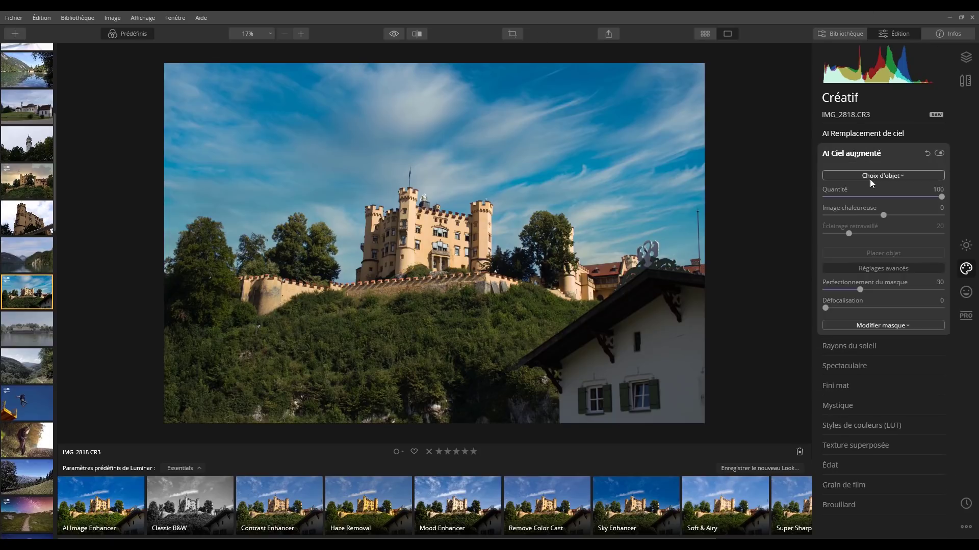
left_click(870, 176)
left_click(856, 189)
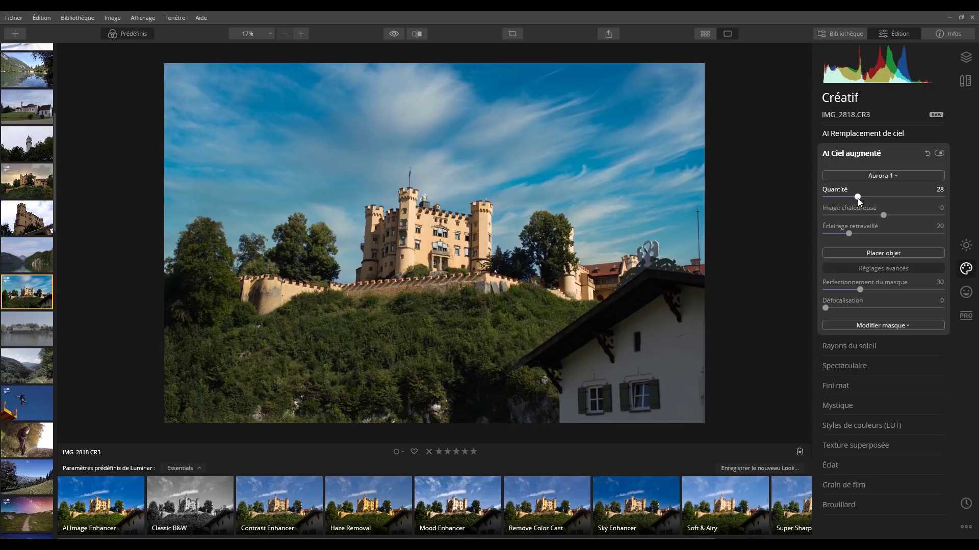
left_click(884, 176)
left_click(861, 198)
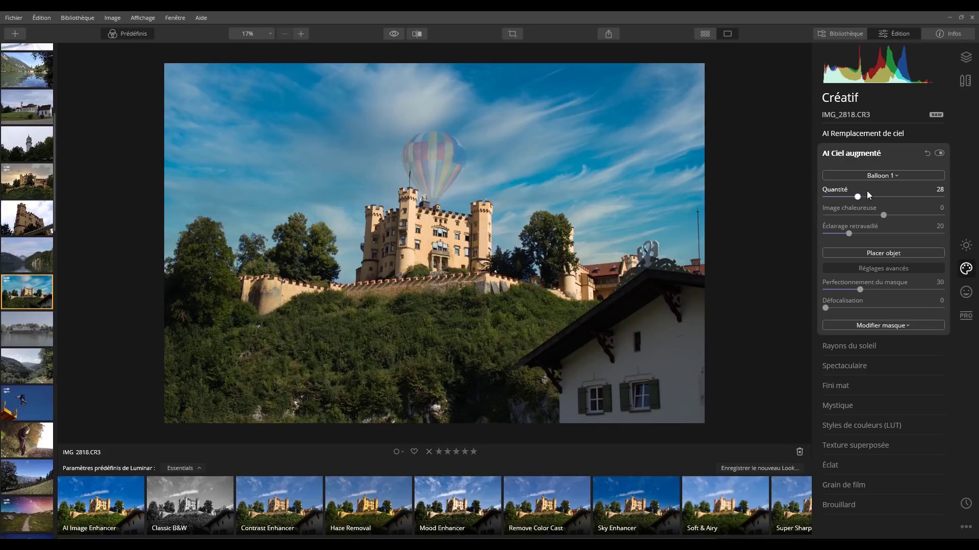
left_click_drag(860, 198, 947, 194)
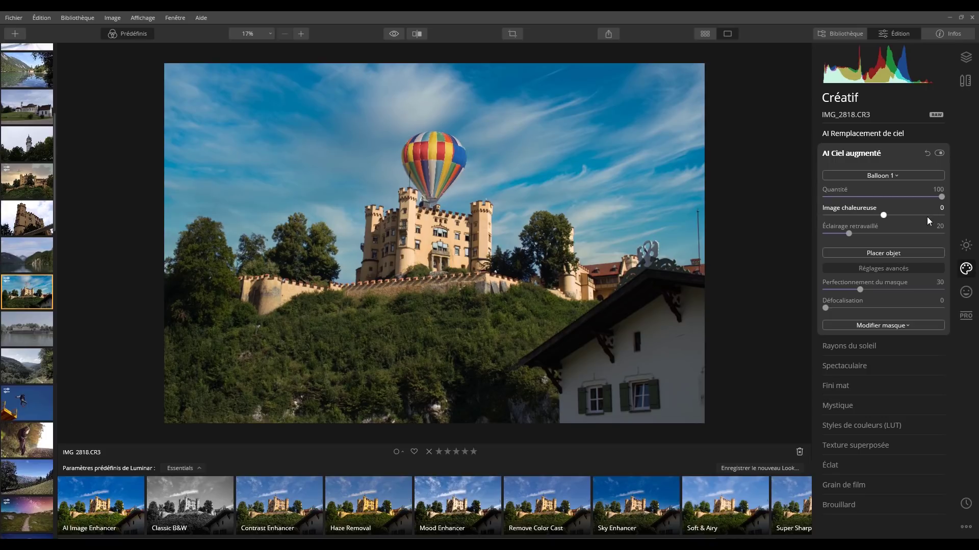
- Reposition the balloon in the sky above and to the left of the castle's tall tower and make it slightly smaller
left_click(891, 253)
left_click_drag(434, 163, 389, 149)
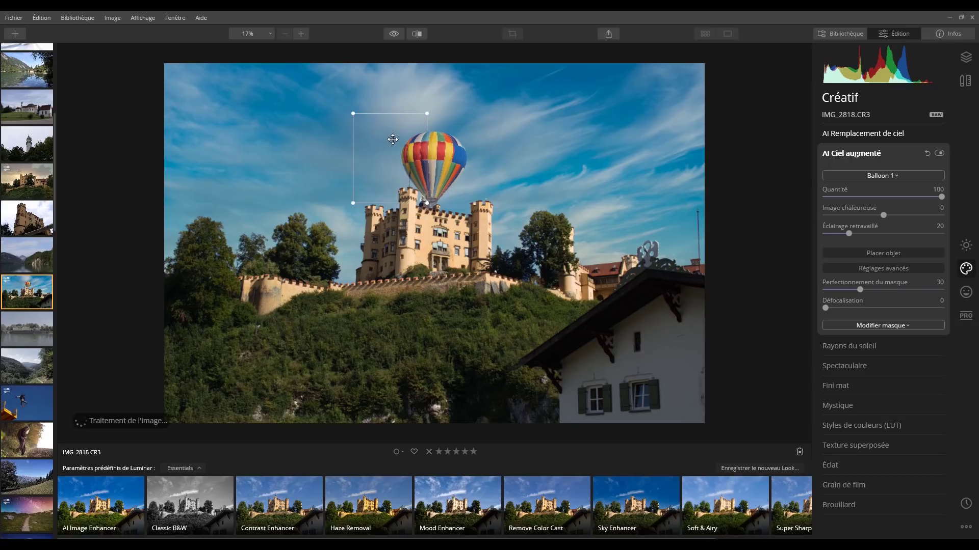
left_click_drag(412, 115, 399, 131)
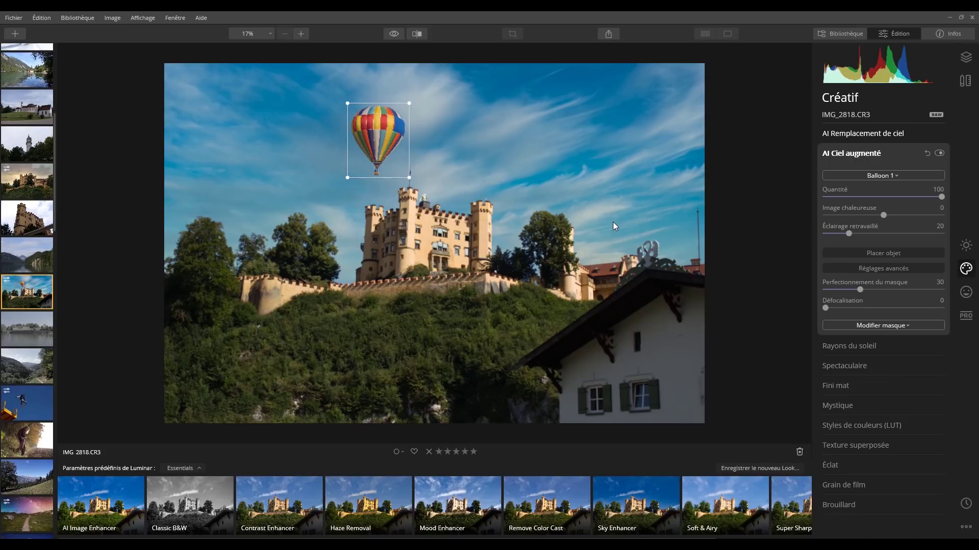
left_click(883, 255)
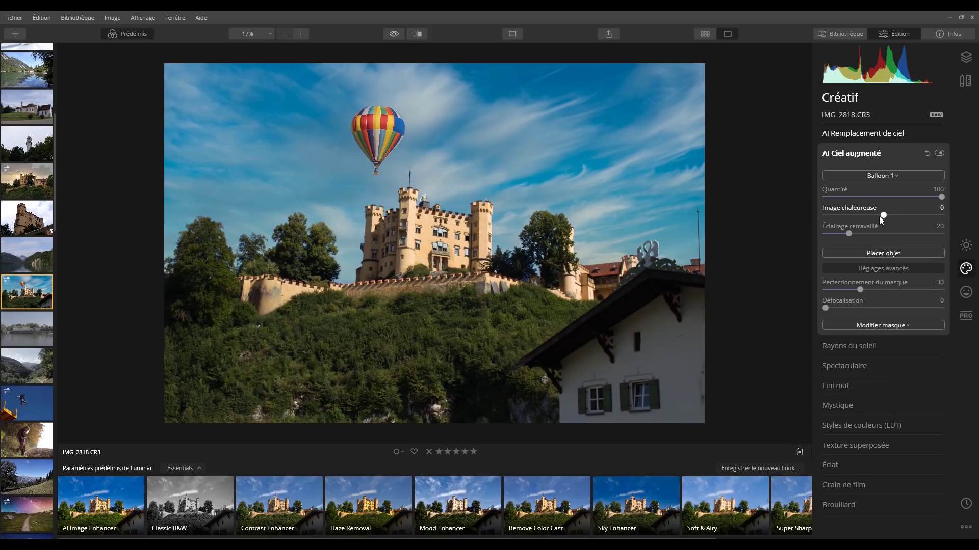
- Set the balloon's Éclairage retravaillé to 11 and compare the castle photo with its unedited original
double_click(888, 234)
left_click_drag(825, 234, 837, 233)
left_click(391, 35)
left_click(390, 35)
left_click(391, 36)
left_click(391, 36)
- Examine the castle towers and the balloon at 100% zoom, comparing the replaced sky's edges with the original
left_click(306, 37)
left_click(299, 35)
left_click(298, 35)
left_click_drag(492, 173, 465, 301)
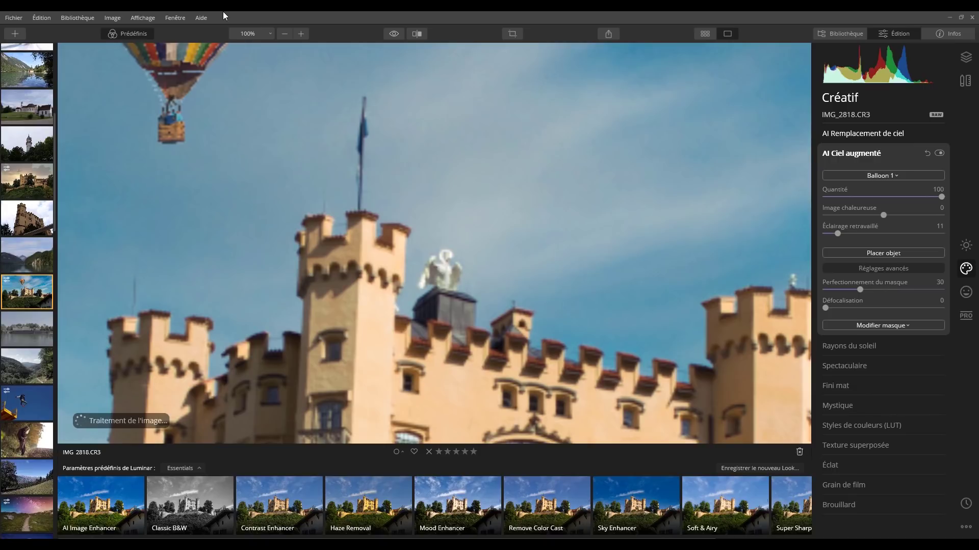
left_click(397, 34)
double_click(396, 35)
left_click(397, 34)
left_click(397, 35)
left_click(397, 35)
left_click(396, 35)
left_click(396, 35)
left_click(396, 34)
double_click(396, 35)
left_click(397, 34)
left_click(396, 34)
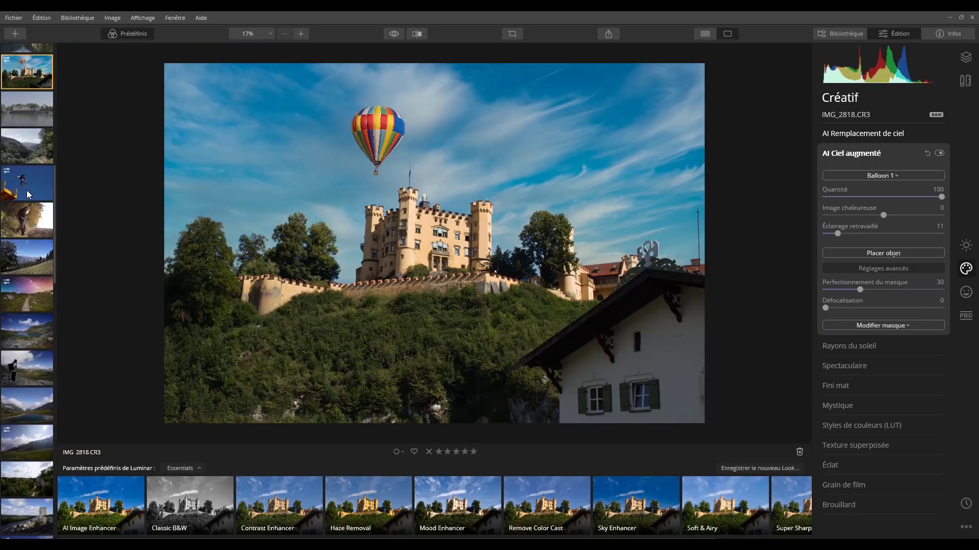
- Open the photo of the jumping man, IMG_1412.CR3, and replace its sky with Blue Sky 3
key("Right")
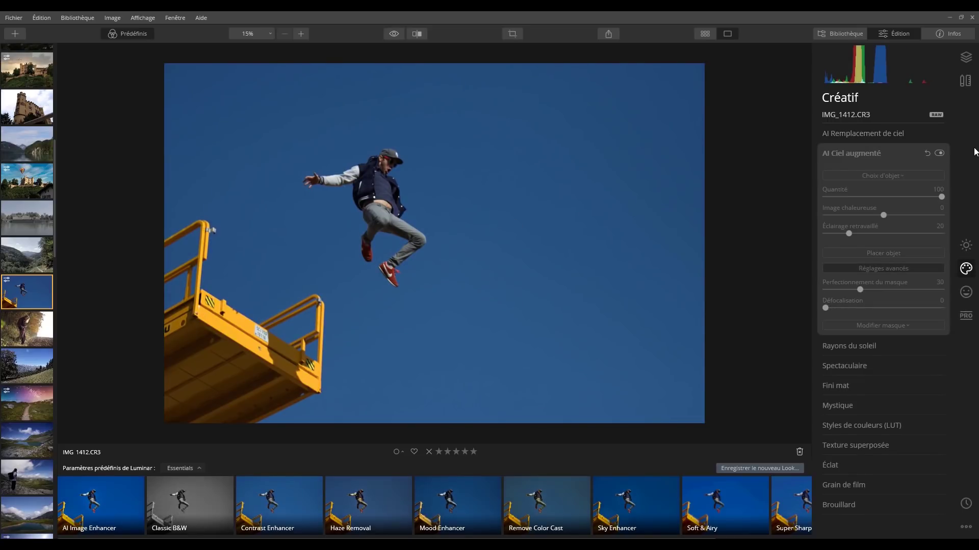
left_click(888, 137)
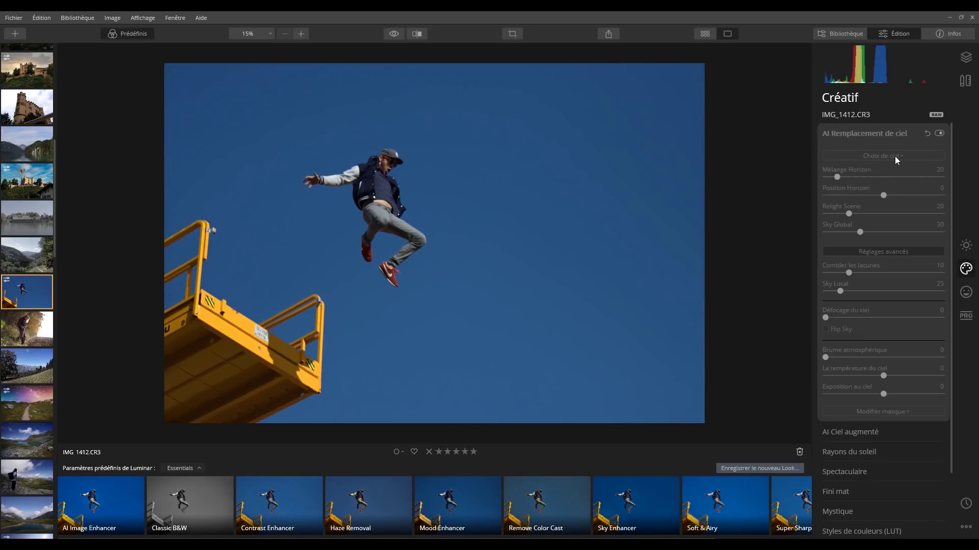
left_click(896, 156)
left_click(867, 221)
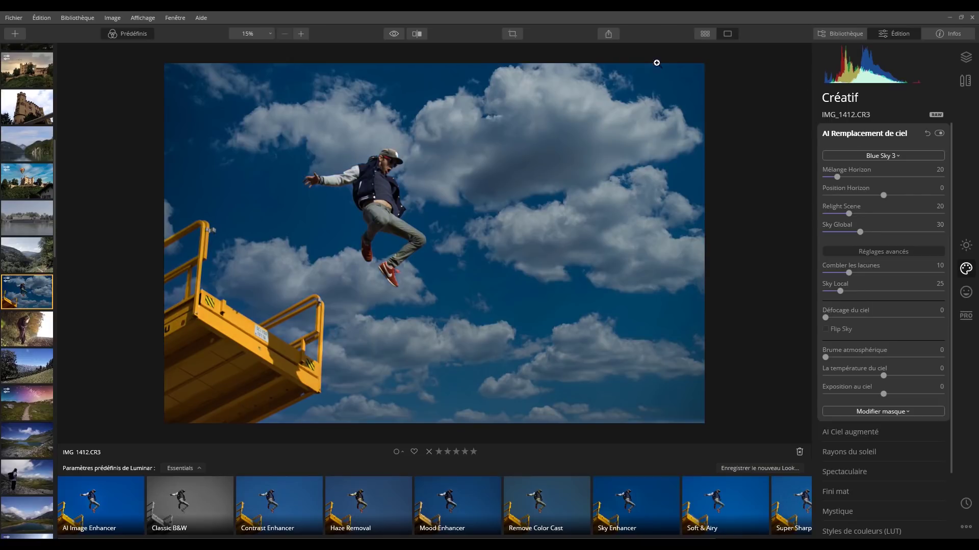
- Try the Dramatic Sky 1 and Dramatic Sunset 1 skies on the jumping man photo
left_click(885, 157)
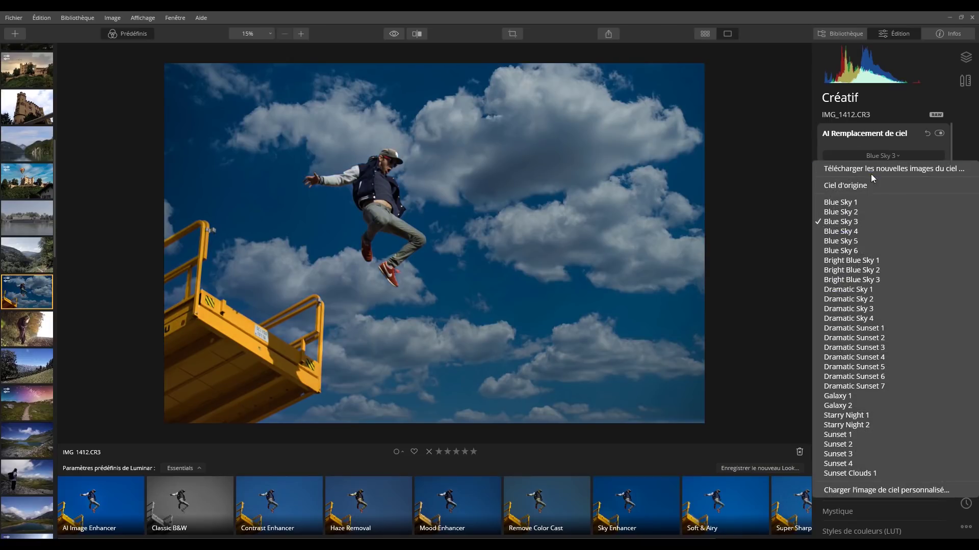
left_click(865, 290)
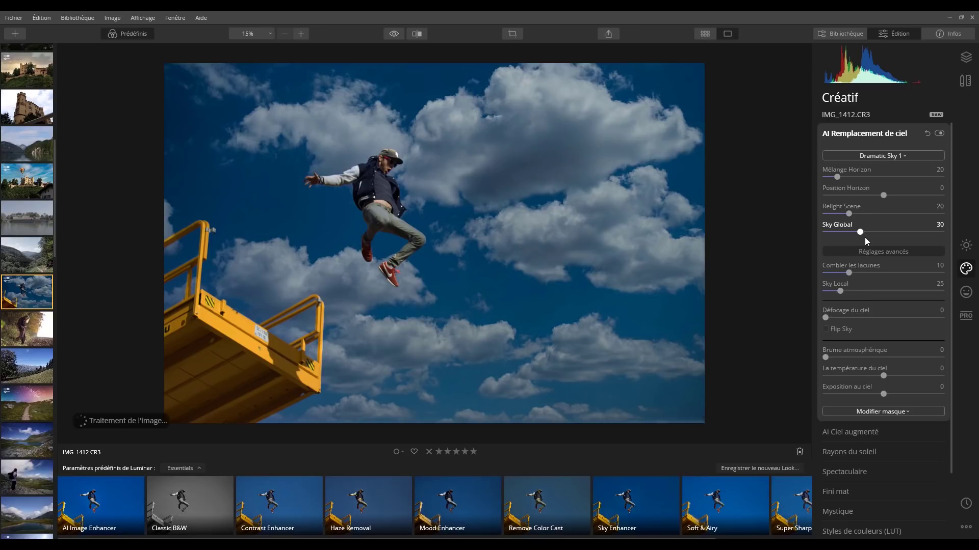
left_click(892, 158)
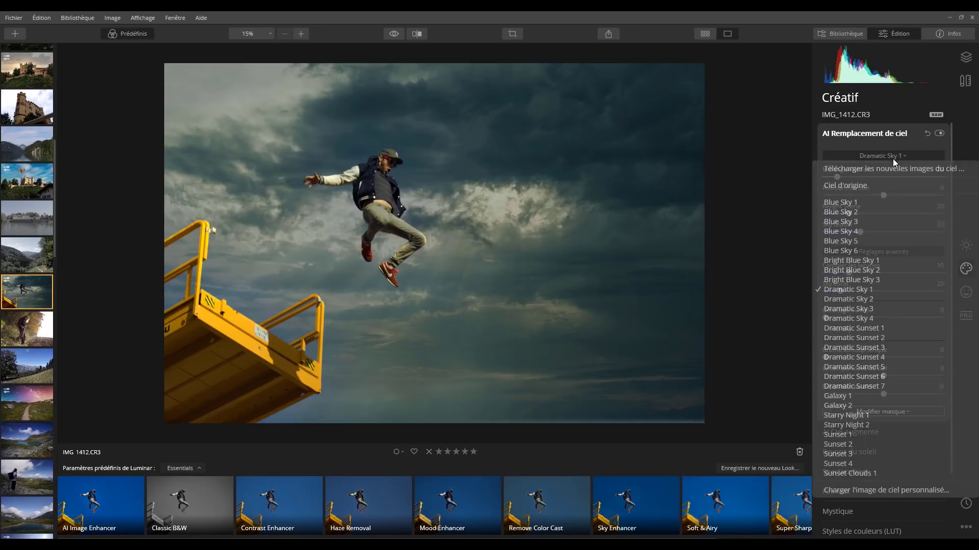
left_click(851, 329)
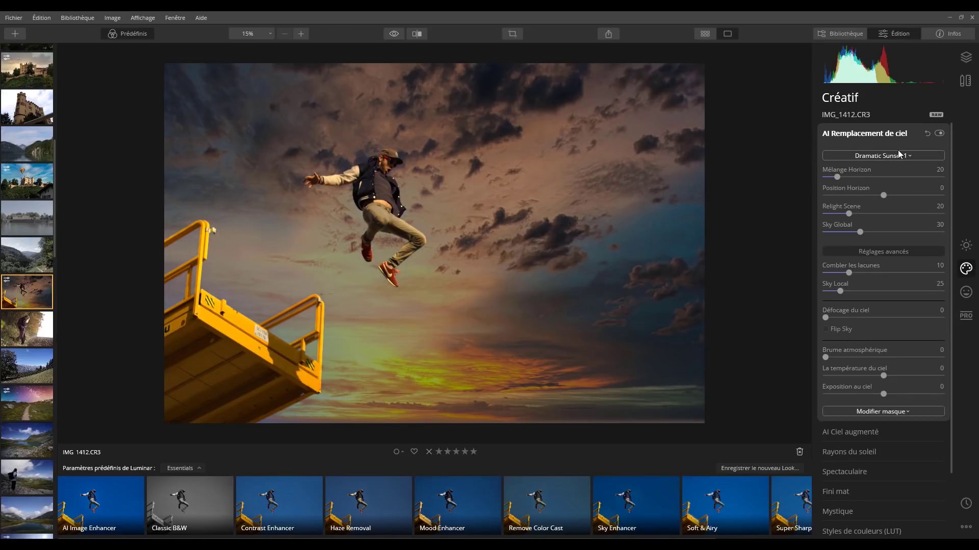
- Try further replacement skies behind the jumping man: Dramatic Sunset 2, Dramatic Sunset 4, Sunset 3 and Dramatic Sunset 3
left_click(899, 154)
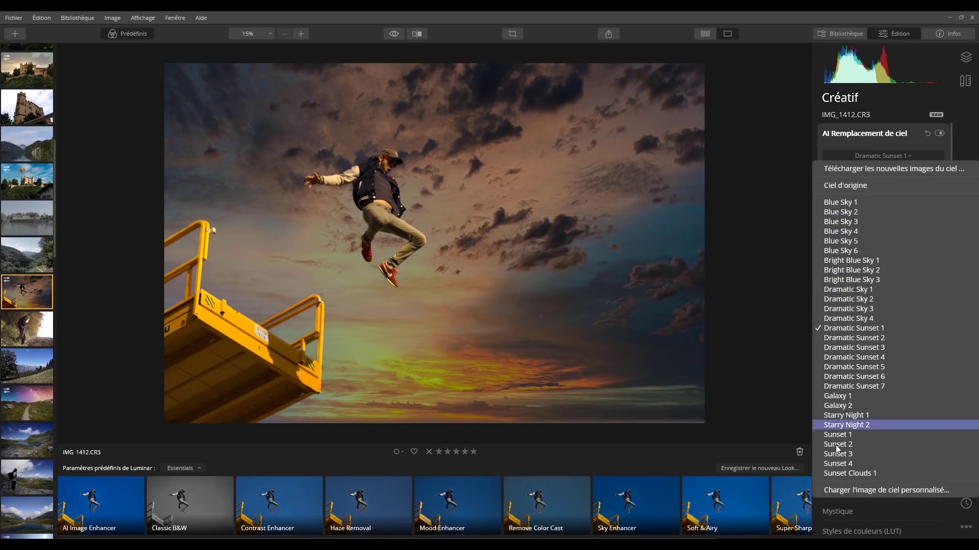
left_click(863, 339)
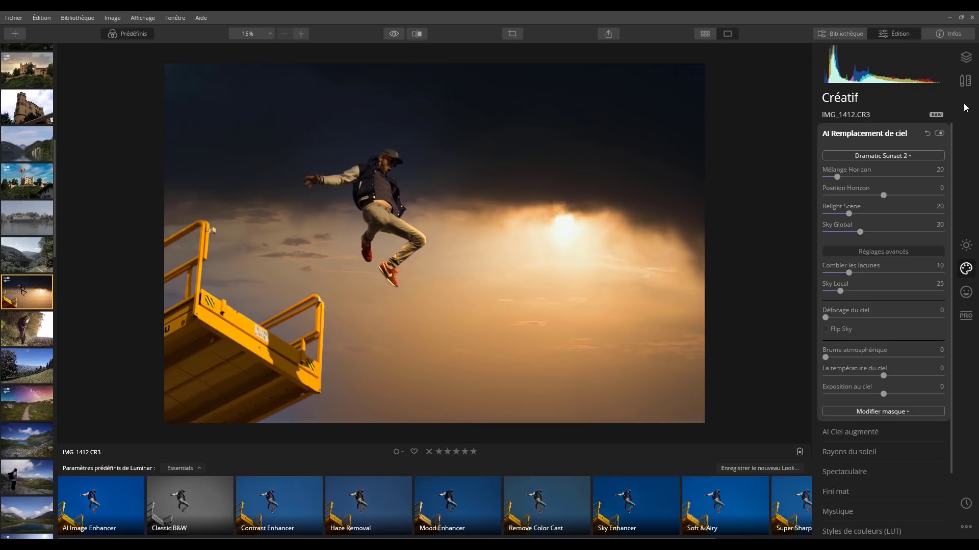
left_click(883, 156)
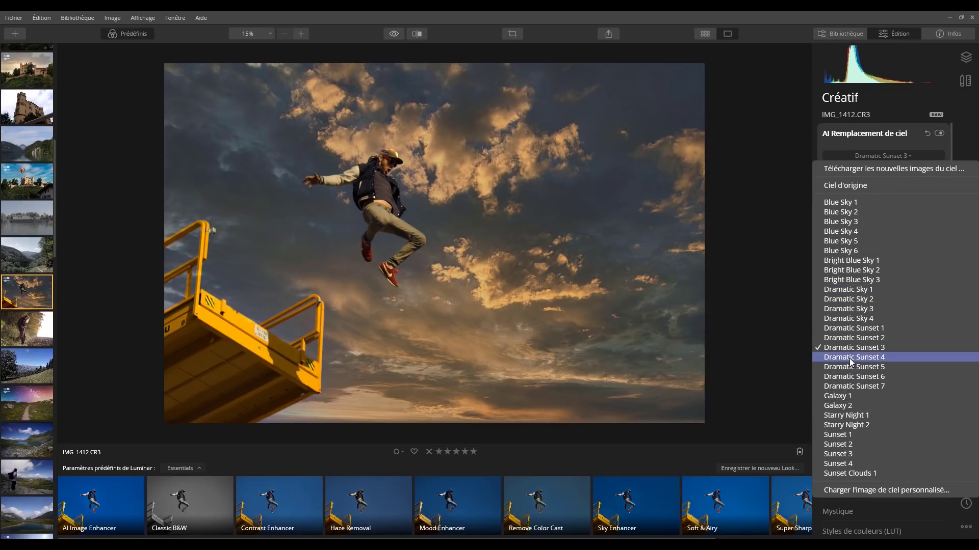
left_click(852, 357)
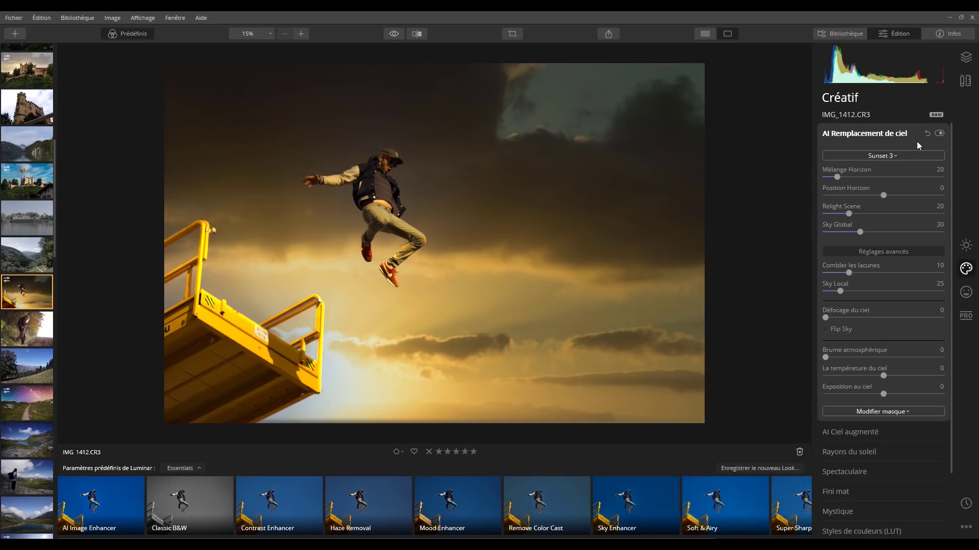
left_click(896, 156)
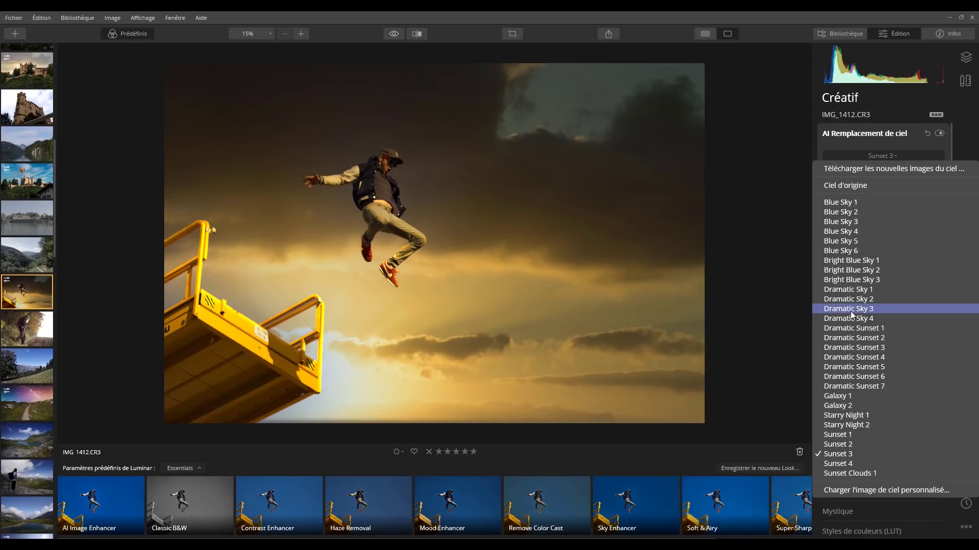
left_click(873, 348)
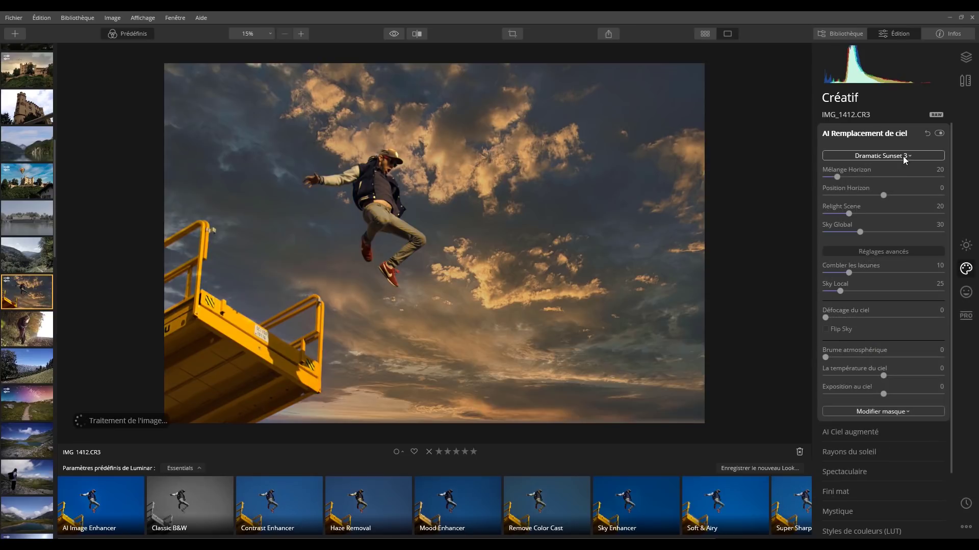
- Set the jumping man photo's sky to Dramatic Sunset 2 and compare the result with the original
left_click(905, 157)
left_click(876, 336)
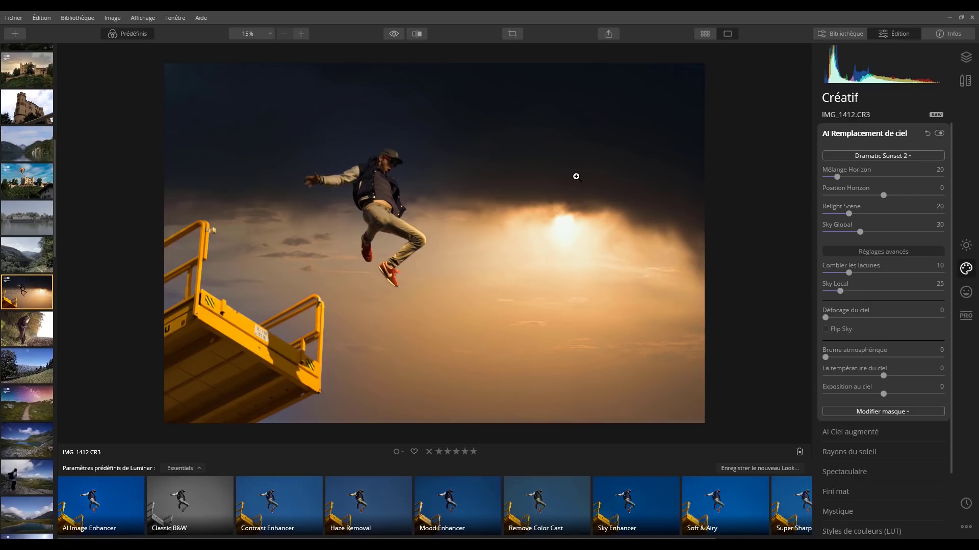
left_click(396, 35)
left_click(396, 35)
left_click(396, 35)
left_click(396, 35)
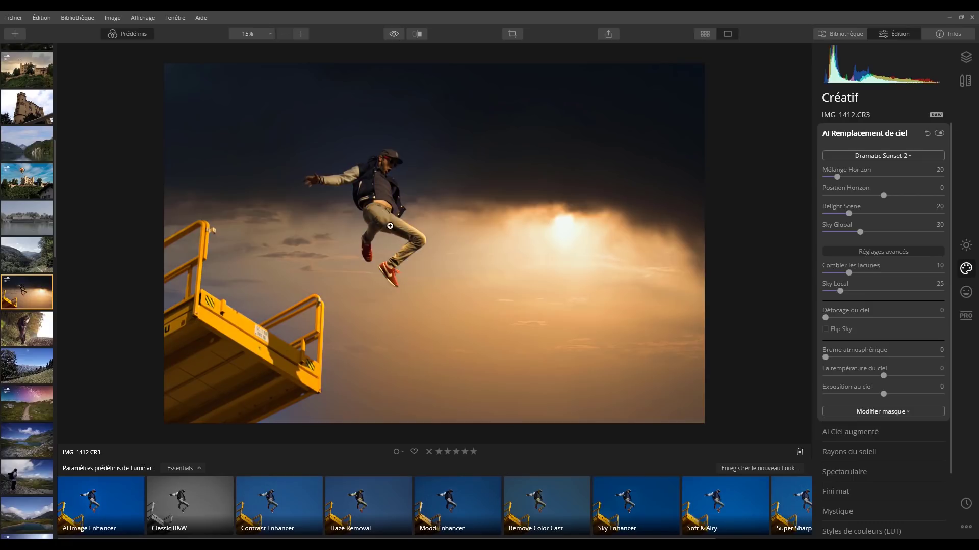
- Try the Eagle 1 augmented-sky object on the jumping man photo, placing it in the bright sky below the sun
left_click(867, 134)
left_click(866, 156)
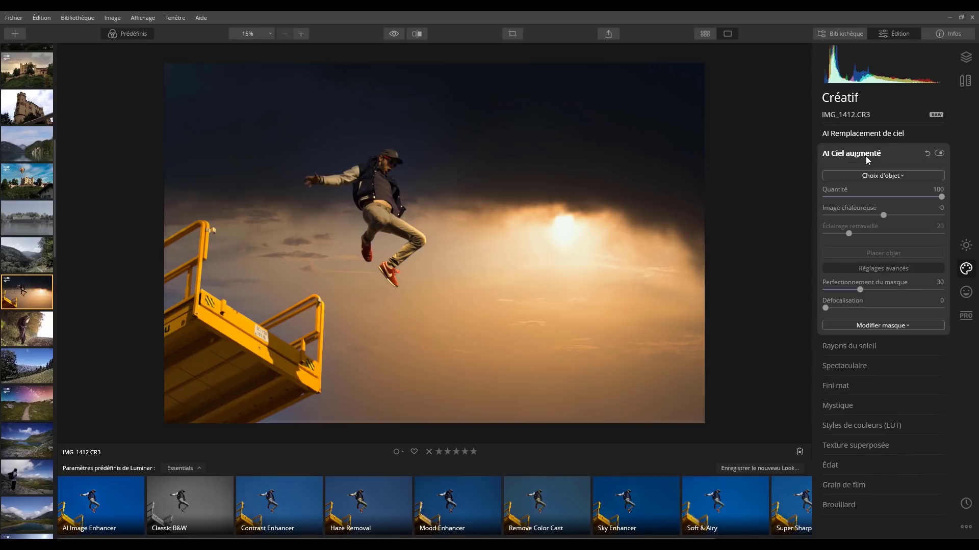
left_click(904, 175)
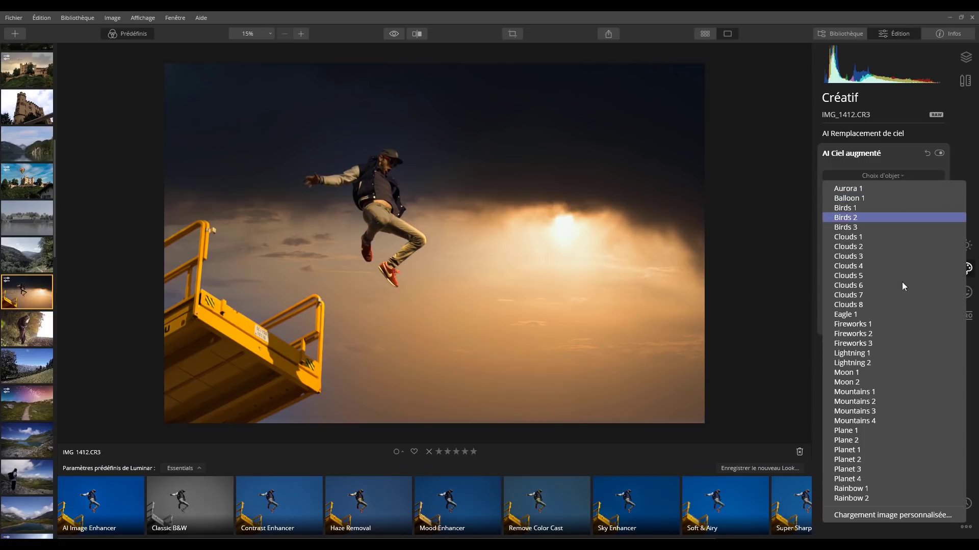
left_click(883, 314)
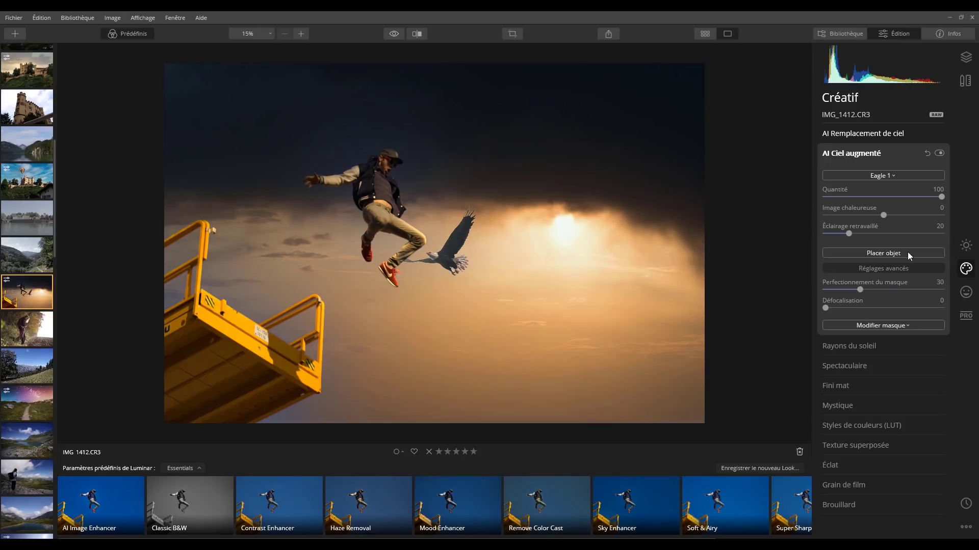
left_click(883, 253)
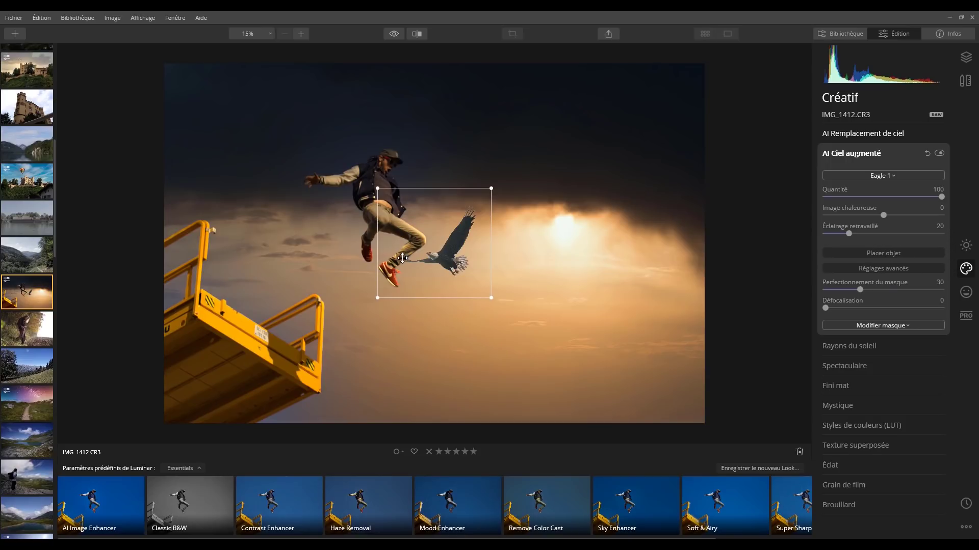
left_click_drag(442, 258, 575, 310)
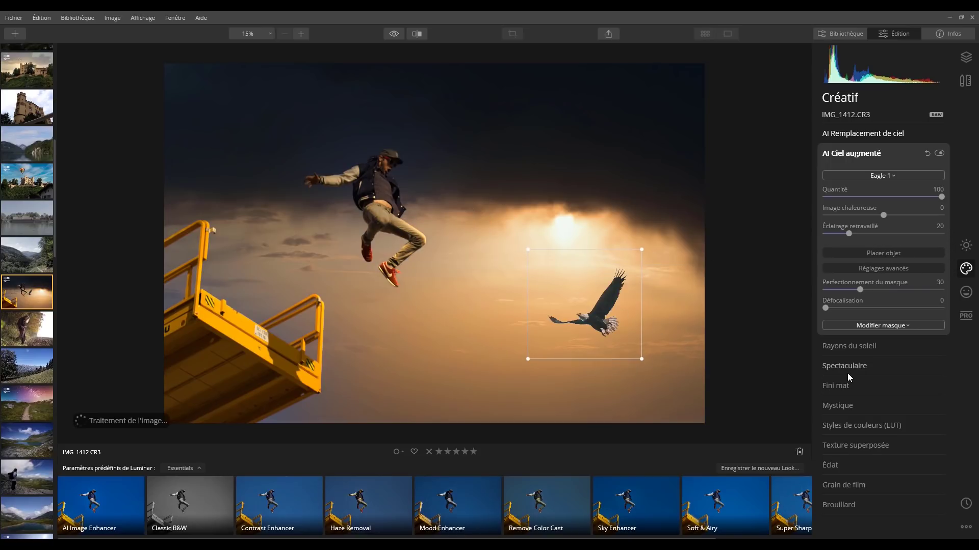
- Try the Moon 1 object instead of the eagle and move it below the sun
left_click(901, 176)
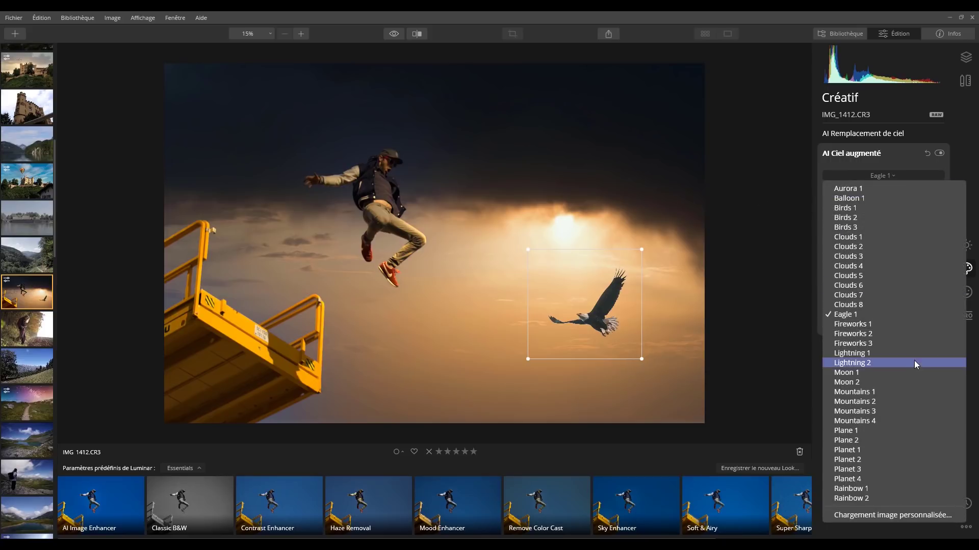
left_click(890, 374)
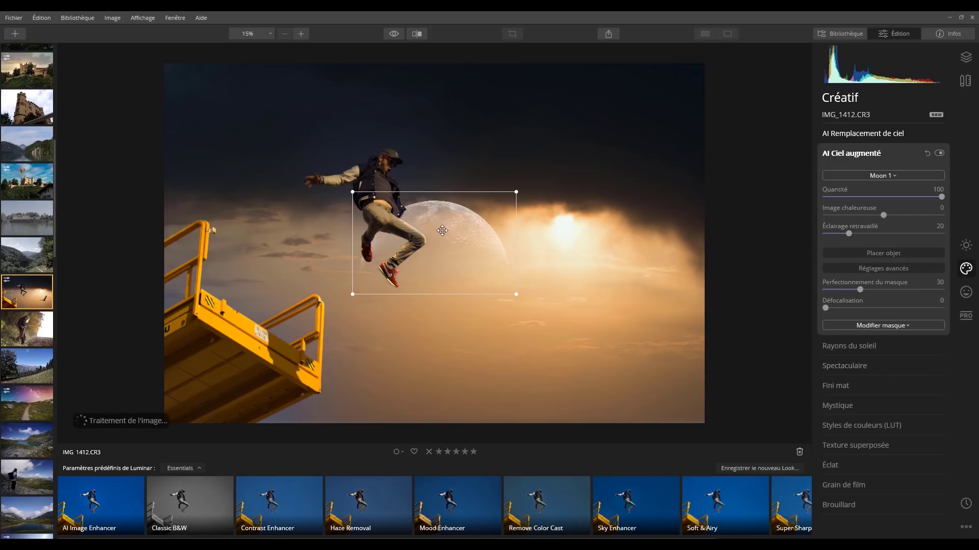
left_click_drag(459, 231, 595, 313)
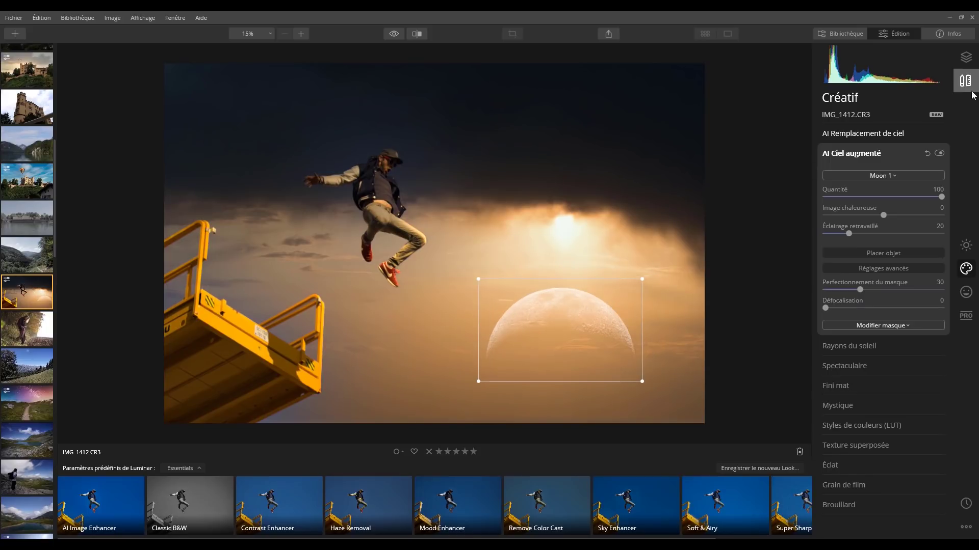
- Try the Planet 1 and Lightning 2 objects, moving the lightning up into the dark clouds
left_click(892, 175)
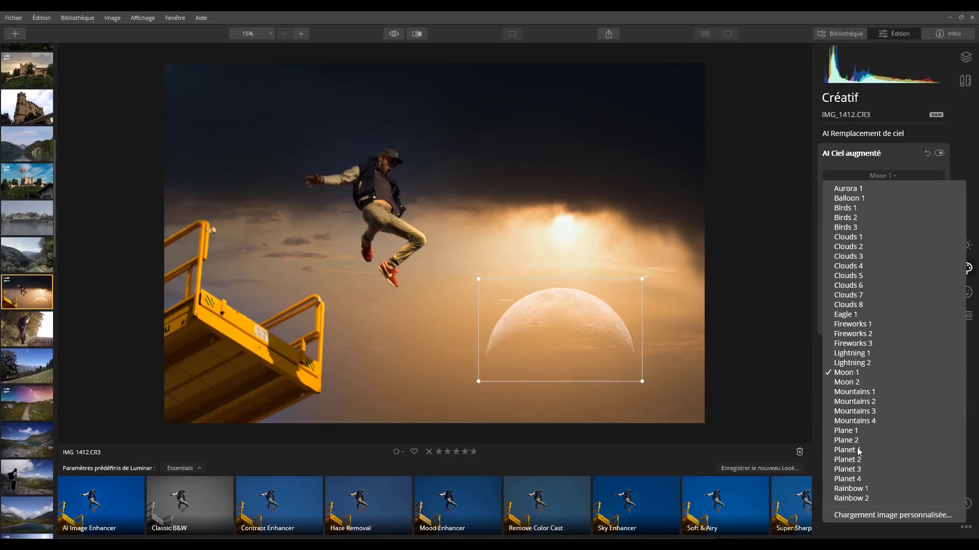
left_click(852, 363)
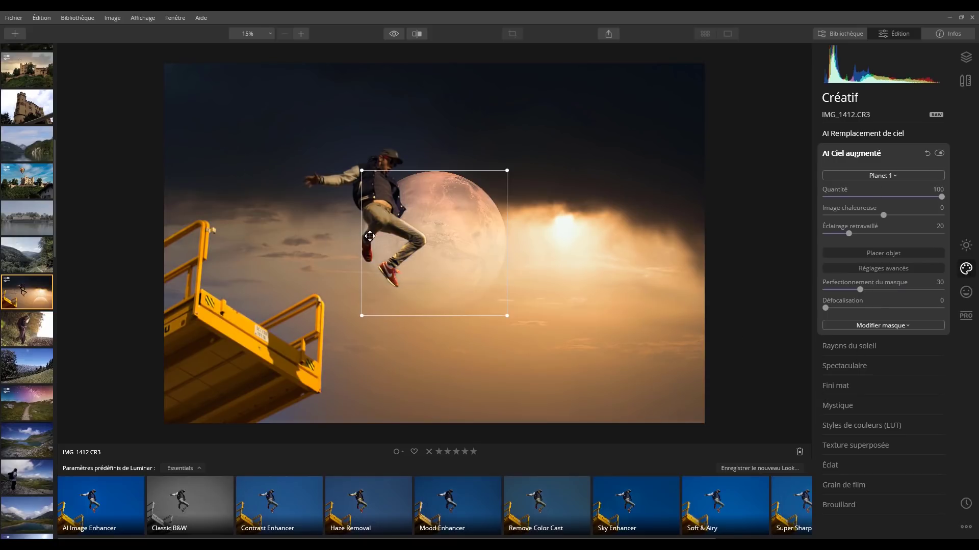
left_click_drag(553, 332, 579, 135)
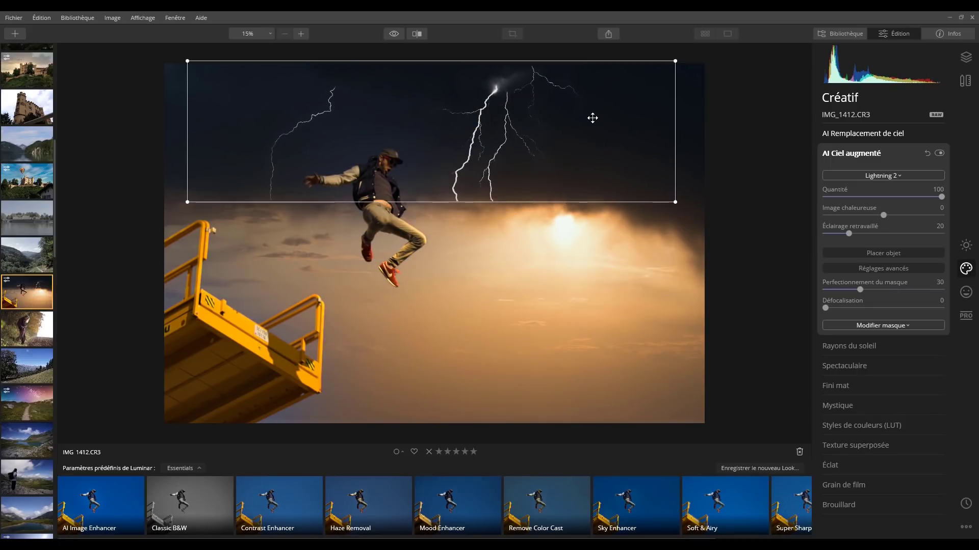
- Set the augmented-sky object to Lightning 1, place it in the dark clouds above the sun, and view the custom image option
left_click(907, 175)
left_click(853, 351)
left_click_drag(538, 312, 491, 154)
left_click_drag(415, 162, 606, 161)
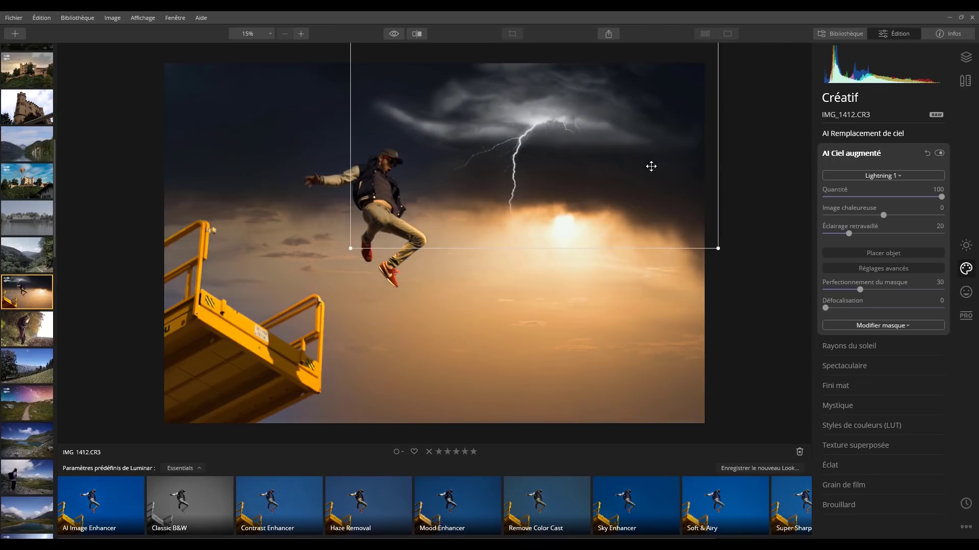
left_click(884, 253)
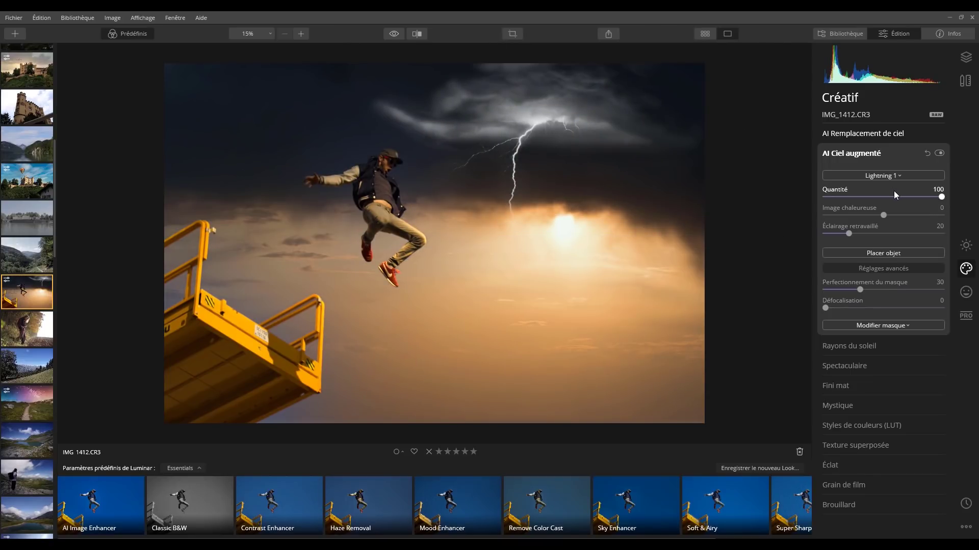
left_click(896, 175)
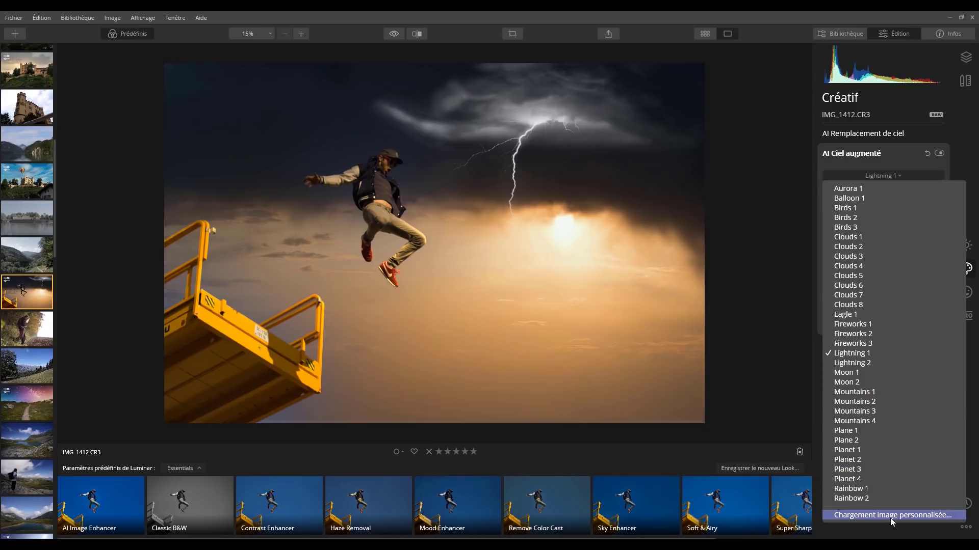
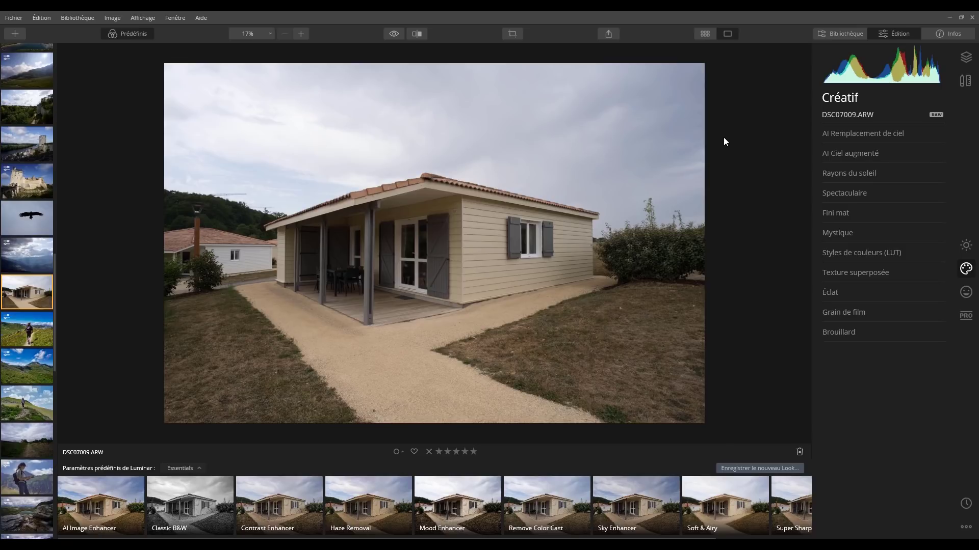
- Replace the sky of the house photo DSC07009.ARW, trying Blue Sky 2 and settling on Blue Sky 3
left_click(845, 136)
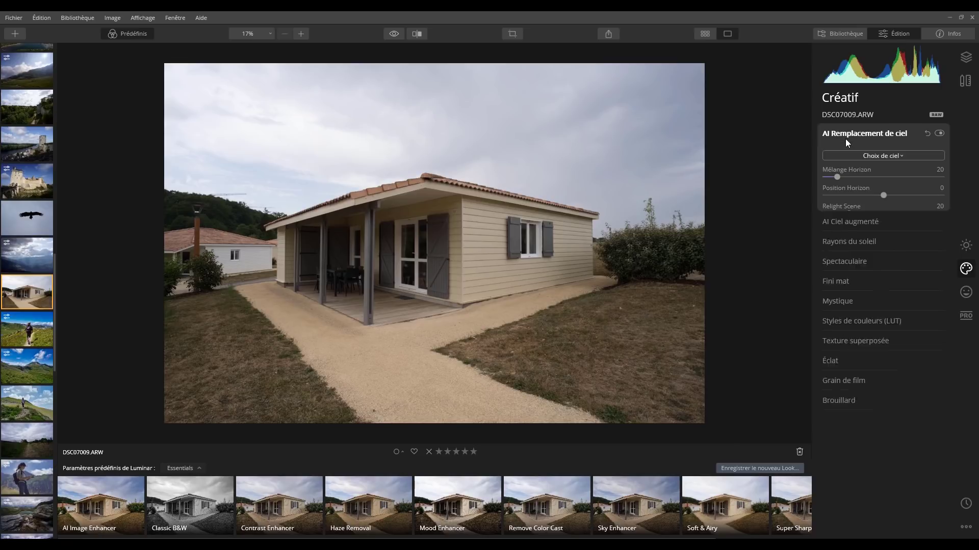
left_click(845, 141)
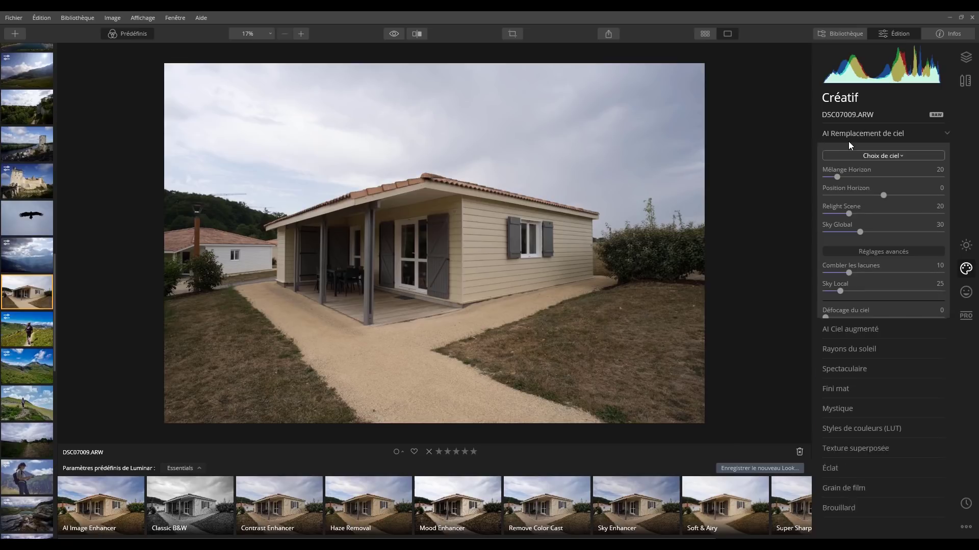
left_click(887, 141)
left_click(892, 156)
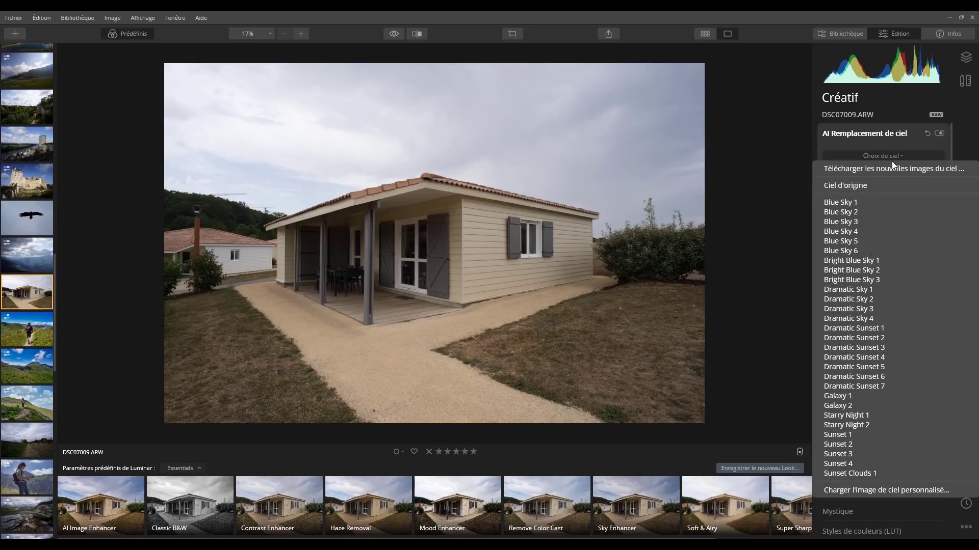
left_click(874, 209)
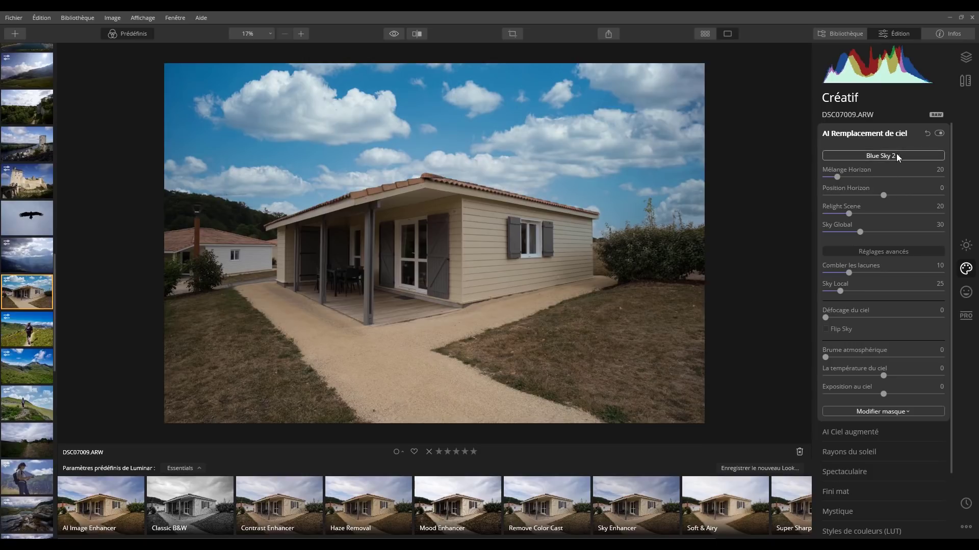
left_click(896, 154)
left_click(862, 223)
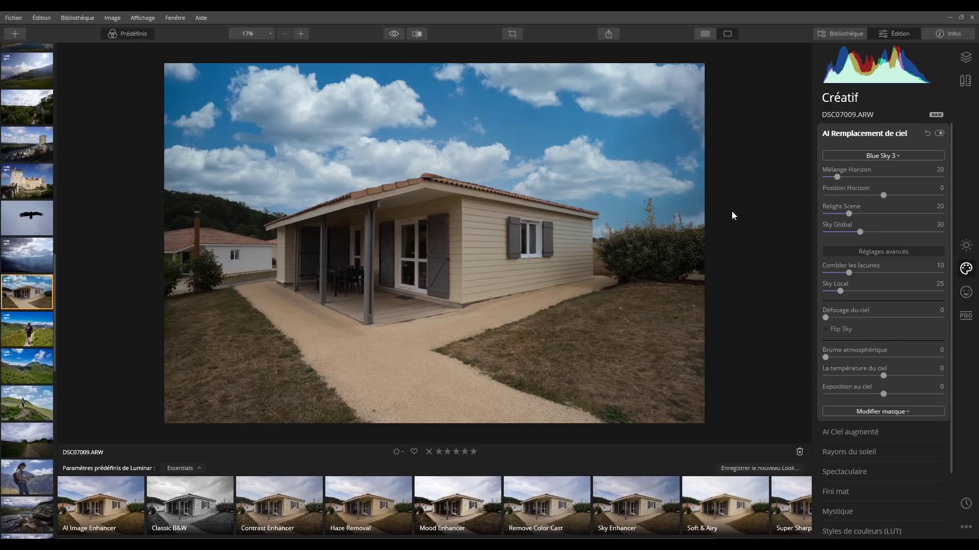
left_click(901, 154)
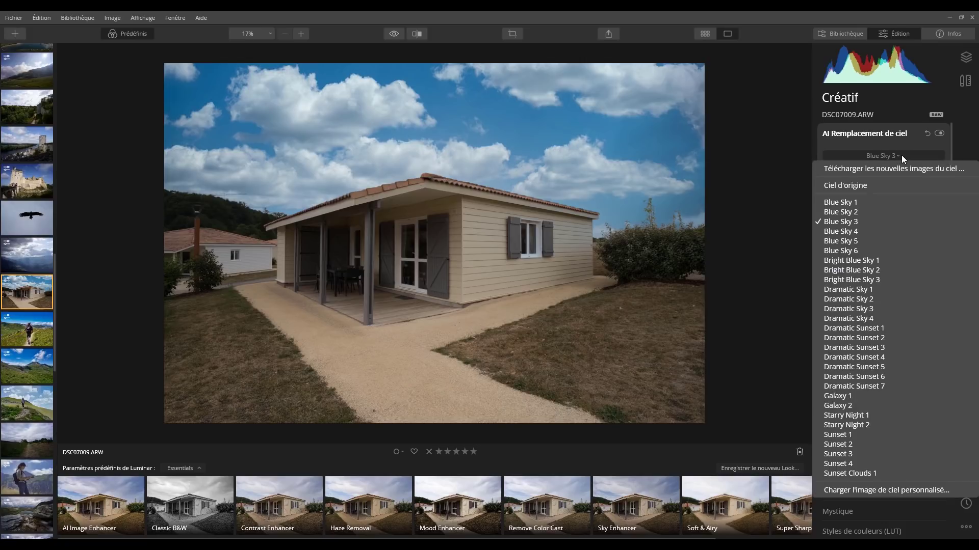
left_click(901, 155)
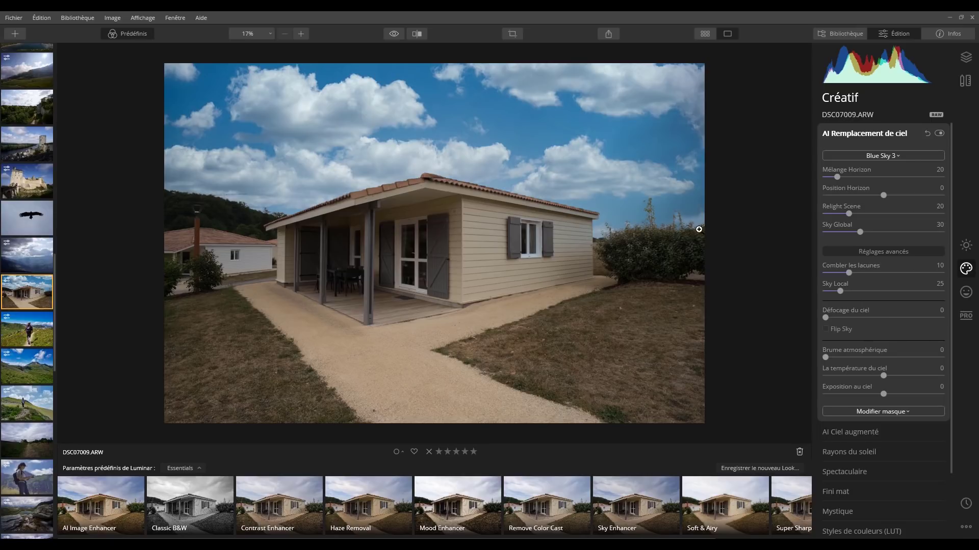
- Compare the house photo's replaced sky with the original image
left_click(395, 36)
left_click(396, 36)
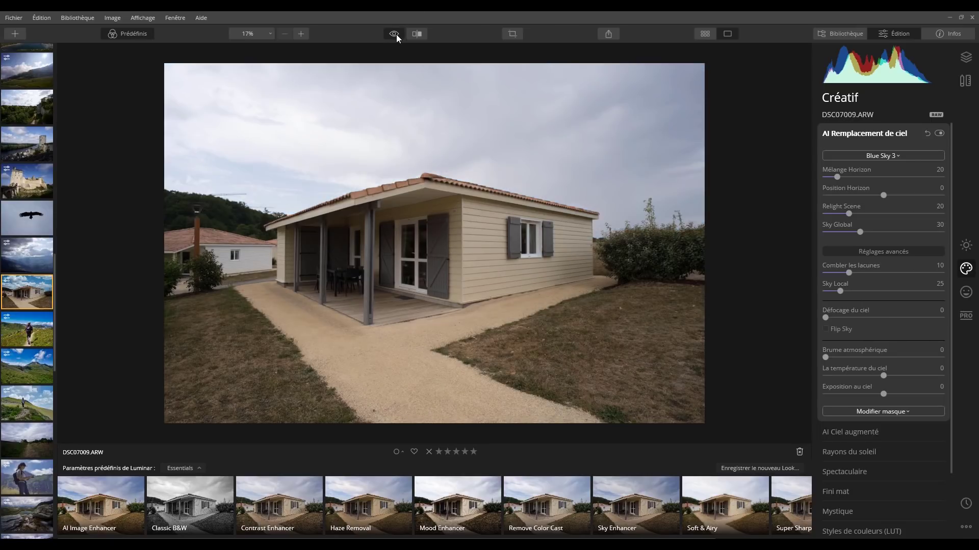
left_click(396, 34)
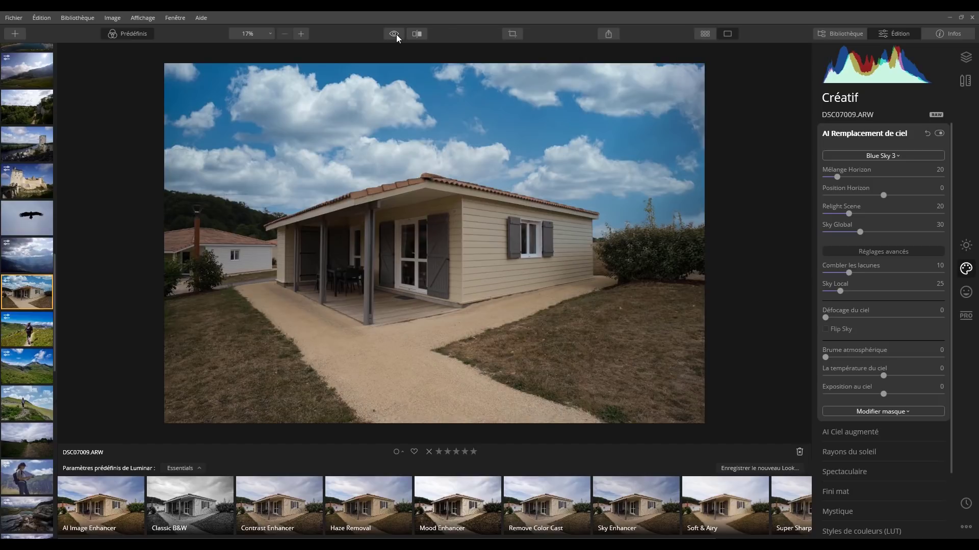
left_click(396, 34)
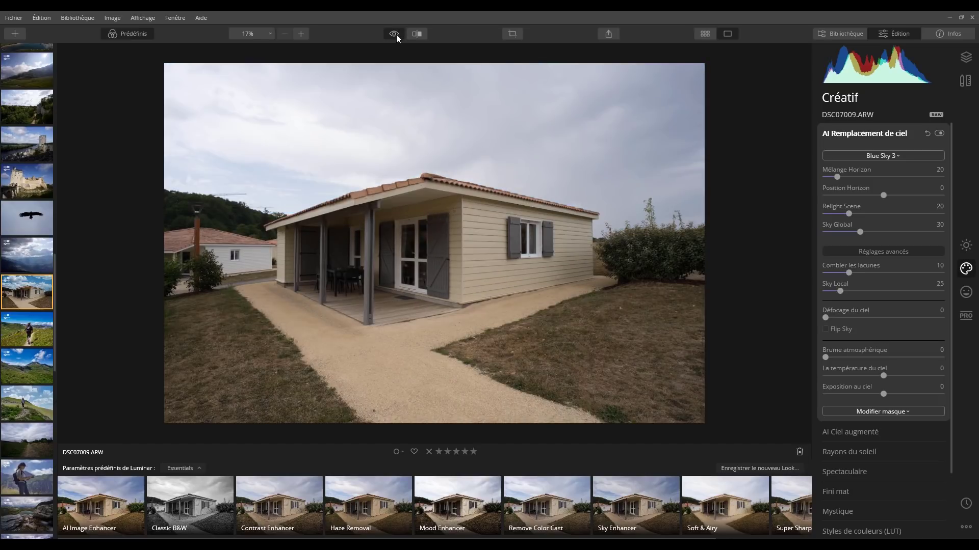
left_click(396, 35)
- Add the Rainbow 2 augmented-sky object above the house
left_click(858, 134)
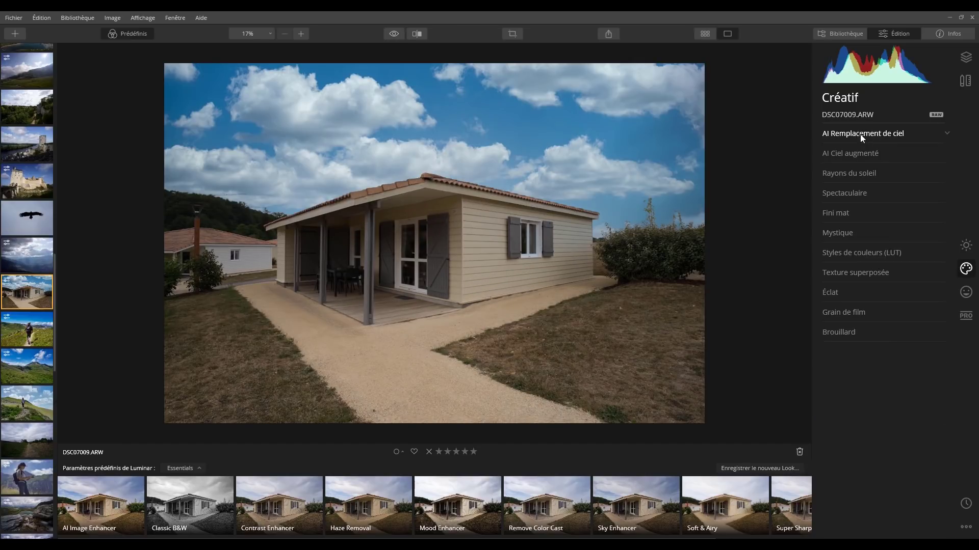
left_click(867, 133)
left_click(867, 132)
left_click(861, 151)
left_click(877, 176)
left_click(854, 499)
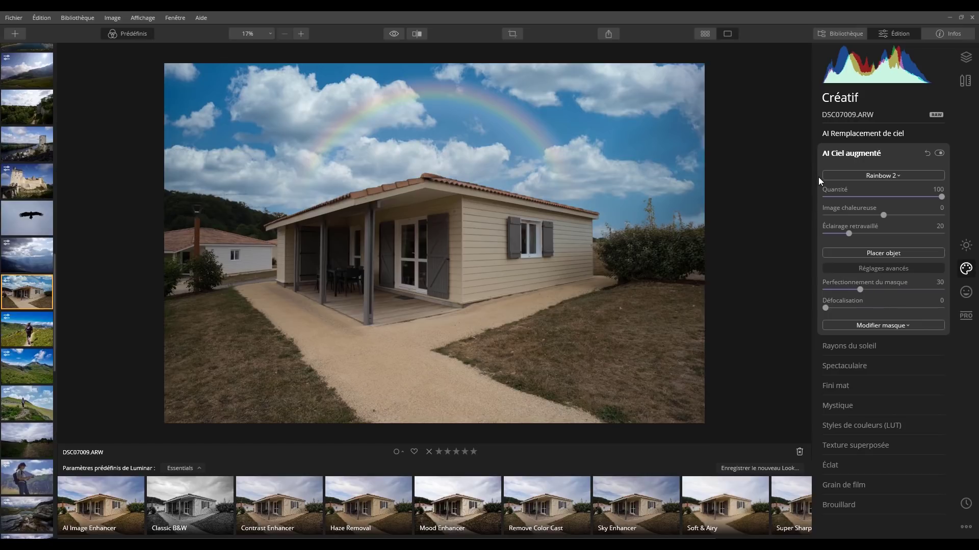
left_click(860, 151)
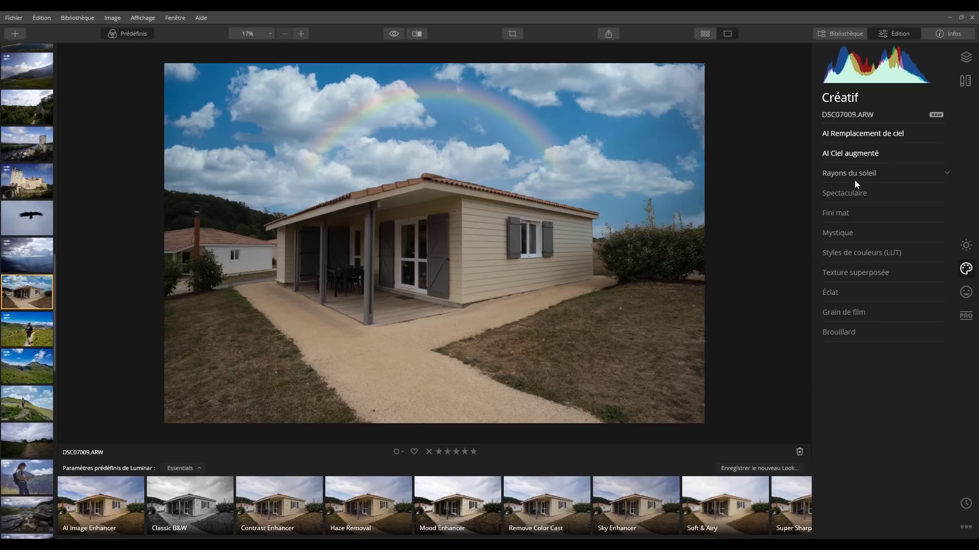
- Apply a slight Mystique effect to the house photo
left_click(846, 173)
left_click(852, 171)
left_click(845, 232)
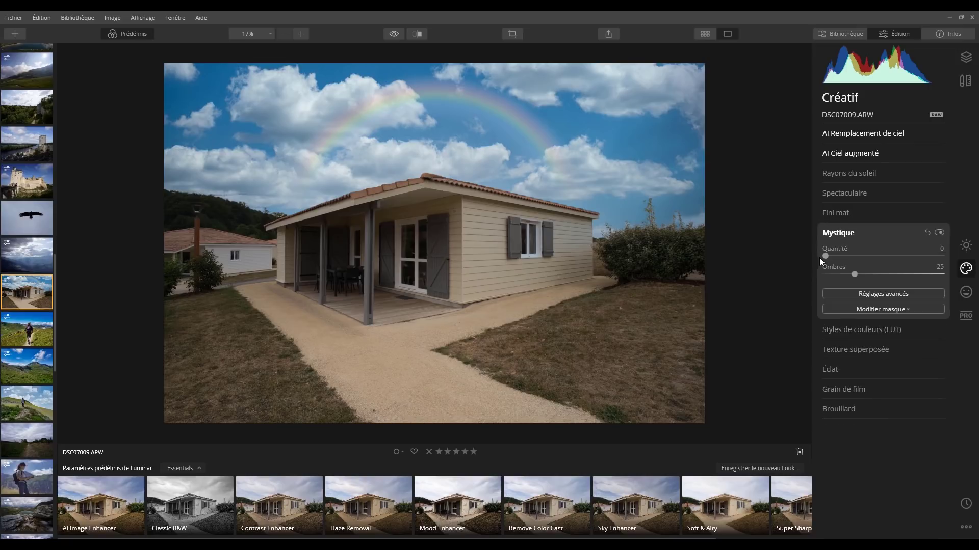
mouse_move(844, 255)
left_mouse_down()
mouse_move(821, 267)
mouse_move(850, 263)
left_mouse_up()
left_click(834, 234)
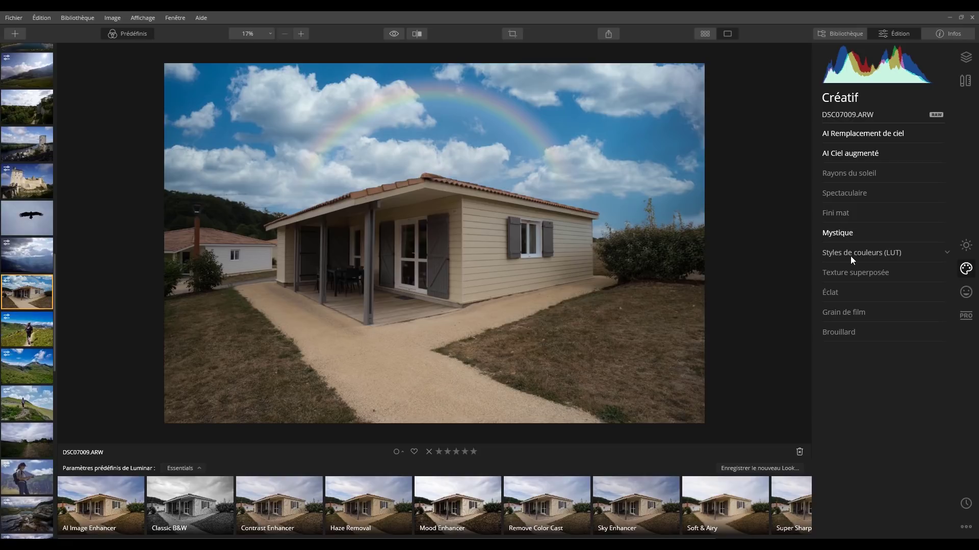
- Apply an Éclat effect of type Flou artistique with a quantity of 7
left_click(843, 292)
mouse_move(825, 326)
left_mouse_down()
mouse_move(906, 329)
mouse_move(836, 331)
left_mouse_up()
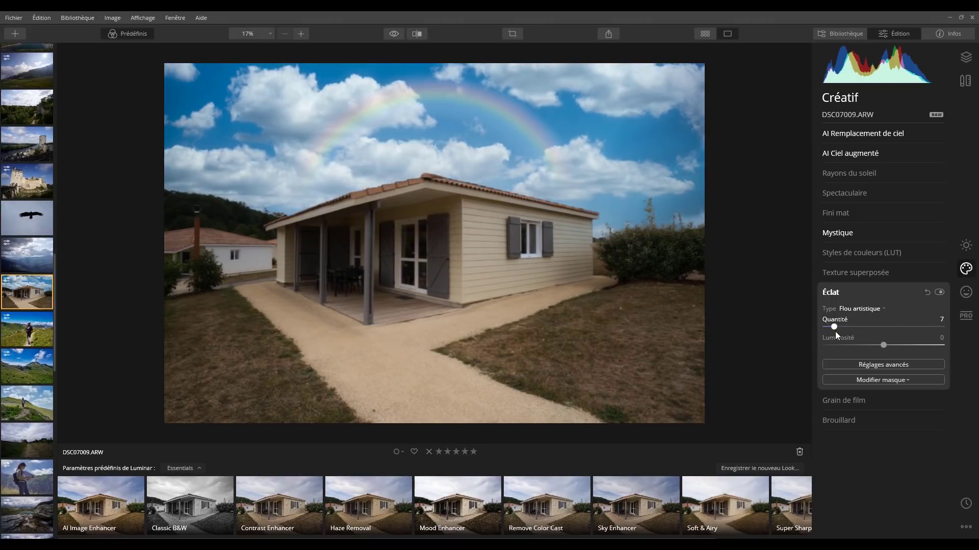
left_click(834, 294)
- Reduce the saturation of the blue tones in the house photo to about -46
left_click(966, 246)
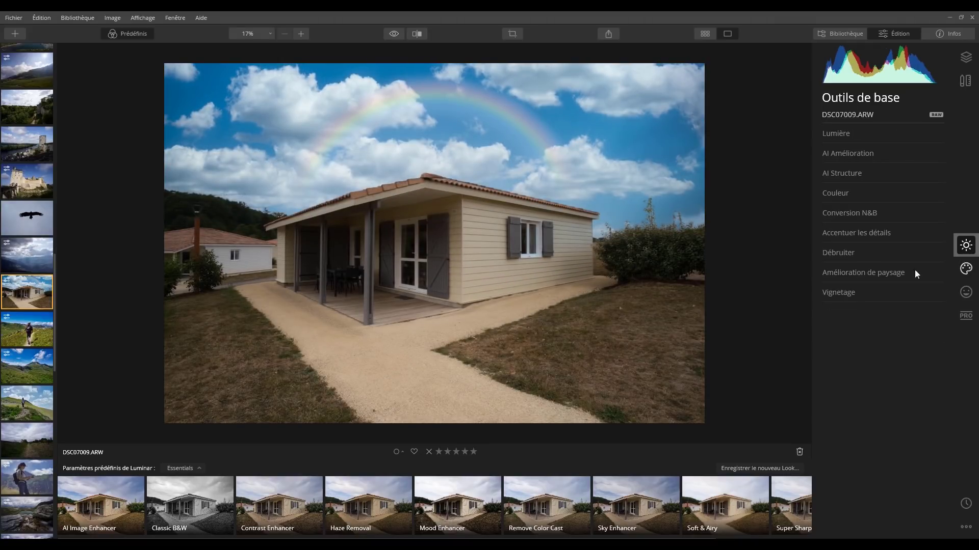
left_click(844, 197)
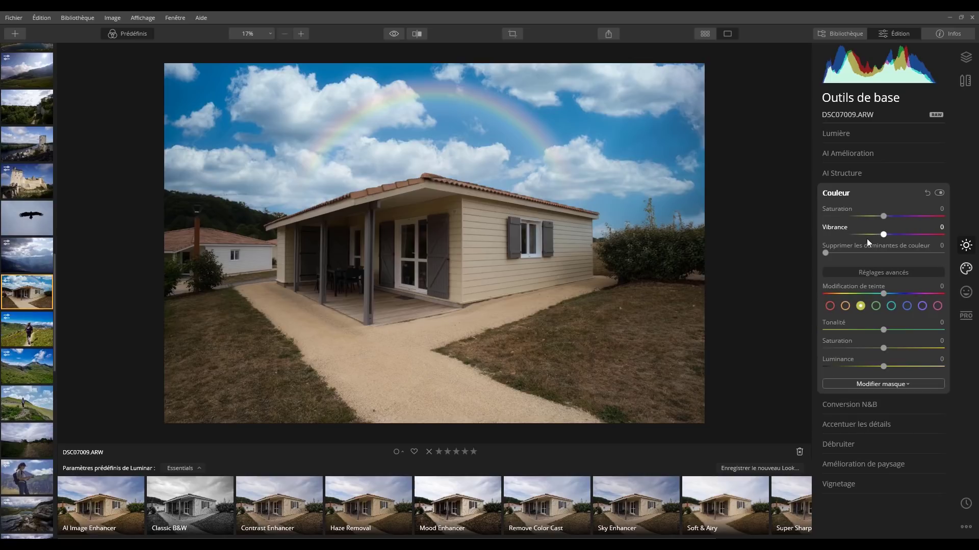
left_click(907, 306)
left_click_drag(884, 348, 858, 349)
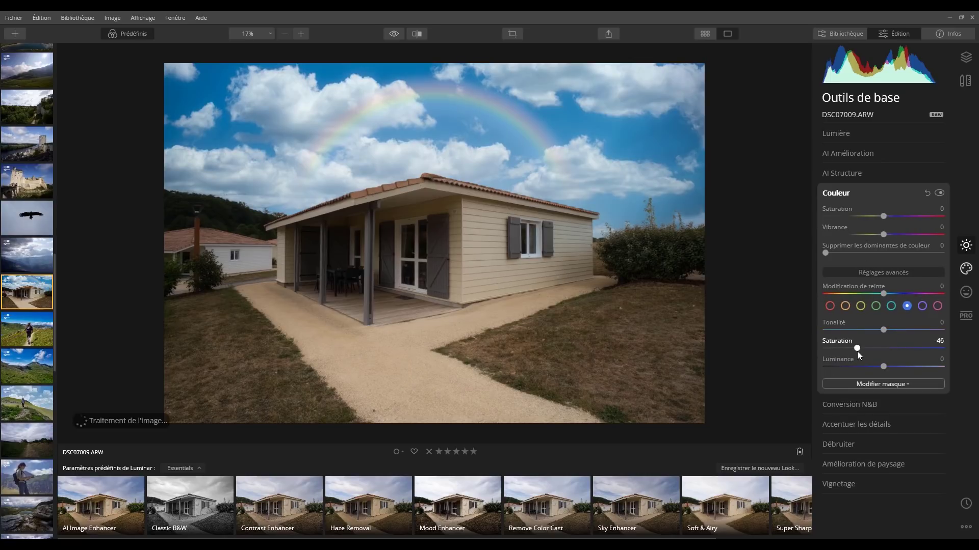
- Set AI Accent to 31 in the AI enhancement of the house photo
left_click(968, 316)
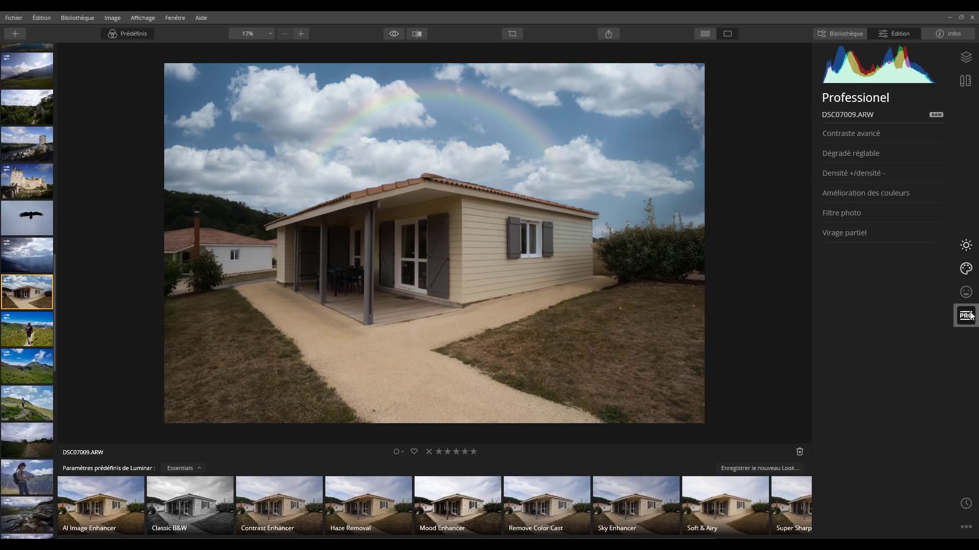
left_click(872, 196)
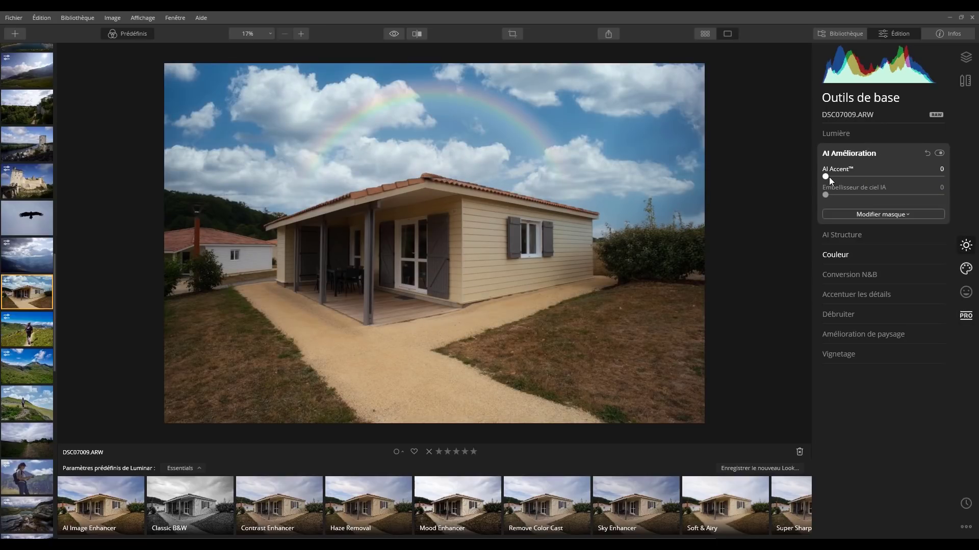
left_click_drag(829, 177, 862, 176)
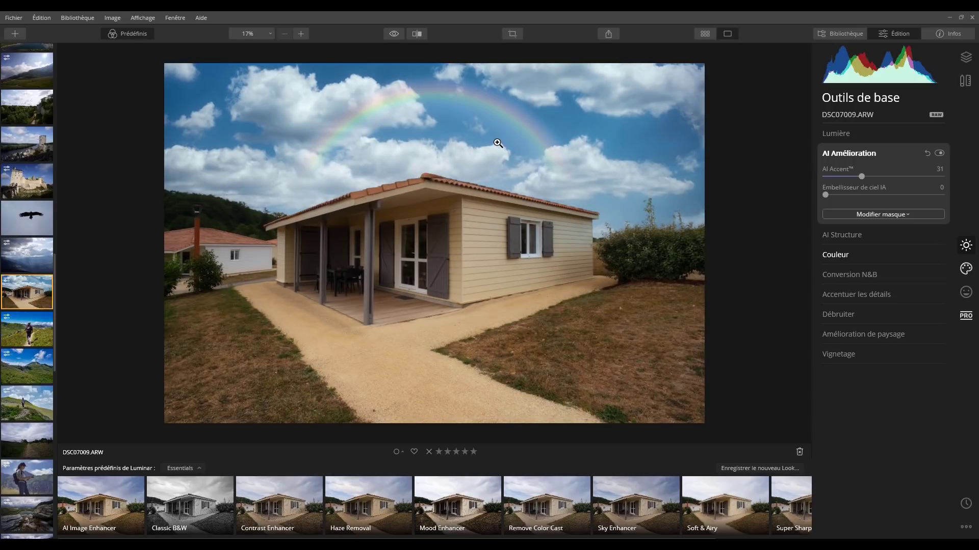
- Compare the edited house photo with its original version several times
left_click(395, 34)
left_click(395, 34)
left_click(395, 33)
left_click(395, 33)
left_click(395, 33)
left_click(395, 33)
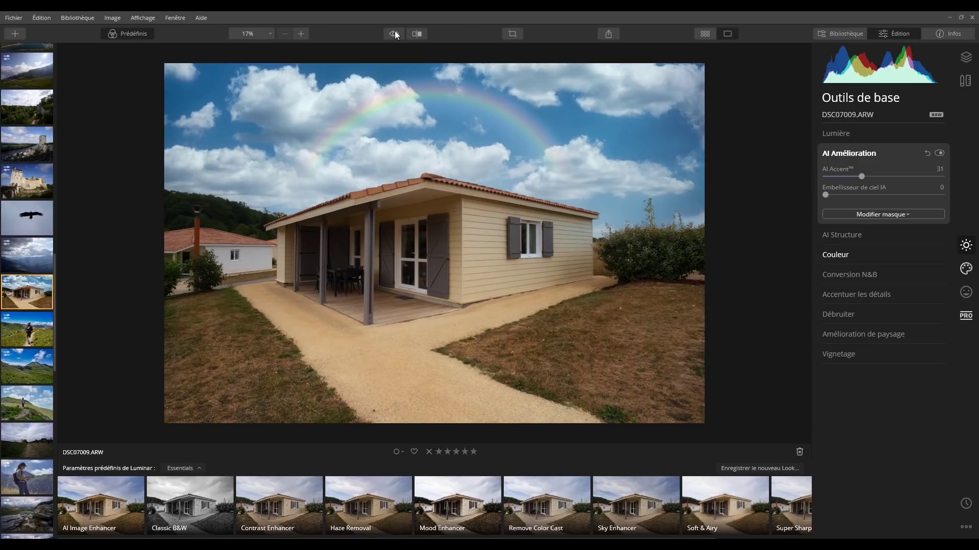
- Open the close-up portrait DSC08534.ARW of the dark-haired woman for editing
scroll(26, 289, "down", 1)
scroll(28, 293, "down", 2)
scroll(35, 292, "down", 2)
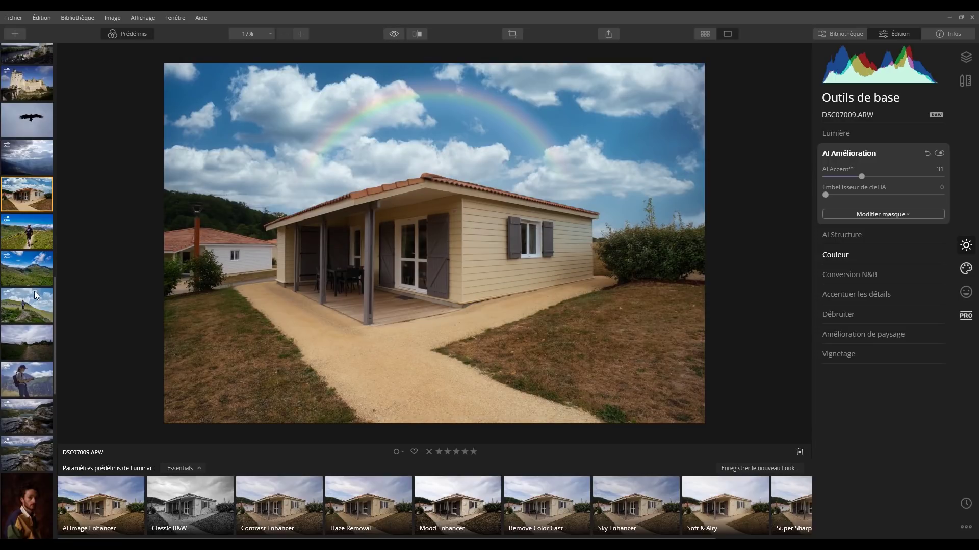
scroll(34, 291, "down", 15)
left_click(34, 292)
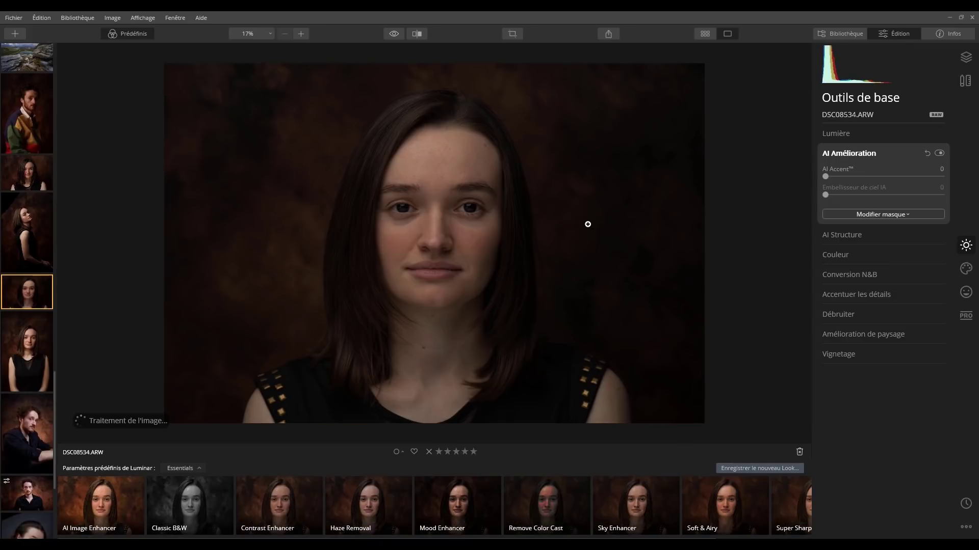
- Set AI Accent to 34 for the portrait
left_click(829, 152)
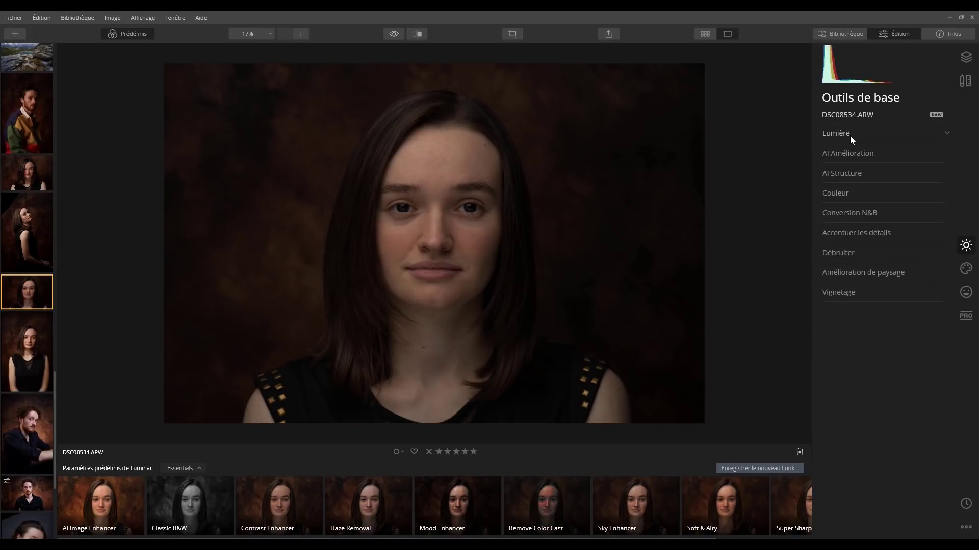
left_click(852, 153)
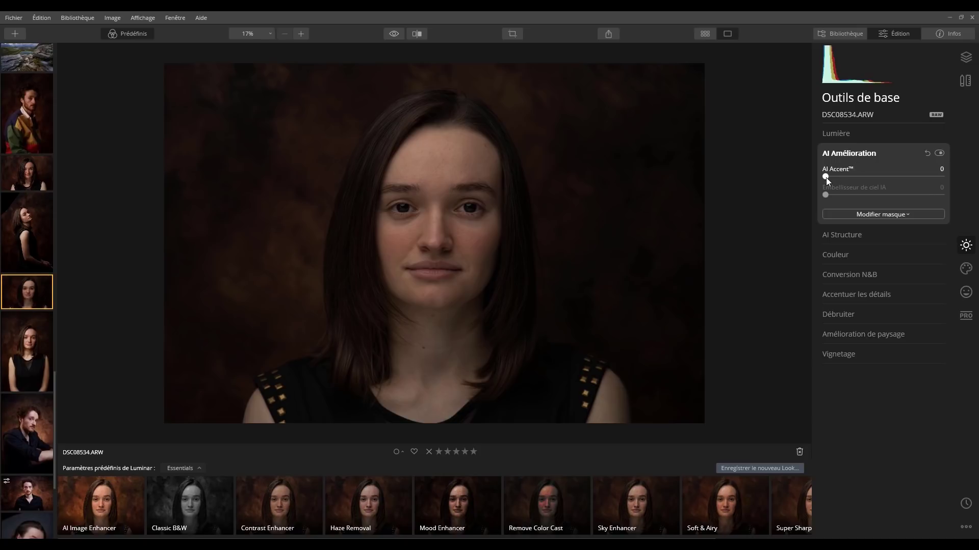
left_click_drag(833, 178, 853, 178)
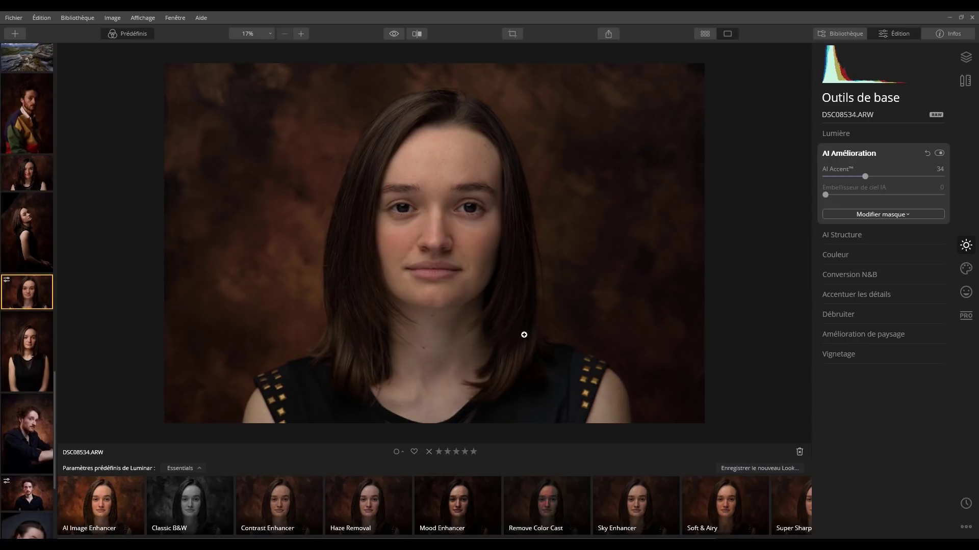
left_click(862, 153)
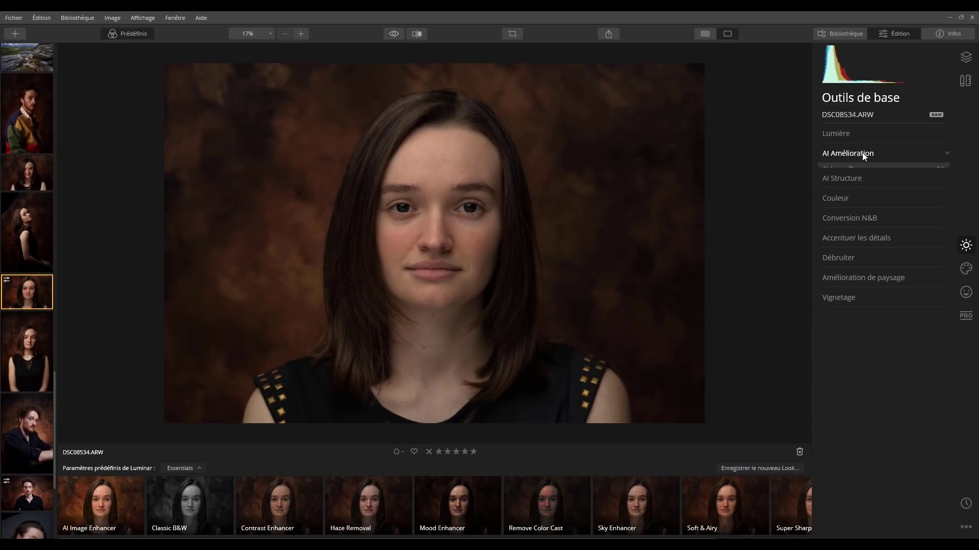
- Enable AI skin defect removal for the portrait and inspect the face at 50% zoom
left_click(965, 295)
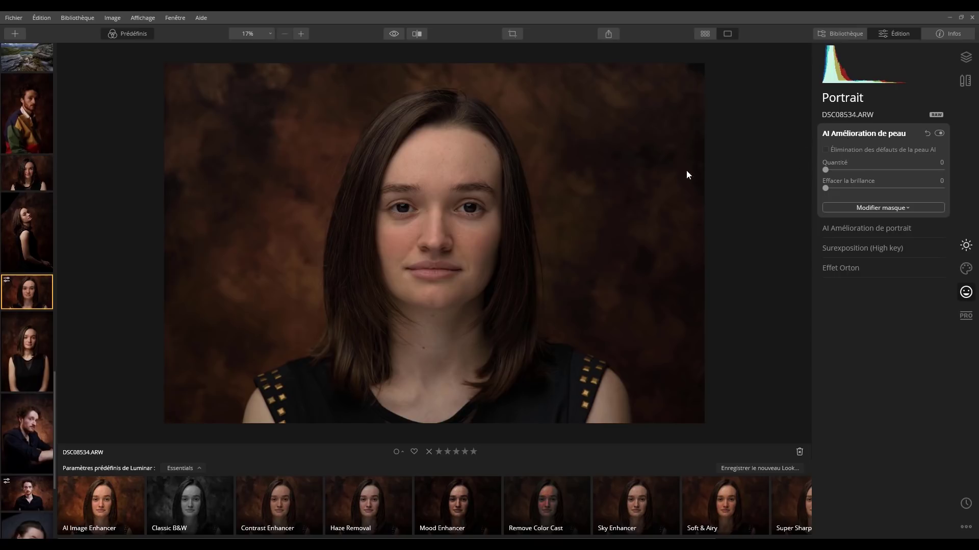
left_click(826, 150)
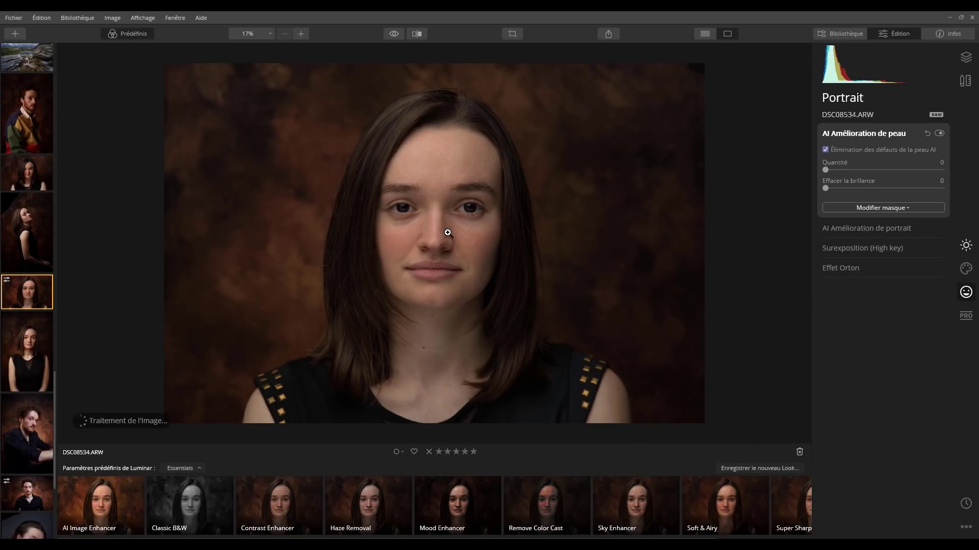
left_click(300, 32)
left_click_drag(557, 136, 561, 168)
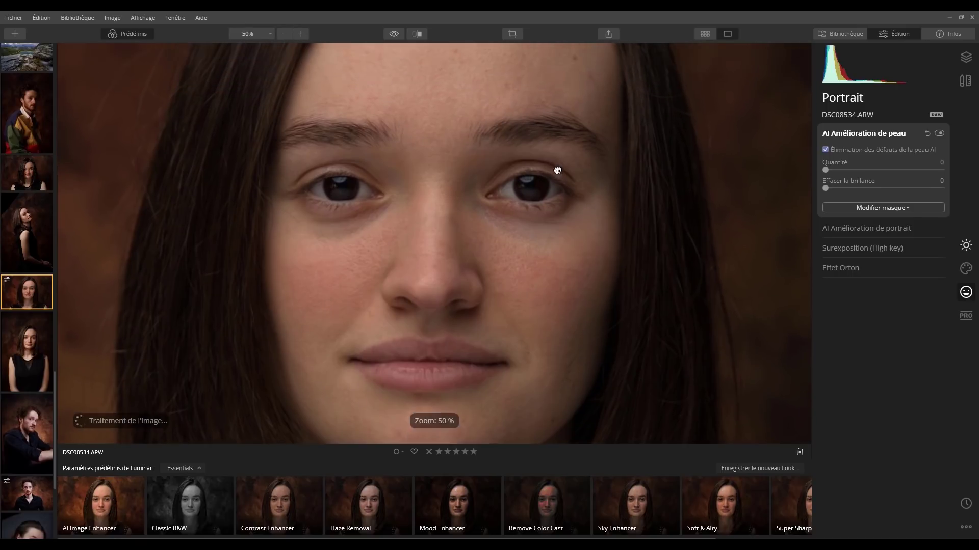
- Compare the face with and without the AI skin enhancement, leaving the effect on
left_click(940, 132)
left_click(940, 133)
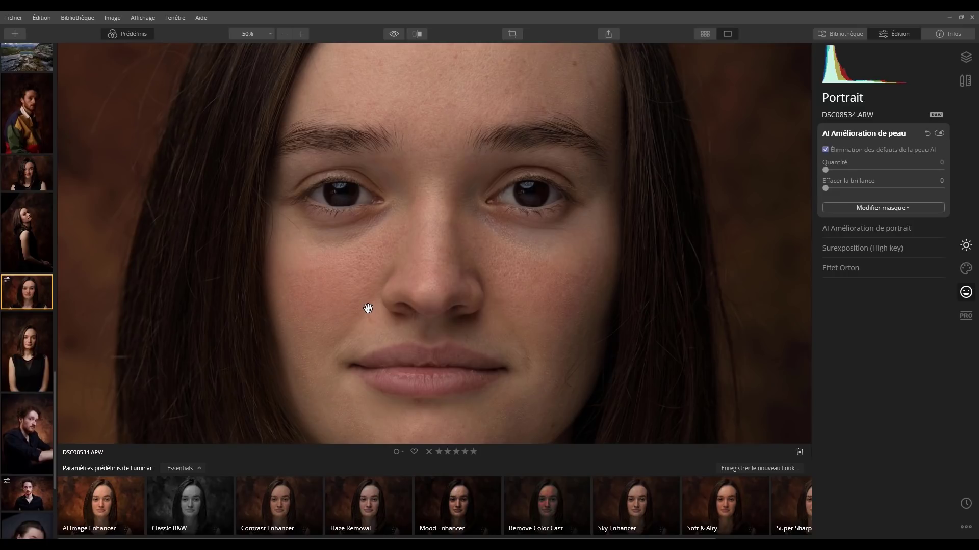
left_click(942, 133)
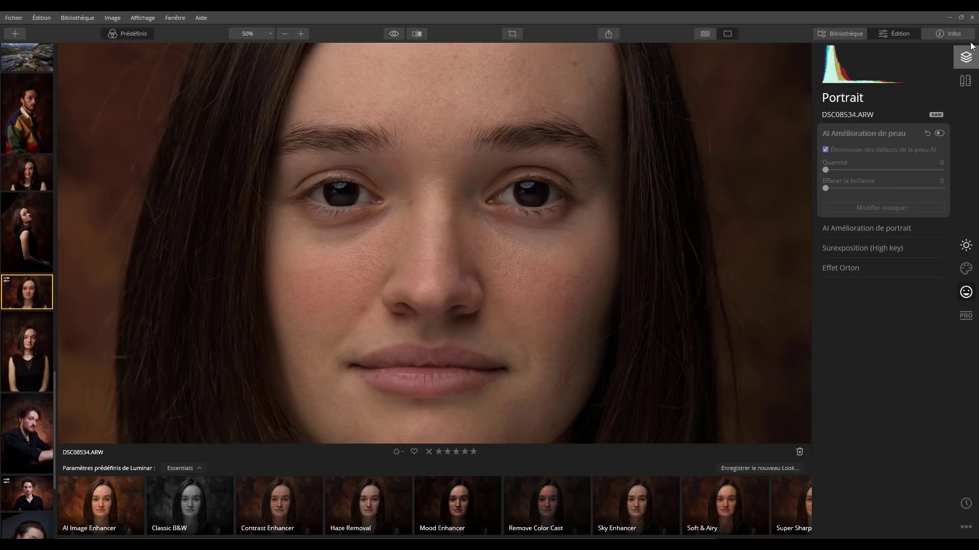
left_click(940, 131)
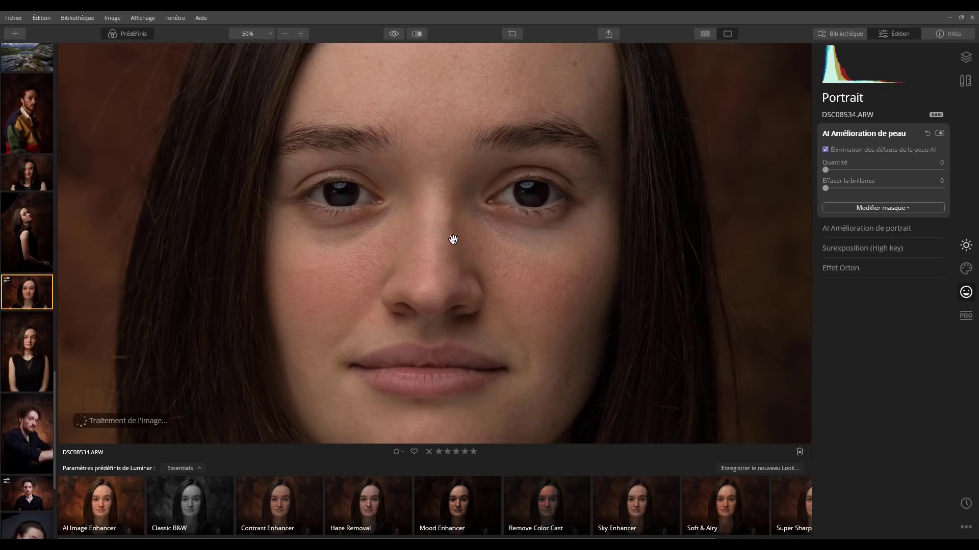
- Set the AI skin enhancement quantity to 48 and compare the close-up with and without the effect
left_click_drag(826, 169, 881, 171)
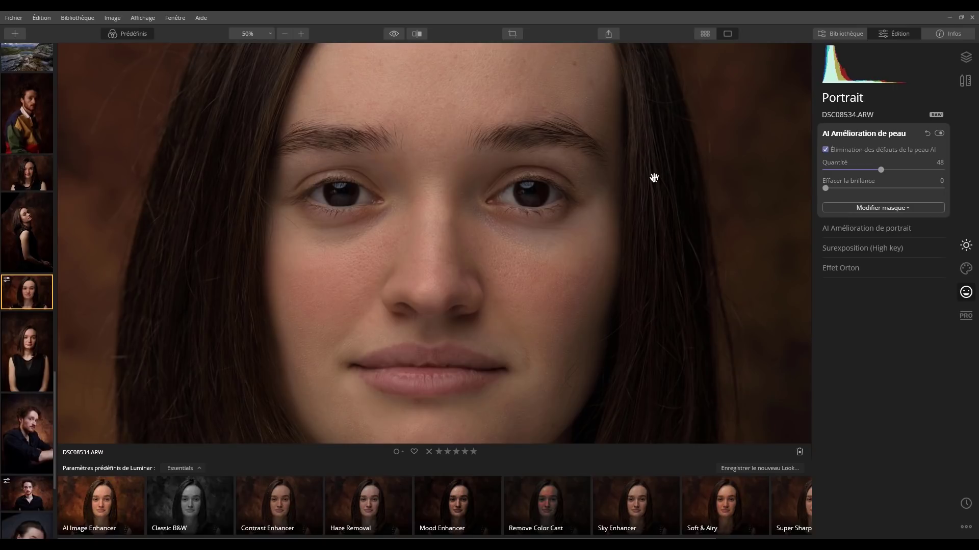
left_click(939, 133)
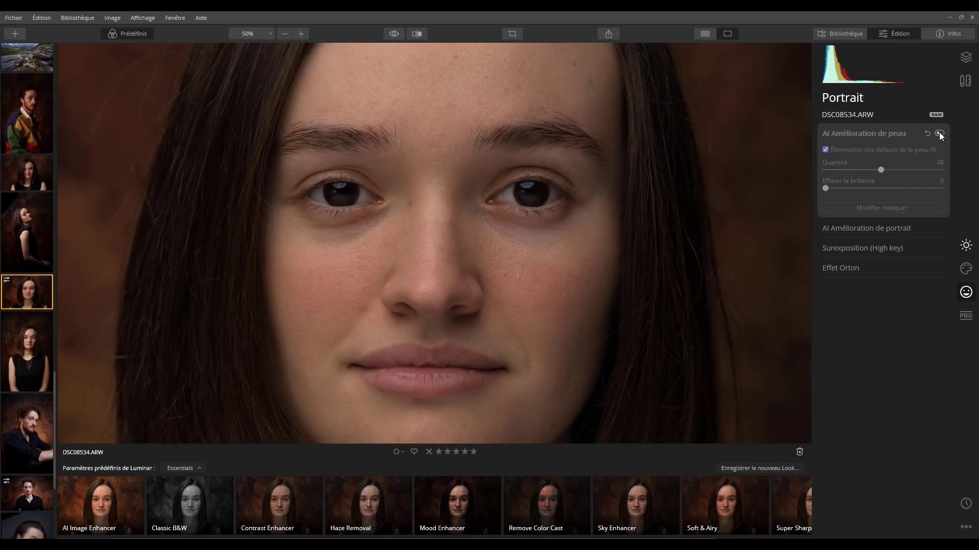
left_click(939, 133)
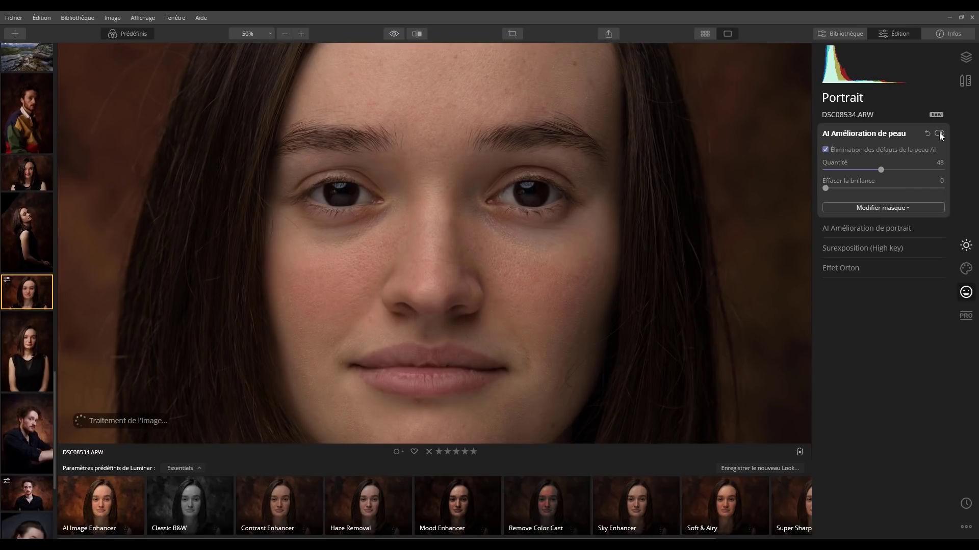
- Compare the skin enhancement on the whole portrait and slightly reduce its quantity
left_click(399, 204)
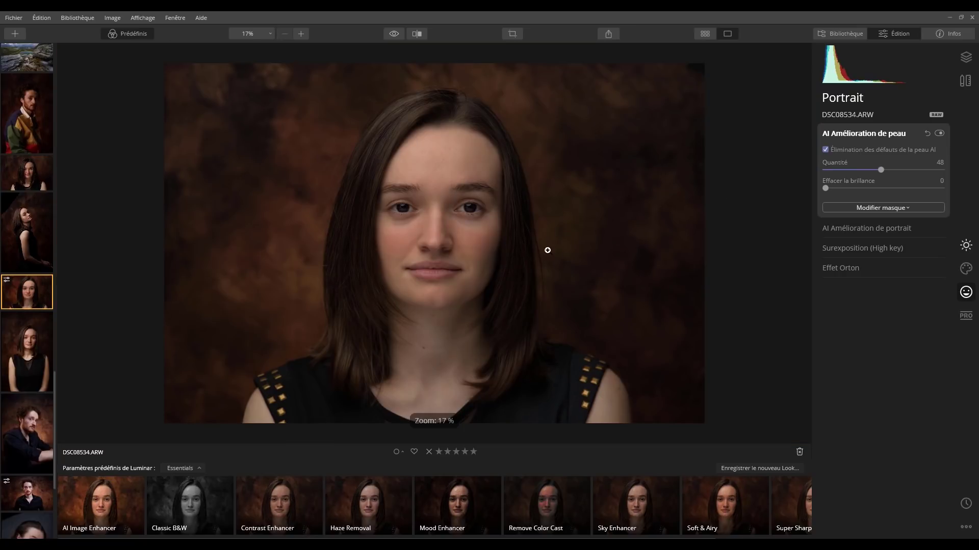
left_click(939, 134)
left_click(939, 134)
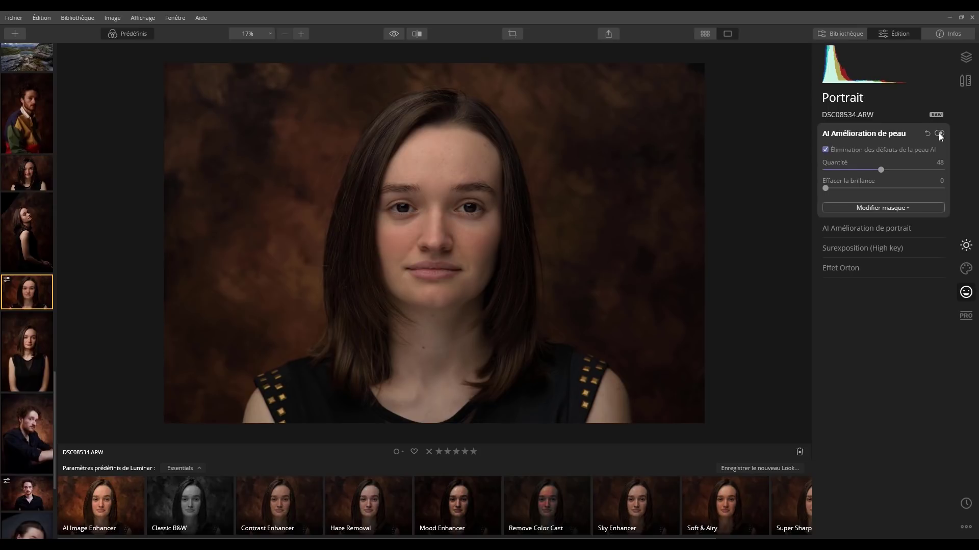
left_click_drag(869, 171, 860, 171)
- Set the AI portrait enhancement's face light to 27 and Eye Enhancer to 26
left_click(879, 229)
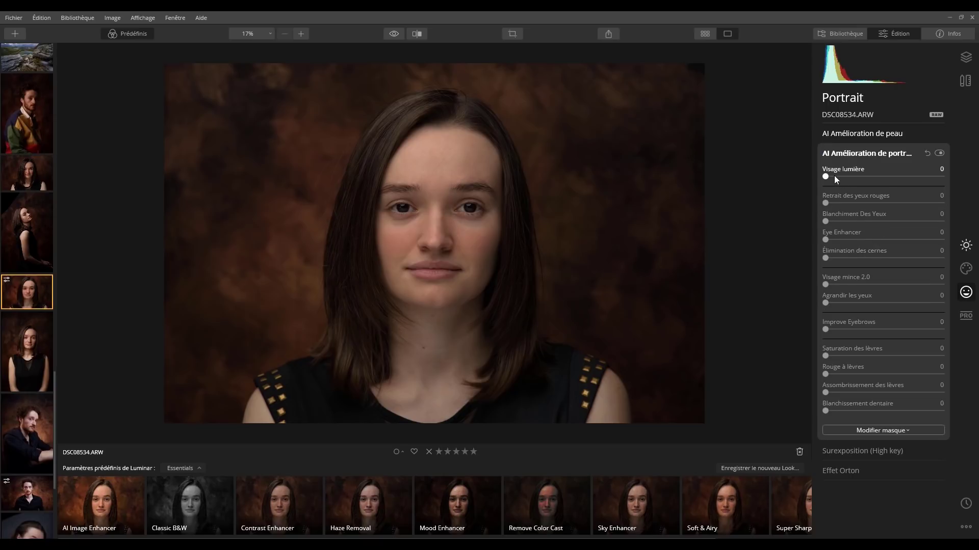
left_click_drag(830, 176, 858, 178)
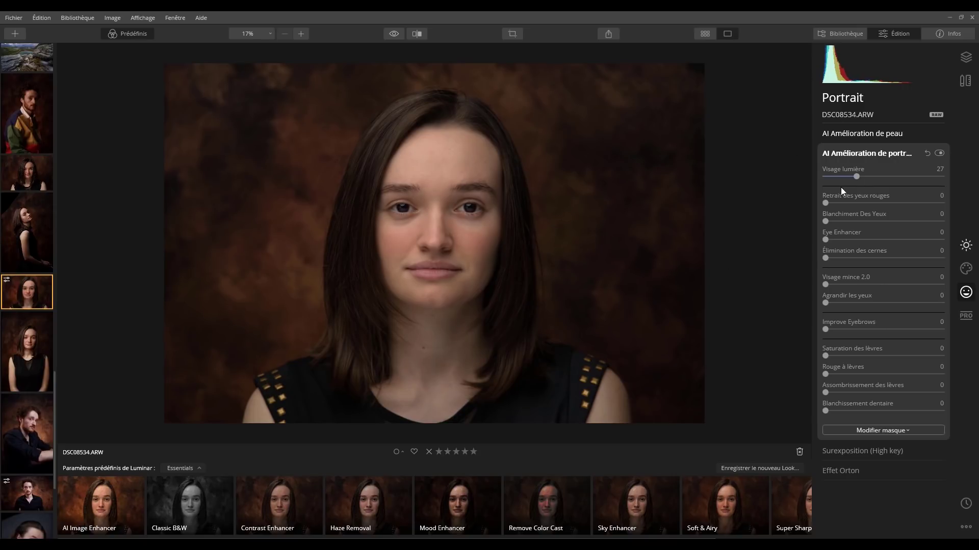
left_click_drag(831, 243, 856, 241)
- Try slimming the face with Visage mince 2.0 up to 61 and reset it to 0
left_click_drag(839, 285, 851, 283)
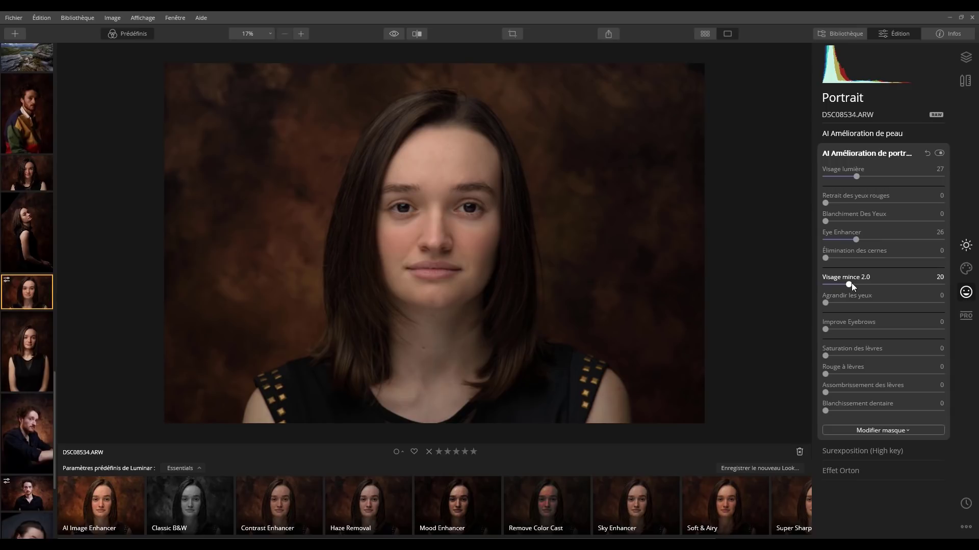
left_click_drag(857, 283, 898, 280)
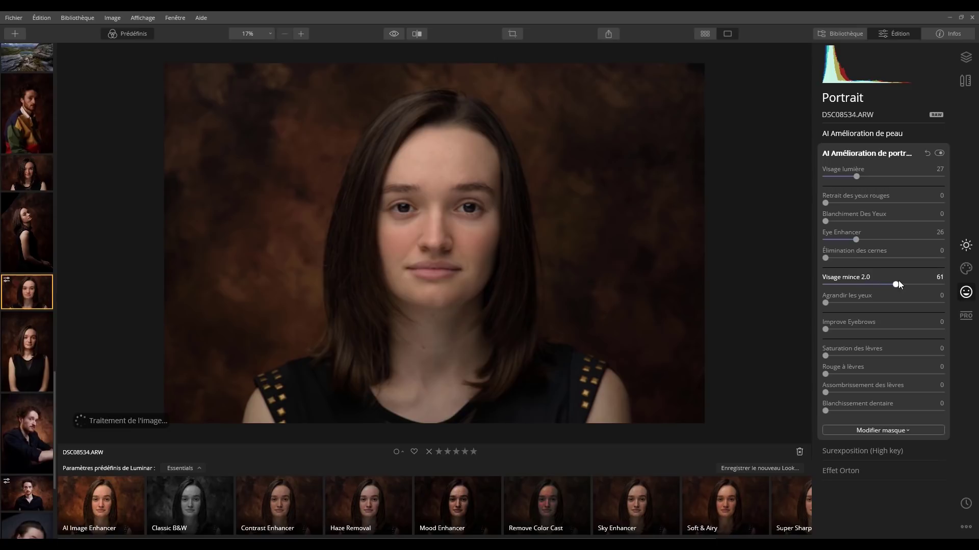
double_click(940, 275)
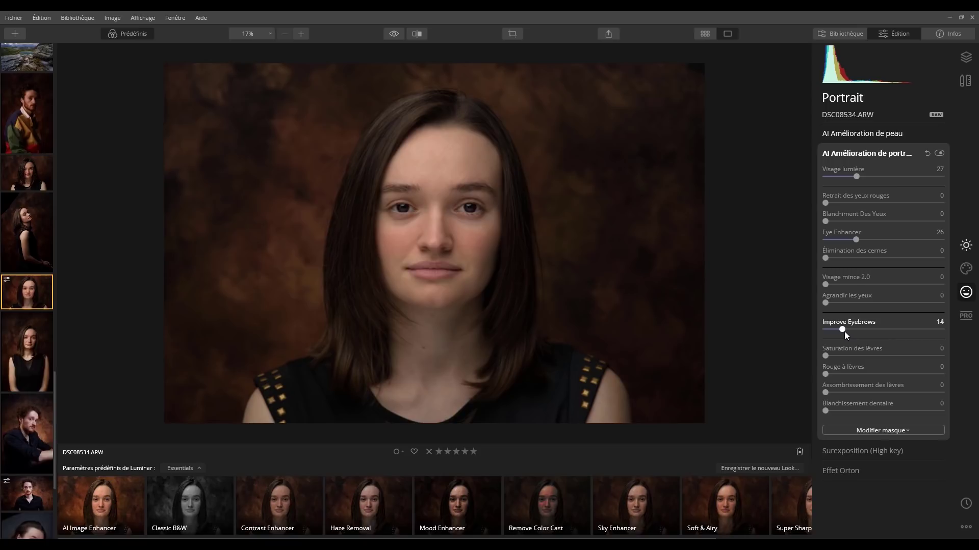
- Set Improve Eyebrows to 11 and the lip saturation to 8
left_click_drag(844, 331, 834, 370)
left_click(852, 154)
- Apply the High key effect to the portrait with a quantity of 10
left_click(848, 175)
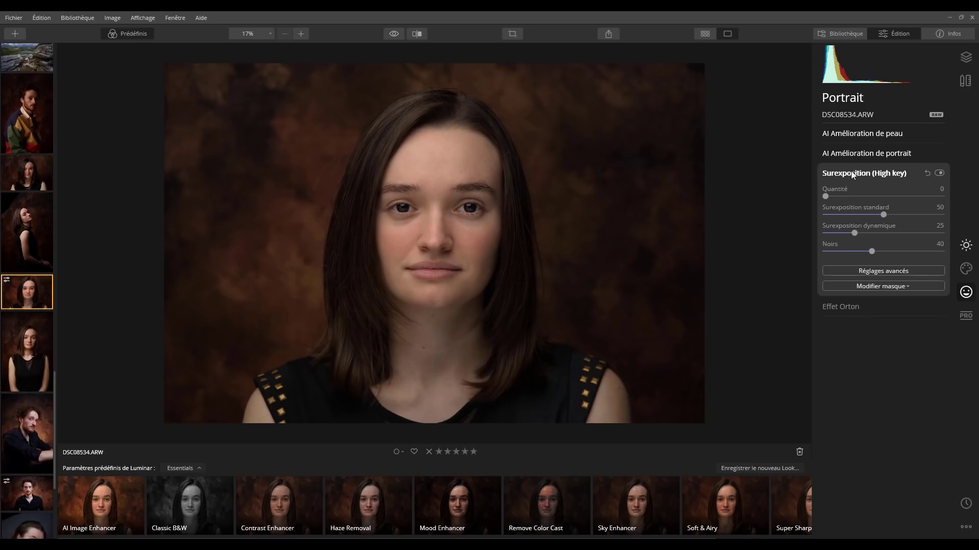
left_click_drag(834, 199, 811, 221)
left_click(837, 197)
left_click(864, 172)
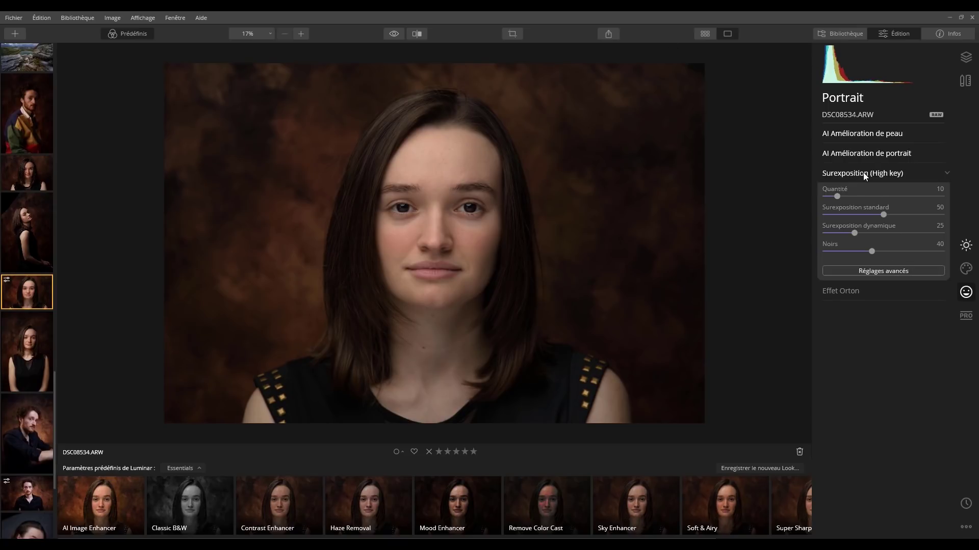
- Apply the Orton effect of Type 2 to the portrait with a quantity of 5
left_click(851, 192)
left_click(851, 209)
left_click(856, 230)
left_click_drag(825, 227, 898, 227)
double_click(897, 227)
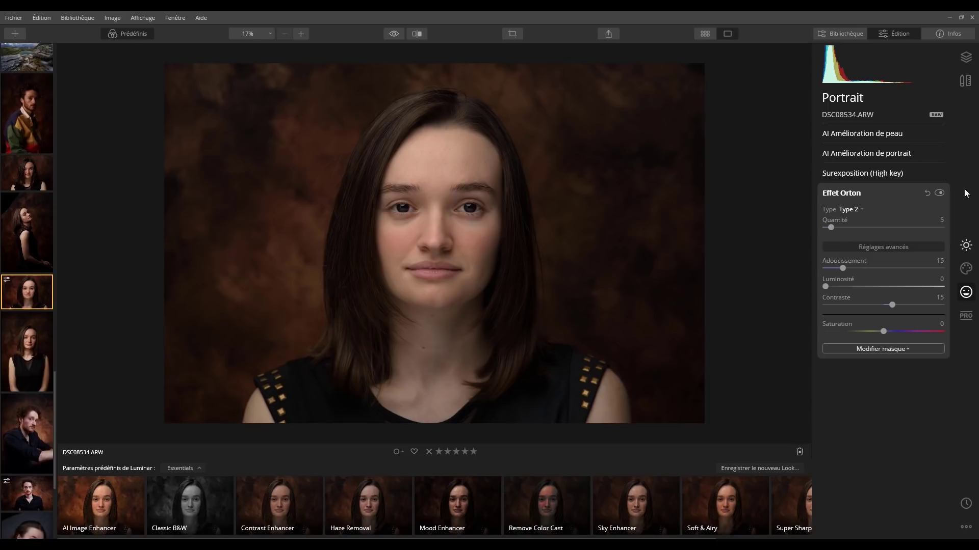
left_click(846, 193)
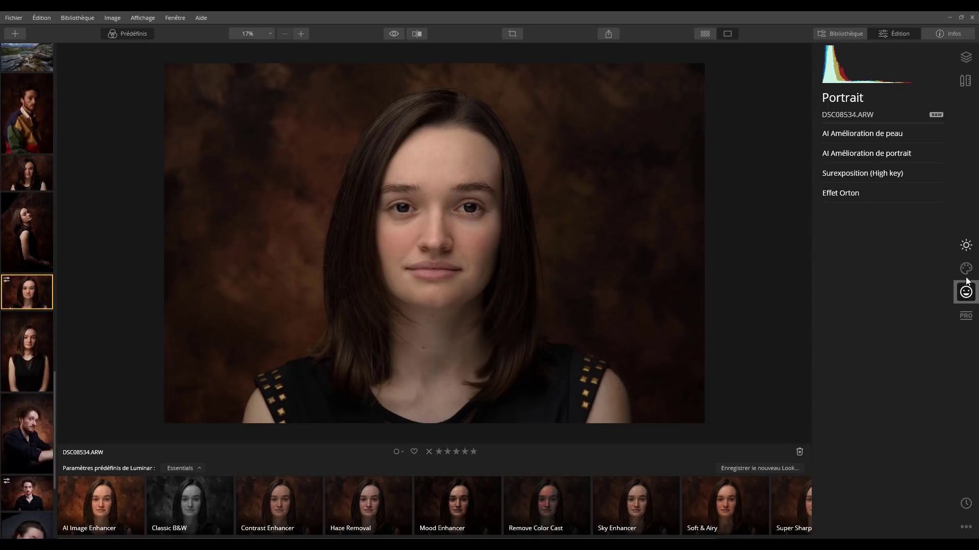
- Raise the portrait's AI Accent to 40 and its face light to 31
left_click(966, 246)
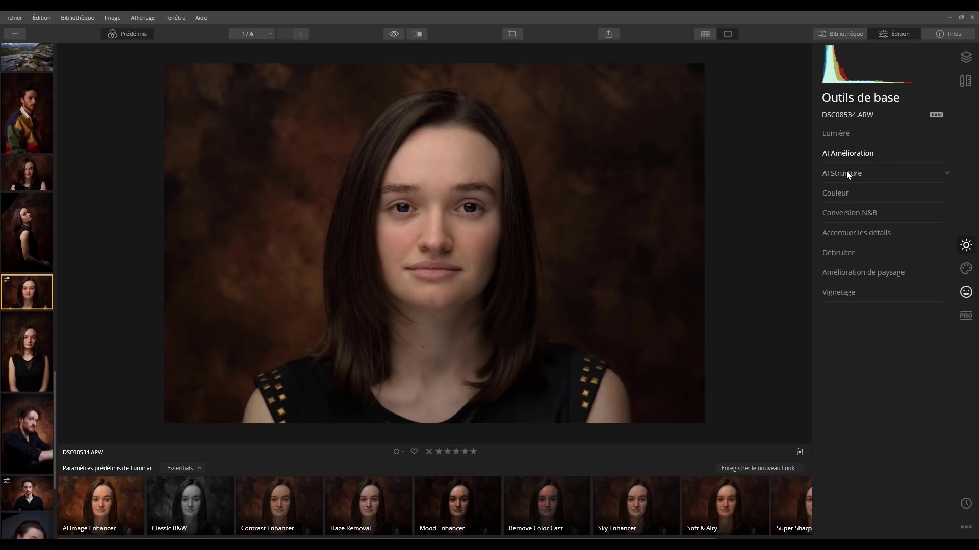
left_click(846, 153)
left_click_drag(869, 177, 873, 178)
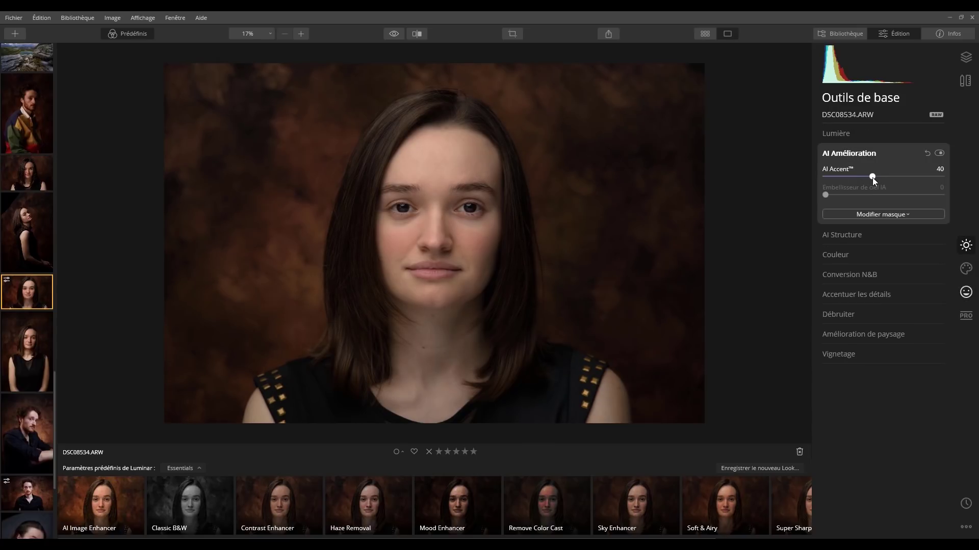
left_click(840, 133)
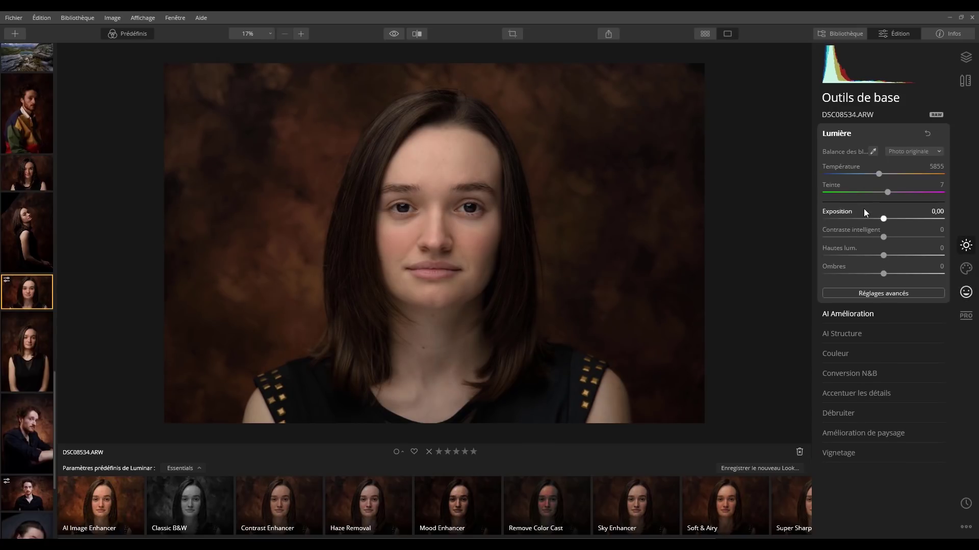
left_click(847, 136)
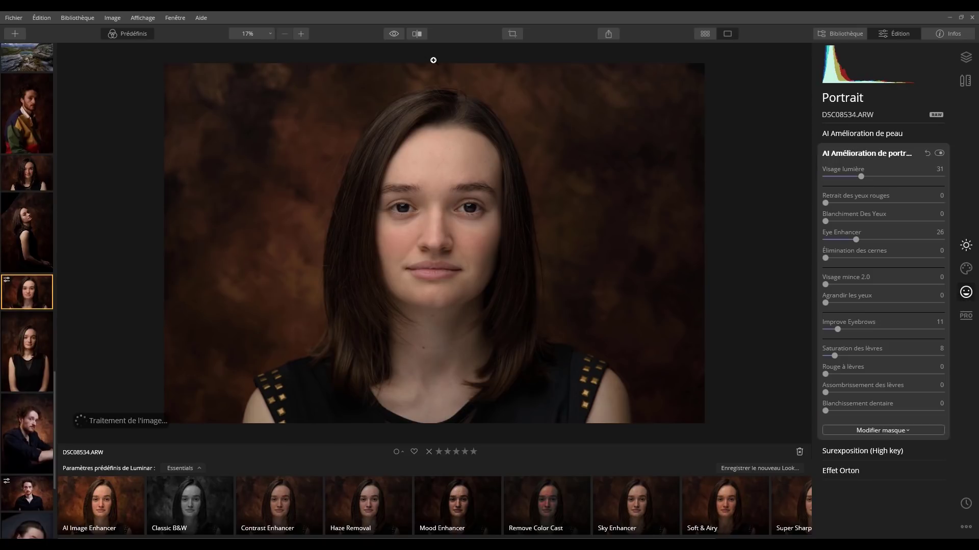
- Compare the retouched portrait with its original version repeatedly
left_click(395, 34)
left_click(396, 34)
left_click(395, 34)
left_click(395, 34)
left_click(396, 33)
left_click(395, 34)
left_click(395, 33)
left_click(396, 34)
left_click(395, 34)
left_click(396, 34)
left_click(395, 33)
left_click(396, 34)
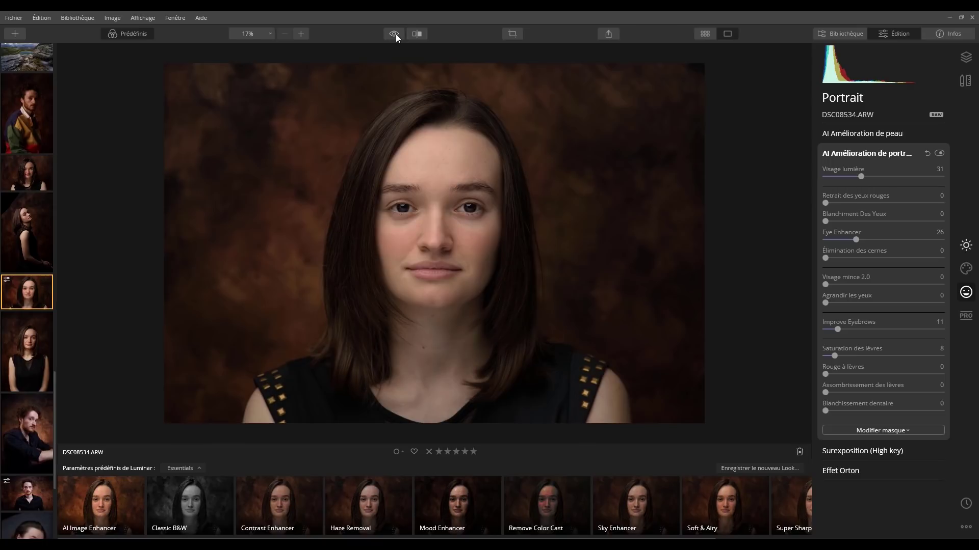
- Toggle the full-view portrait between its retouched and original versions
left_click(395, 33)
left_click(396, 33)
left_click(395, 34)
left_click(395, 34)
left_click(396, 34)
left_click(396, 34)
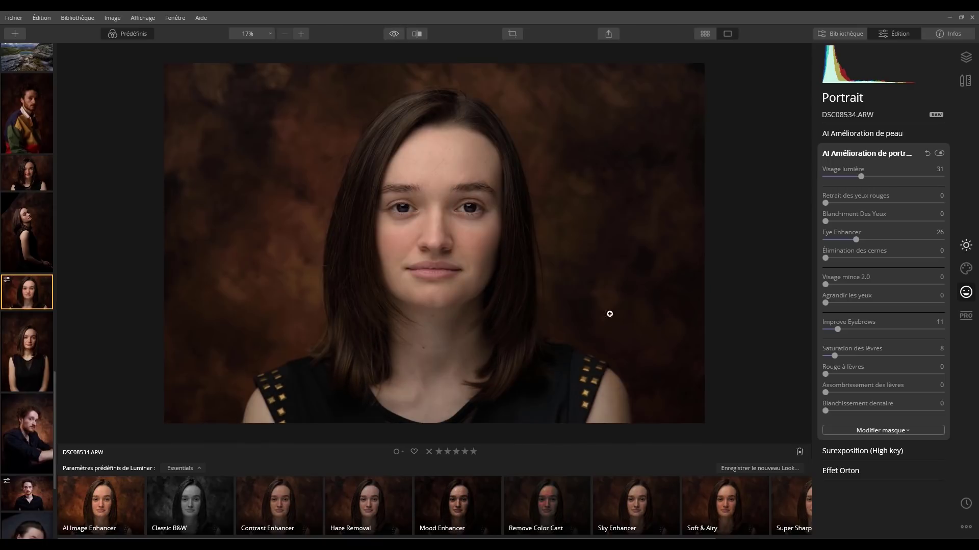
- Examine the woman's eyes and skin close up, comparing them with the original at 50% zoom
left_click(444, 203)
left_click_drag(444, 205, 548, 306)
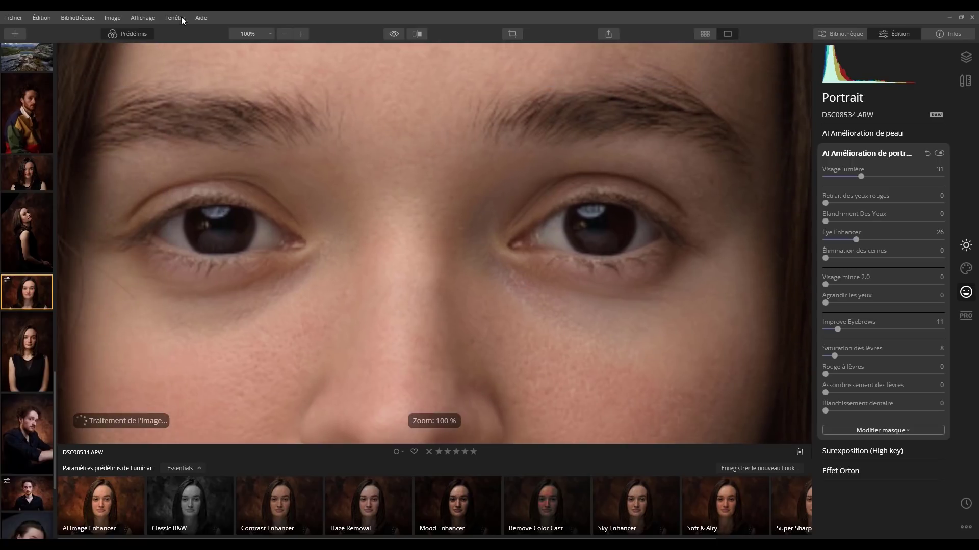
left_click(285, 35)
left_click_drag(505, 262, 498, 225)
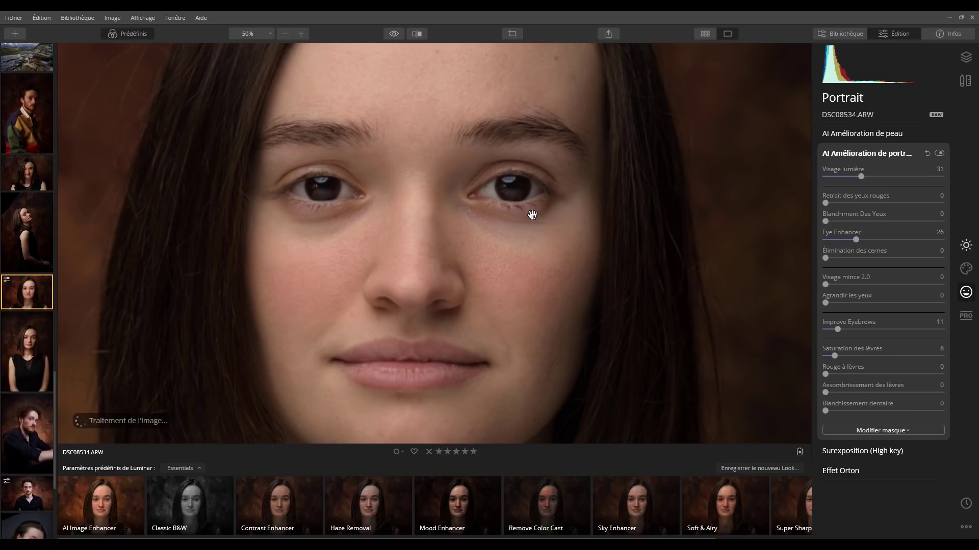
left_click(400, 33)
left_click(400, 33)
left_click(399, 33)
left_click(400, 33)
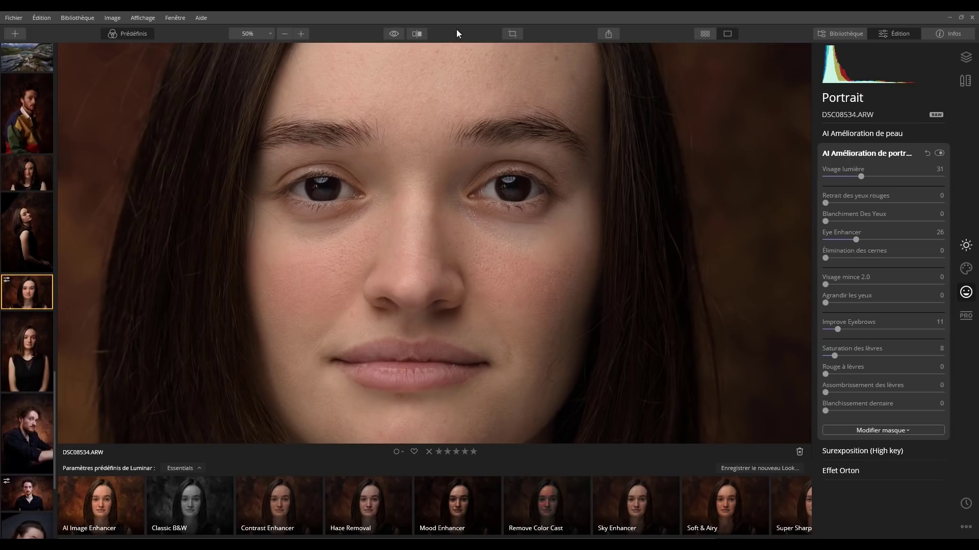
left_click(281, 33)
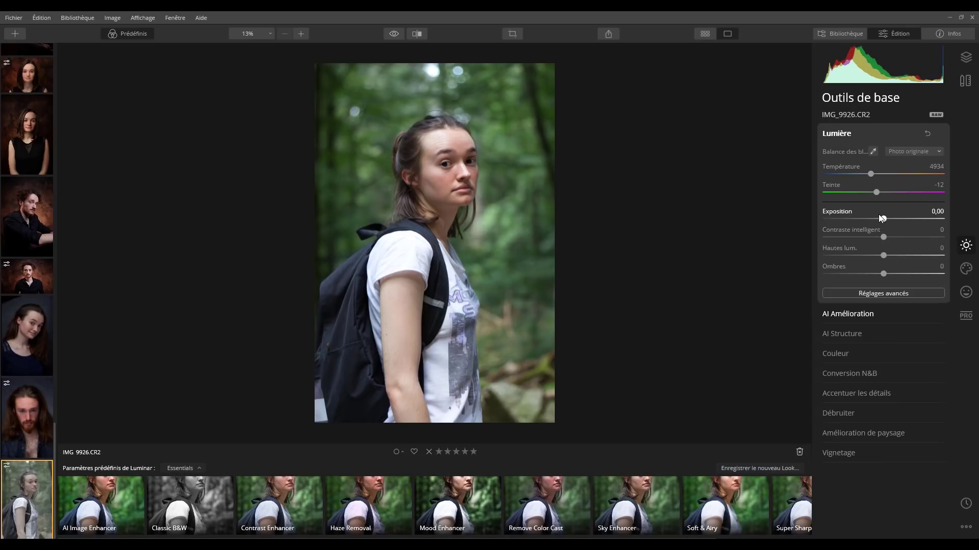
- Lower the forest portrait's exposure to -0.26 and set its AI skin shine removal to 100
left_click_drag(882, 220, 879, 219)
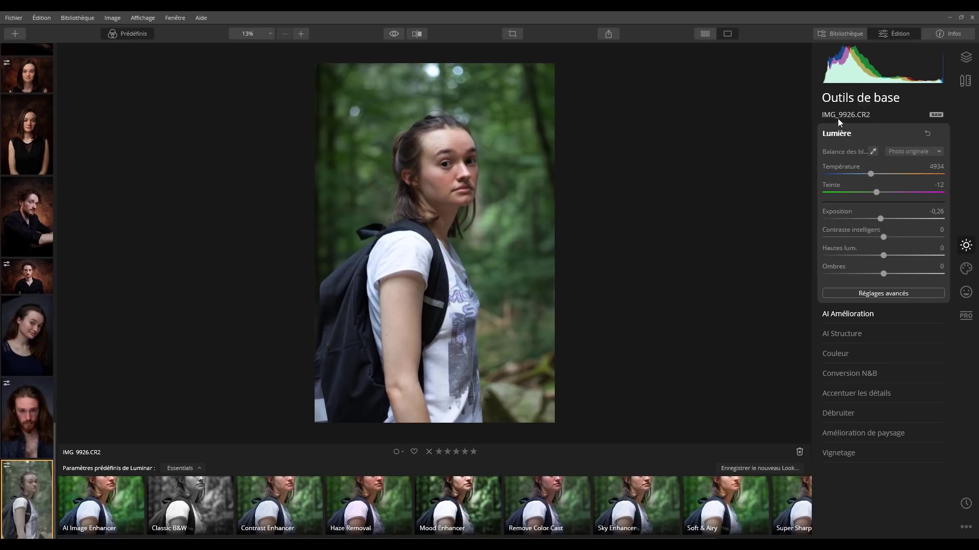
left_click(966, 292)
left_click(869, 133)
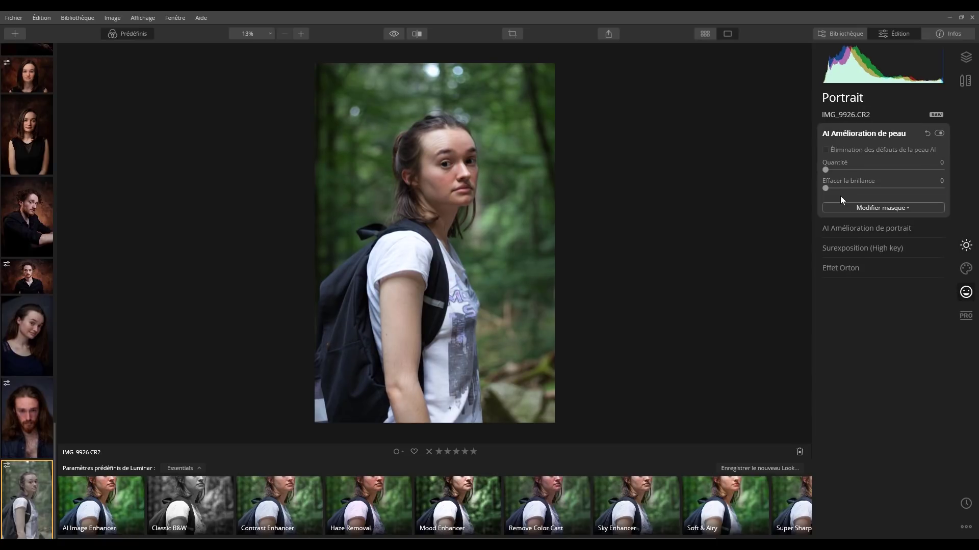
left_click_drag(834, 188, 916, 187)
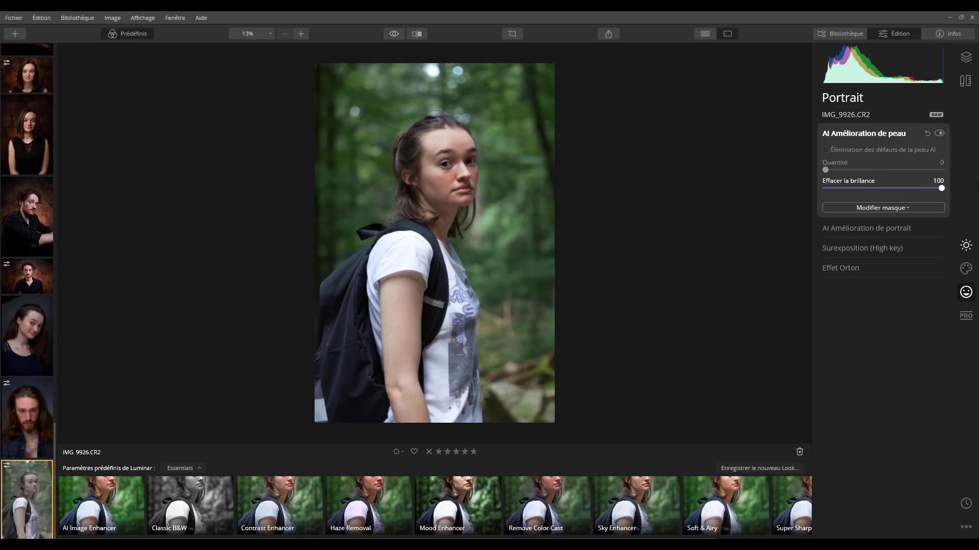
- Compare the woman's face at 100% zoom with the AI skin enhancement on and off
key("ctrl+1")
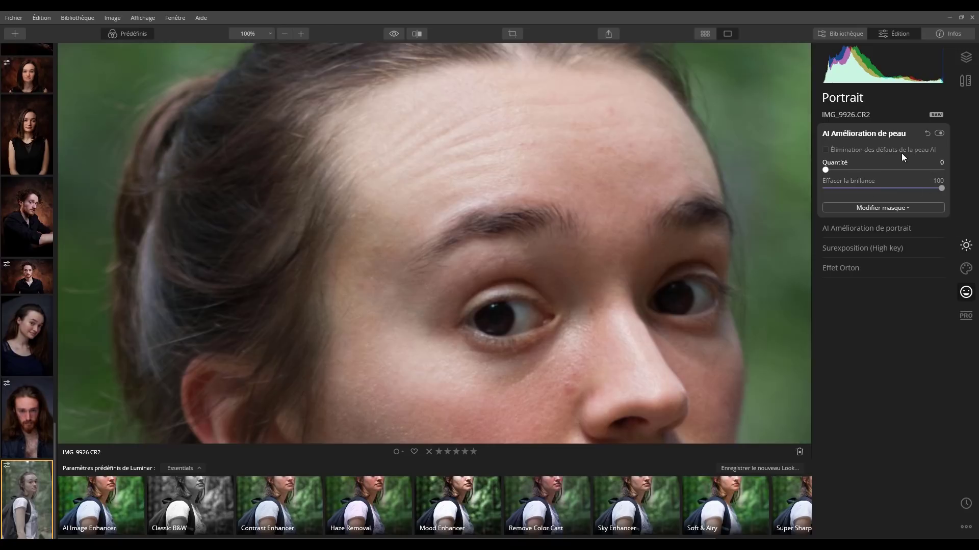
left_click(939, 133)
left_click(939, 133)
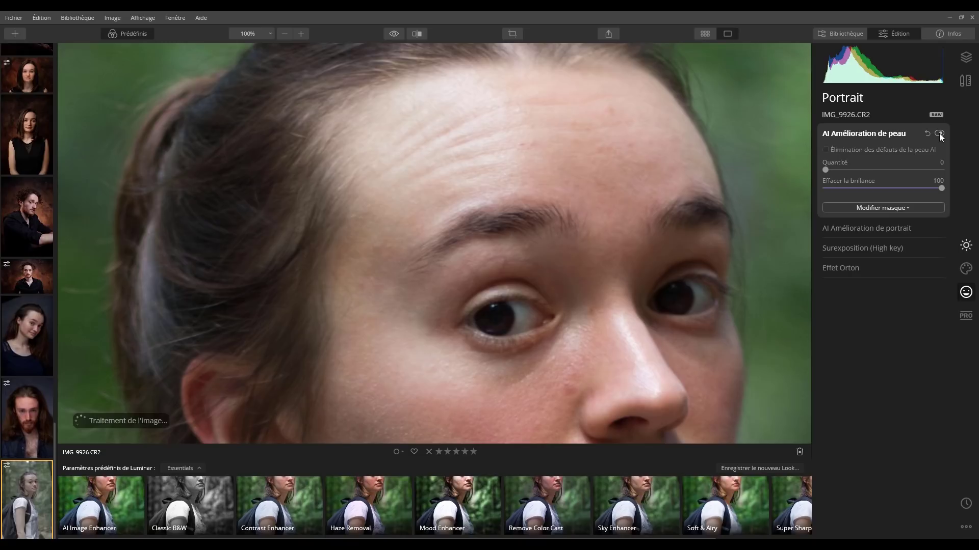
left_click(939, 133)
left_click(939, 133)
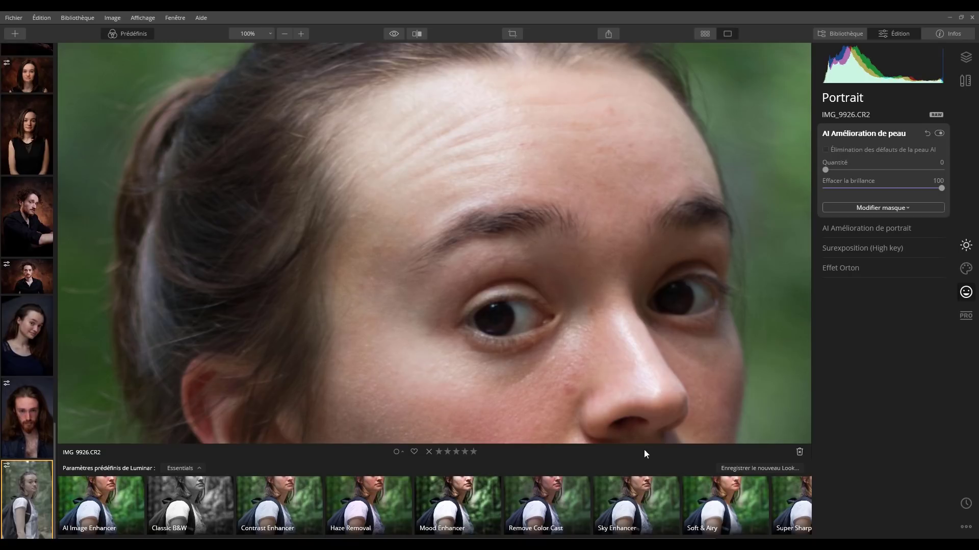
left_click(317, 67)
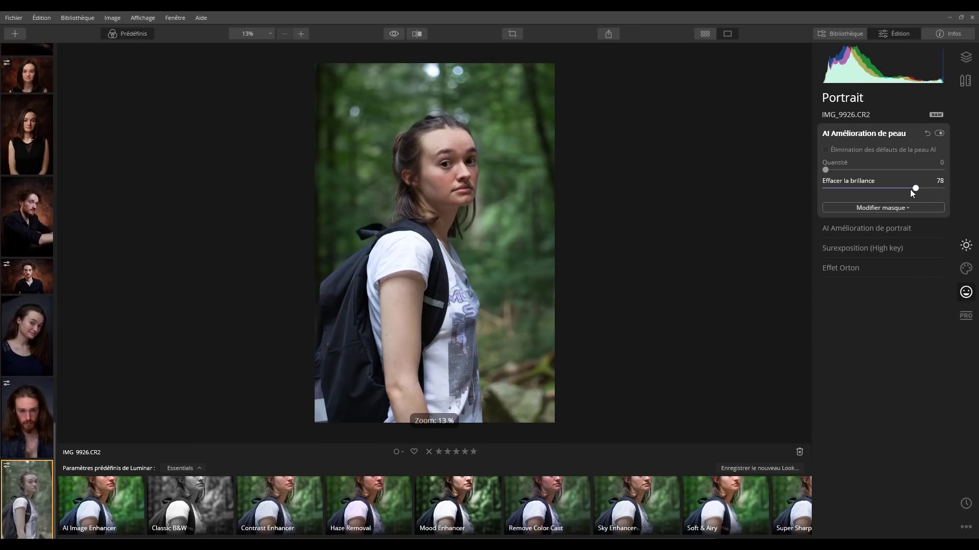
- Set the forest portrait's shine removal to 73, skin enhancement quantity to 11 and face light to 25
left_click_drag(907, 191, 852, 195)
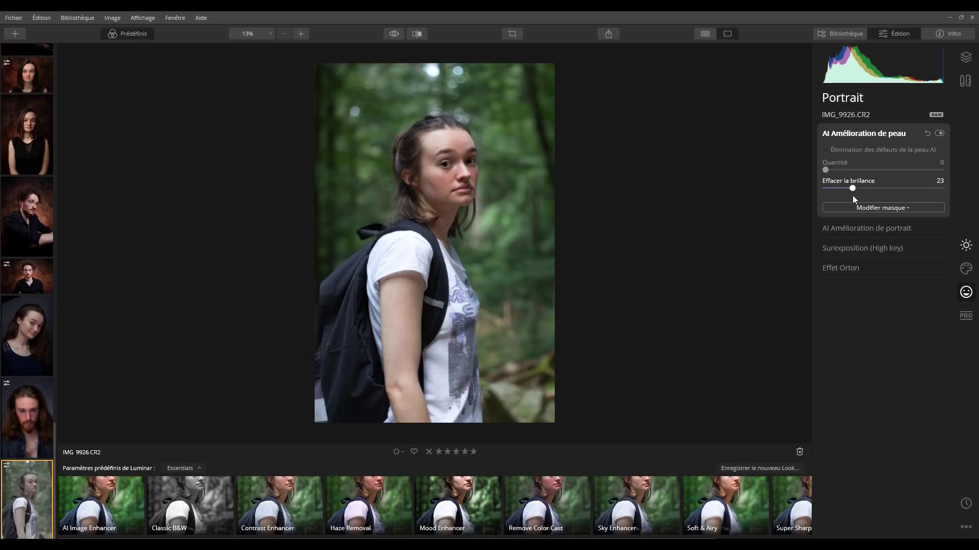
left_click(871, 228)
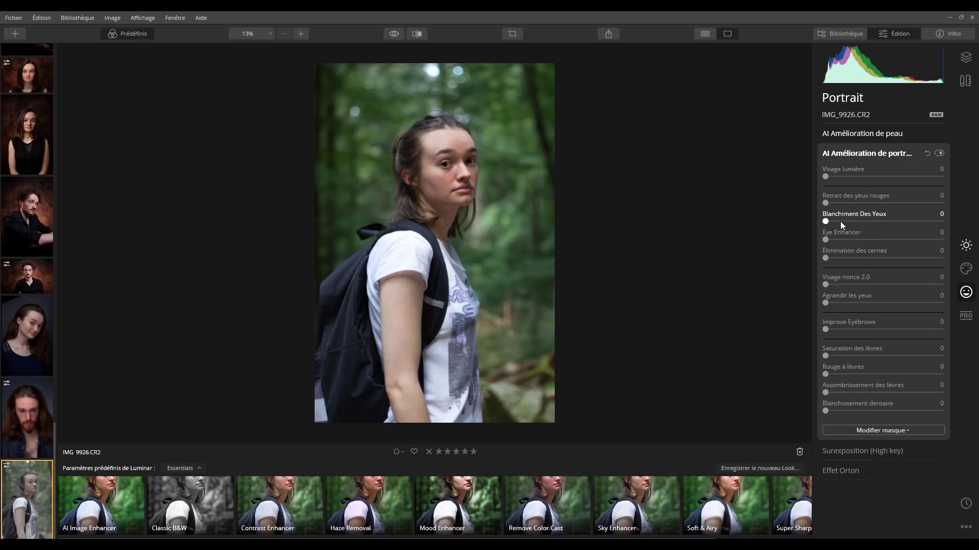
left_click_drag(826, 177, 855, 178)
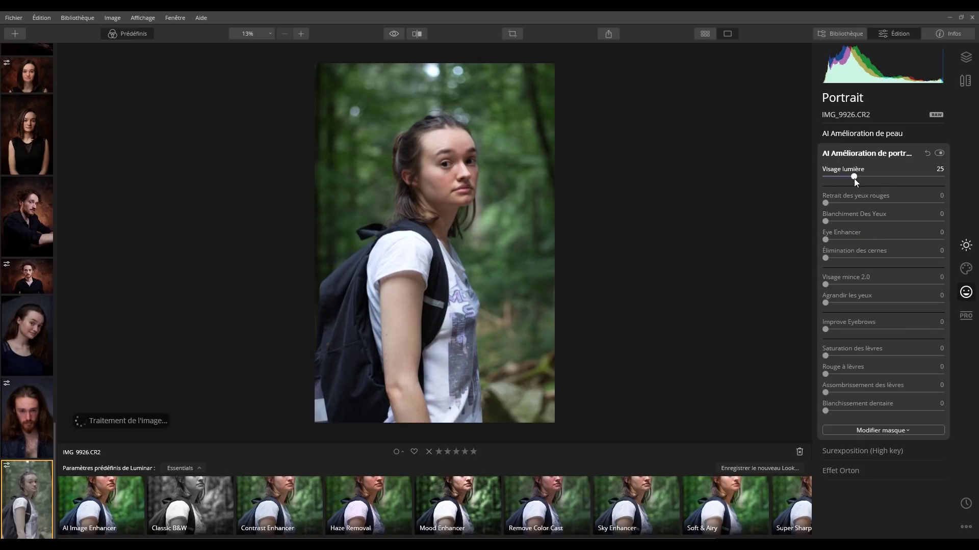
left_click(843, 135)
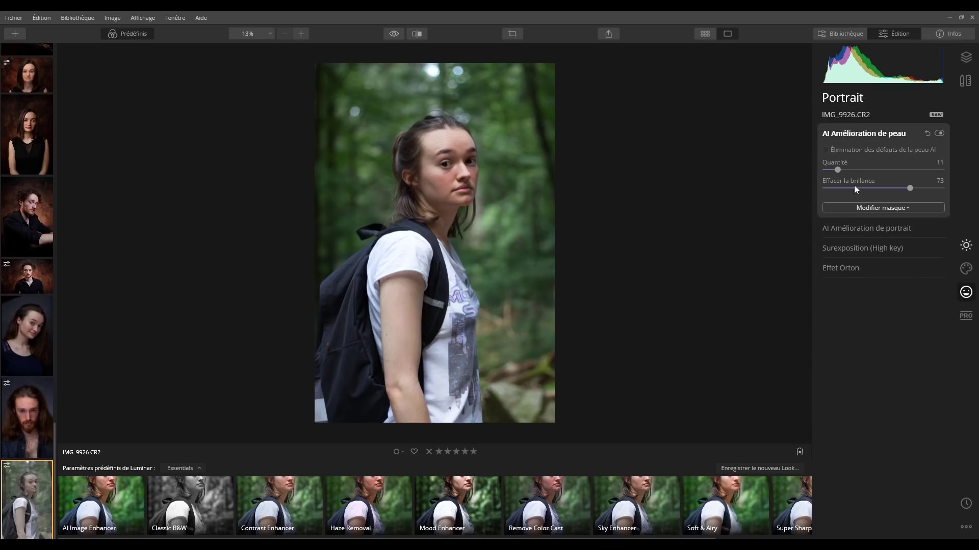
- Switch to the long-haired man's photo DSC04802.ARW and set its AI Accent to 31
key("Left")
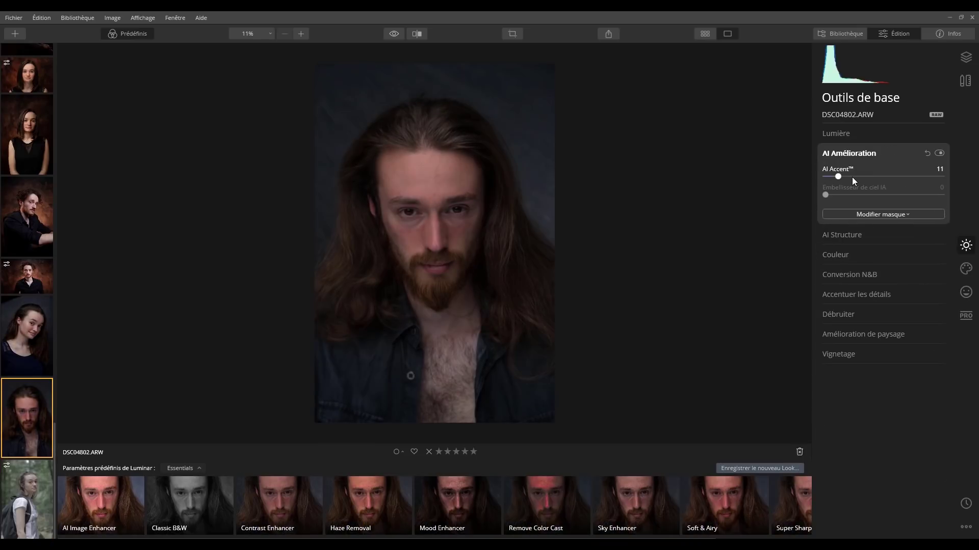
left_click_drag(839, 176, 861, 177)
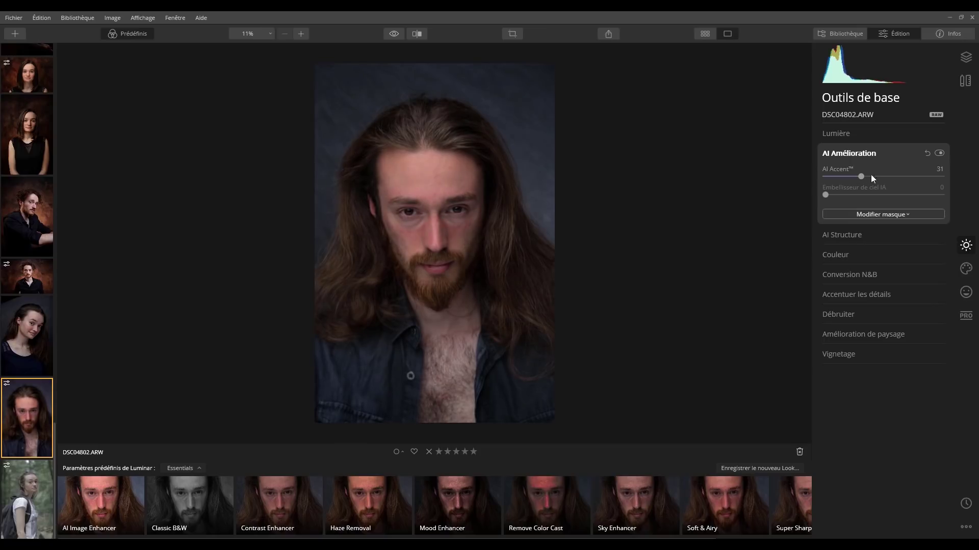
left_click(854, 152)
- Enable AI skin defect removal on the long-haired man's face and compare it with the effect off
left_click(966, 269)
left_click(965, 292)
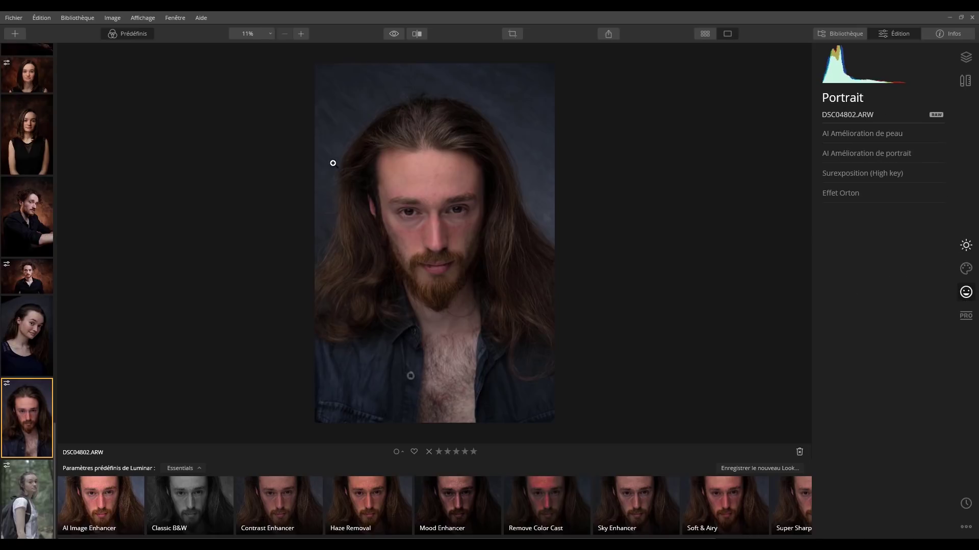
left_click(301, 33)
left_click_drag(544, 125, 544, 154)
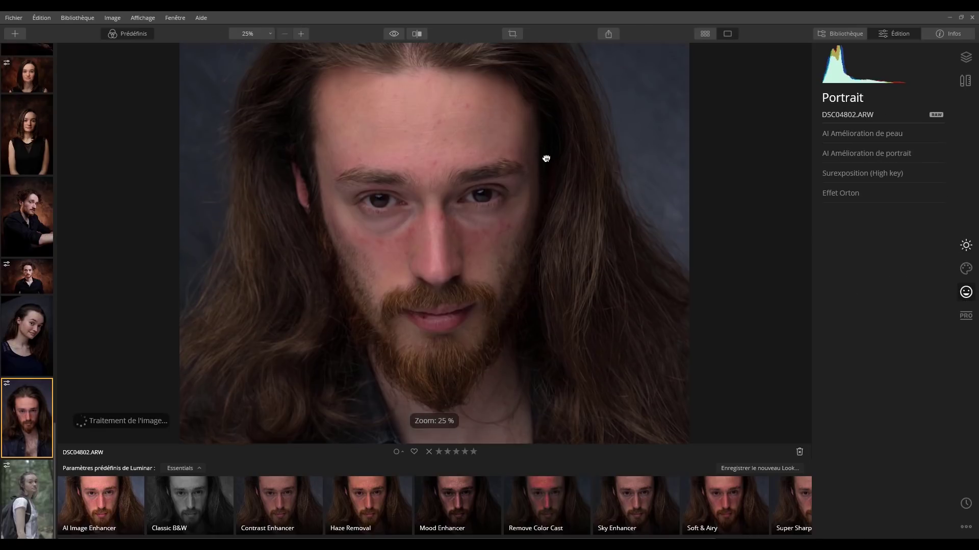
left_click(886, 133)
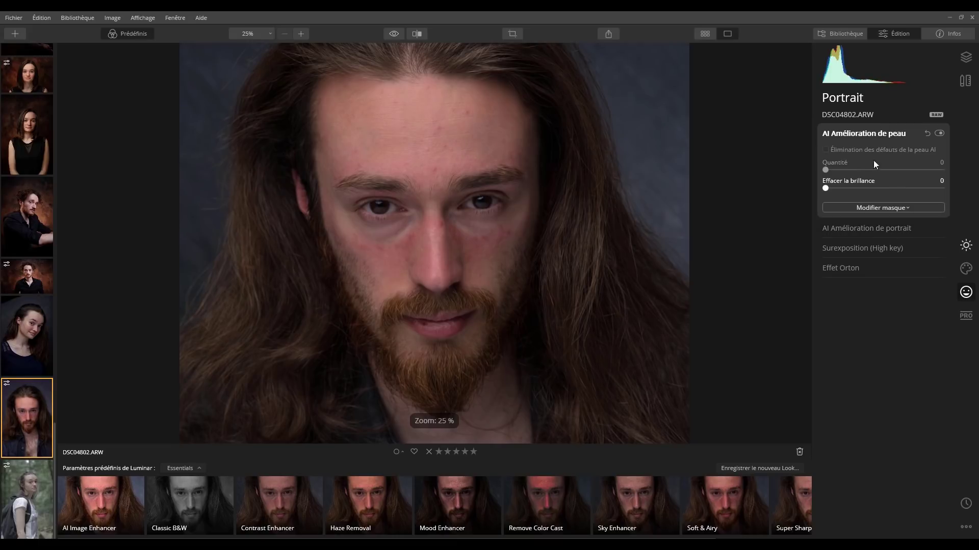
left_click(831, 152)
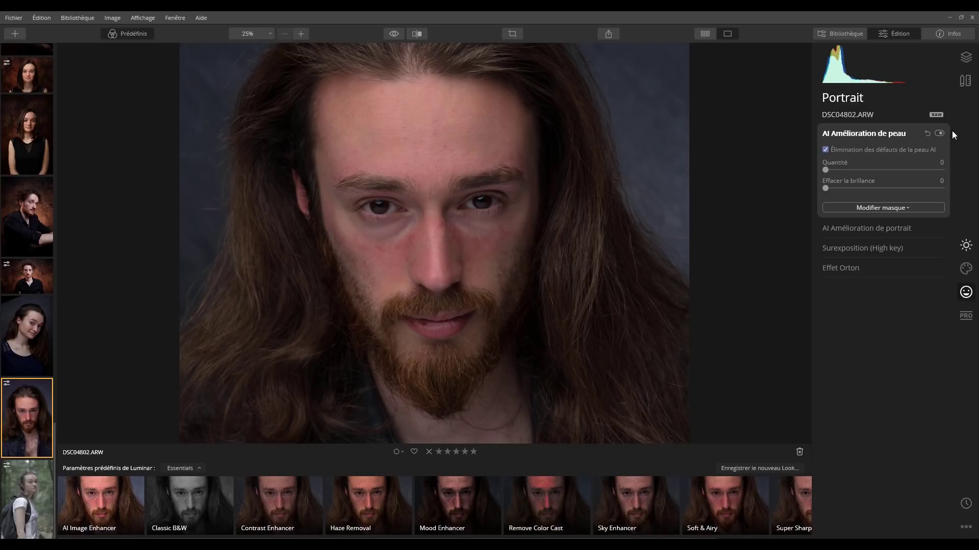
left_click(938, 133)
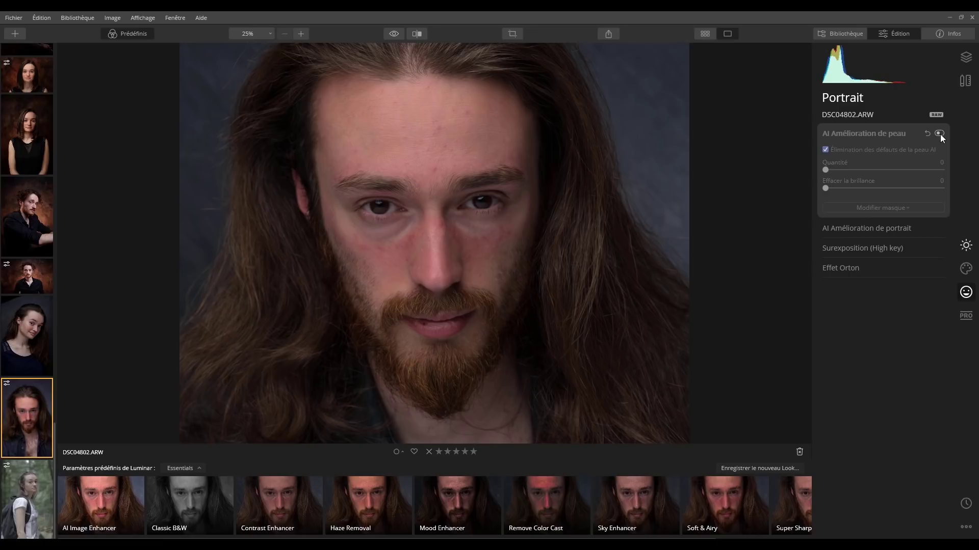
left_click(939, 133)
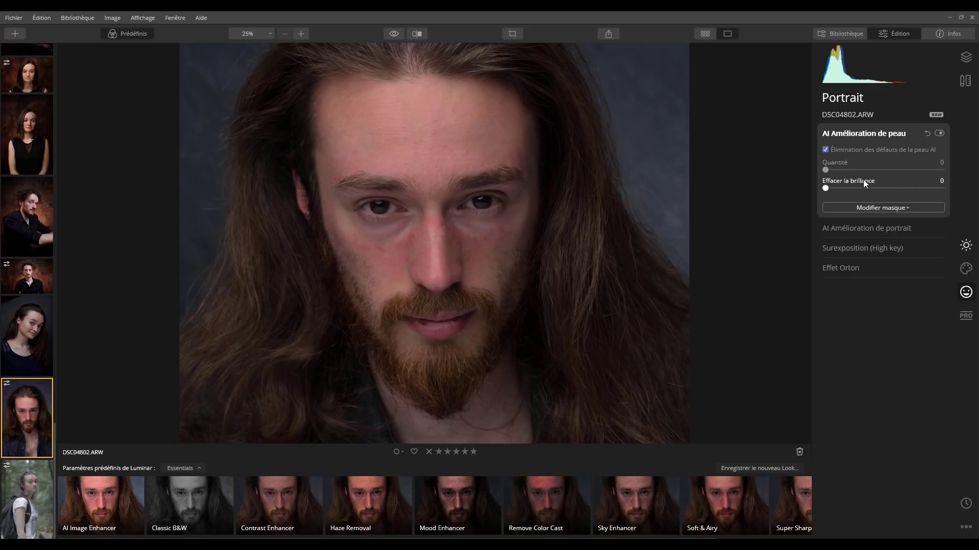
- Raise the skin enhancement quantity on the man's face and set the face light to 26
left_click_drag(836, 171, 858, 170)
left_click(841, 228)
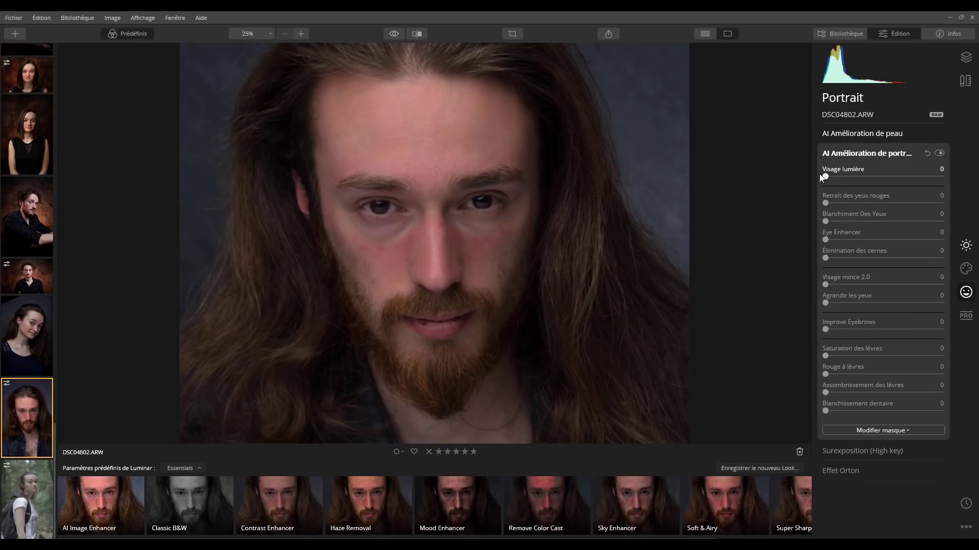
left_click_drag(840, 176, 856, 177)
- Set the Eye Enhancer to 32, dark circle removal to 16, Improve Eyebrows to 10 and lip saturation to 6
key("ctrl+0")
left_click_drag(837, 240, 843, 264)
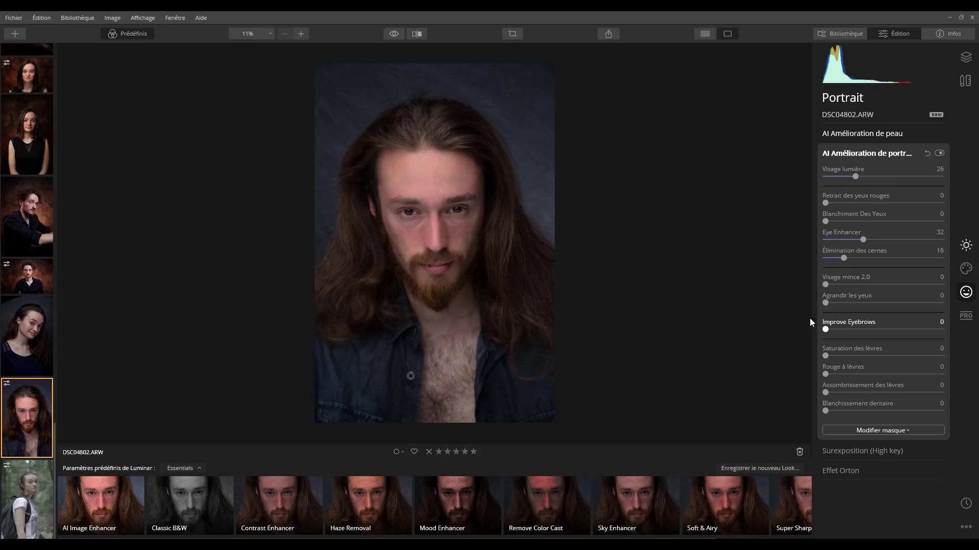
left_click_drag(836, 330, 839, 332)
left_click_drag(826, 357, 837, 357)
- Compare the long-haired man's retouched portrait with its original, in full view and at 100% on the eyes
left_click(394, 34)
left_click(393, 34)
left_click(394, 33)
left_click(393, 34)
left_click(393, 34)
left_click(398, 34)
left_click(418, 219)
left_click_drag(431, 218, 472, 216)
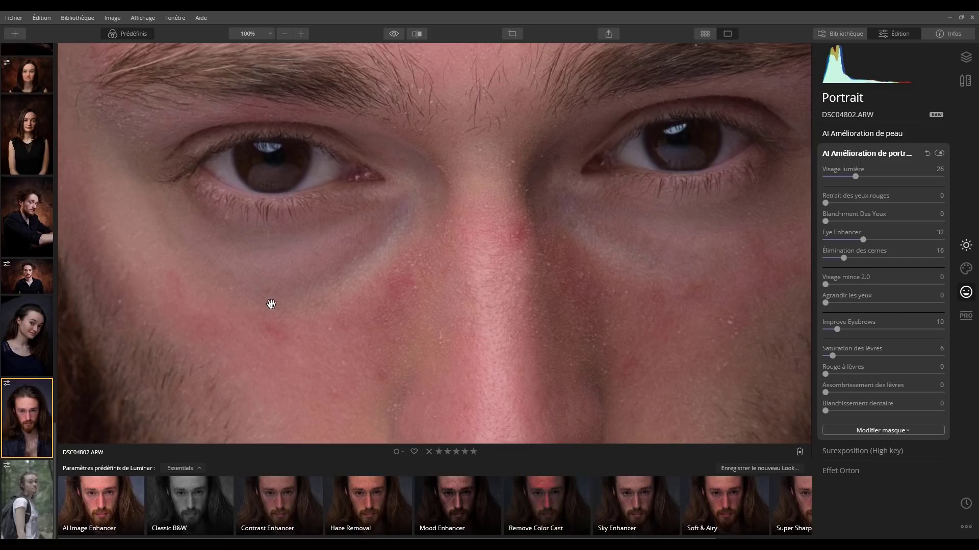
left_click(397, 38)
left_click(397, 37)
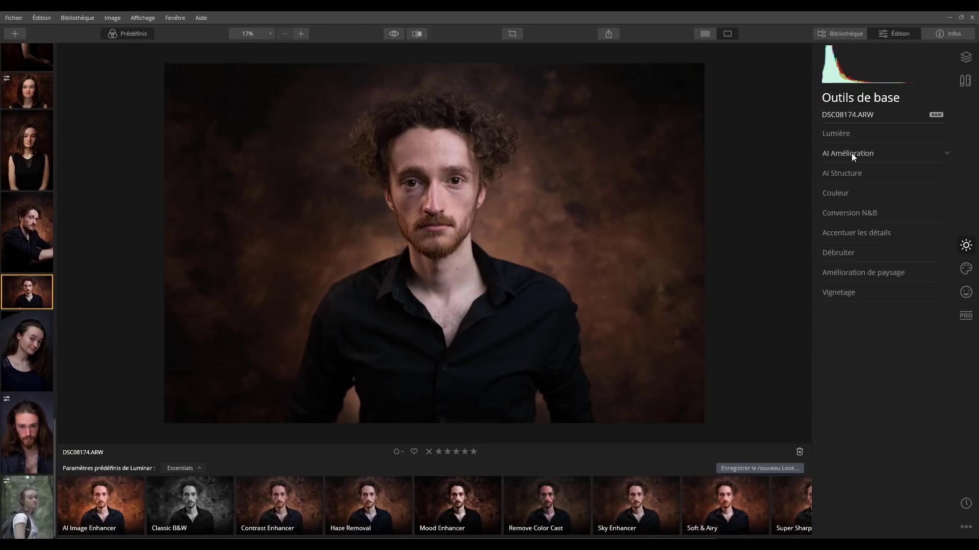
- Apply a slight AI Accent to the curly-haired man's portrait DSC08174.ARW and lower its highlights
left_click(850, 153)
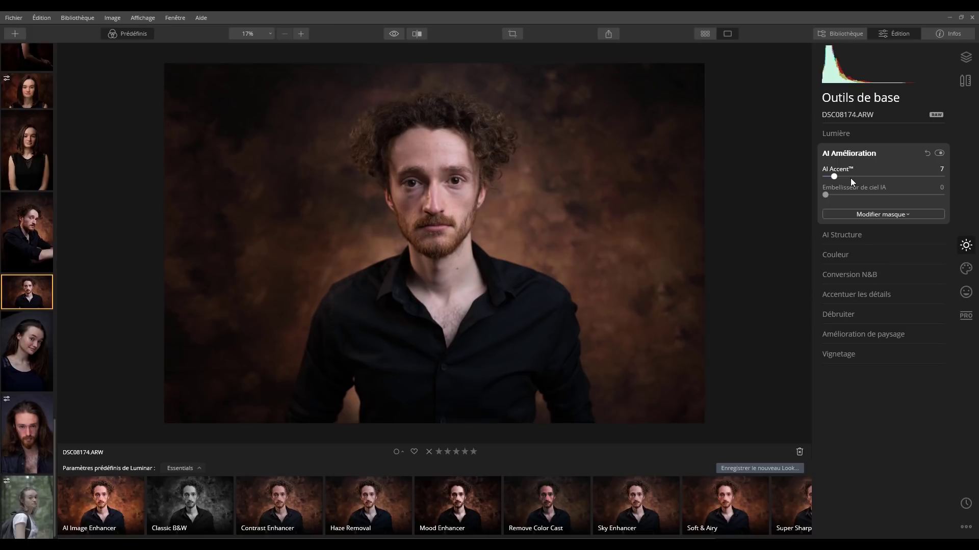
double_click(836, 178)
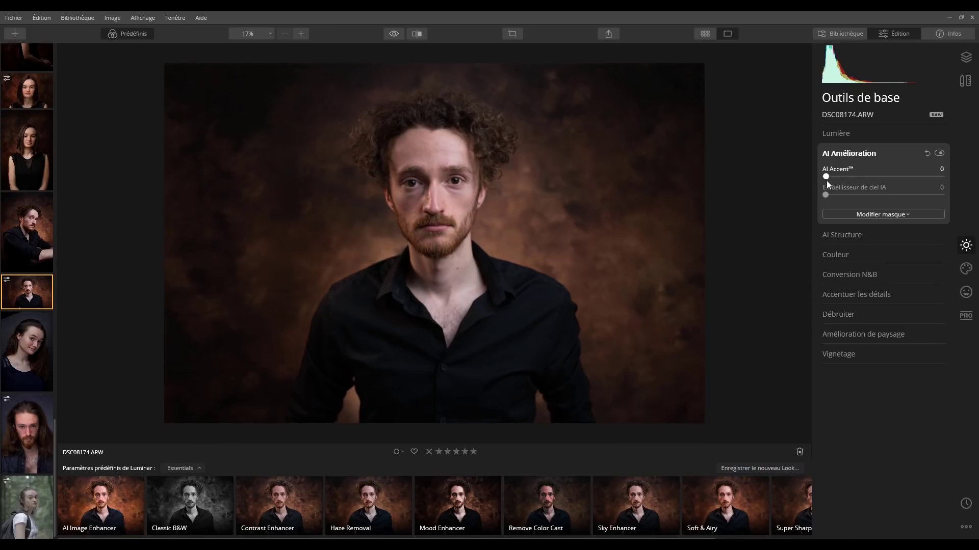
left_click_drag(833, 178, 836, 179)
left_click(846, 130)
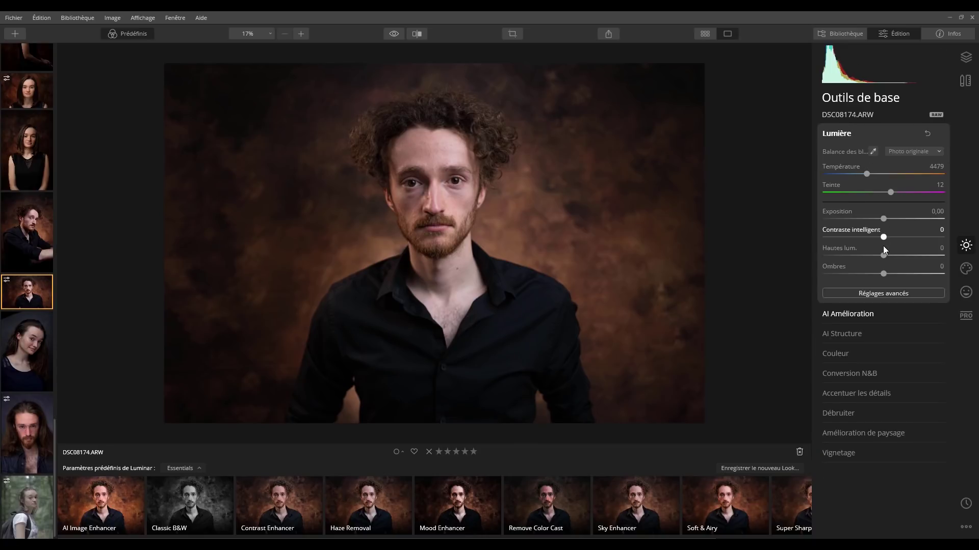
left_click_drag(888, 256, 871, 258)
left_click(849, 136)
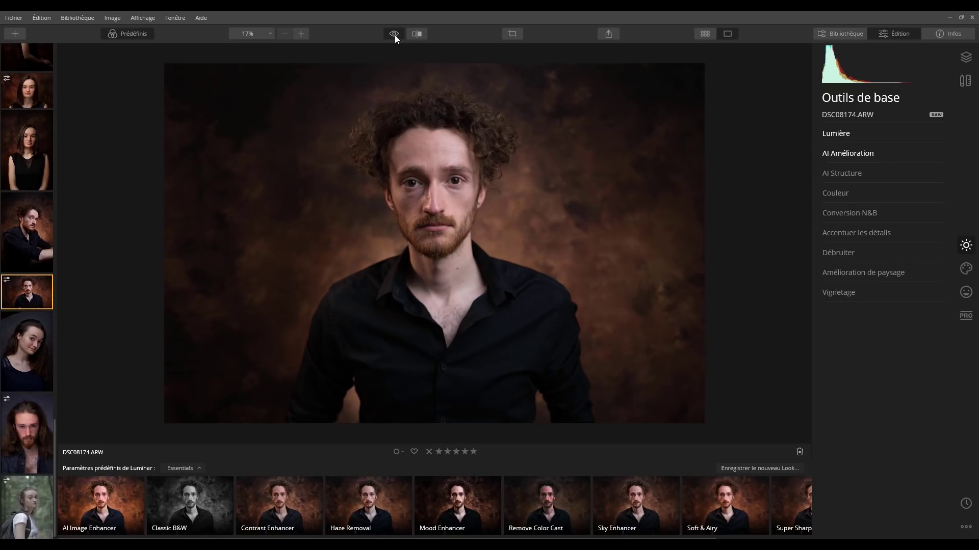
- Enable AI skin defect removal on the curly-haired man's portrait and set the skin enhancement quantity to 26
left_click(973, 294)
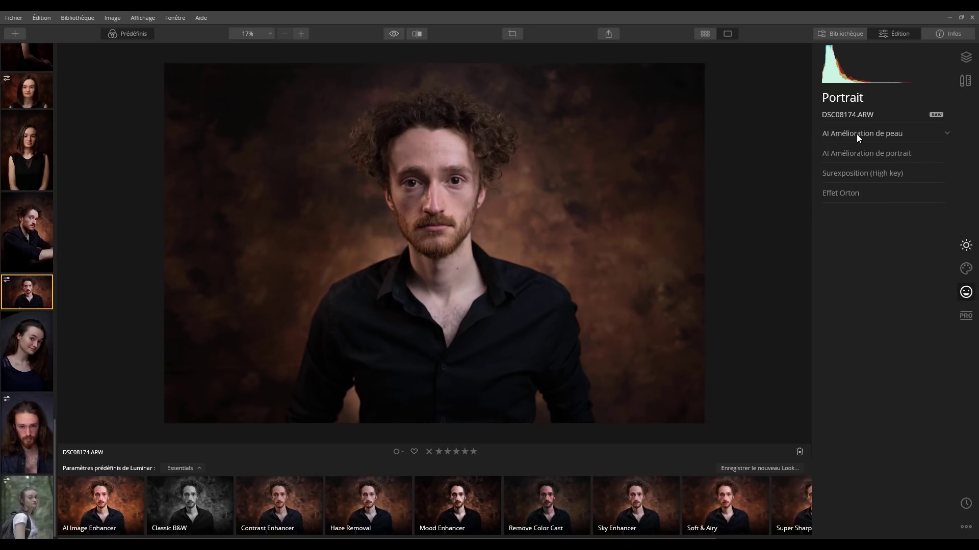
left_click(861, 134)
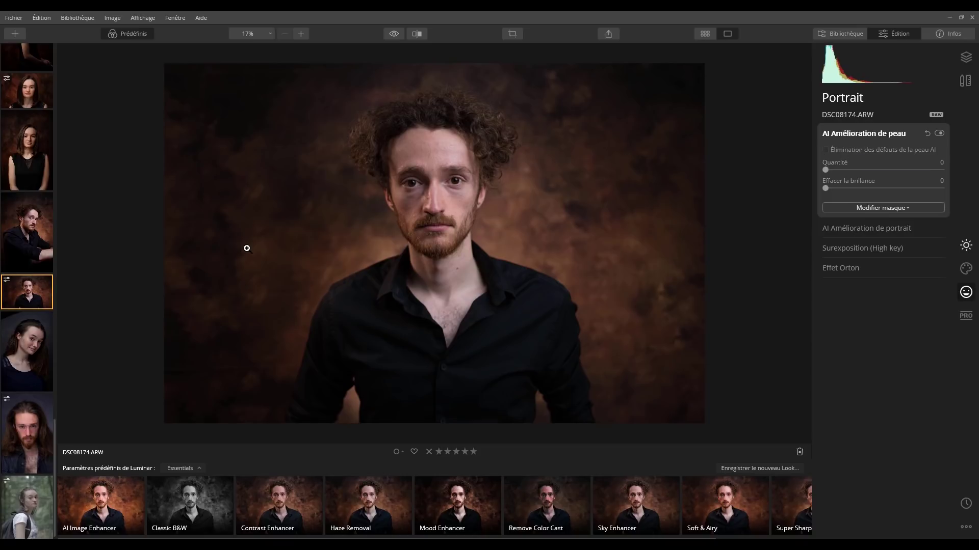
left_click(300, 33)
left_click(300, 33)
left_click(299, 33)
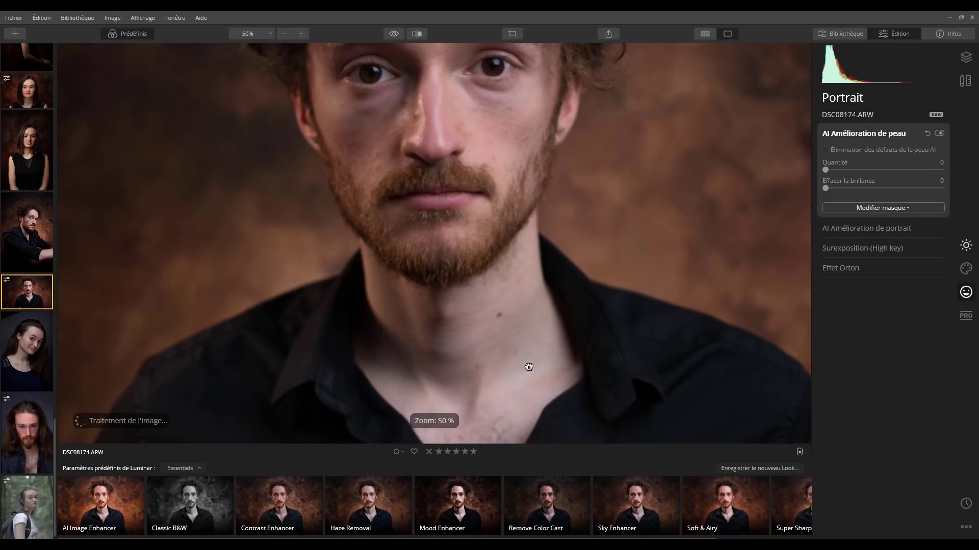
left_click_drag(521, 321, 515, 286)
left_click(825, 149)
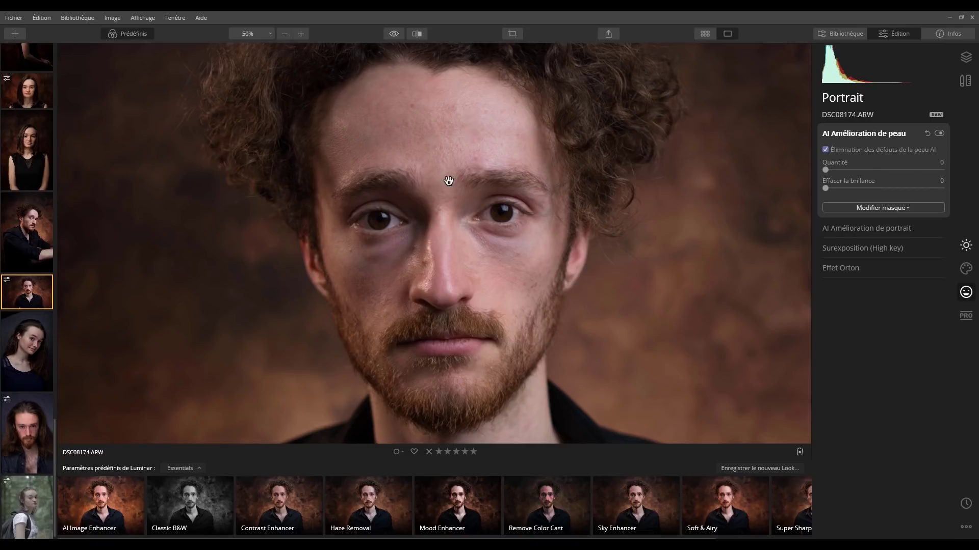
left_click_drag(500, 168, 500, 186)
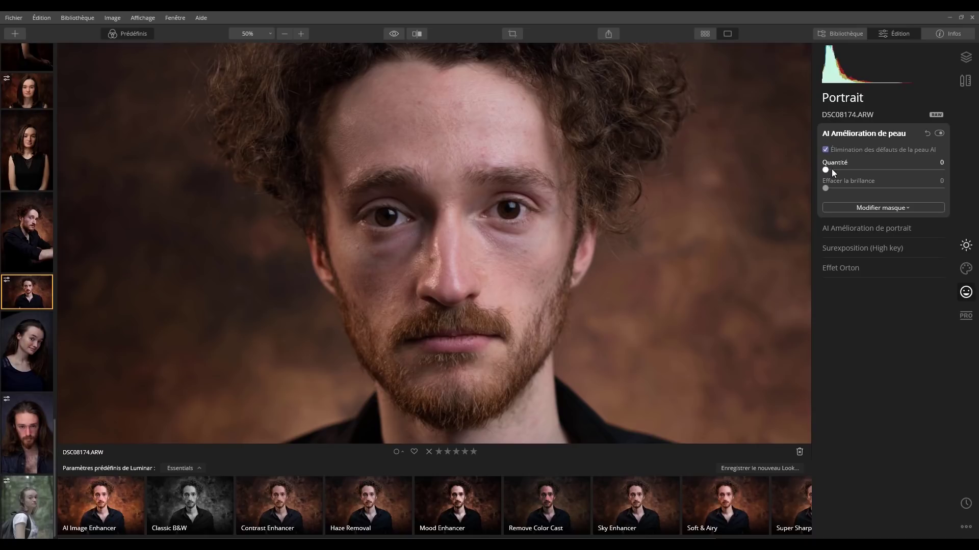
left_click_drag(826, 170, 857, 172)
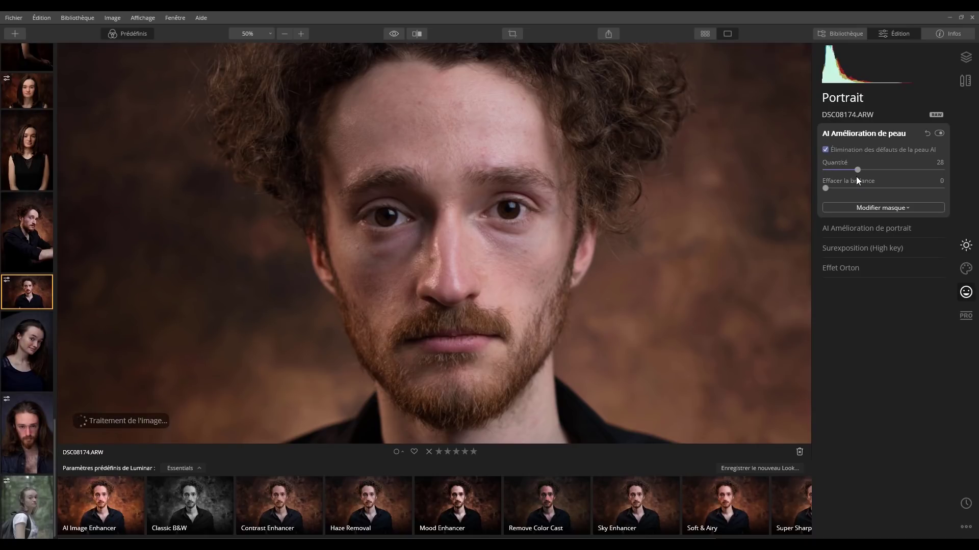
left_click_drag(859, 174, 856, 171)
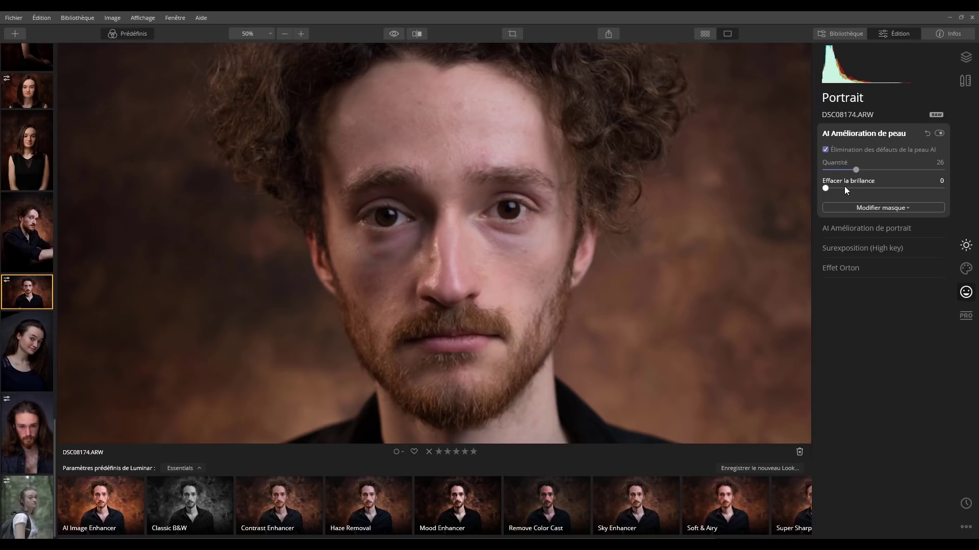
- Try full shine removal on the man's skin, compare with the skin enhancement off, and reduce shine removal to 72
left_click_drag(840, 187, 953, 185)
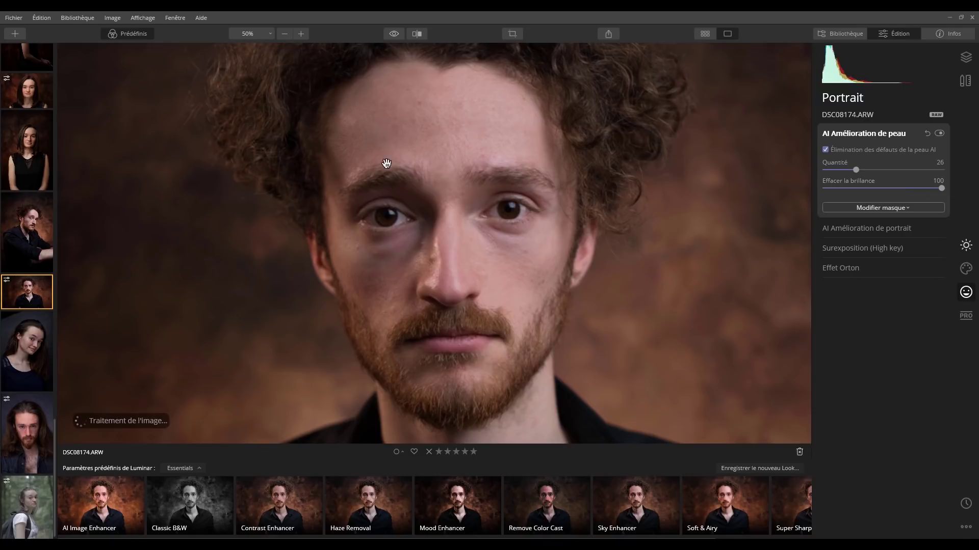
left_click(940, 134)
left_click(940, 133)
left_click(491, 120)
left_click_drag(941, 189, 924, 189)
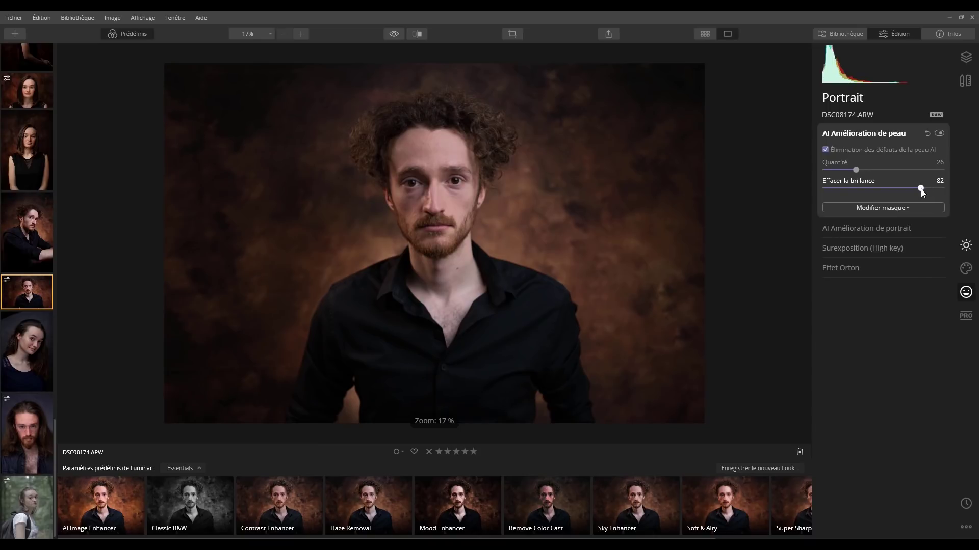
- Set the face light to 18, the Eye Enhancer to 30 and dark circle removal to 23 on the curly-haired man's portrait
left_click(892, 230)
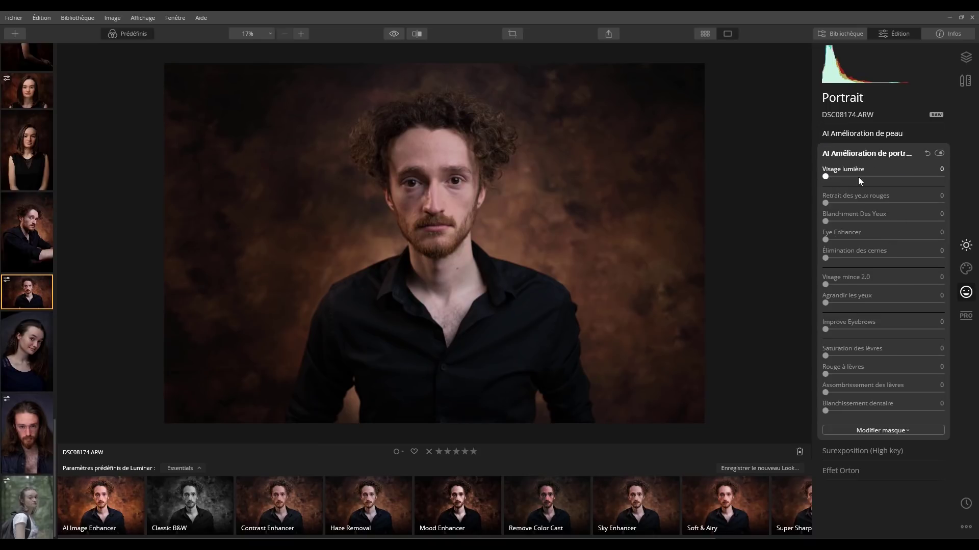
left_click(859, 177)
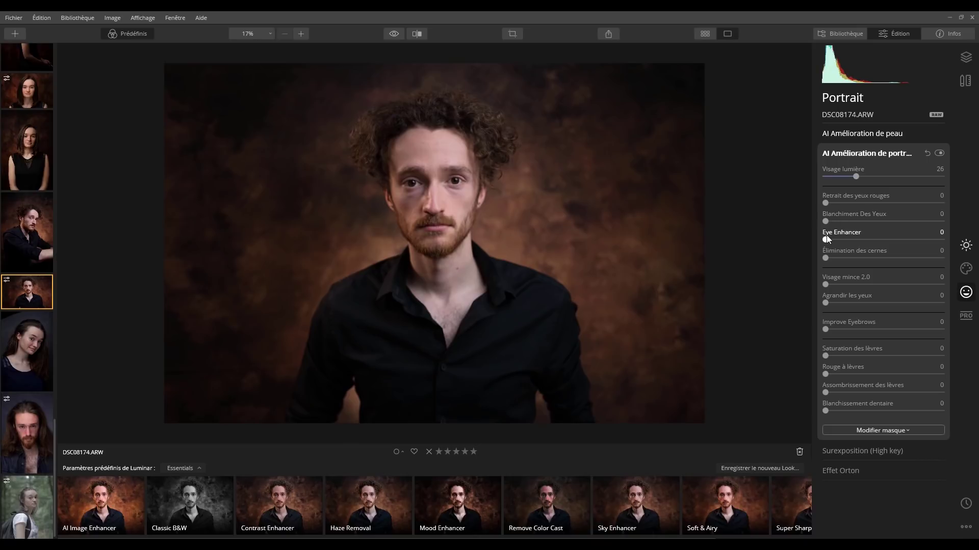
left_click(849, 239)
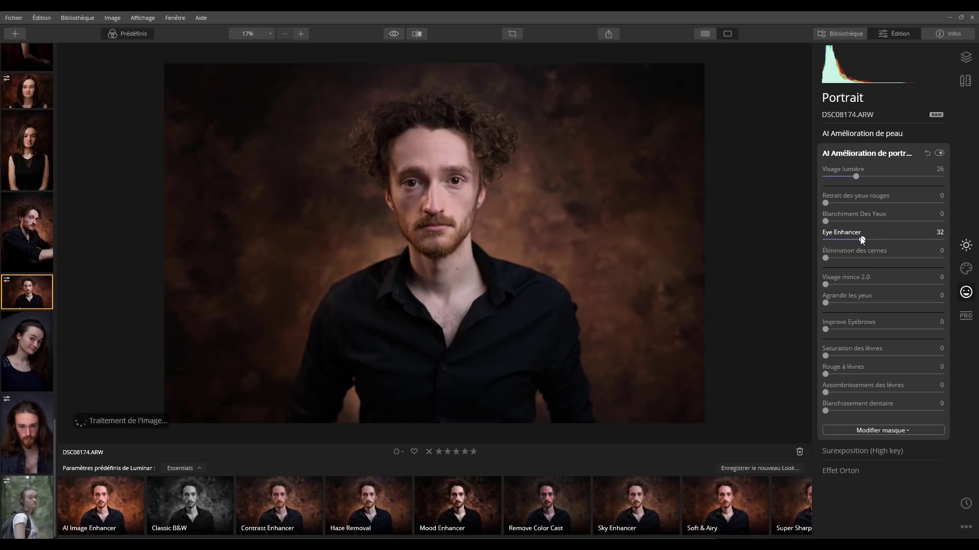
left_click(846, 177)
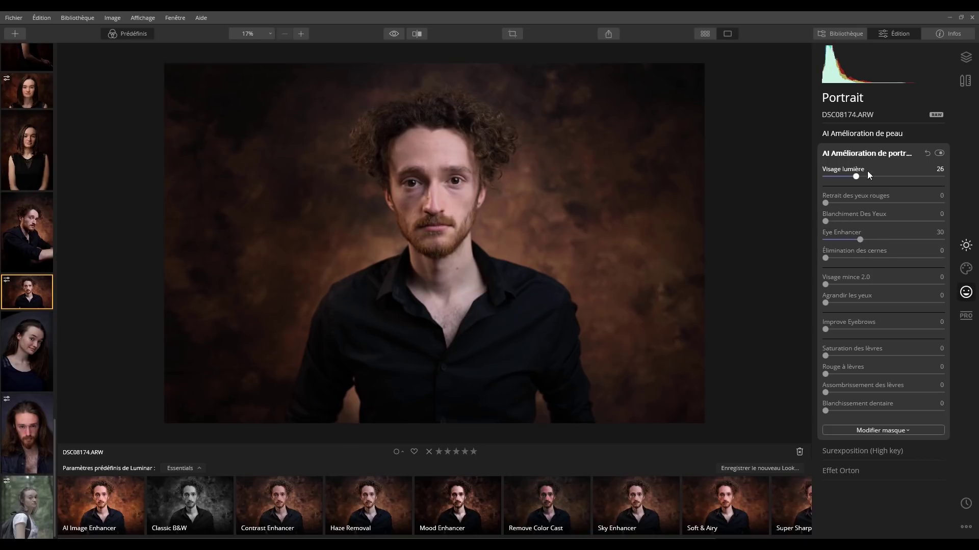
left_click(890, 258)
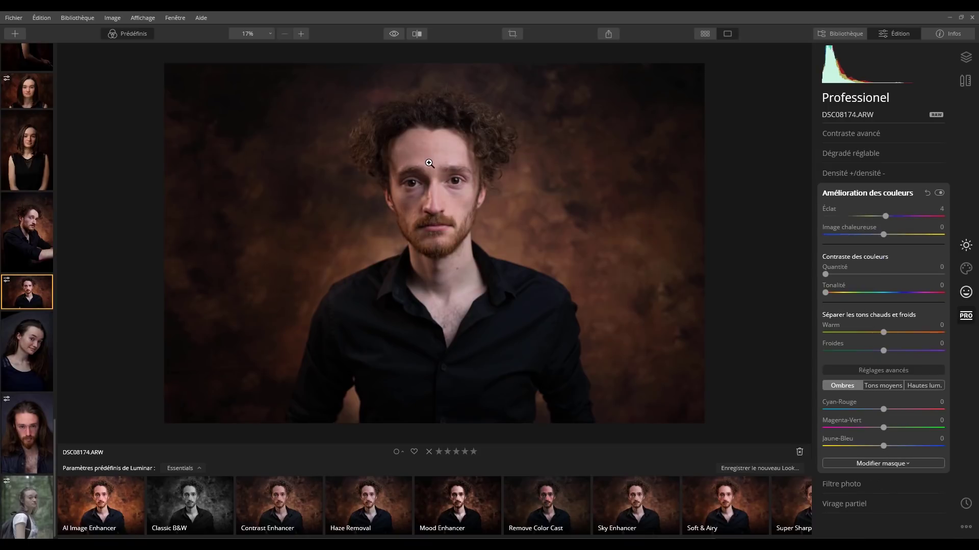
- Compare the curly-haired man's retouched portrait with its original at 25% and at 50% on the face
left_click(301, 33)
left_click(285, 34)
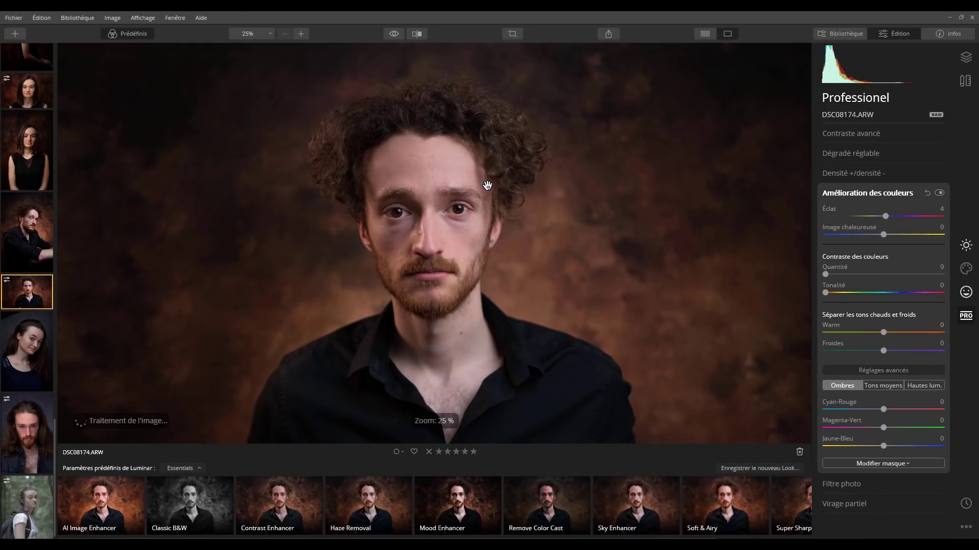
left_click_drag(396, 39, 396, 39)
left_click(396, 39)
left_click(396, 39)
left_click(396, 39)
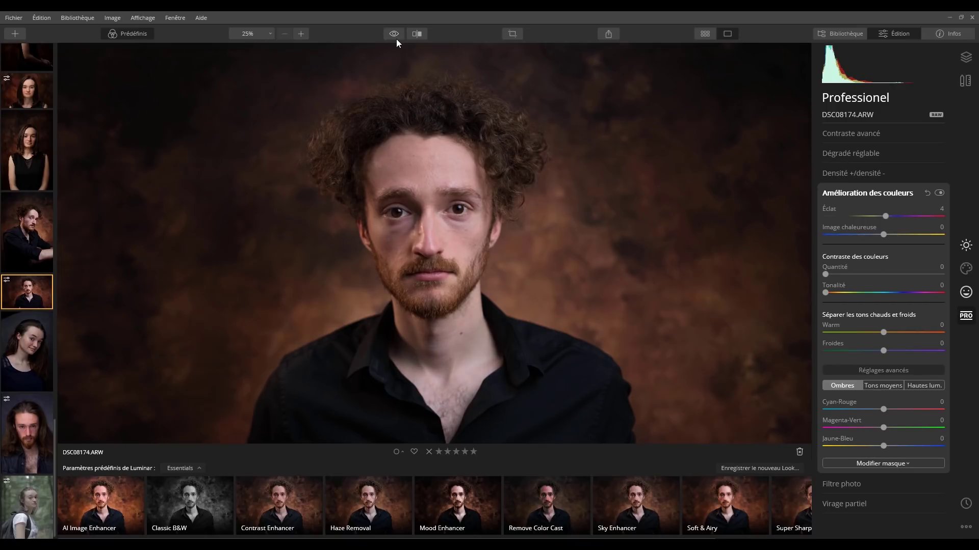
left_click(301, 34)
left_click_drag(531, 147, 543, 183)
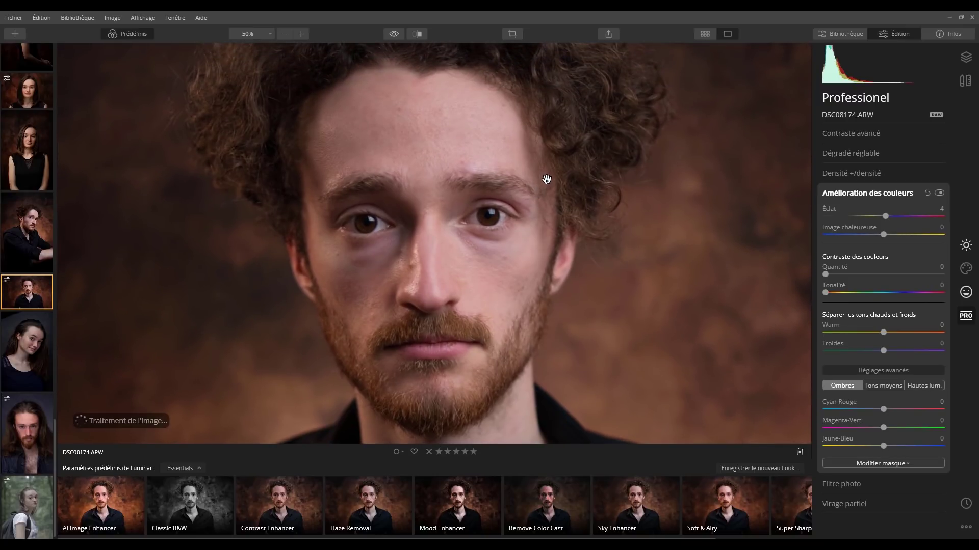
left_click(396, 38)
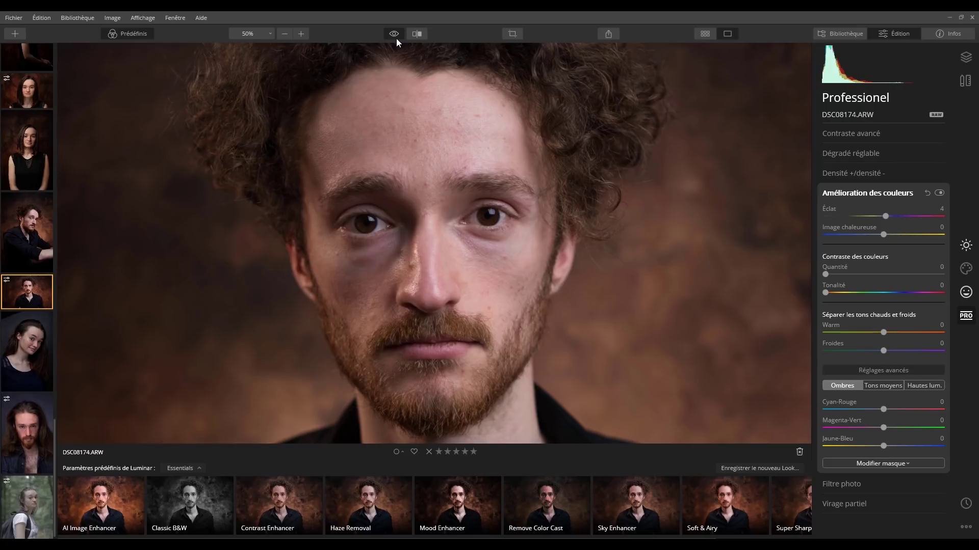
- Raise the AI skin enhancement quantity on the man's face to 50
left_click(890, 195)
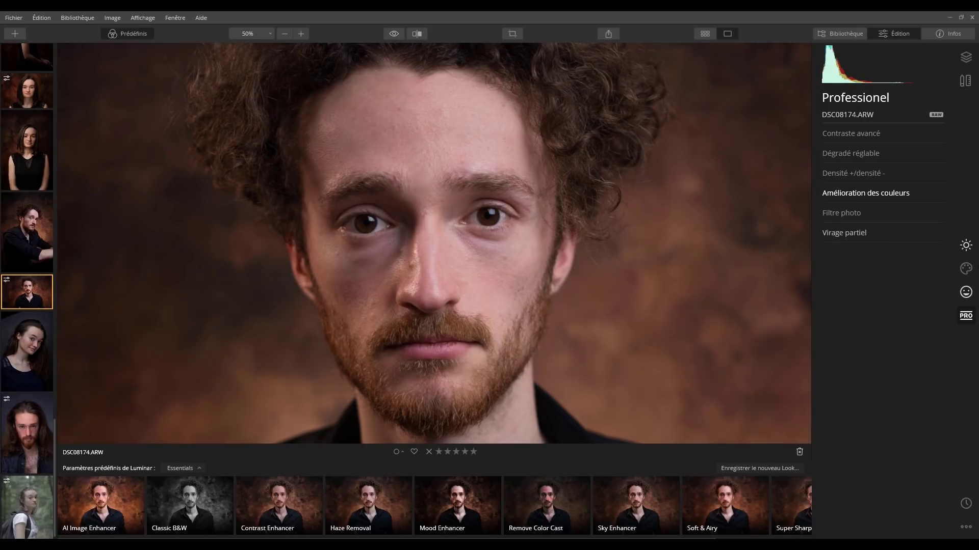
left_click(965, 292)
left_click(863, 153)
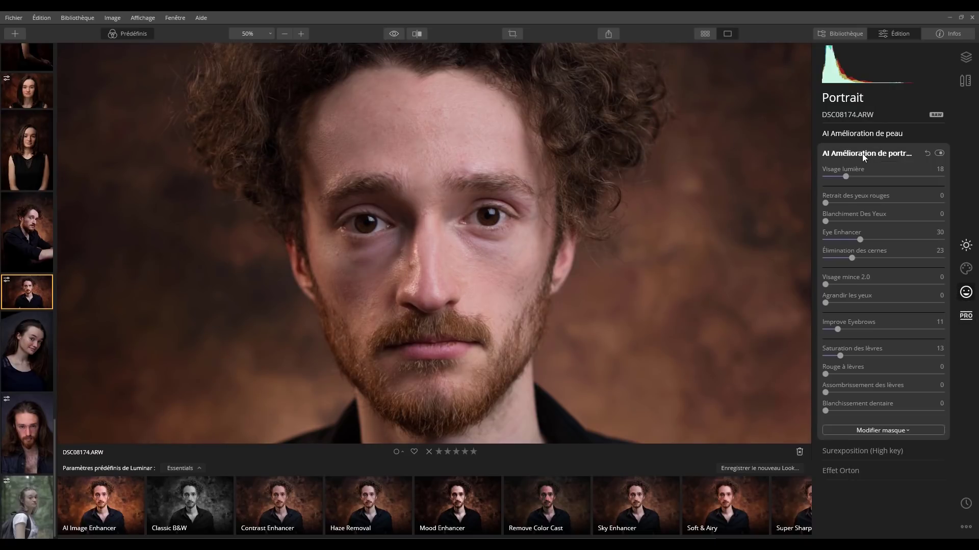
left_click(858, 135)
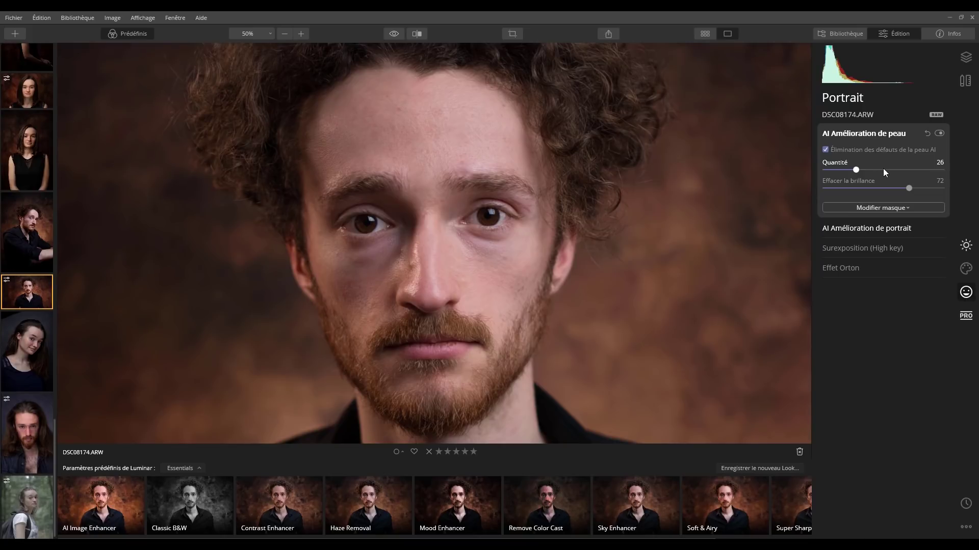
left_click(883, 169)
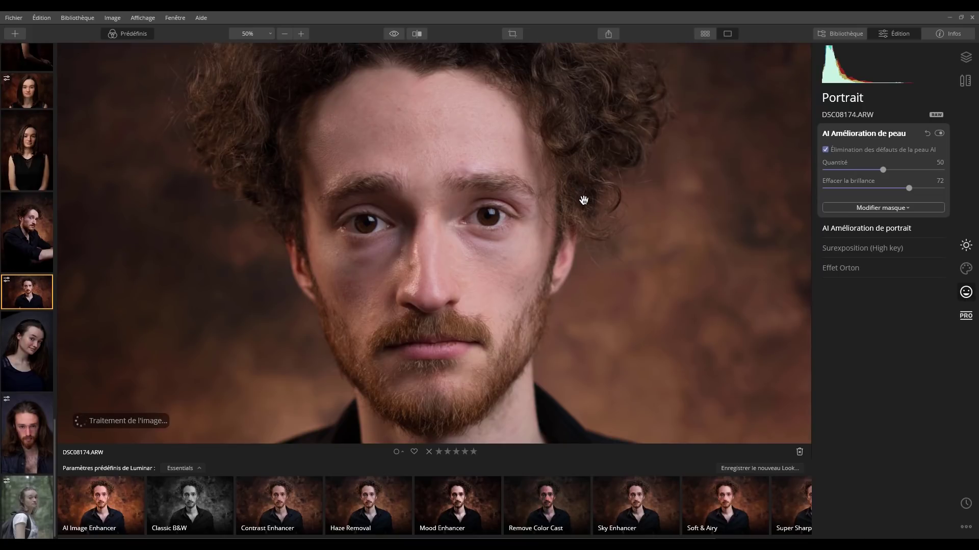
- Compare the smoother skin retouch with the original portrait repeatedly at 50%, and again in full view
left_click(394, 34)
left_click(394, 34)
left_click(394, 33)
left_click(394, 34)
left_click(394, 34)
left_click(394, 32)
left_click(394, 33)
left_click(394, 32)
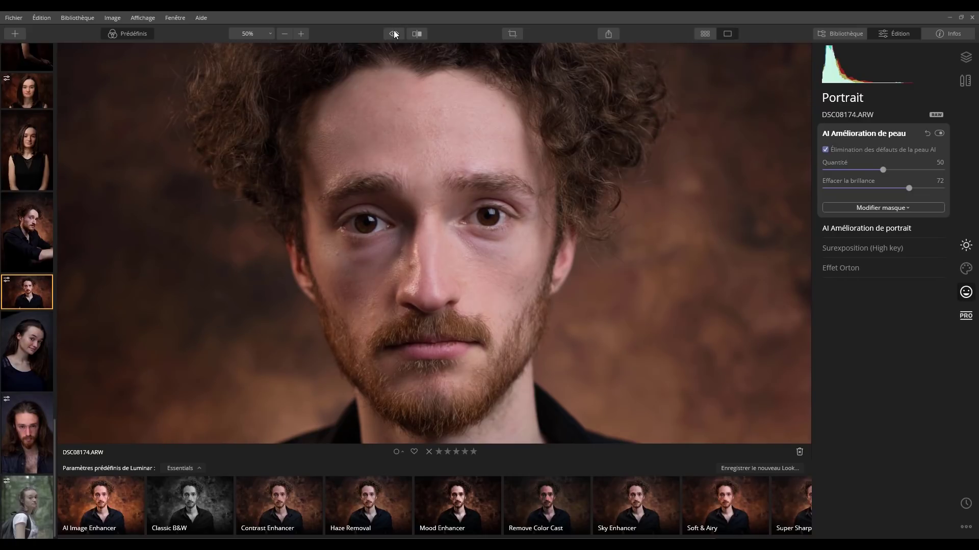
left_click(456, 198)
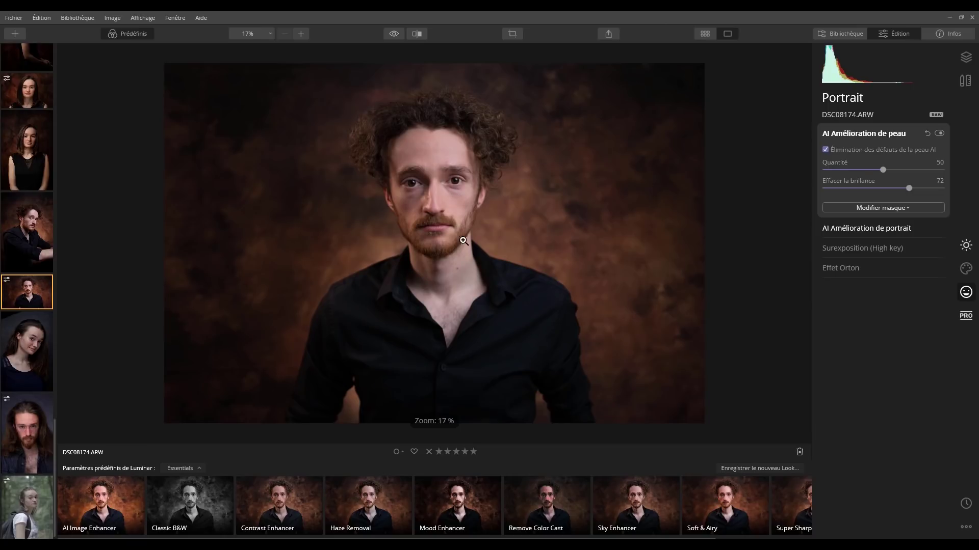
left_click(394, 34)
left_click(394, 34)
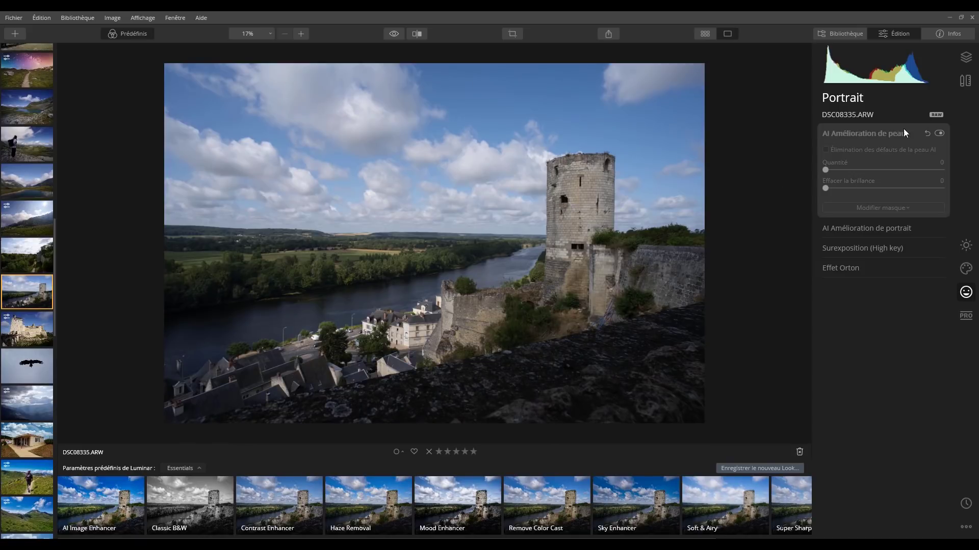
- Set AI Accent to 22 on the castle tower and river photo DSC08335.ARW
left_click(870, 135)
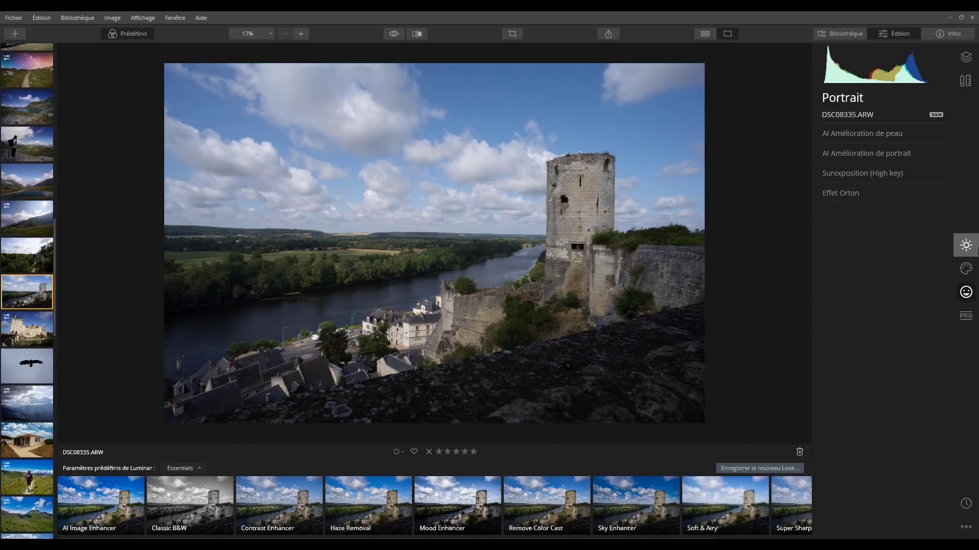
left_click(965, 245)
left_click(834, 155)
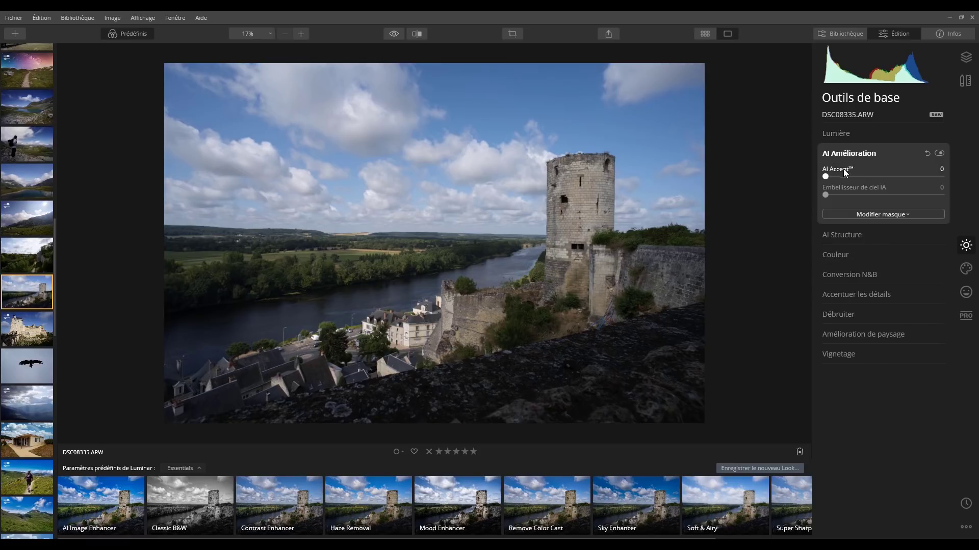
mouse_move(839, 179)
left_mouse_down()
mouse_move(861, 176)
mouse_move(836, 181)
mouse_move(852, 182)
left_mouse_up()
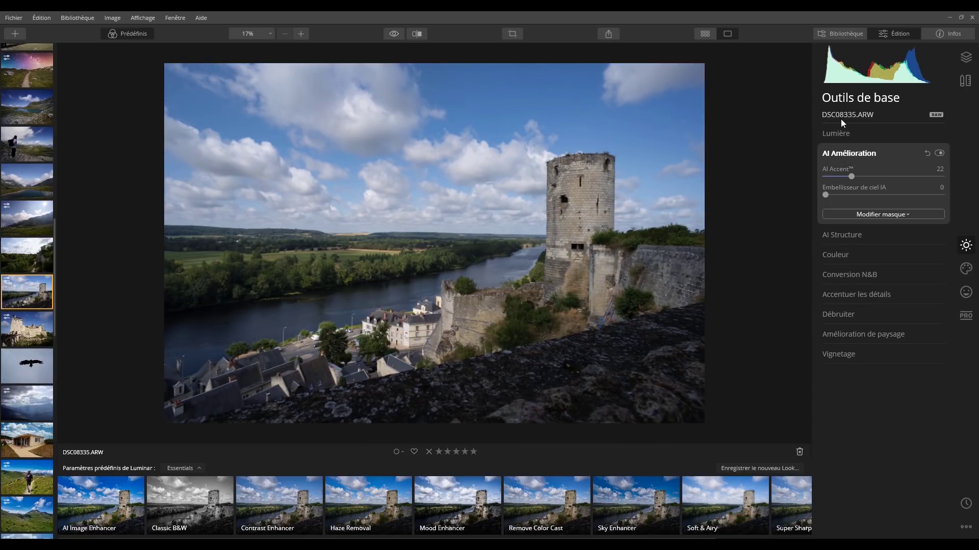
left_click(856, 153)
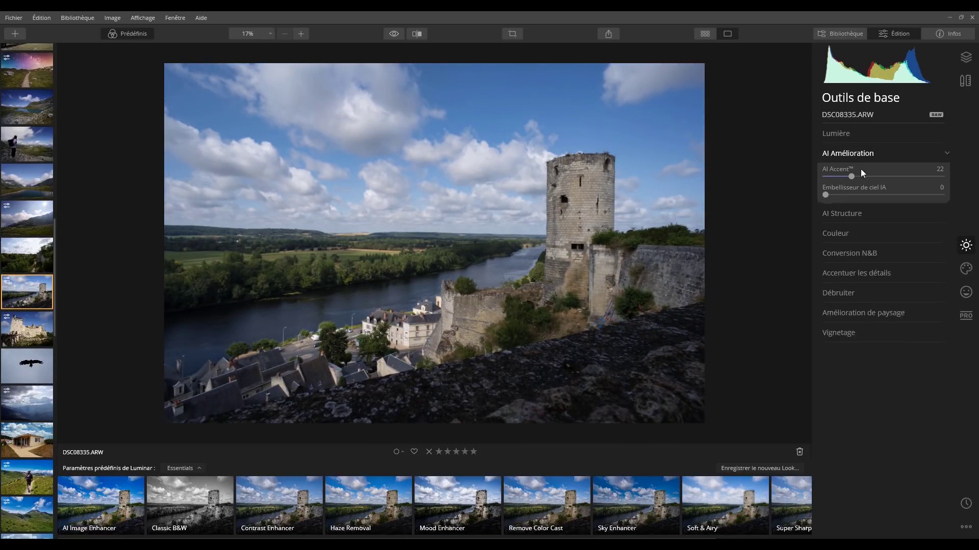
- Replace the castle photo's sky using AI Sky Replacement, trying Blue Sky 5 and Bright Blue Sky 1 before choosing Dramatic Sky 1
left_click(964, 267)
left_click(846, 133)
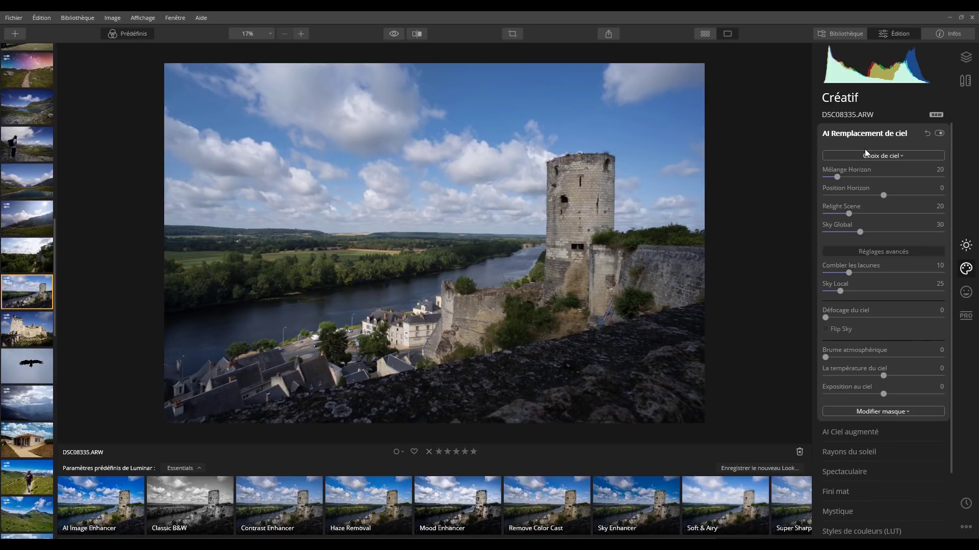
left_click(876, 154)
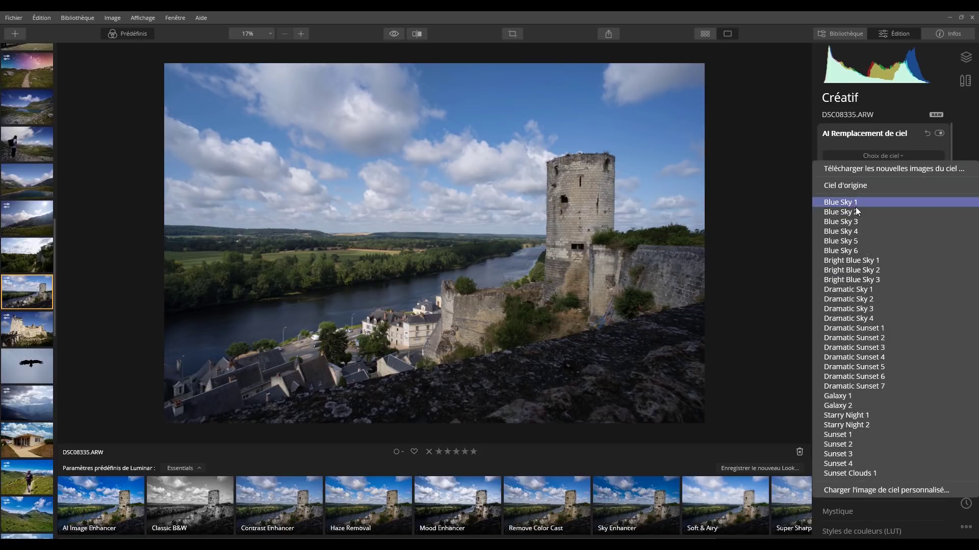
left_click(848, 243)
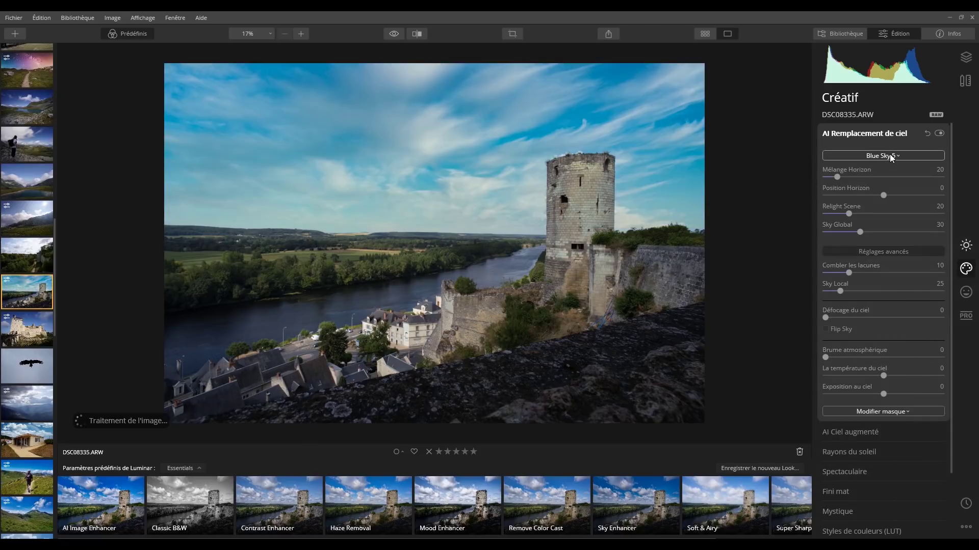
left_click(888, 154)
left_click(851, 264)
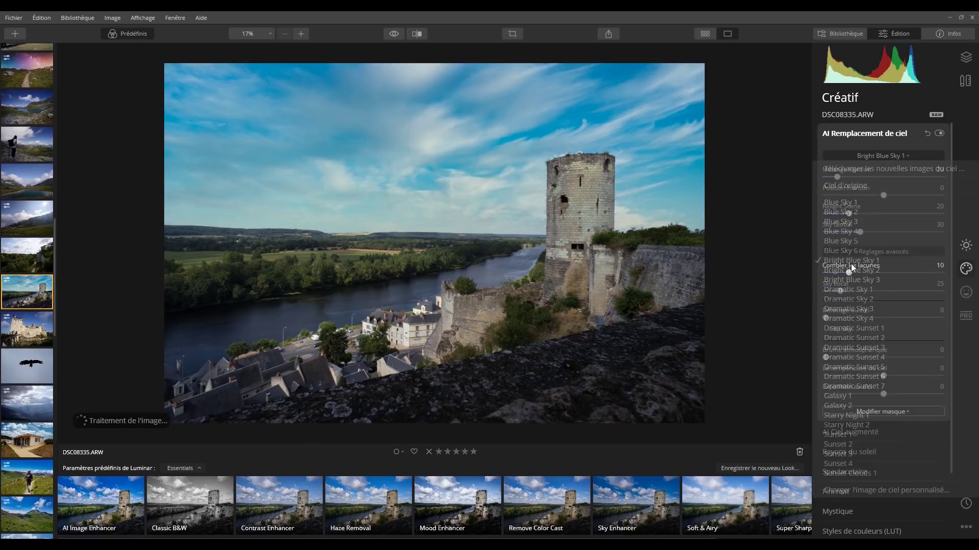
left_click(896, 154)
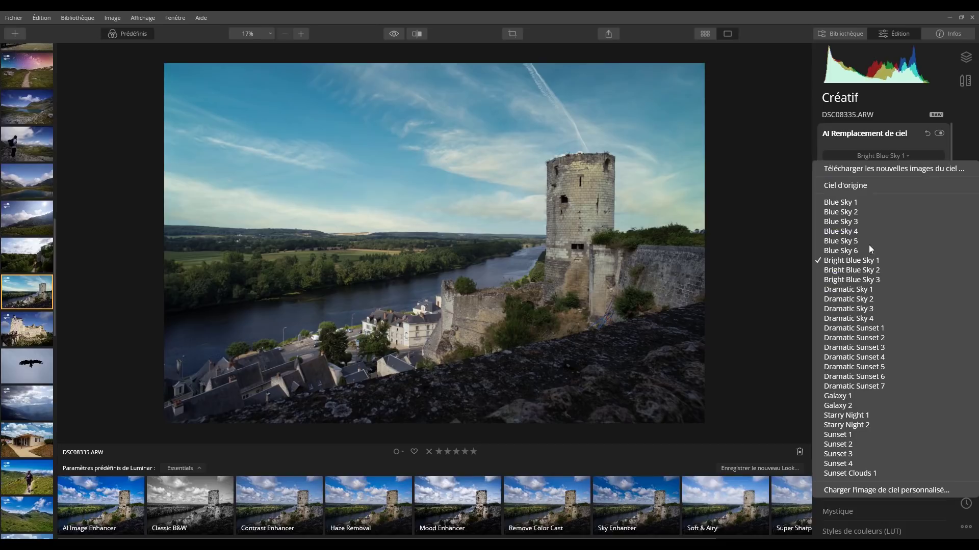
left_click(855, 290)
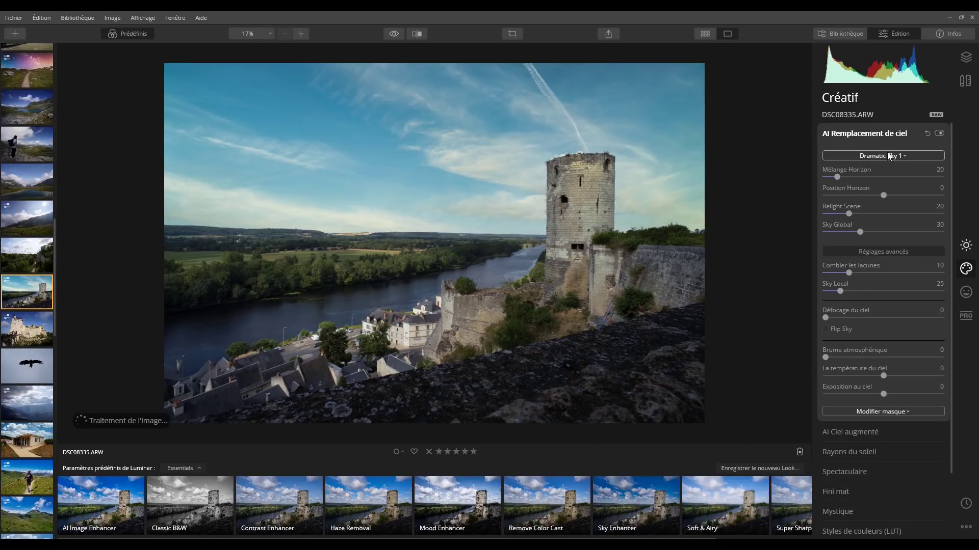
- Try Dramatic Sky 2, Dramatic Sky 3 and Dramatic Sky 4 as the castle photo's replacement sky
left_click(889, 156)
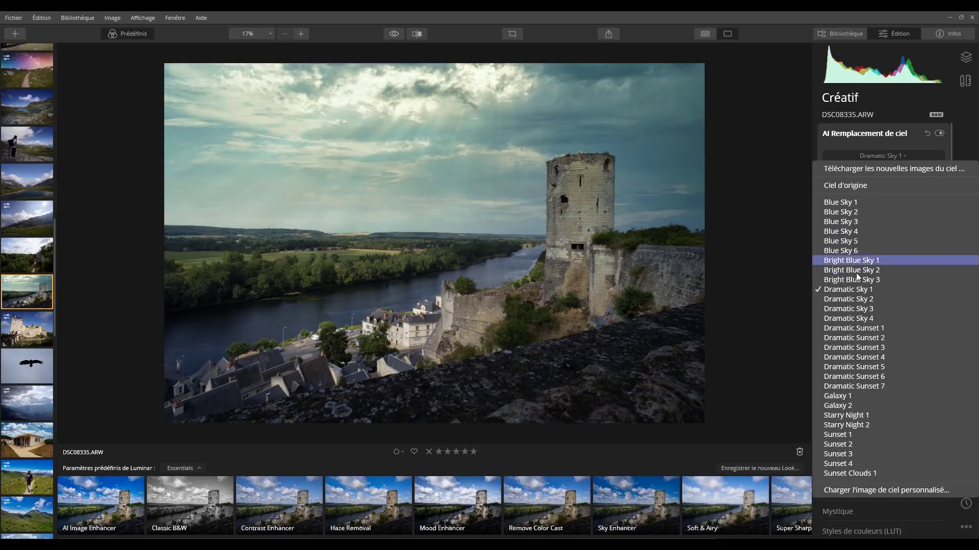
left_click(856, 301)
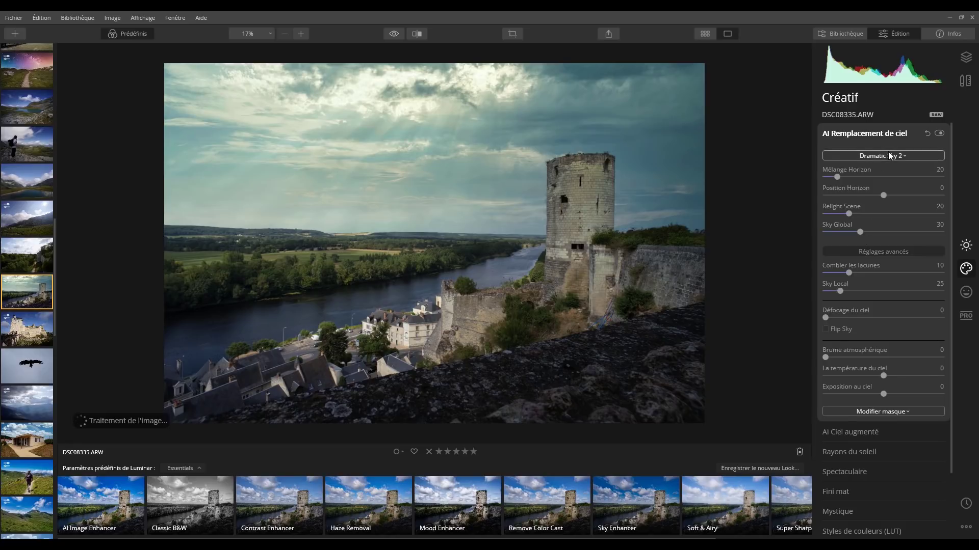
left_click(889, 156)
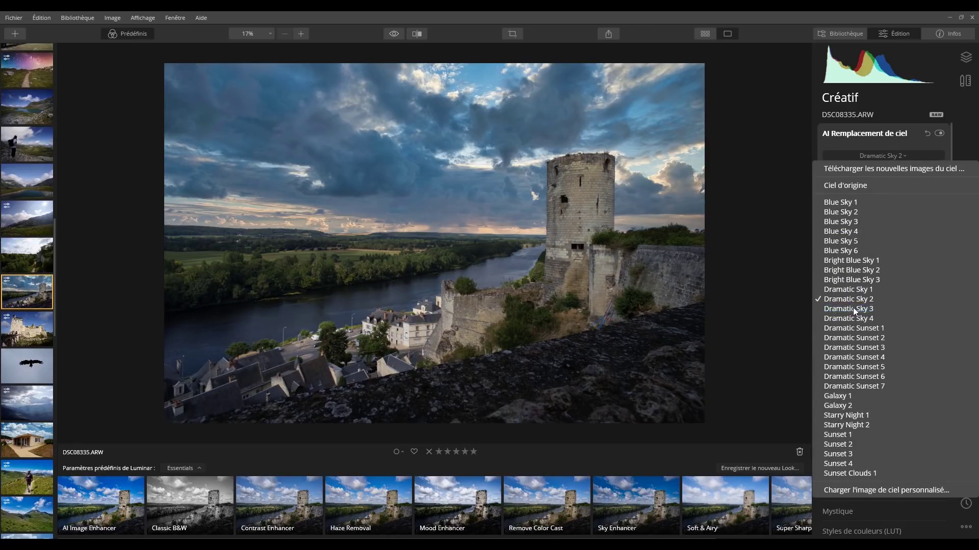
left_click(853, 307)
left_click(882, 155)
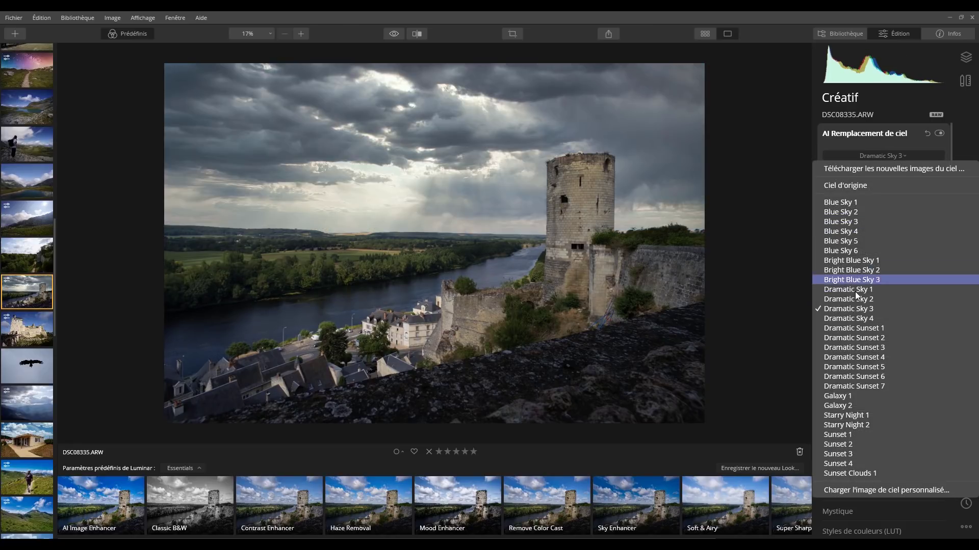
left_click(854, 319)
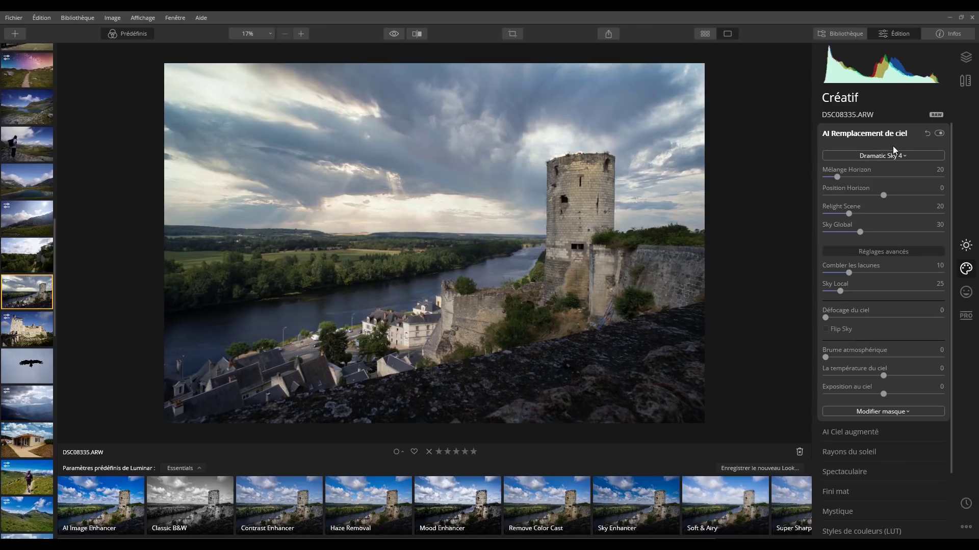
- Try Dramatic Sunset 1 and Dramatic Sunset 3 as the replacement sky behind the tower
scroll(894, 158, "down", 1)
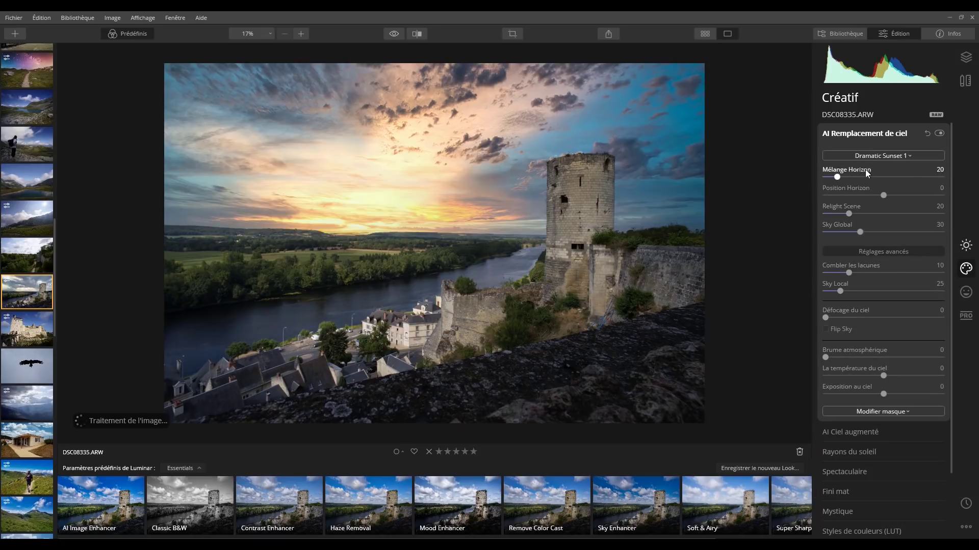
left_click(869, 157)
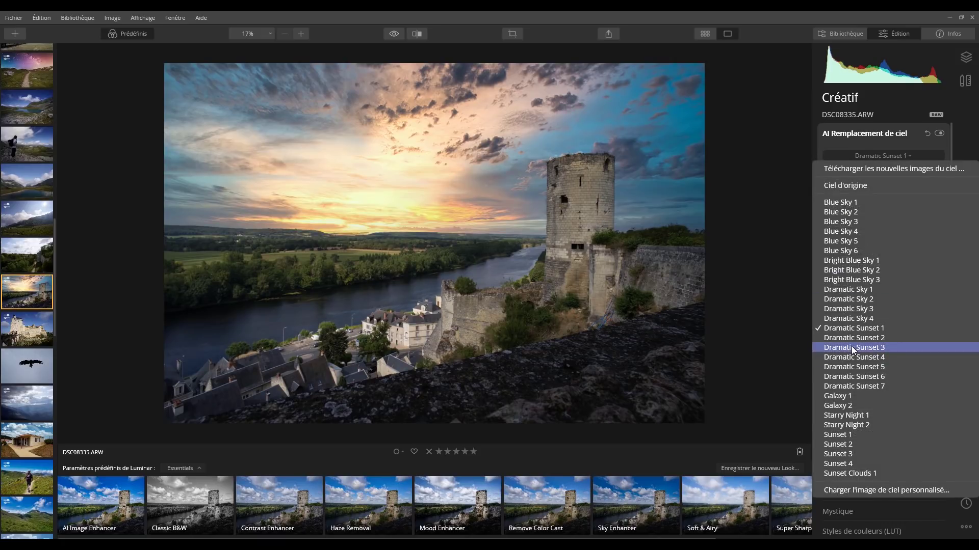
left_click(852, 348)
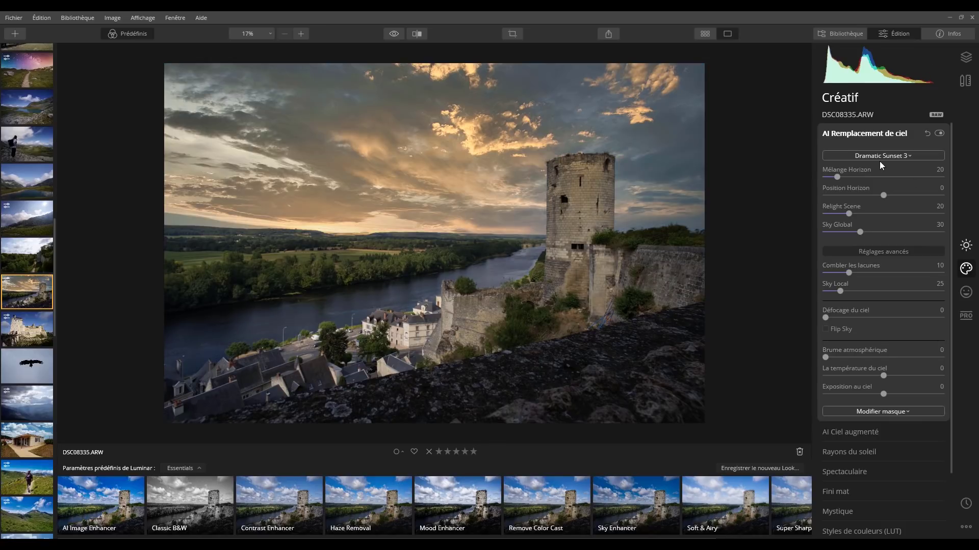
- Replace the sky with Sunset 4 after trying Sunset 2 and Sunset 1
left_click(883, 157)
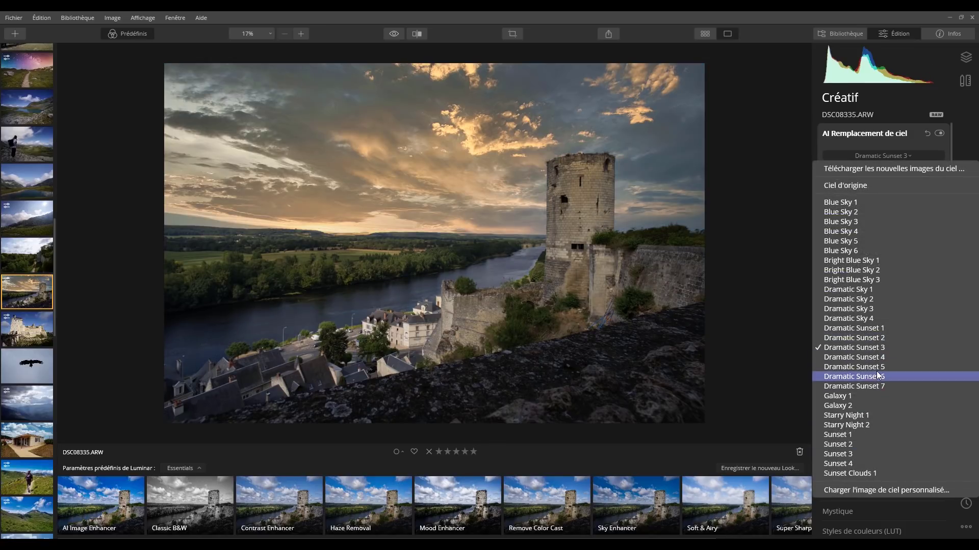
left_click(838, 445)
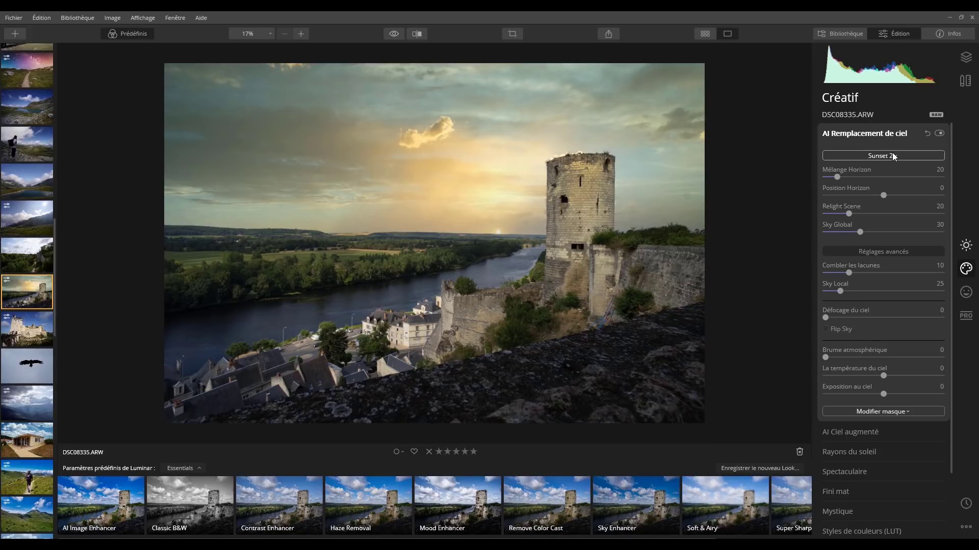
left_click(893, 157)
left_click(841, 442)
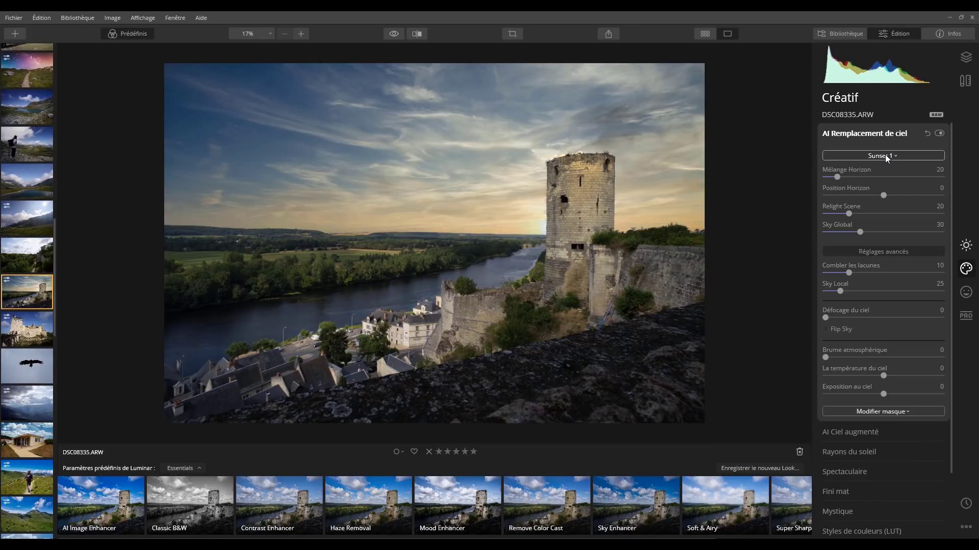
left_click(884, 155)
left_click(885, 155)
left_click(885, 155)
left_click(837, 464)
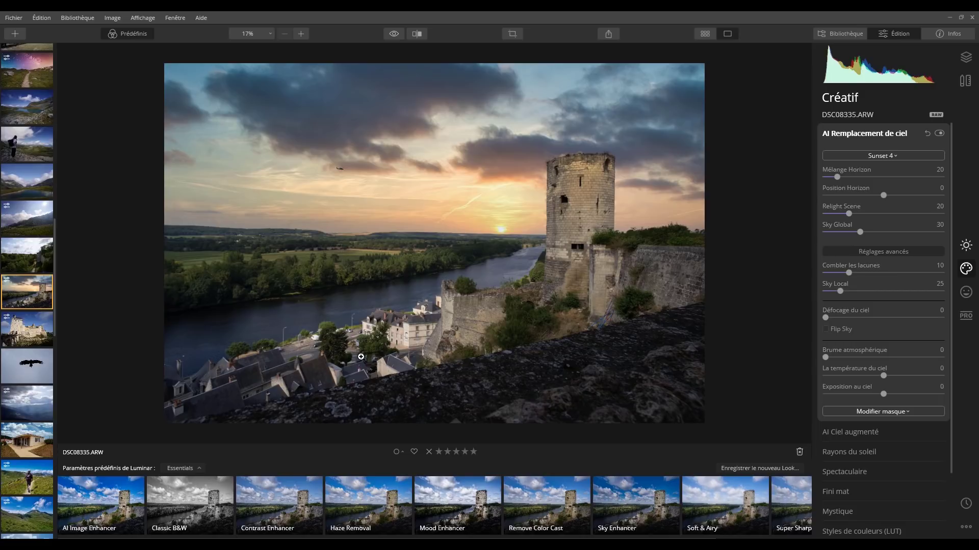
left_click(880, 133)
- Add the Birds 3 object with AI Ciel augmenté and place the flock lower in the sky, just above the far riverbank
left_click(876, 152)
left_click(876, 176)
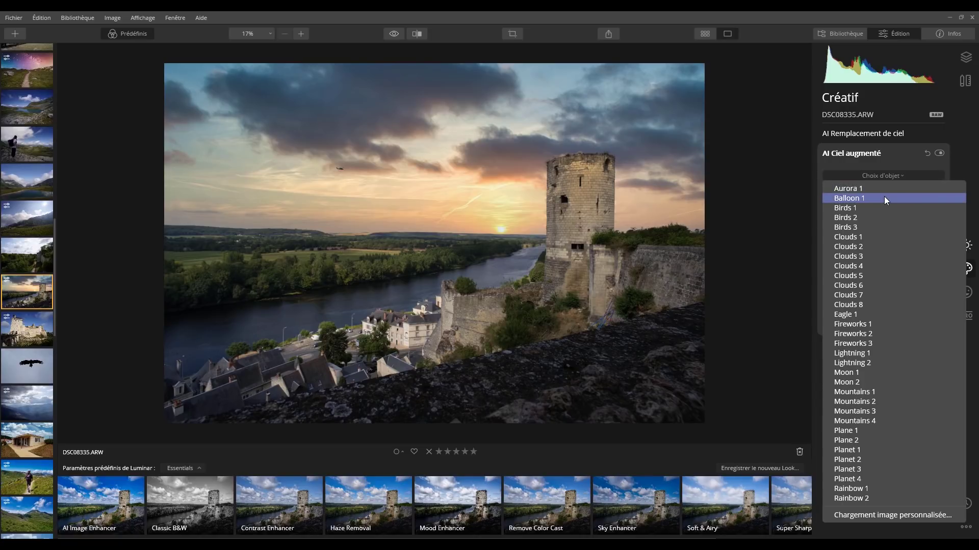
left_click(883, 227)
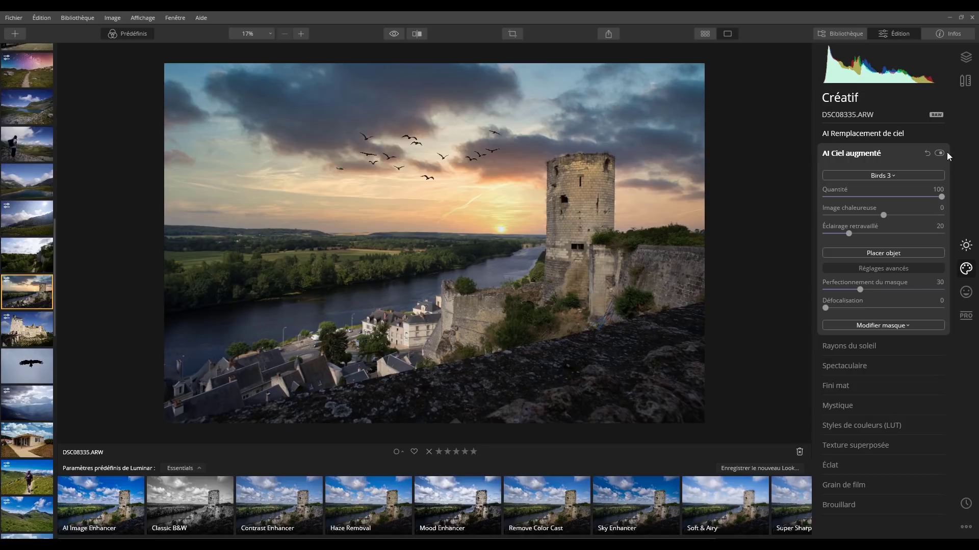
left_click(881, 253)
left_click_drag(408, 153, 372, 191)
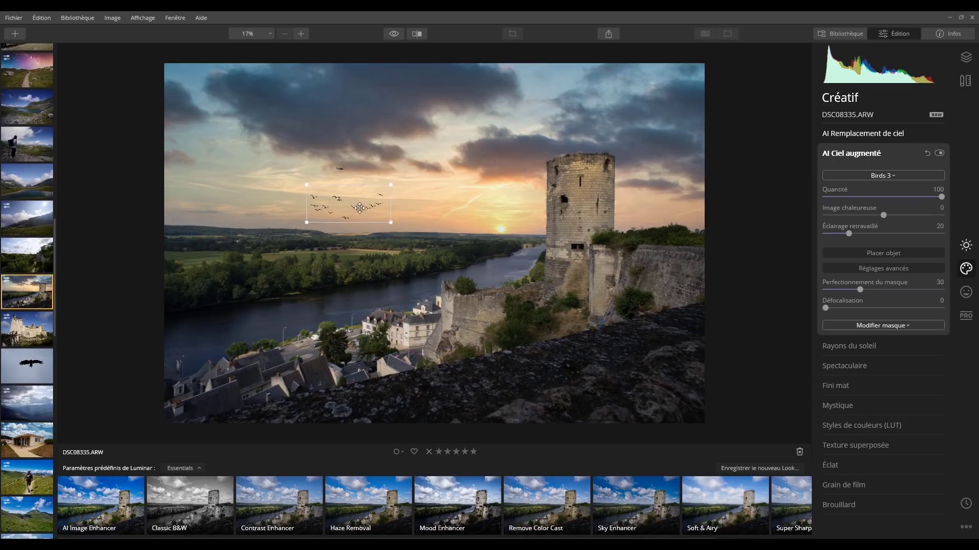
left_click(884, 253)
left_click(878, 156)
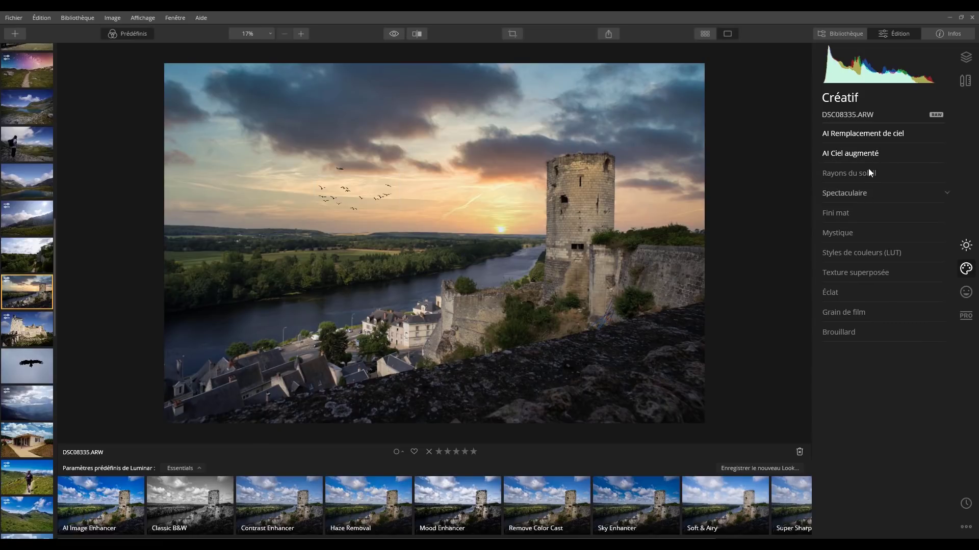
- Position the centre of the Rayons du soleil effect on the setting sun beside the tower and set its quantity to 7
left_click(868, 168)
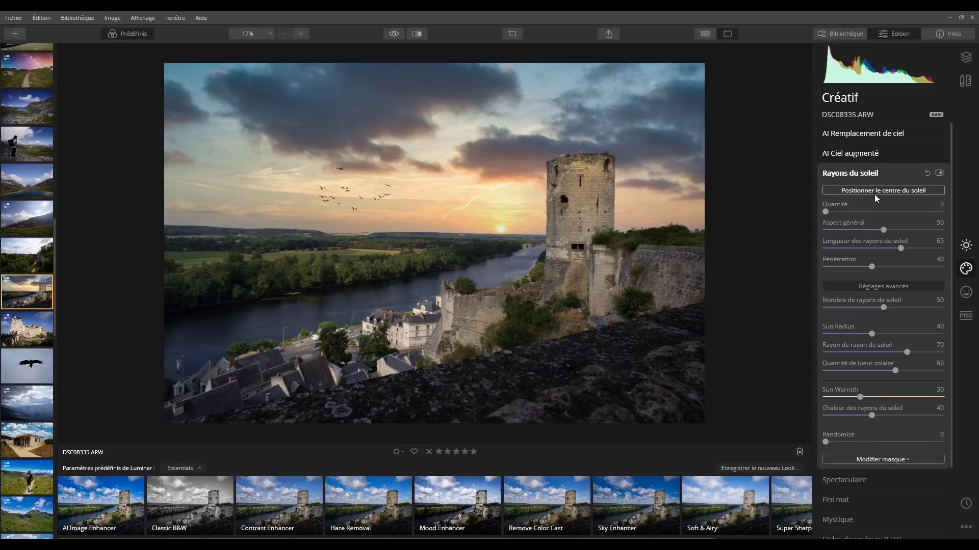
left_click(879, 191)
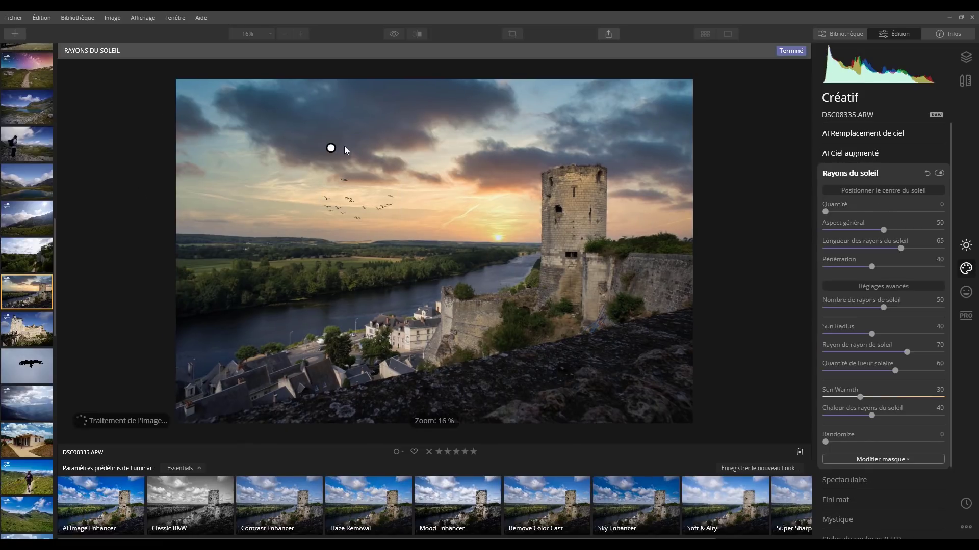
left_click_drag(331, 148, 497, 238)
left_click(879, 190)
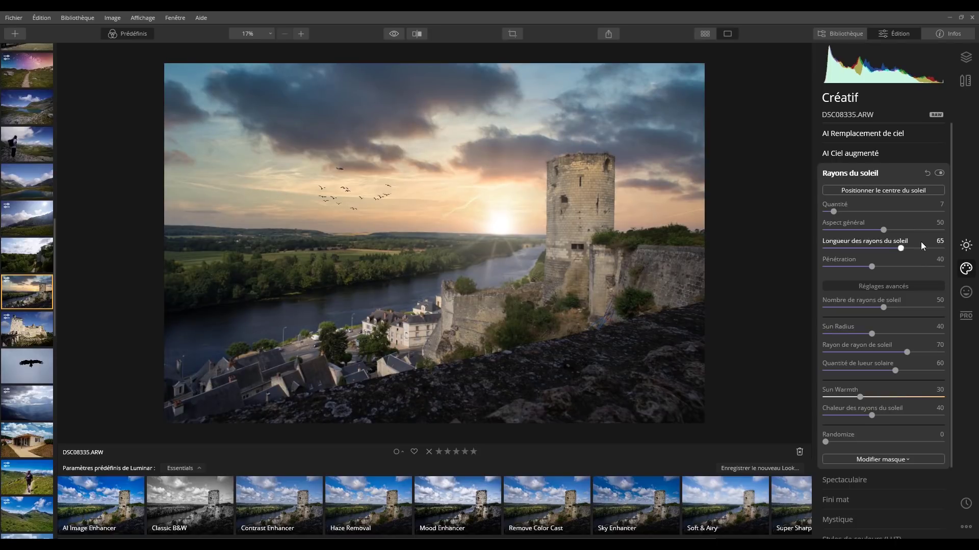
- Set the sunrays' overall look to 43, length 40, penetration 24, ray count 0, sun radius 43, ray radius 51 and glow 46
left_click_drag(884, 230, 836, 273)
left_click_drag(873, 306, 821, 308)
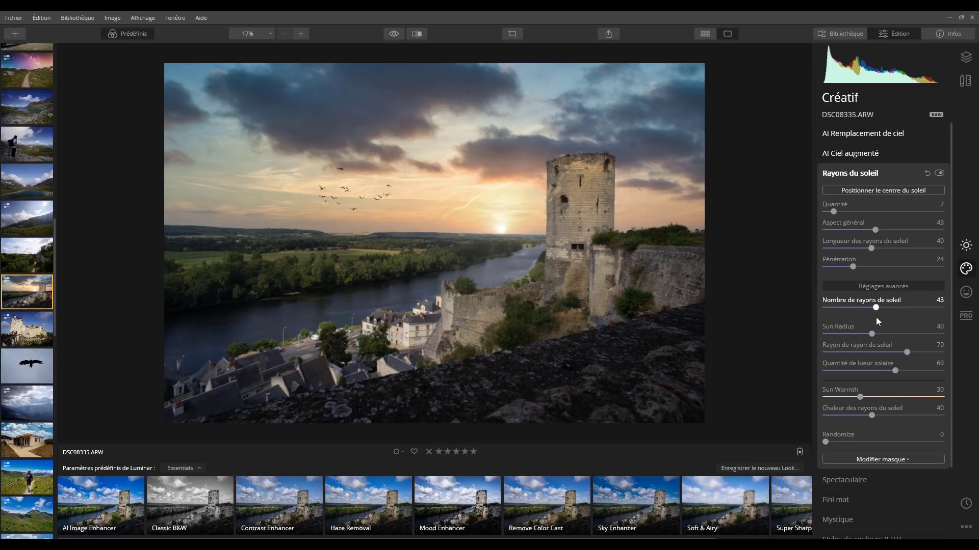
left_click_drag(872, 334, 879, 371)
left_click(875, 333)
- Warm the light effect by setting Sun Warmth to 62 and the sunray warmth to 59
left_click(897, 397)
left_click_drag(901, 418, 891, 416)
left_click(894, 416)
- Raise the sunrays' quantity to 19 and compare the photo with and without the effect
left_click(838, 211)
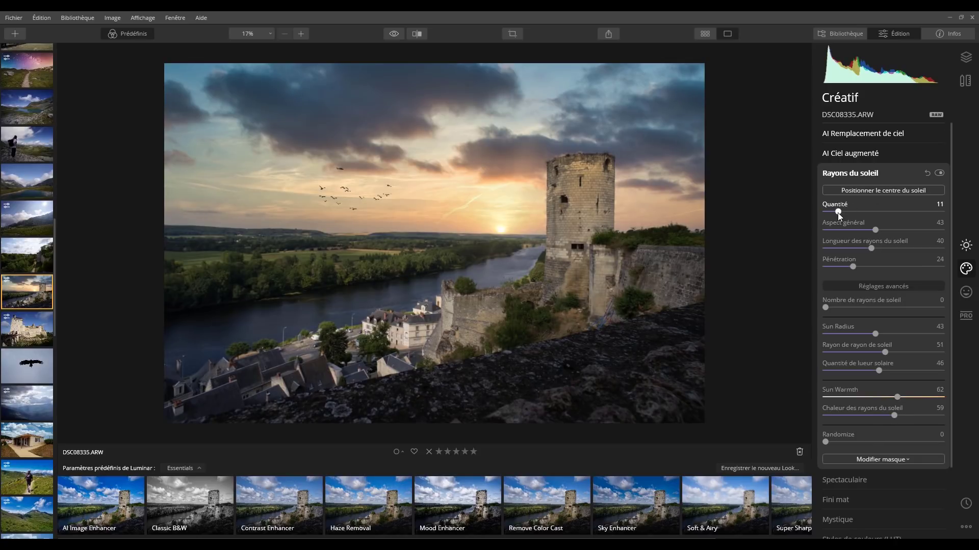
left_click_drag(841, 215, 847, 218)
left_click(941, 173)
left_click(940, 174)
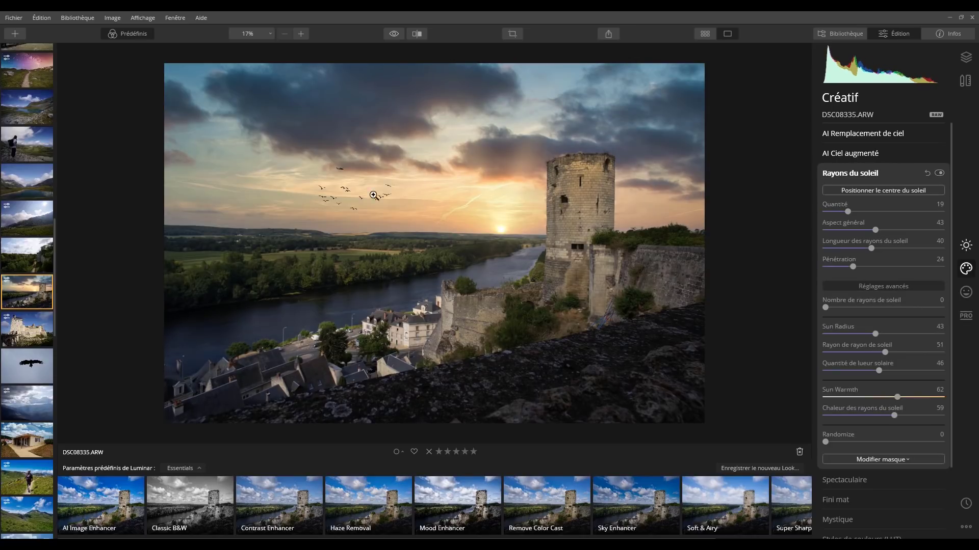
left_click(856, 174)
- Apply a light Spectaculaire effect and a Fini mat effect with a quantity of about 2
left_click(858, 194)
left_click(834, 199)
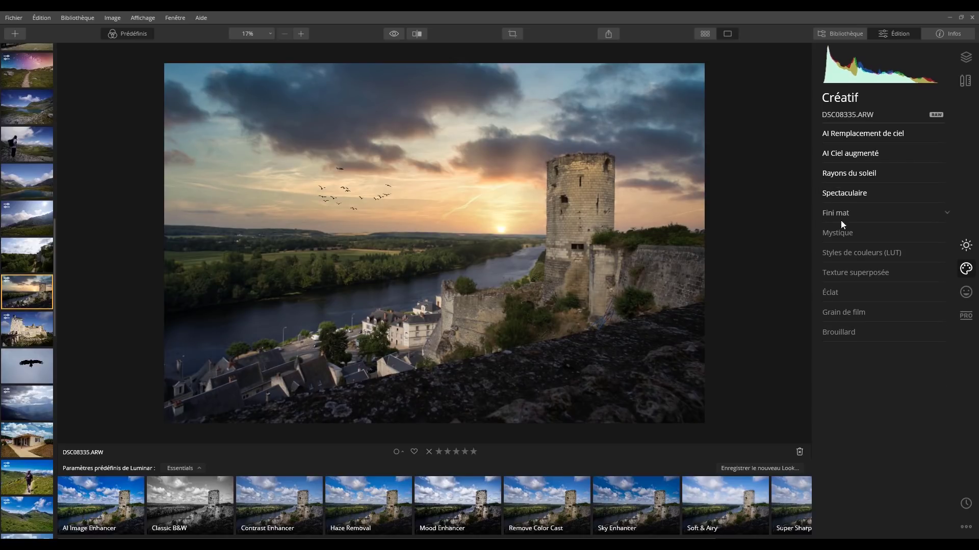
left_click(843, 214)
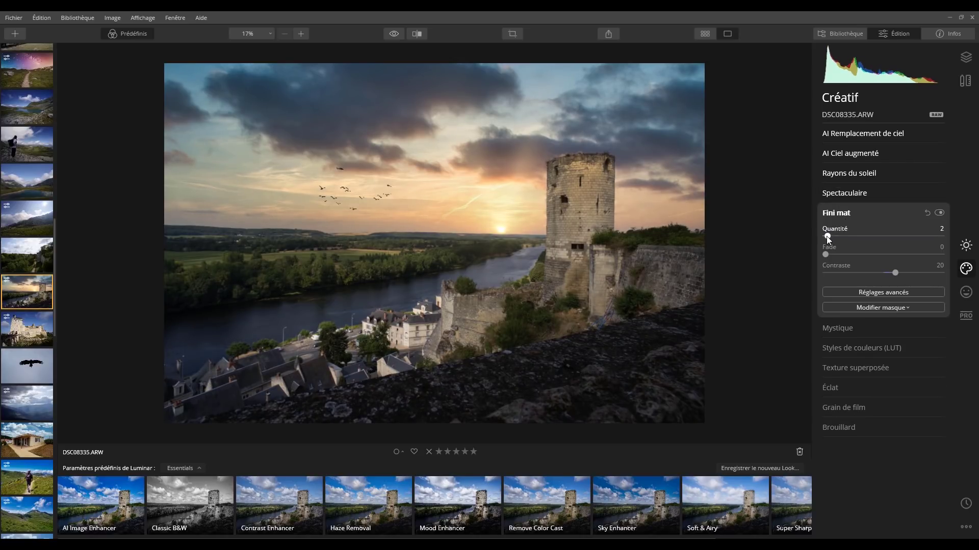
left_click(836, 213)
- Set the Mystique effect's quantity to 26 and add an Éclat glow of type Flou artistique with a quantity of 8
left_click(838, 233)
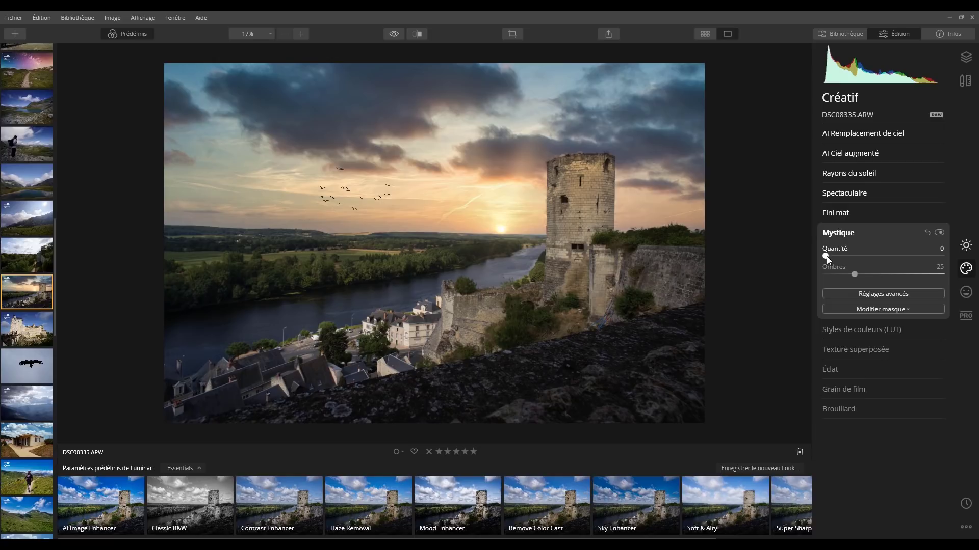
left_click_drag(846, 255, 855, 258)
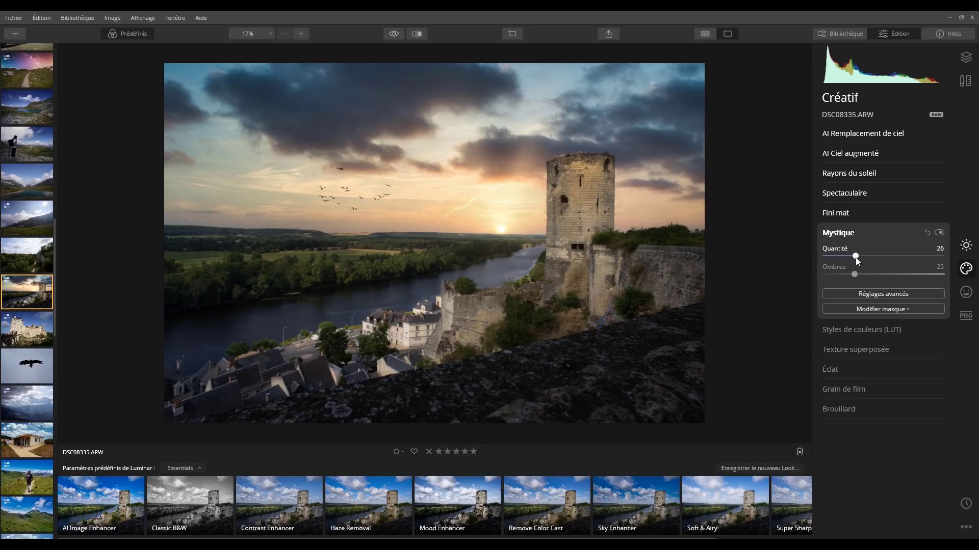
left_click(854, 235)
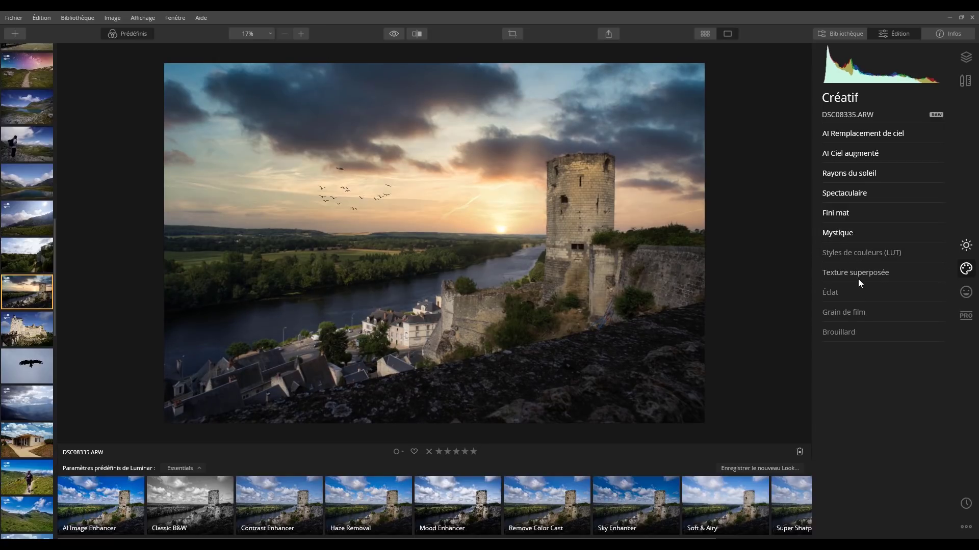
left_click(837, 294)
left_click_drag(826, 329, 835, 329)
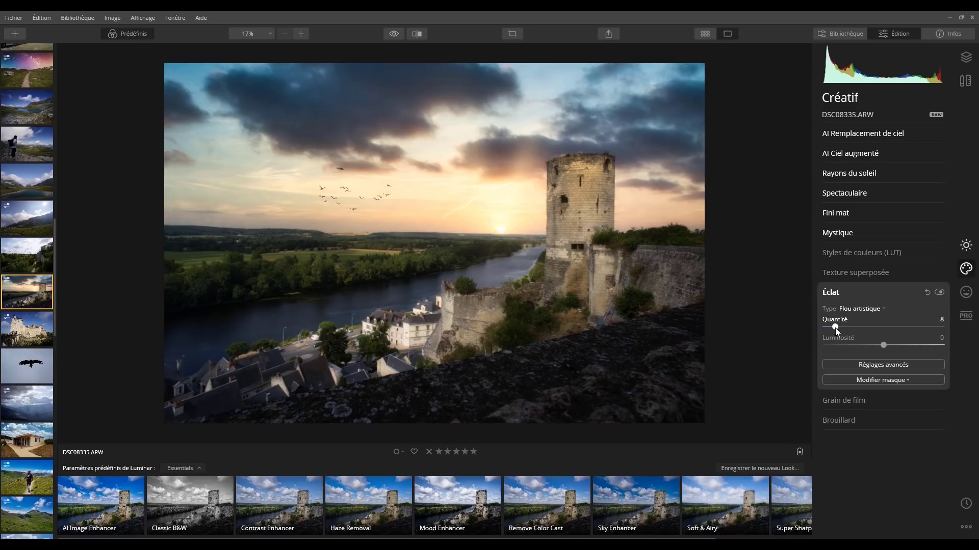
left_click(843, 294)
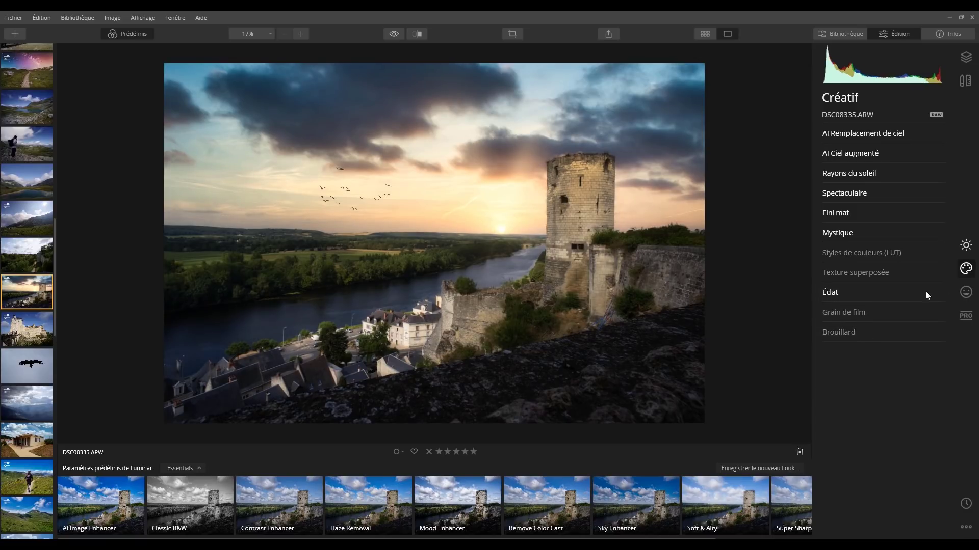
- In Amélioration des couleurs, set Éclat to 7 and warmth to 2, with a colour contrast quantity of 7 and tonality of 55
left_click(966, 317)
left_click(851, 193)
left_click_drag(886, 216, 889, 216)
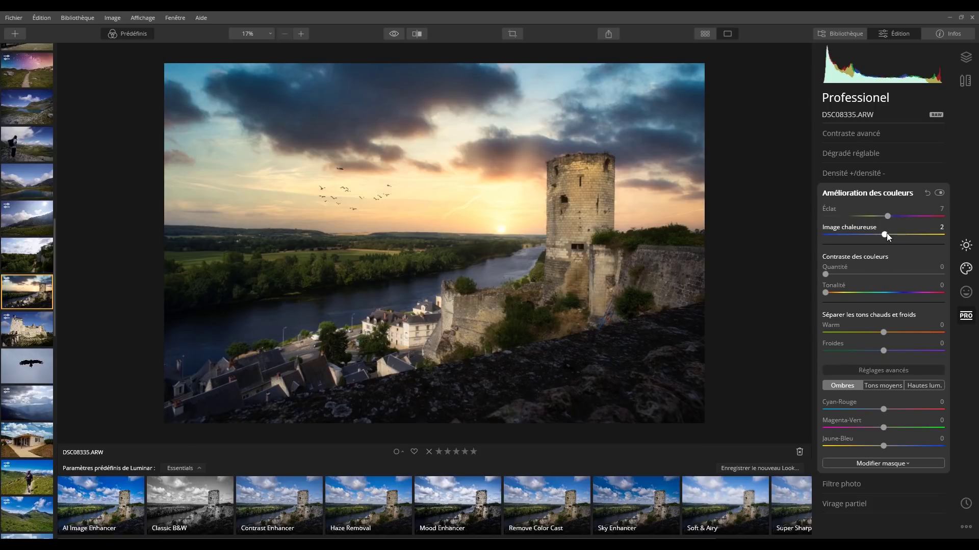
left_click(843, 294)
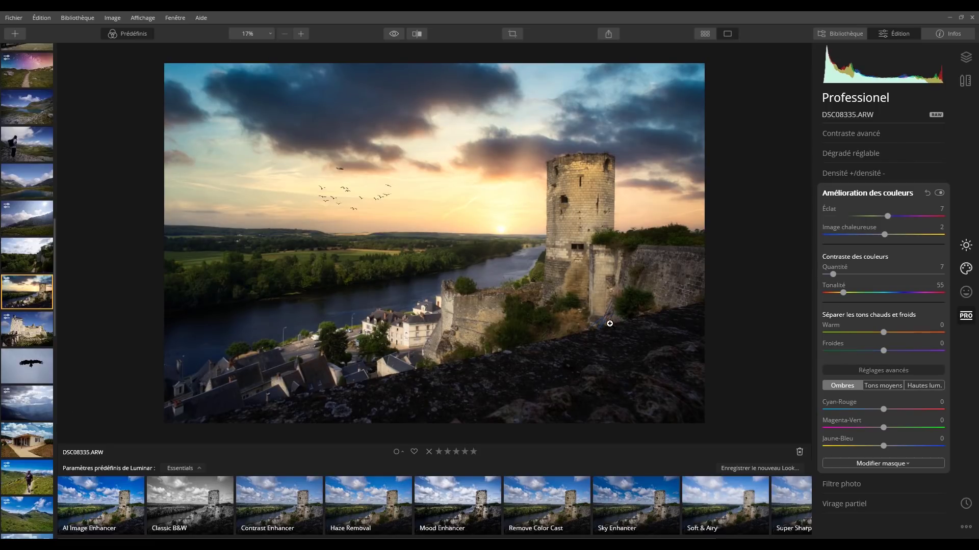
- In Amélioration de paysage, set the golden hour to 11 and the foliage enhancement to 36
left_click(966, 245)
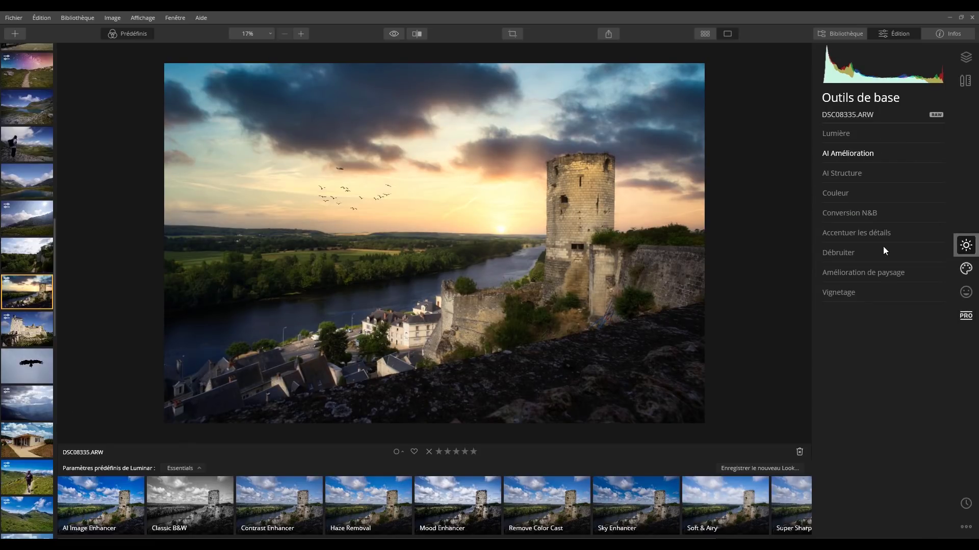
left_click(851, 276)
left_click_drag(829, 332, 869, 330)
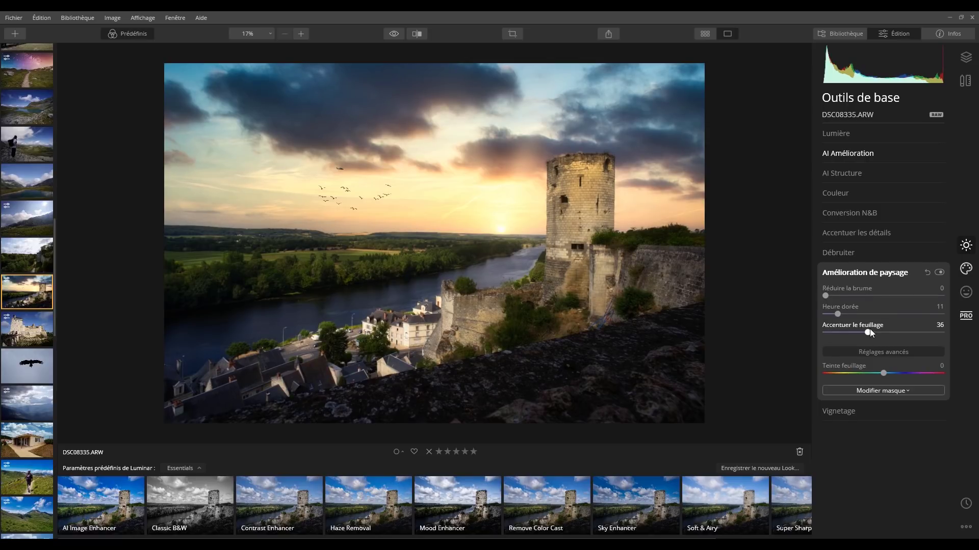
left_click_drag(934, 318, 866, 338)
left_click(863, 273)
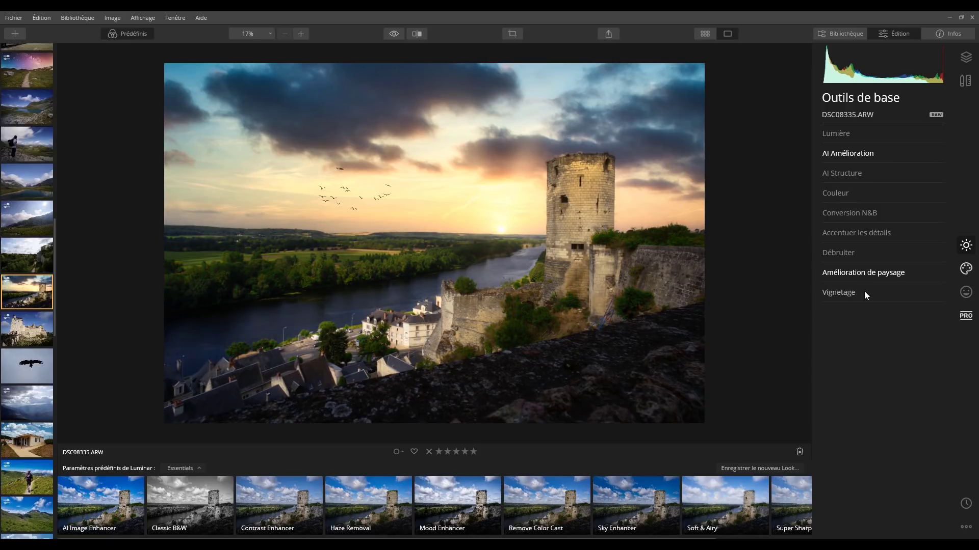
- Reduce the saturation of the blues to -45 with the Couleur tool
left_click(850, 194)
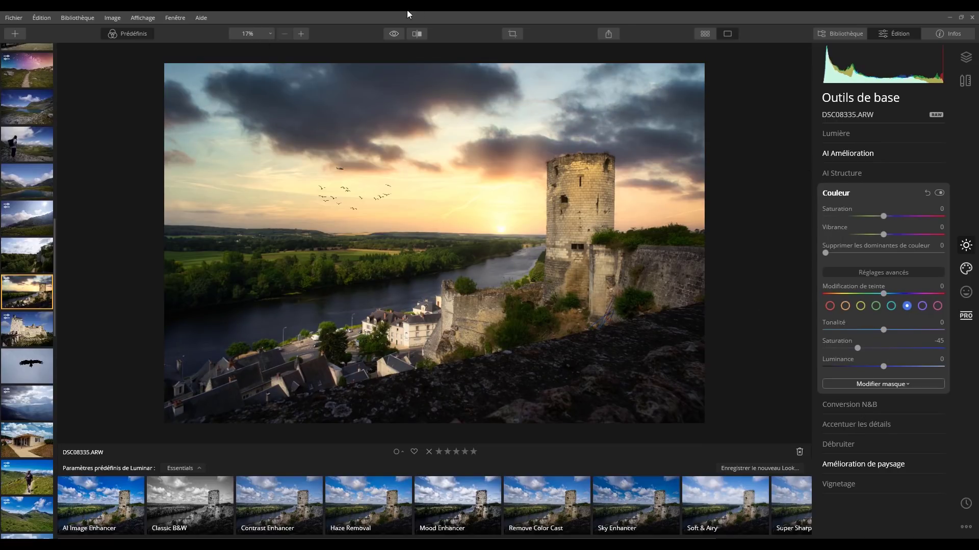
- Set the AI Structure quantity to 5 for the castle photo
left_click(394, 33)
left_click(848, 178)
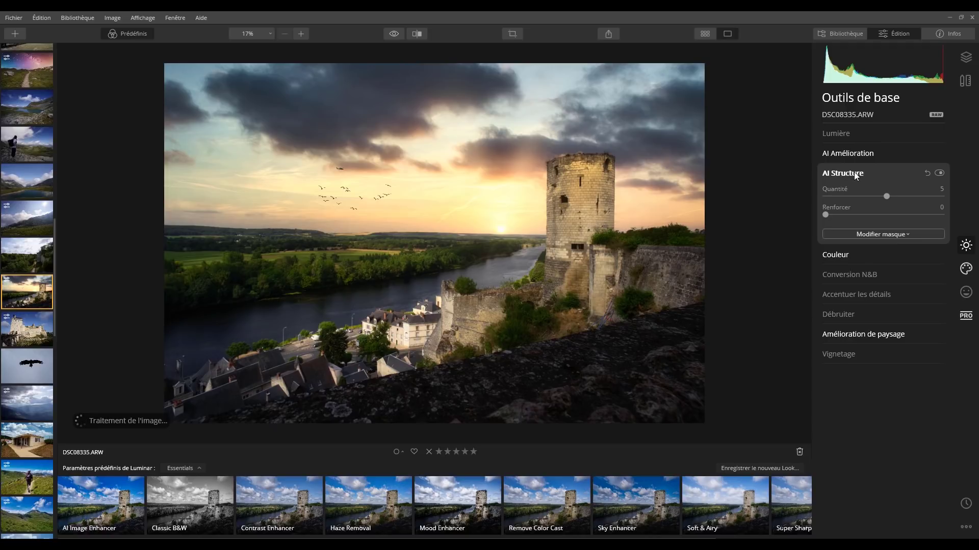
left_click(871, 174)
- In Lumière, set Contraste intelligent to 11 and Hautes lum. to -7
left_click(870, 164)
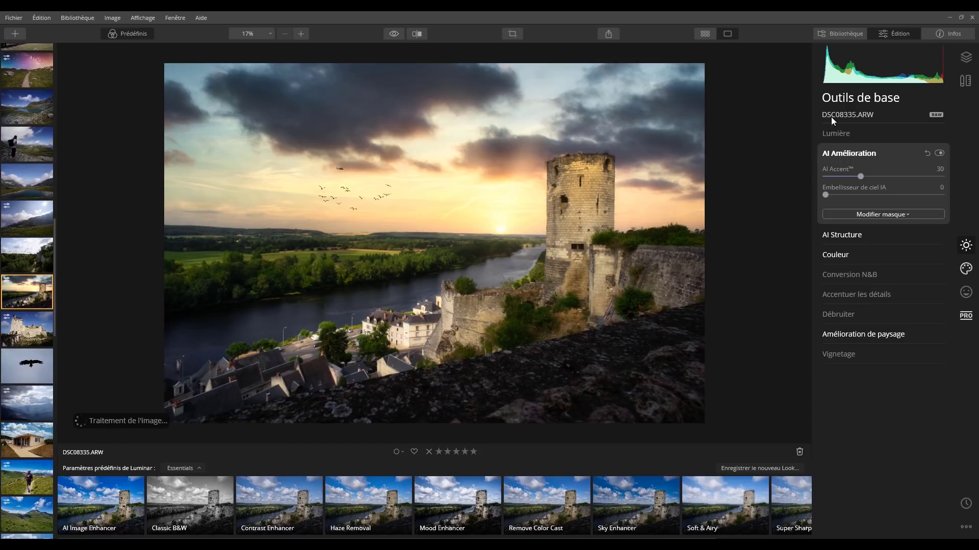
left_click(850, 131)
left_click_drag(884, 256, 879, 255)
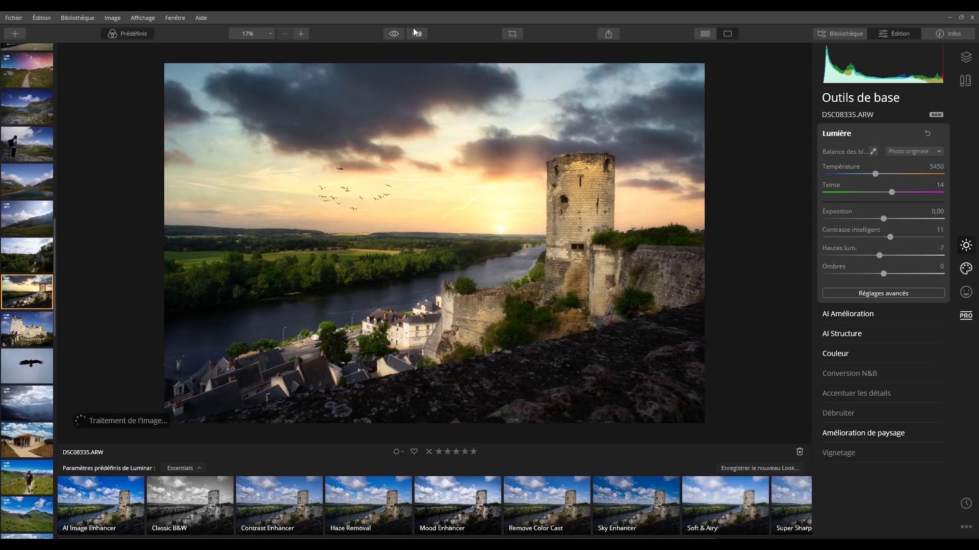
- Compare the edited castle photo with its original, using both the full before view and the split Avant/Après comparison
left_click(397, 34)
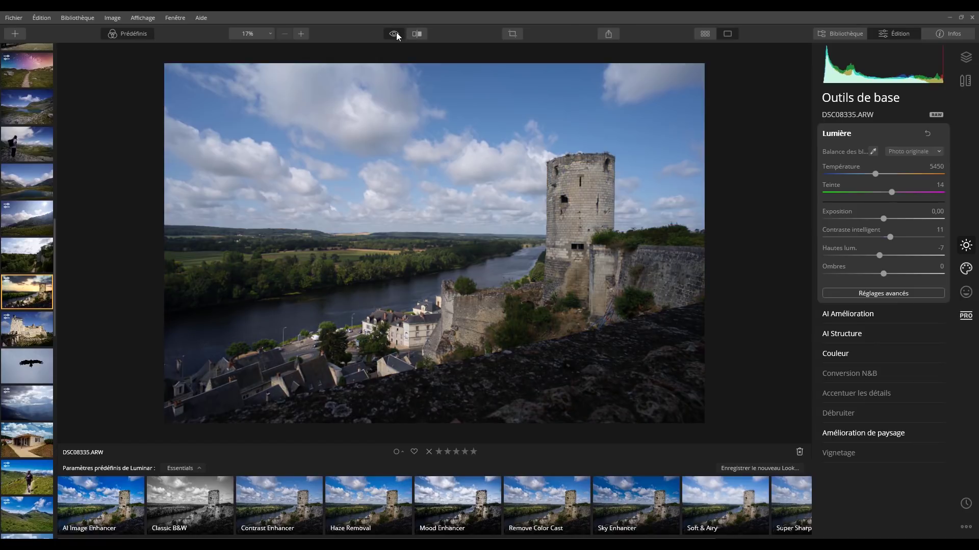
left_click(397, 34)
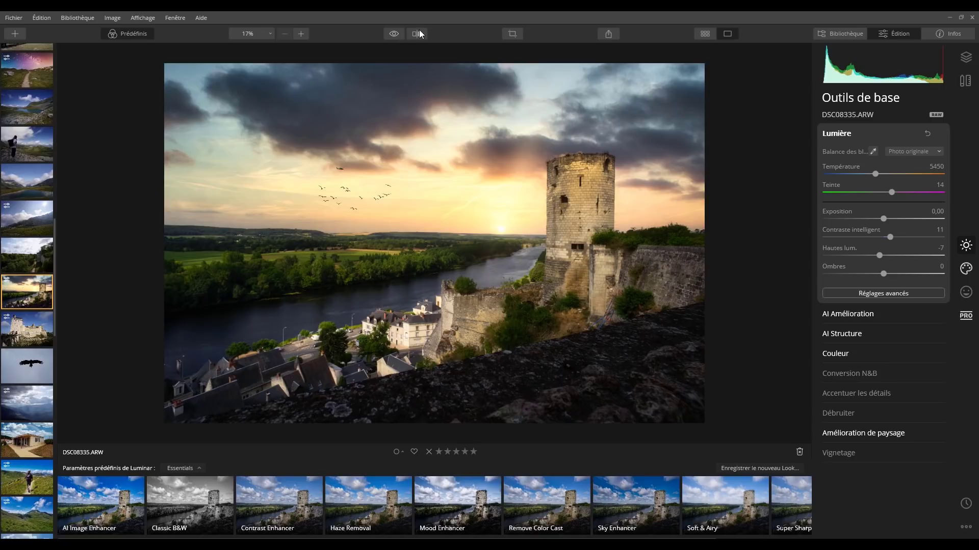
left_click(417, 34)
left_click_drag(213, 258, 125, 234)
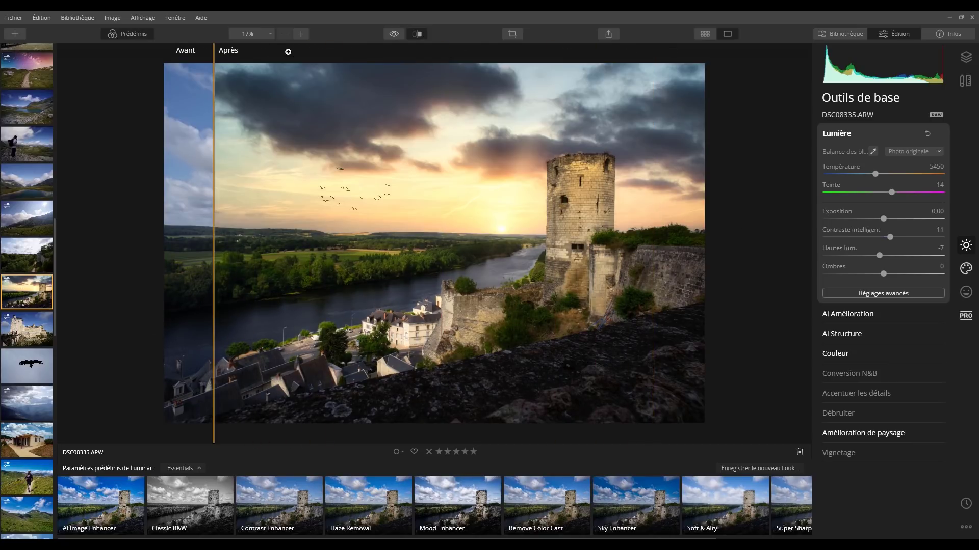
left_click(393, 33)
left_click(417, 35)
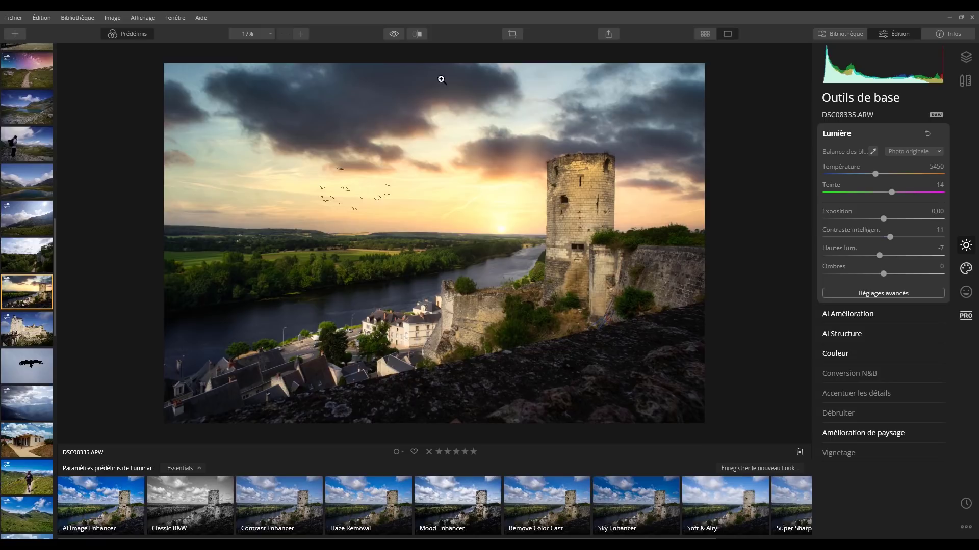
left_click(393, 34)
left_click(394, 33)
left_click(399, 34)
left_click(397, 34)
left_click(393, 34)
- Review the tools applied to the castle photo, from Lumière and AI Amélioration to AI Ciel augmenté among the Créatif tools
left_click(842, 127)
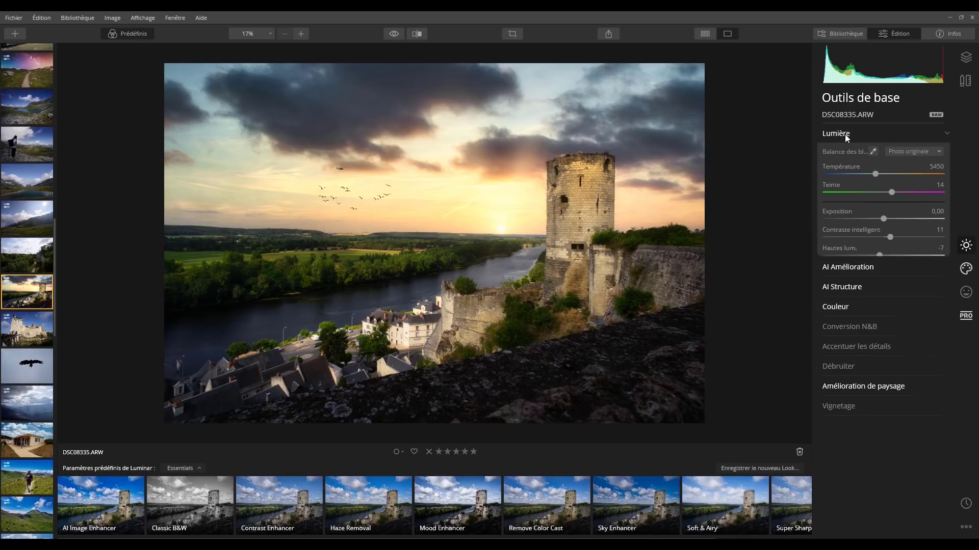
left_click(853, 152)
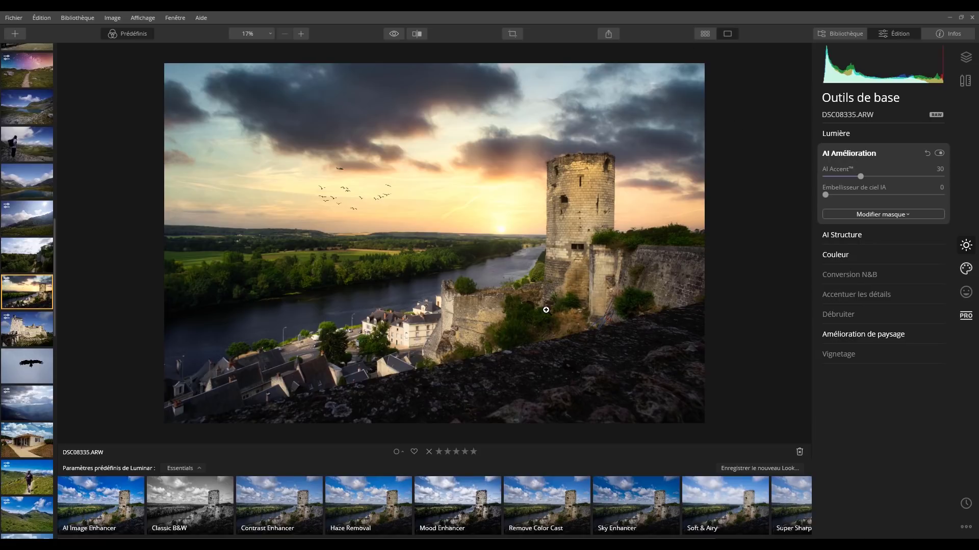
left_click(849, 152)
left_click(851, 155)
left_click(849, 153)
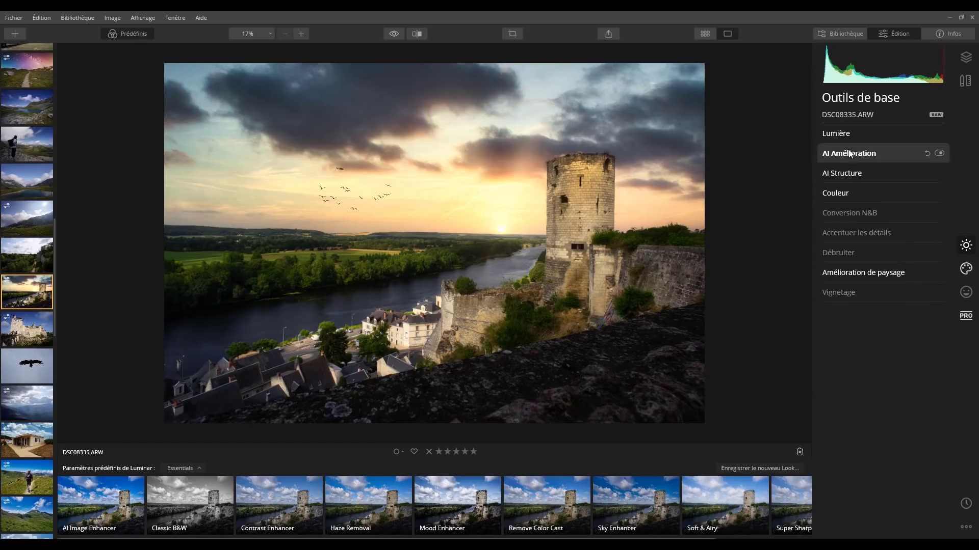
left_click(849, 150)
left_click(851, 154)
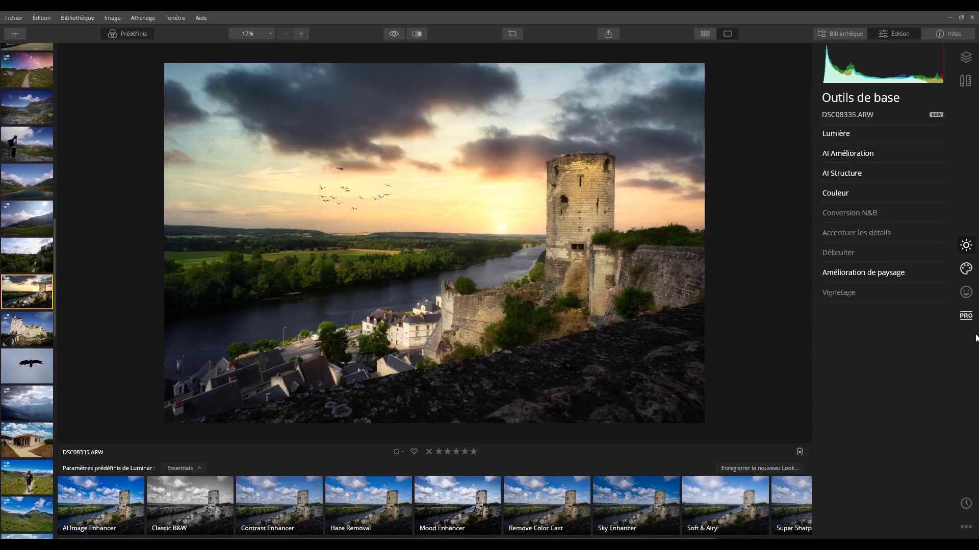
left_click(965, 269)
left_click(835, 153)
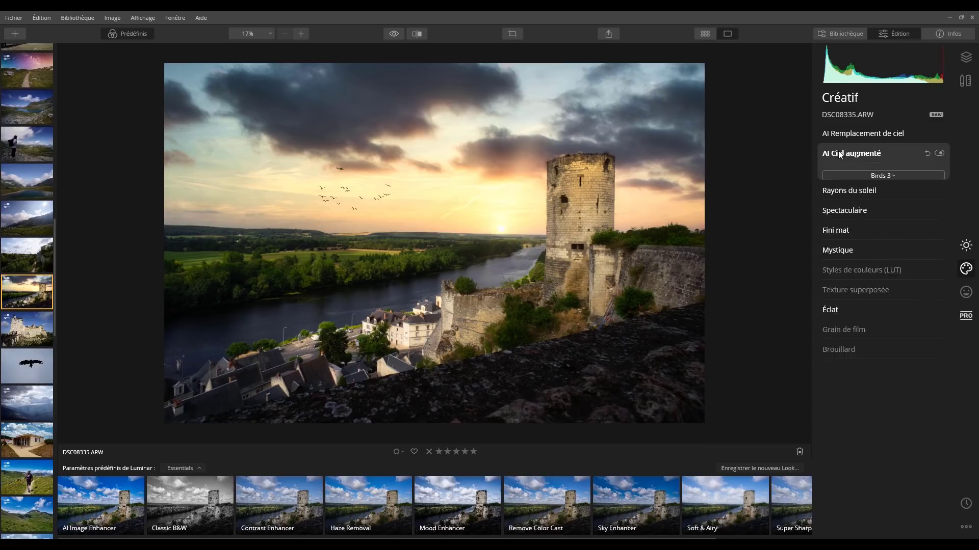